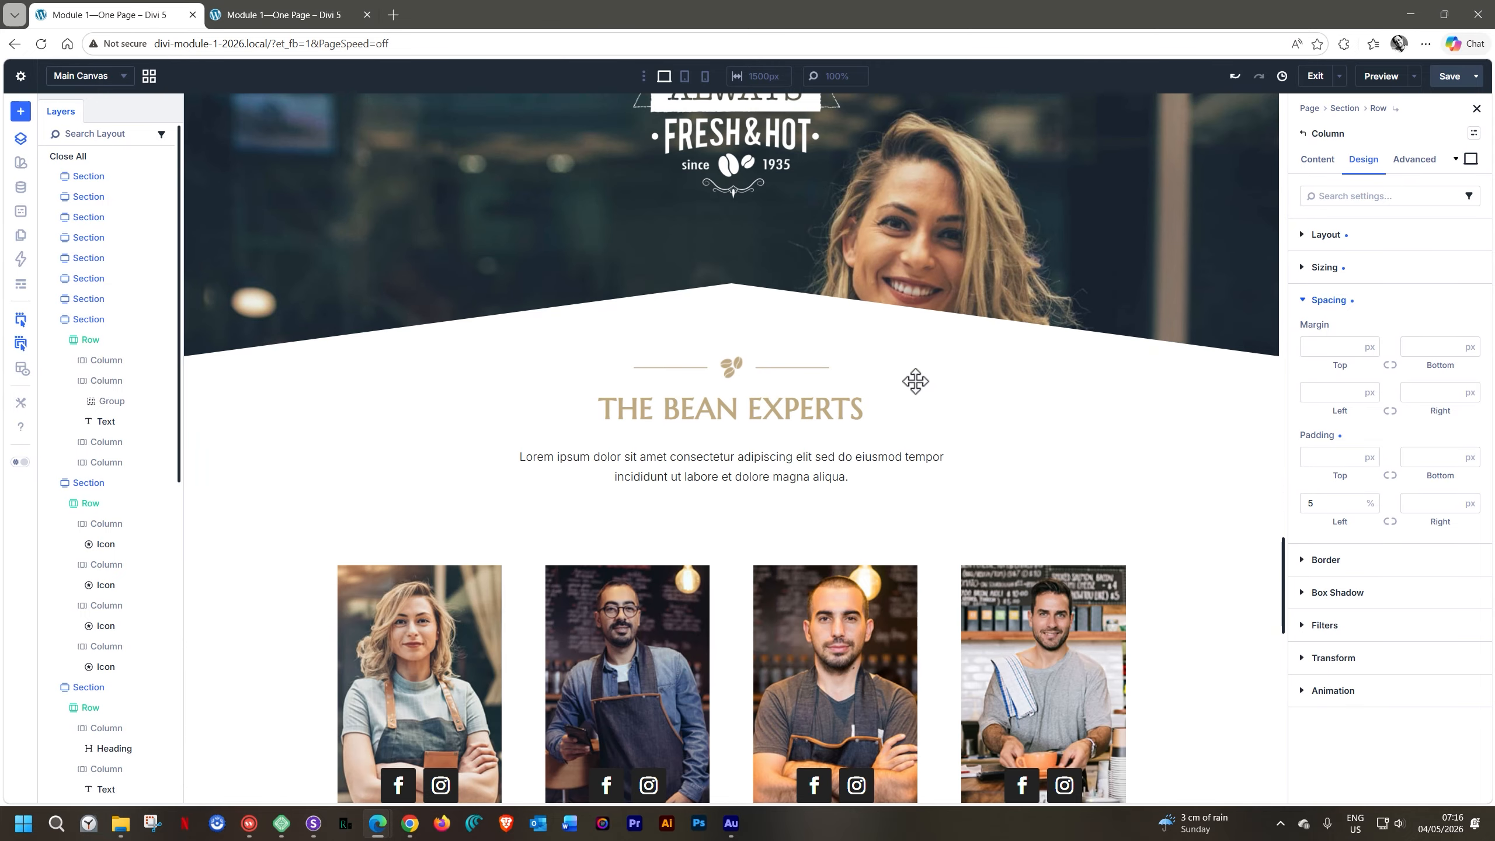
Step: Review the one-page layout from the hero section through About Us, coffees, testimonials and team to the contact form
scroll(915, 382, "up", 8)
scroll(916, 382, "down", 10)
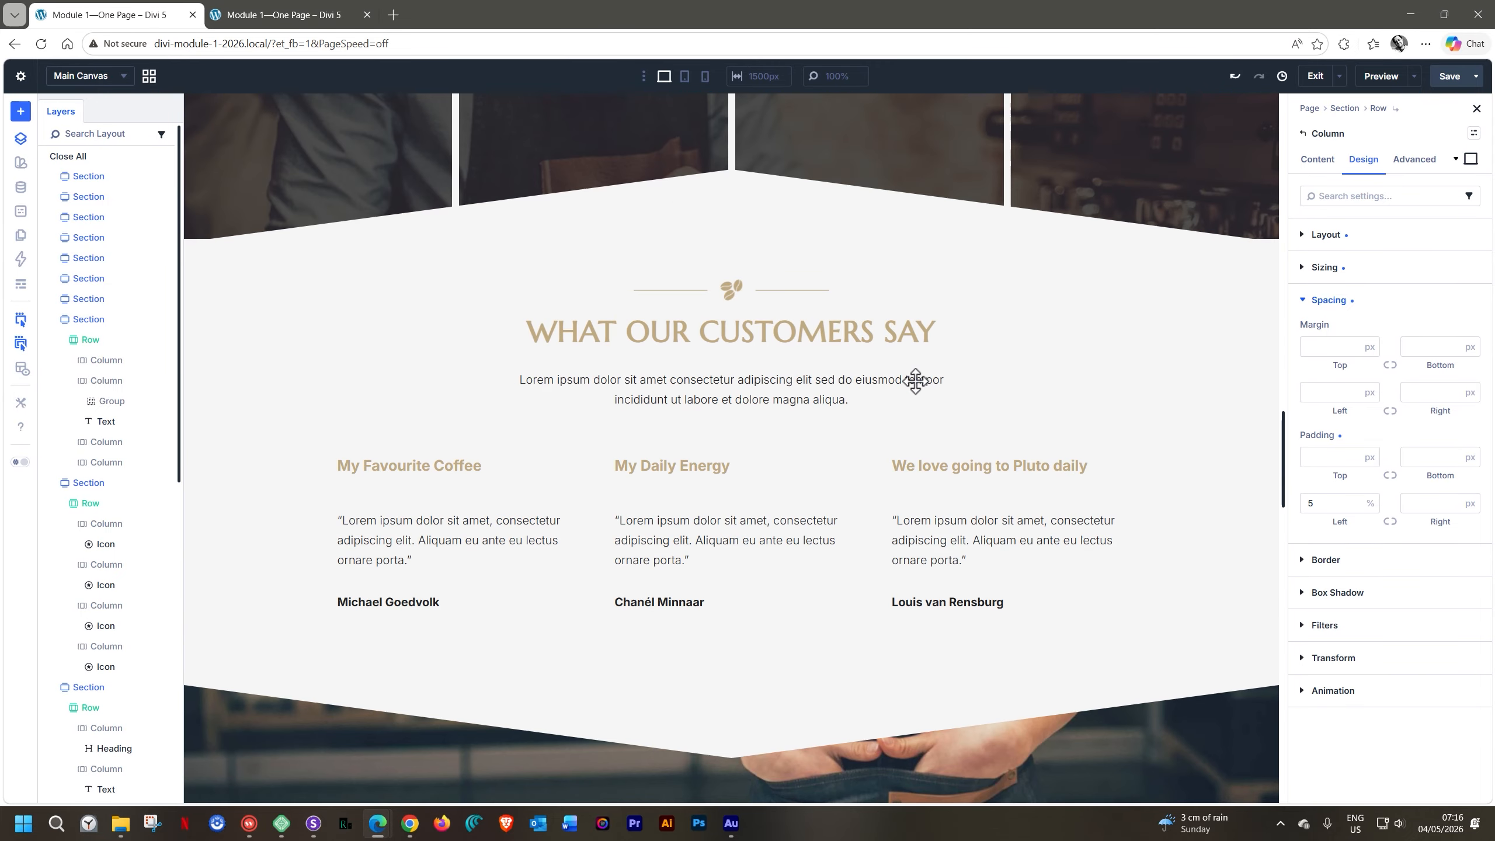
scroll(916, 381, "up", 5)
scroll(915, 382, "down", 15)
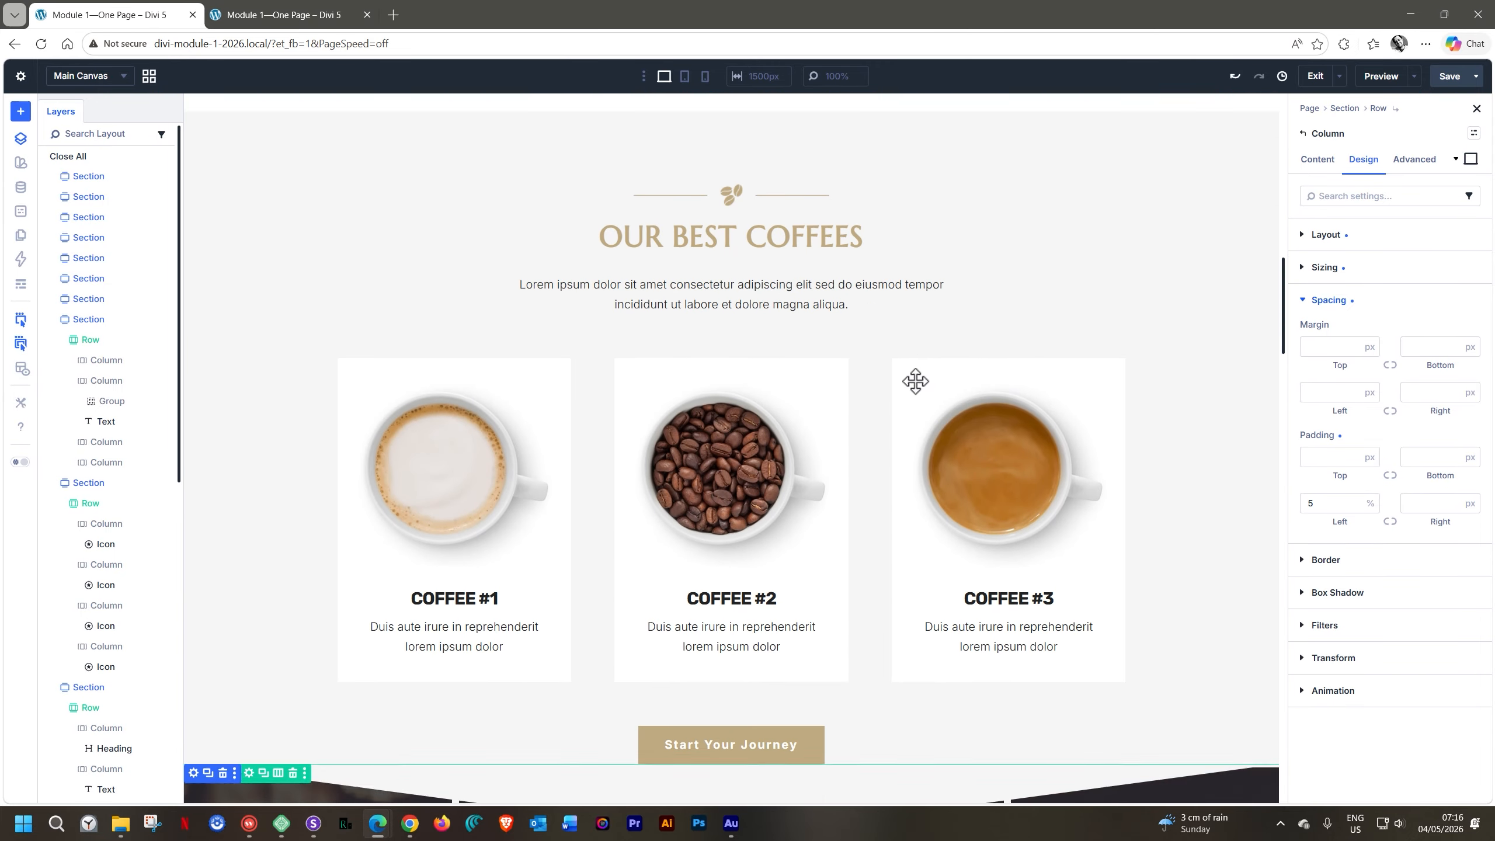
scroll(916, 381, "down", 5)
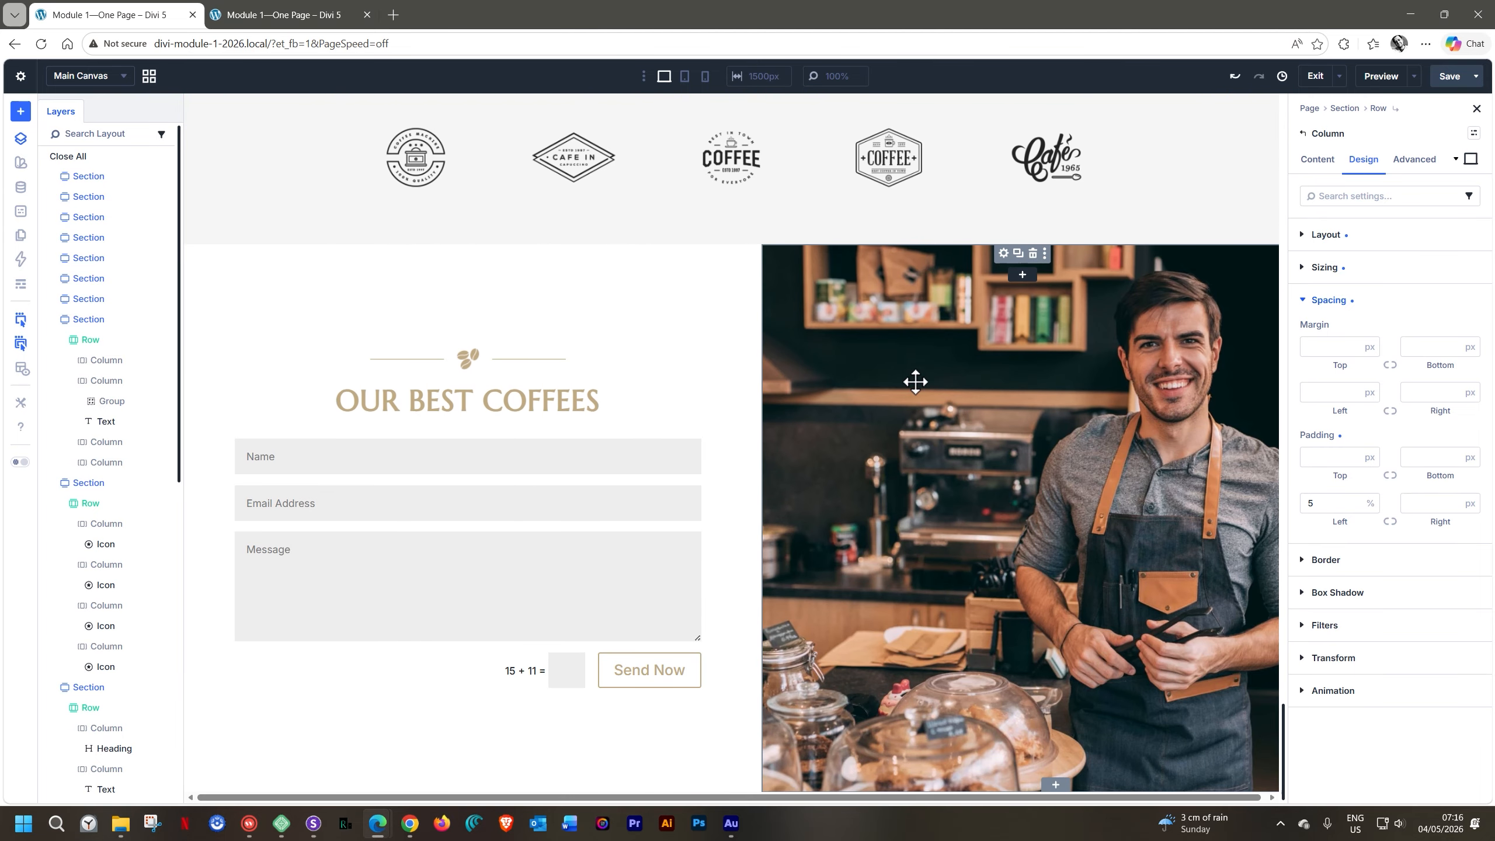
scroll(915, 381, "up", 15)
scroll(916, 384, "up", 15)
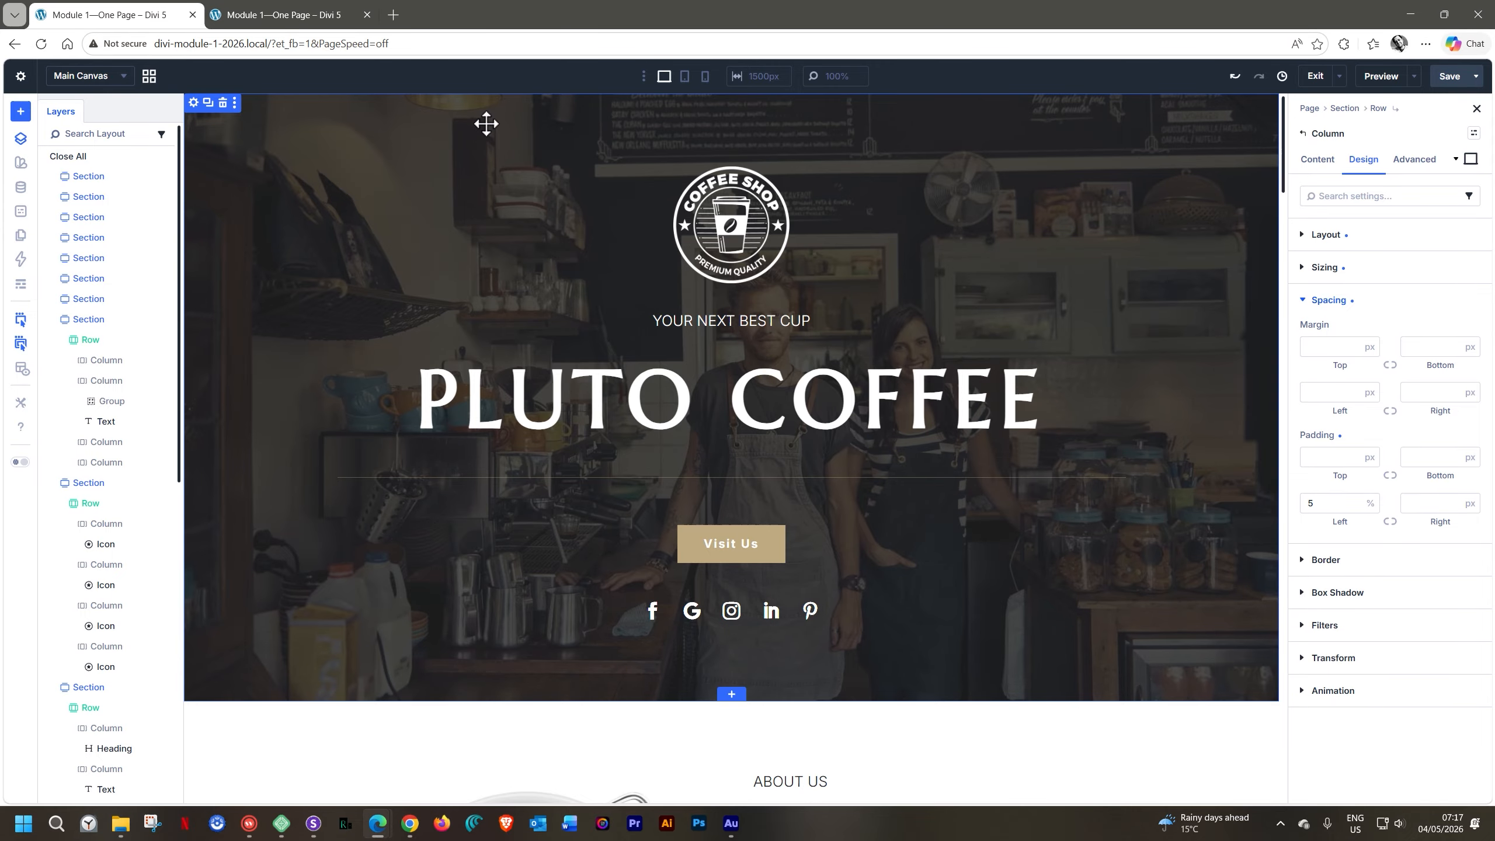
scroll(488, 124, "down", 3)
scroll(739, 225, "down", 5)
scroll(738, 225, "up", 1)
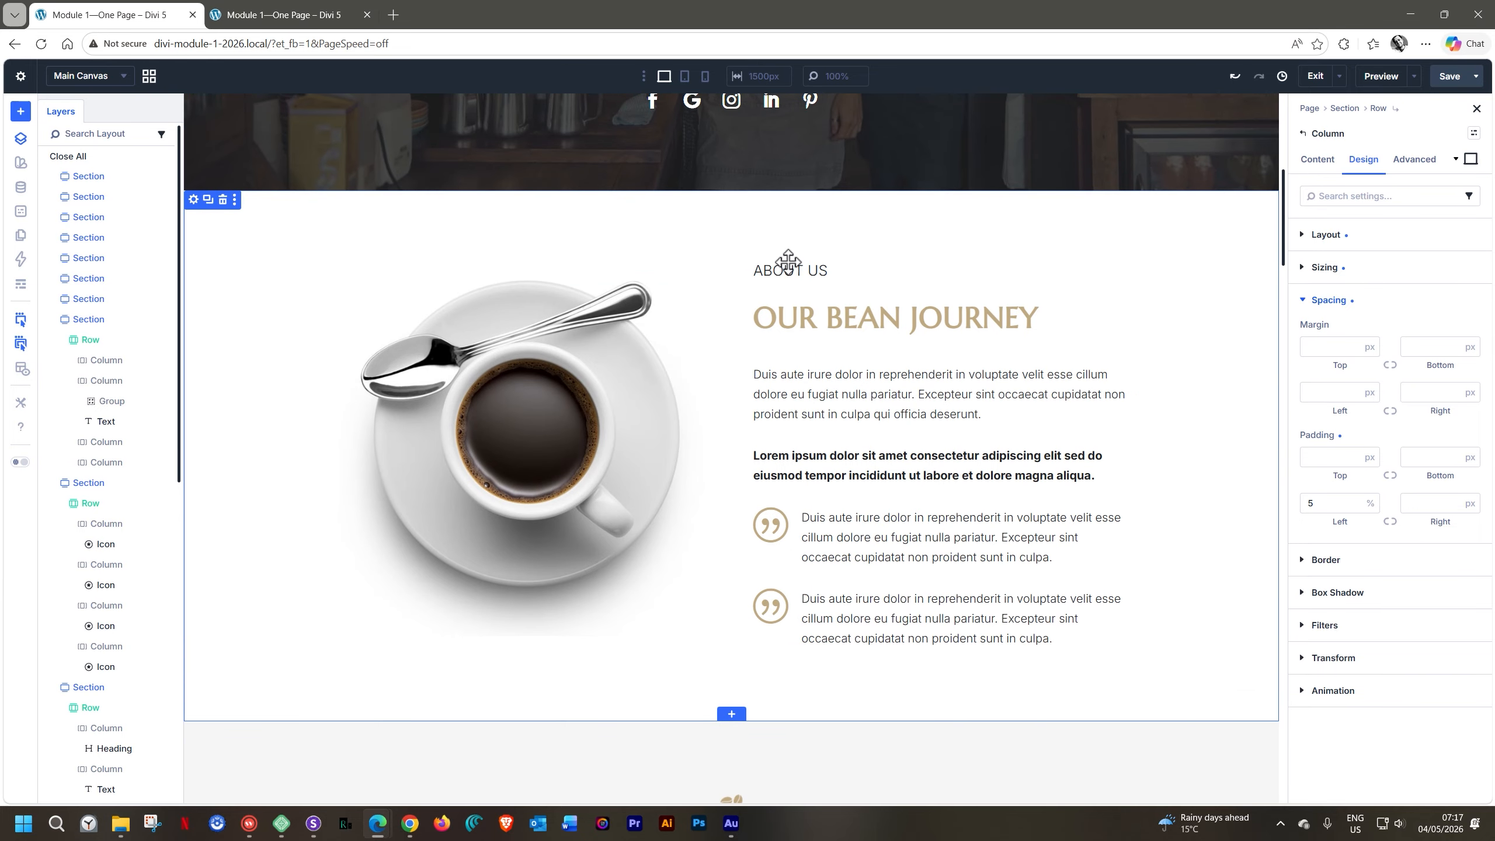
scroll(787, 265, "up", 7)
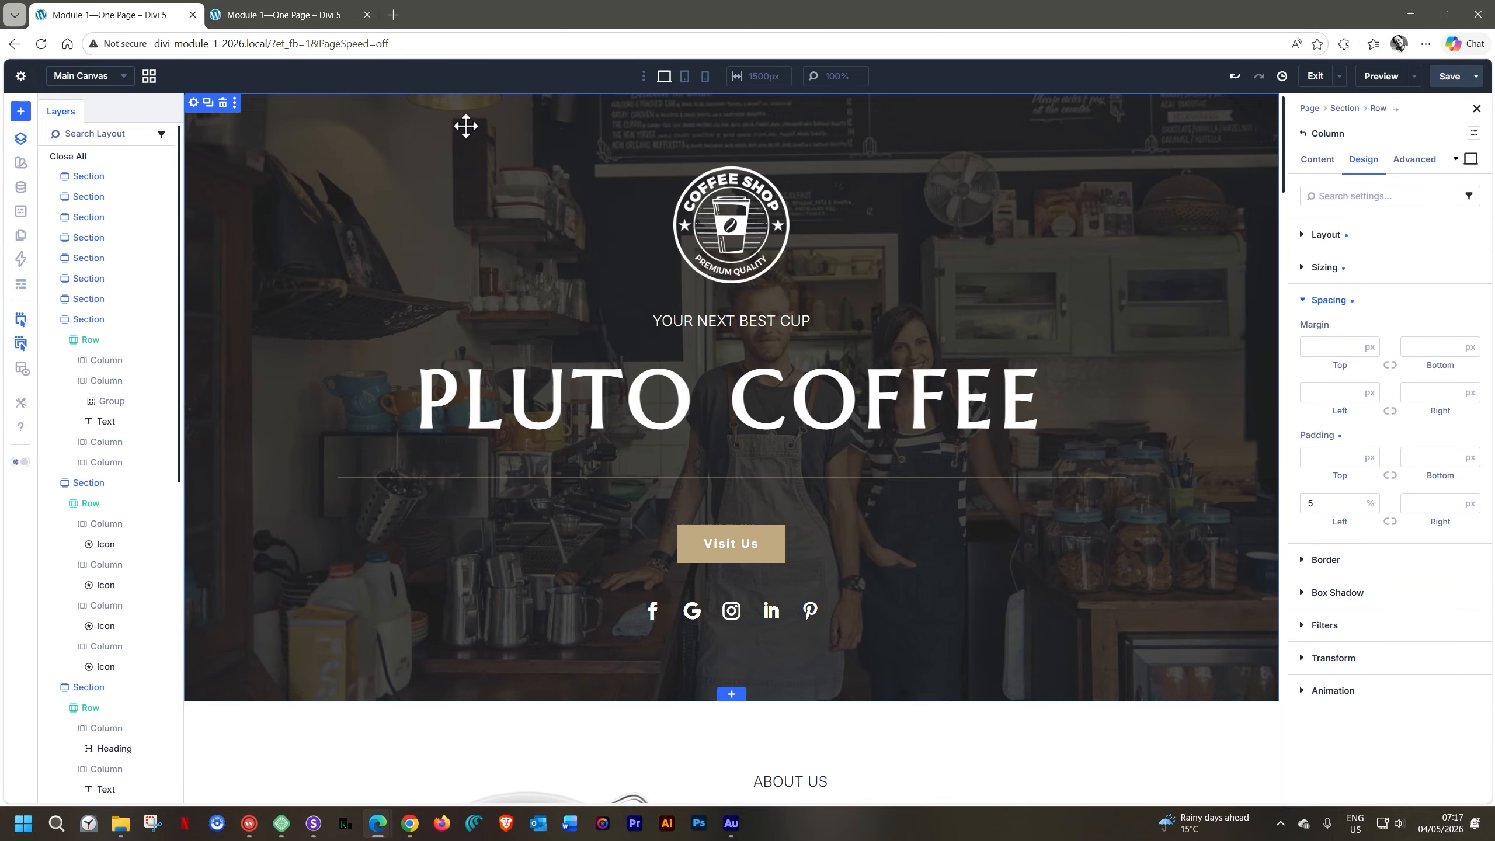
scroll(466, 126, "down", 8)
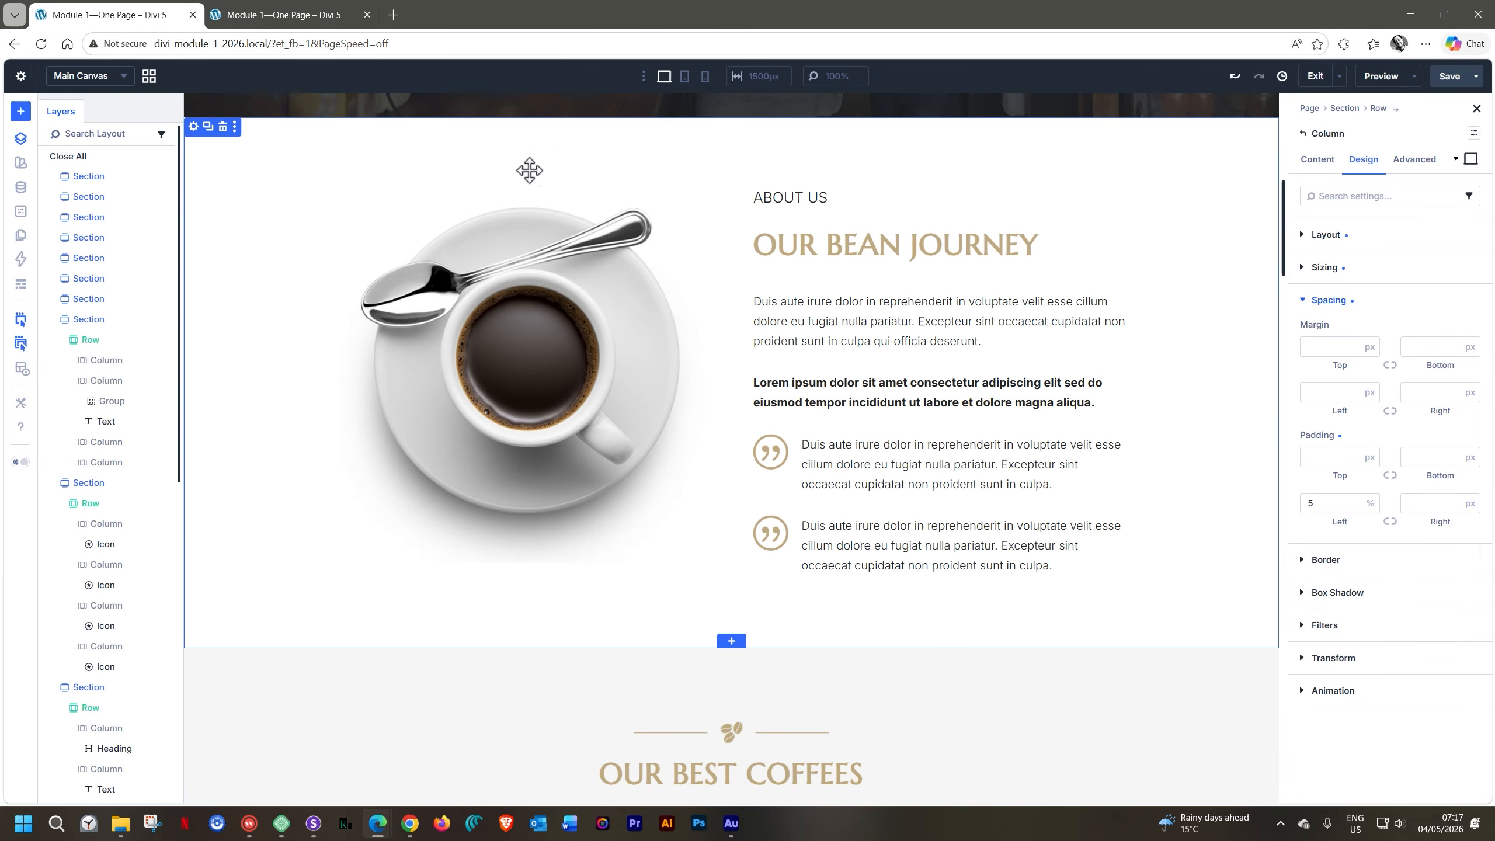
scroll(1165, 301, "up", 8)
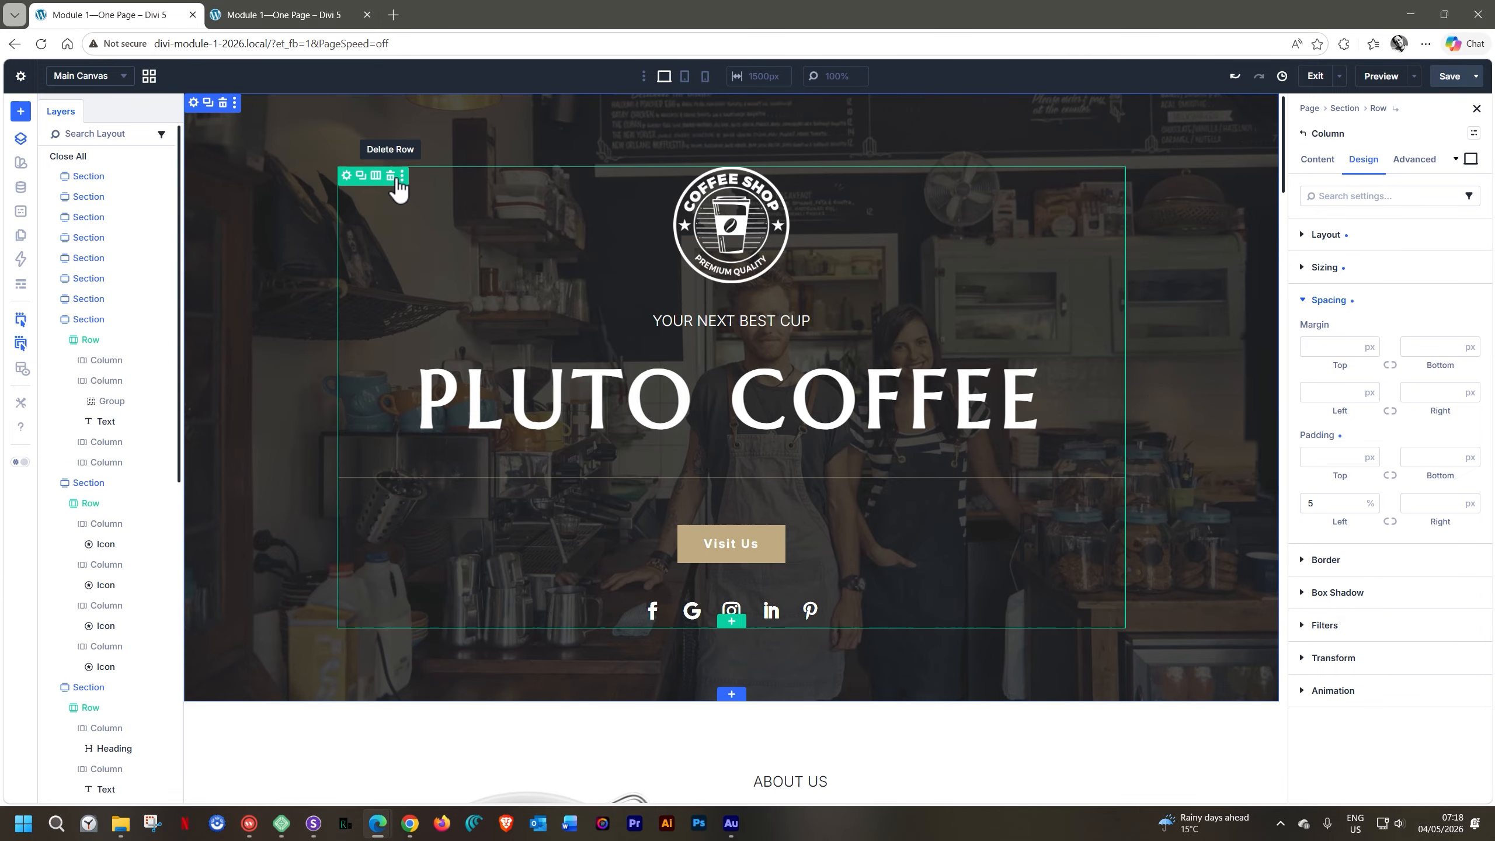
Step: Insert a single-column row in the hero section and move it above the existing row
left_click(732, 622)
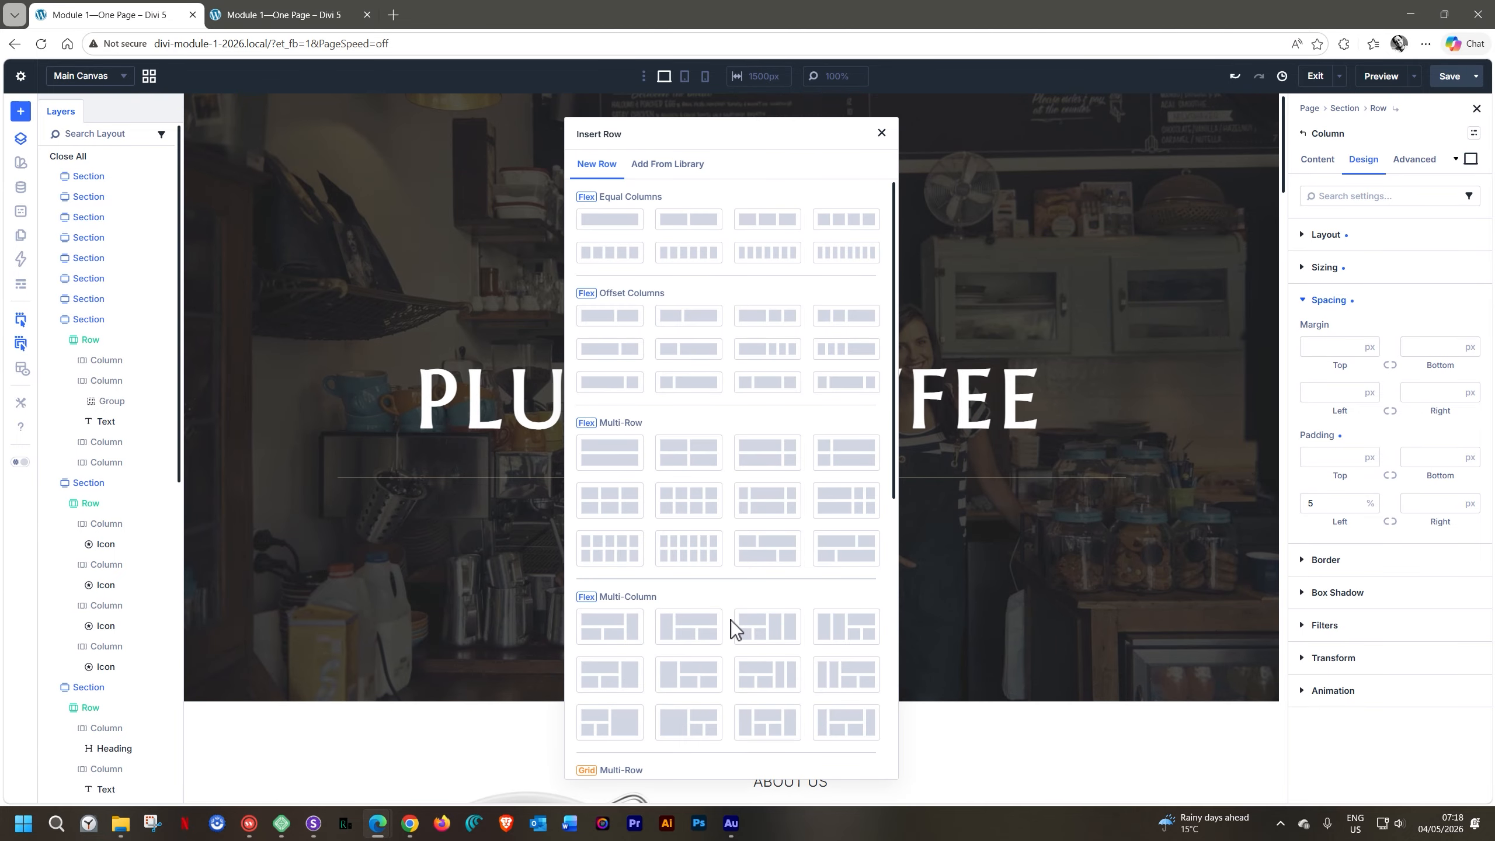
left_click(619, 223)
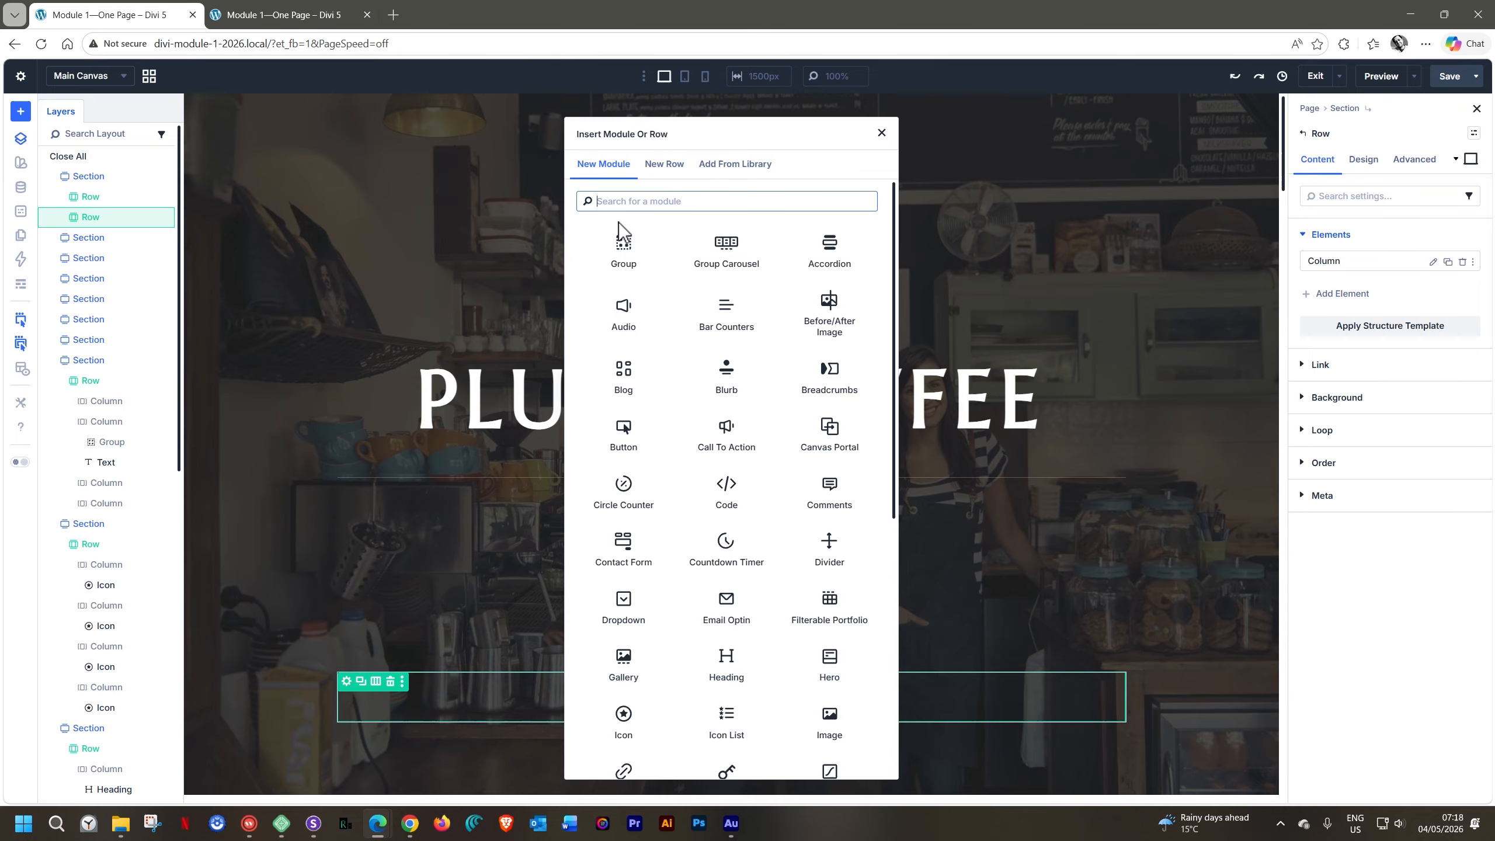
left_click(86, 218)
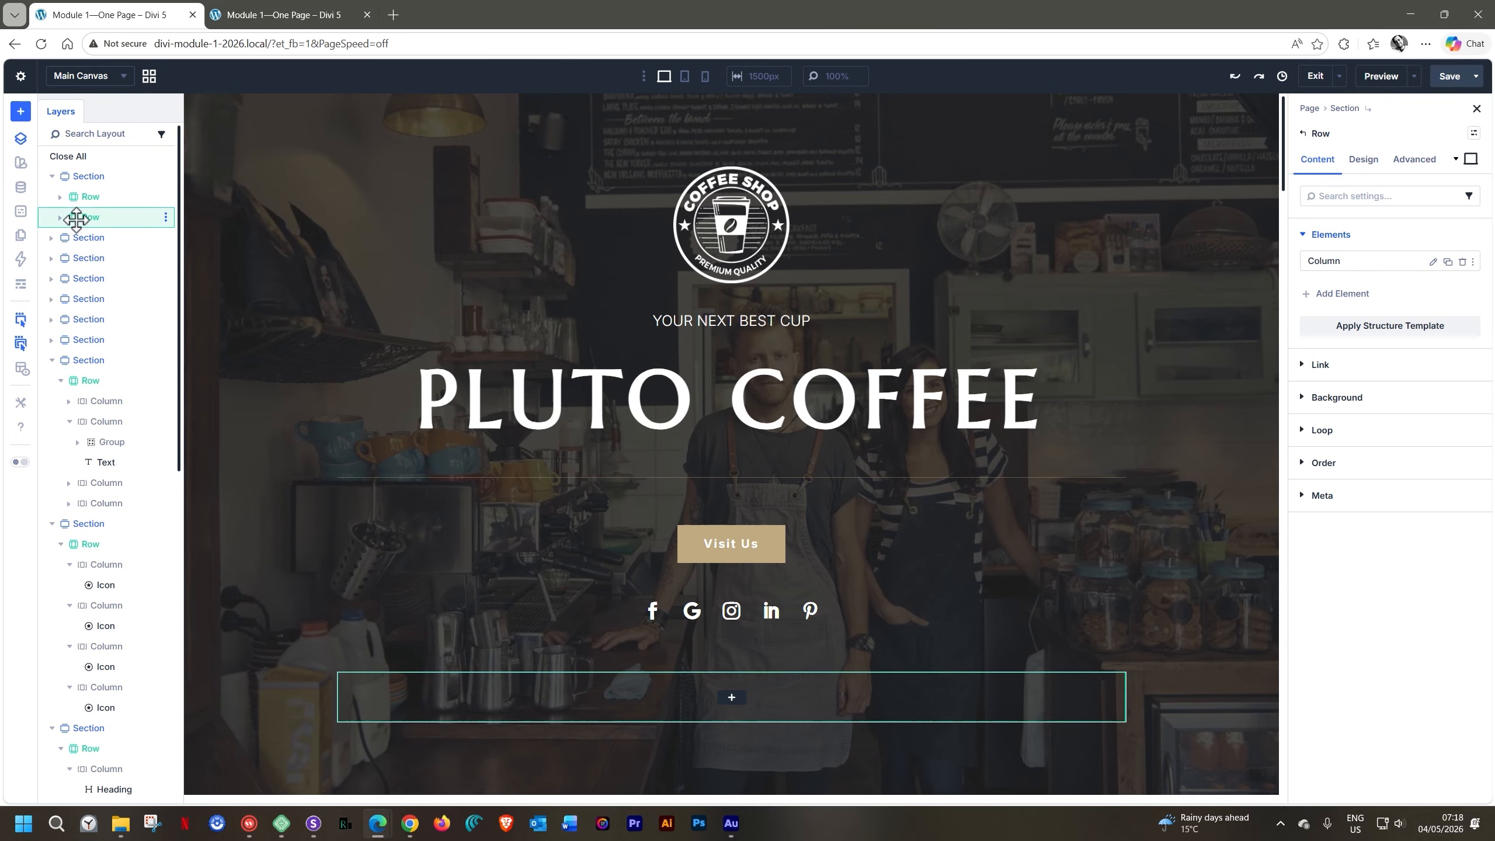
left_click_drag(77, 219, 77, 193)
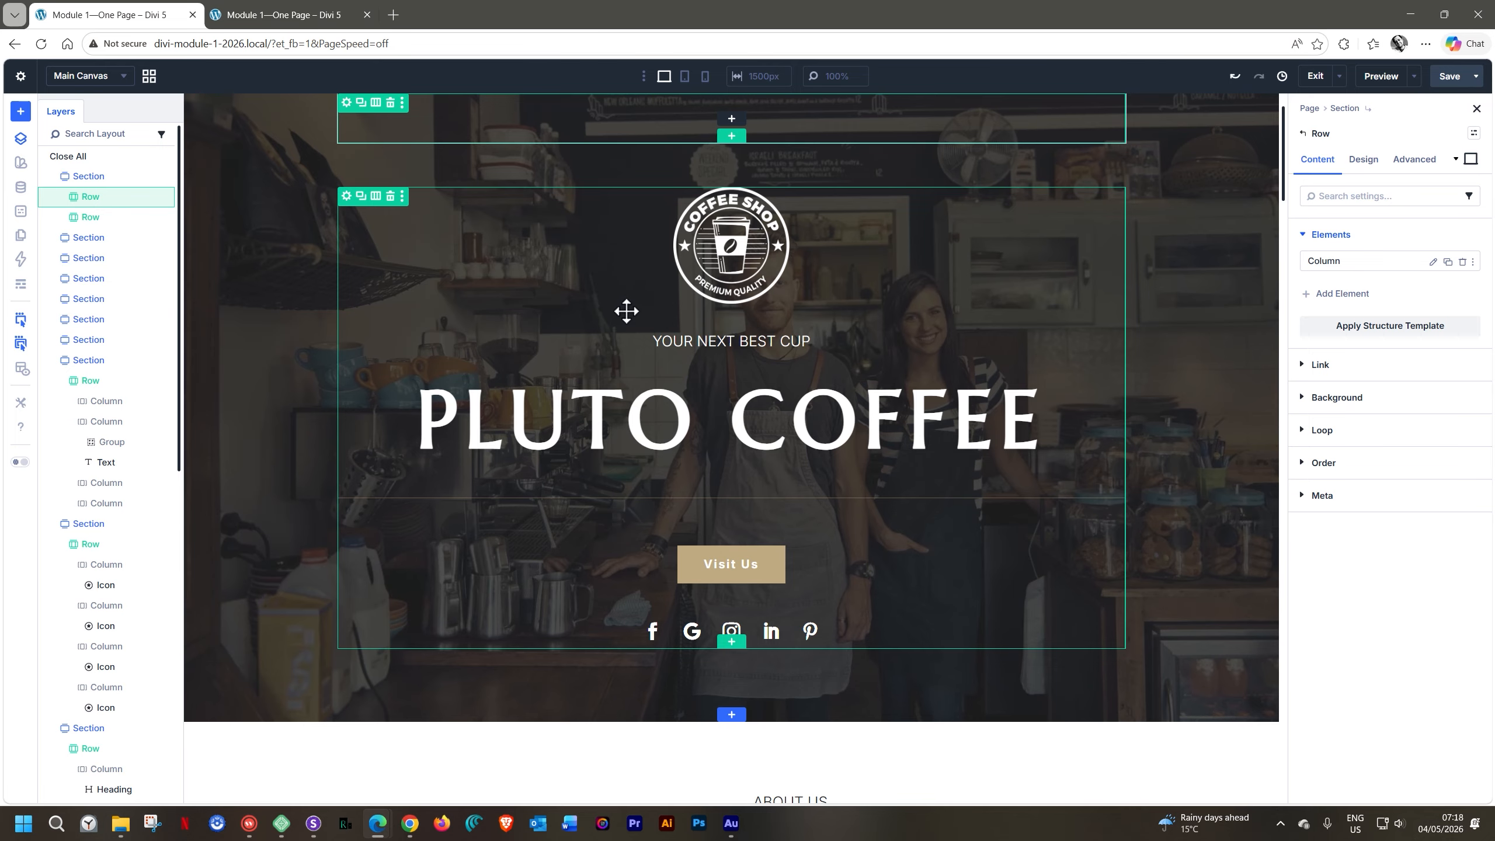
Step: Add a Link module to the empty row at the top of the hero section and set its text to "About Us"
left_click(732, 119)
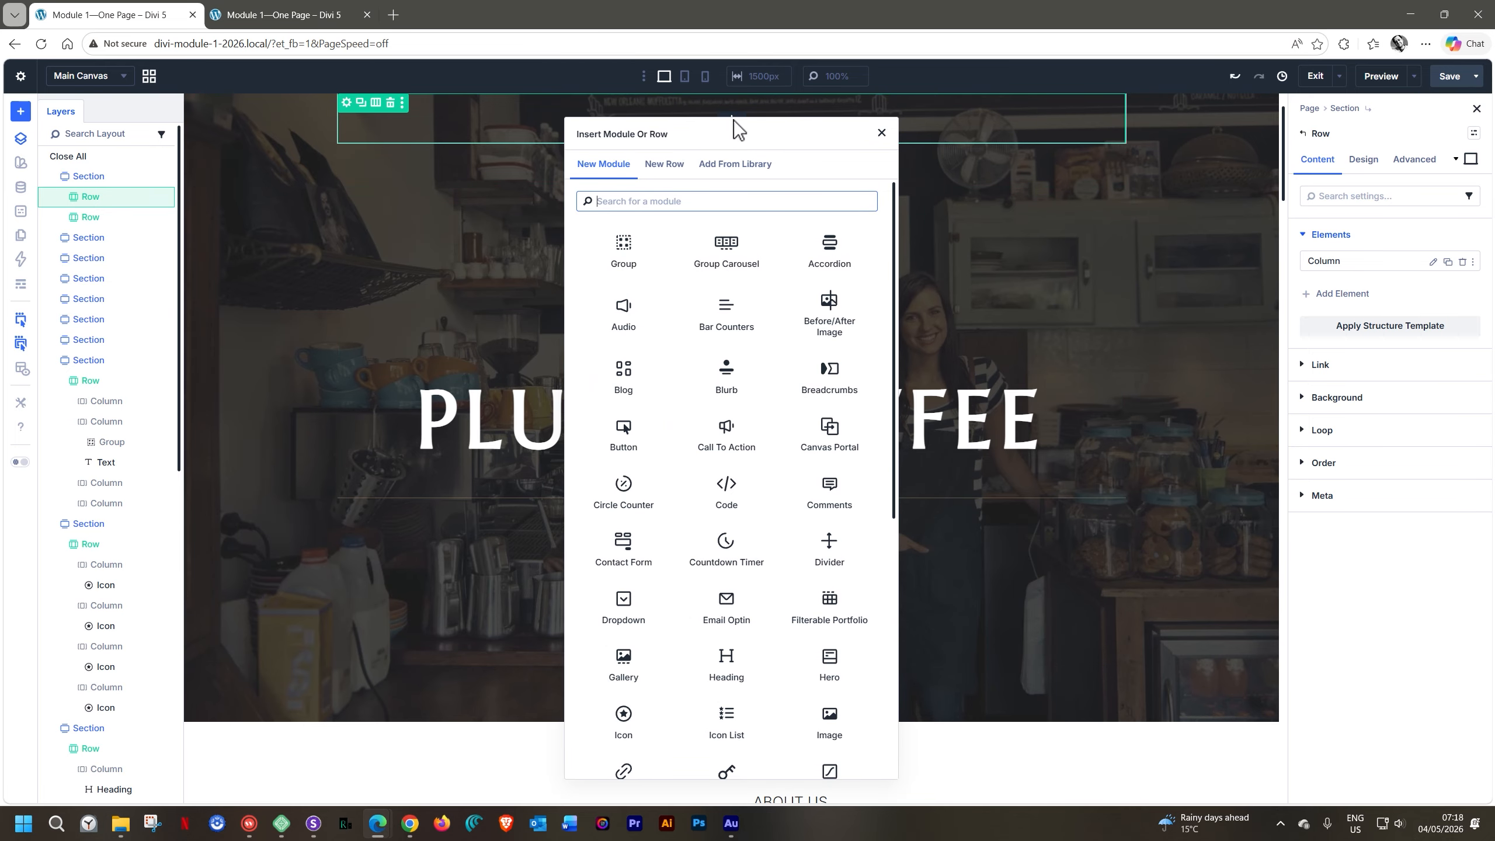
type("link")
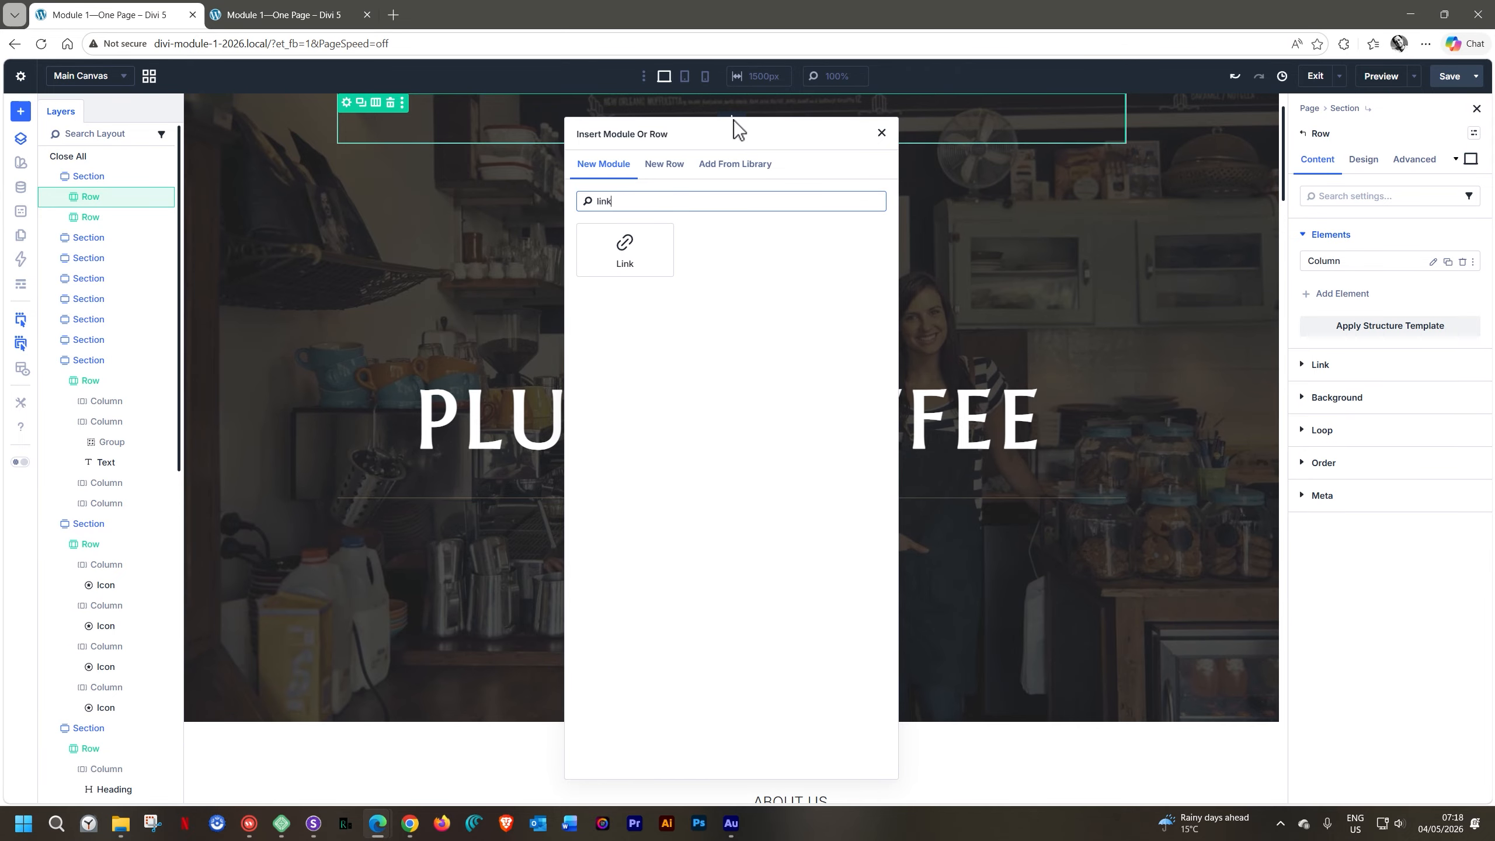
left_click(624, 259)
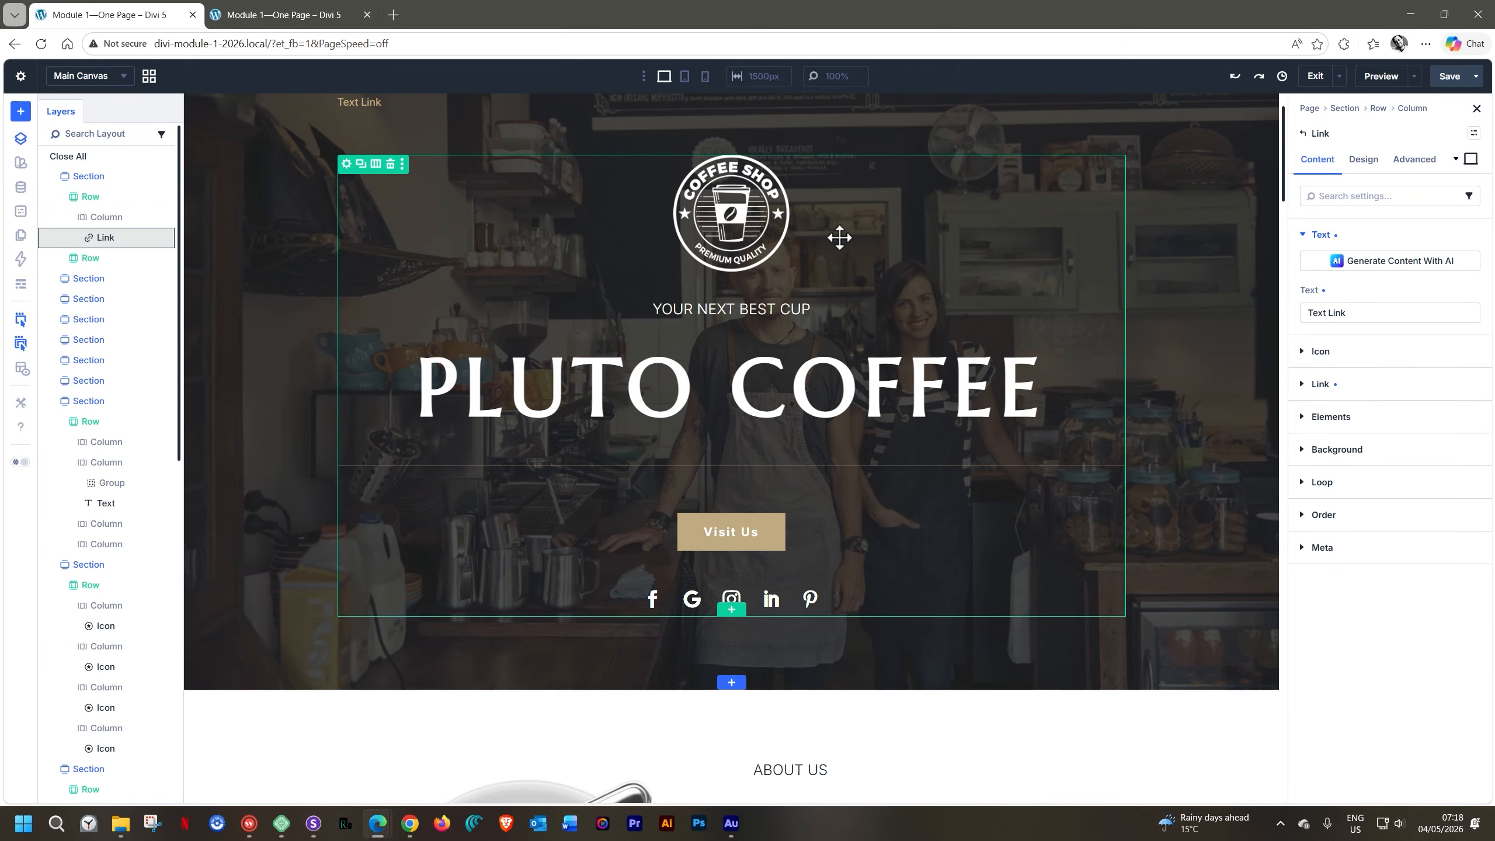
scroll(1170, 245, "up", 1)
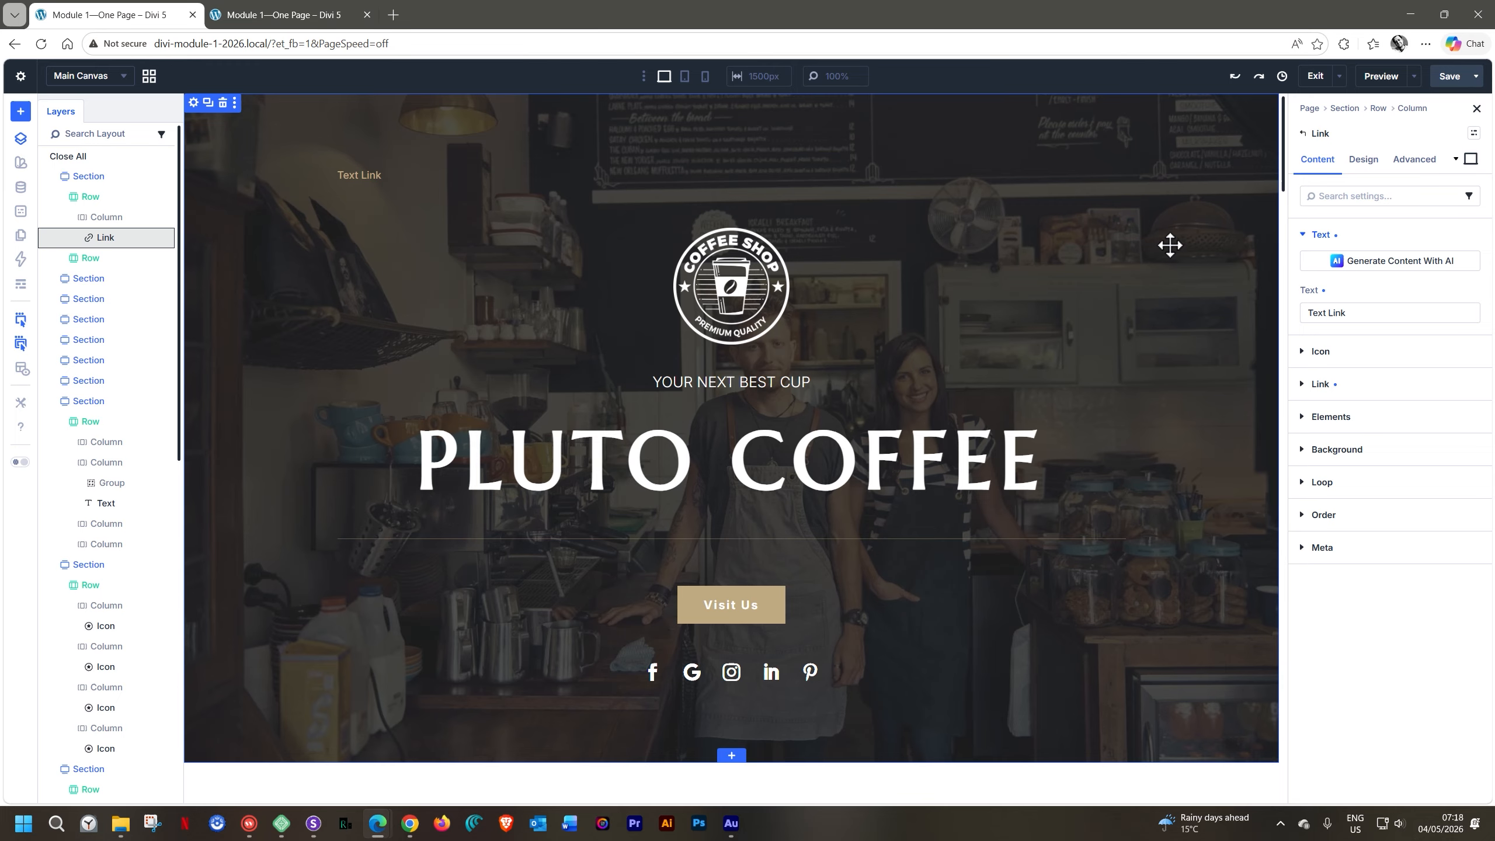
triple_click(1303, 318)
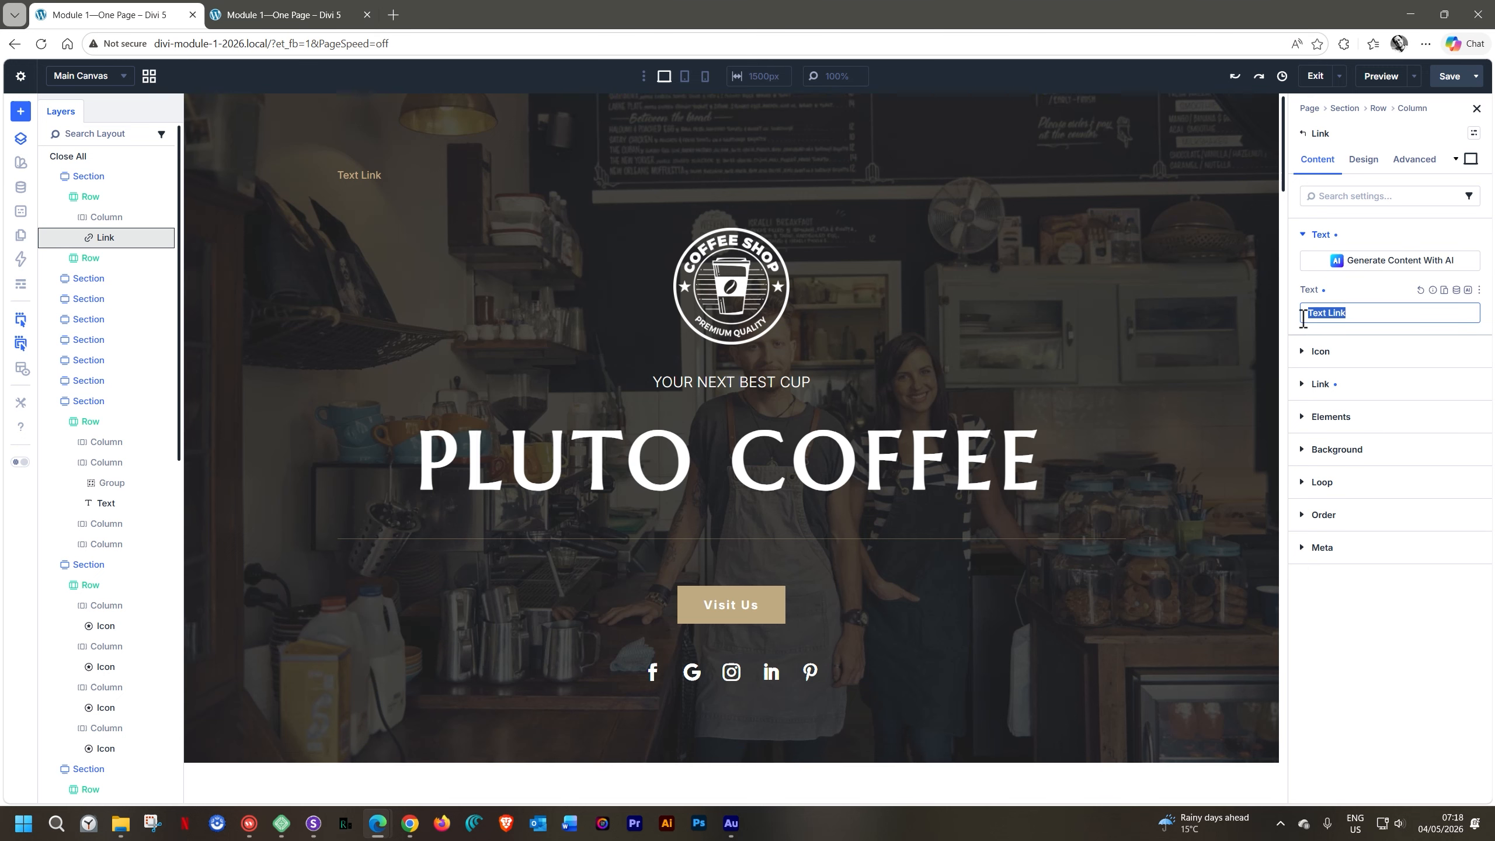
type("Abotu")
type("ut U")
Step: Set the About Us link's text size to 24 px and its text color to the global color Snow Bright
left_click(1364, 160)
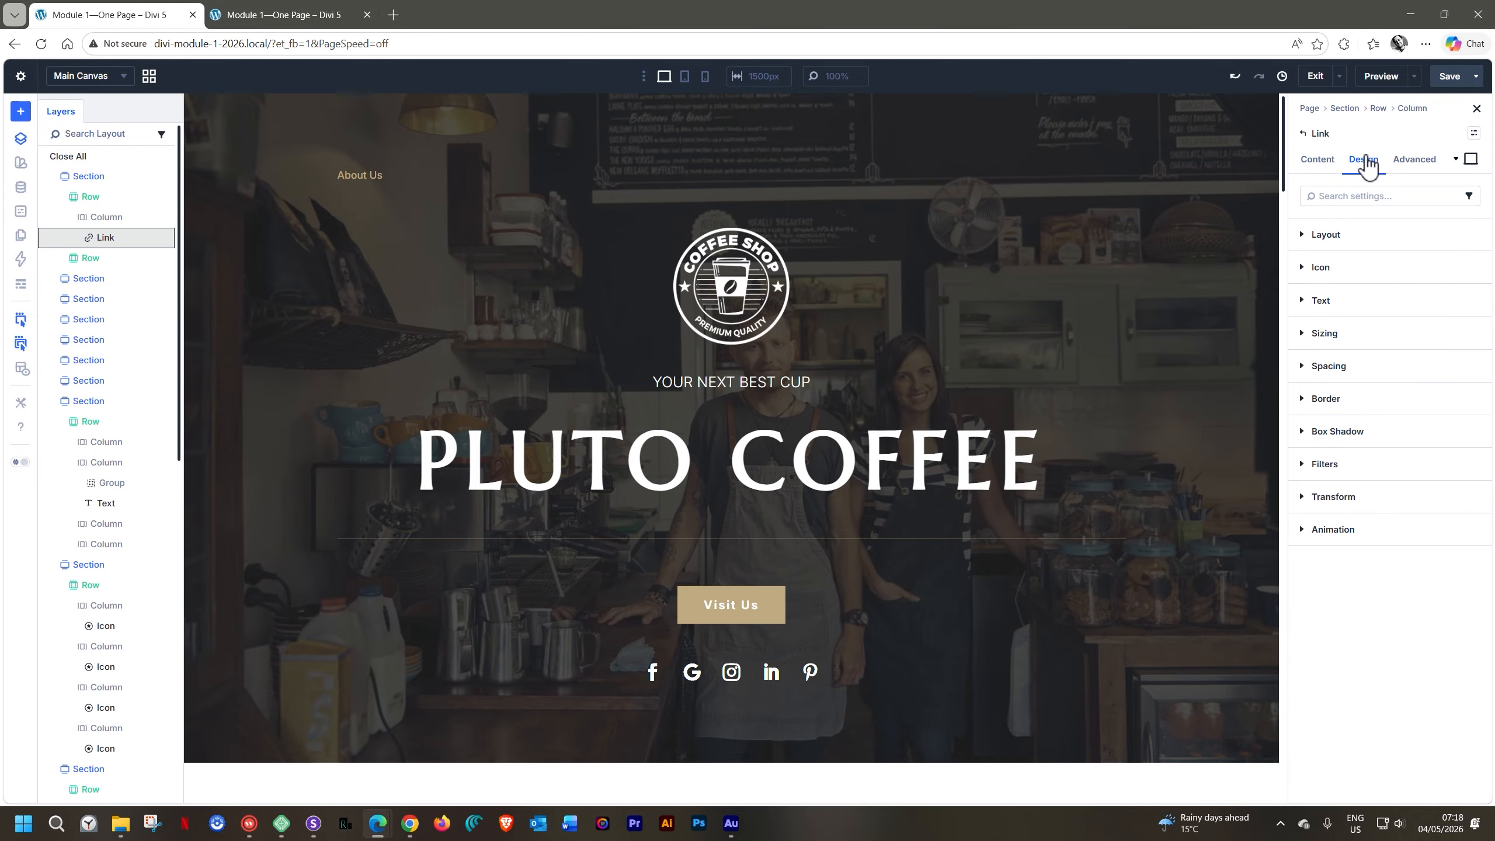
left_click(1303, 306)
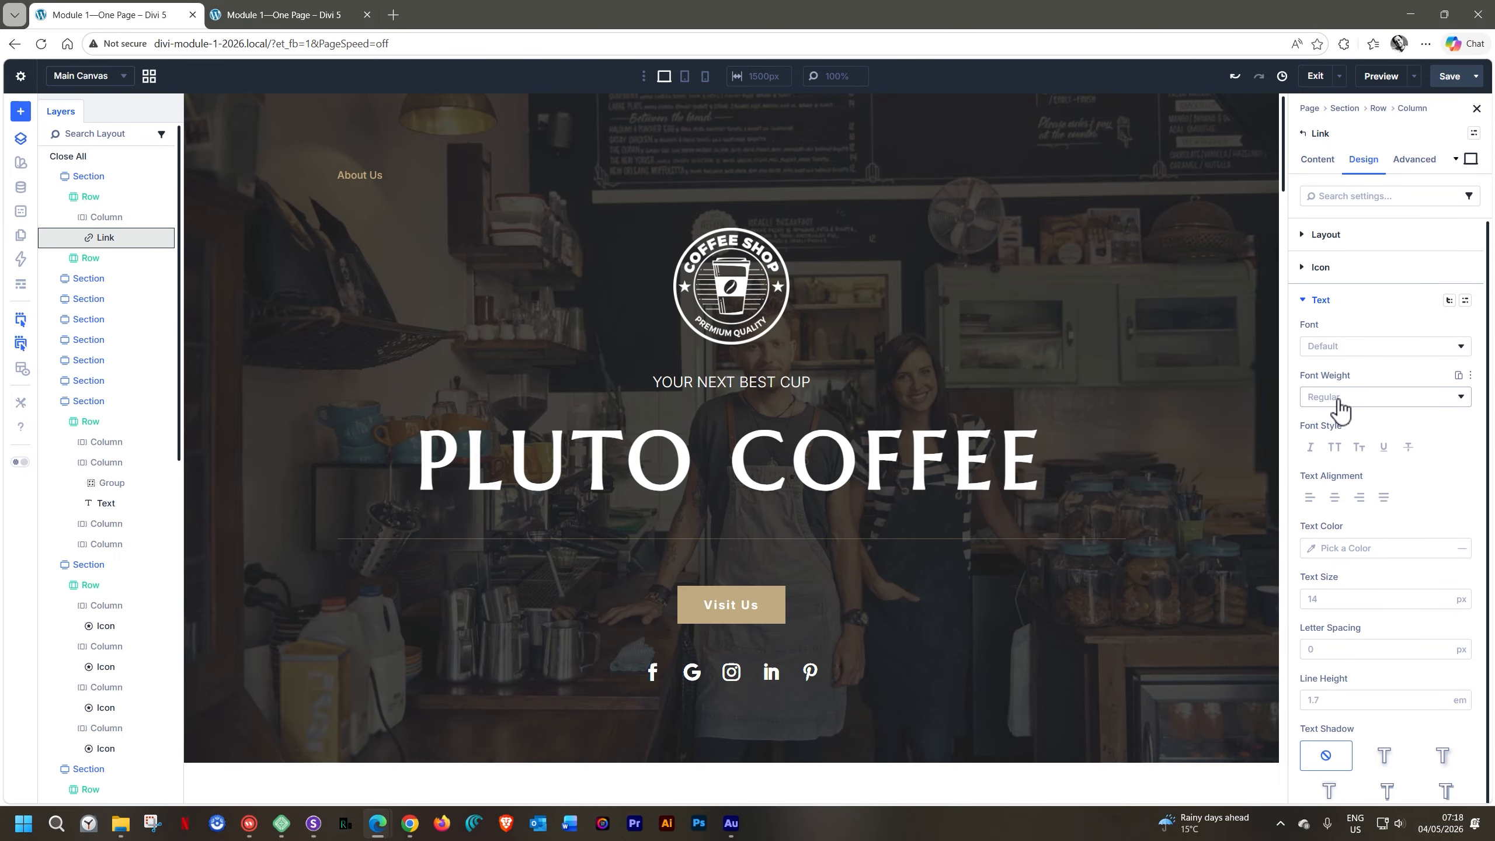
left_click(1315, 599)
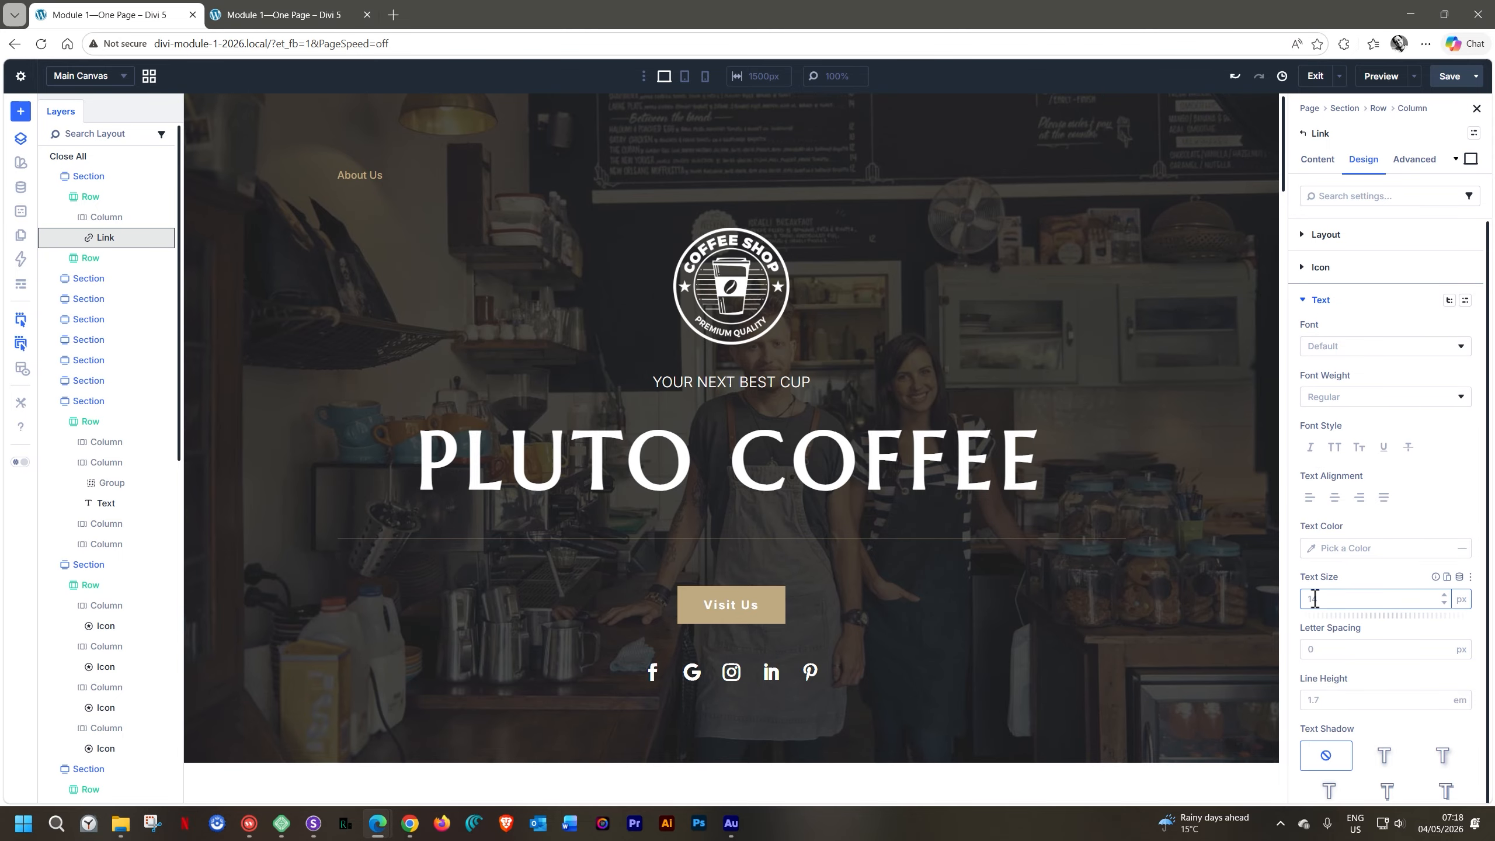
type("24")
left_click(1310, 554)
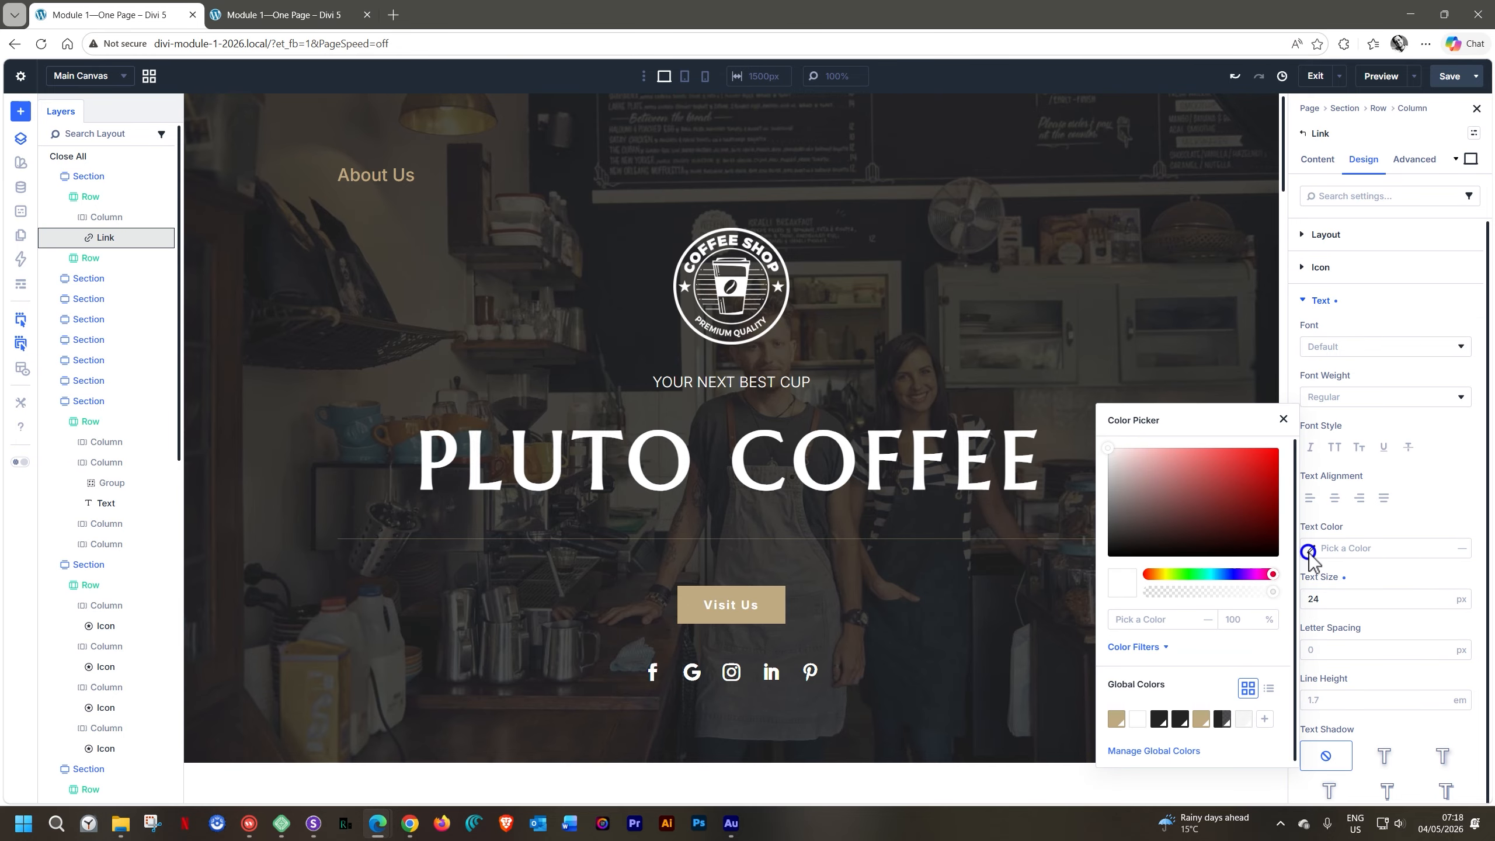
left_click(1243, 715)
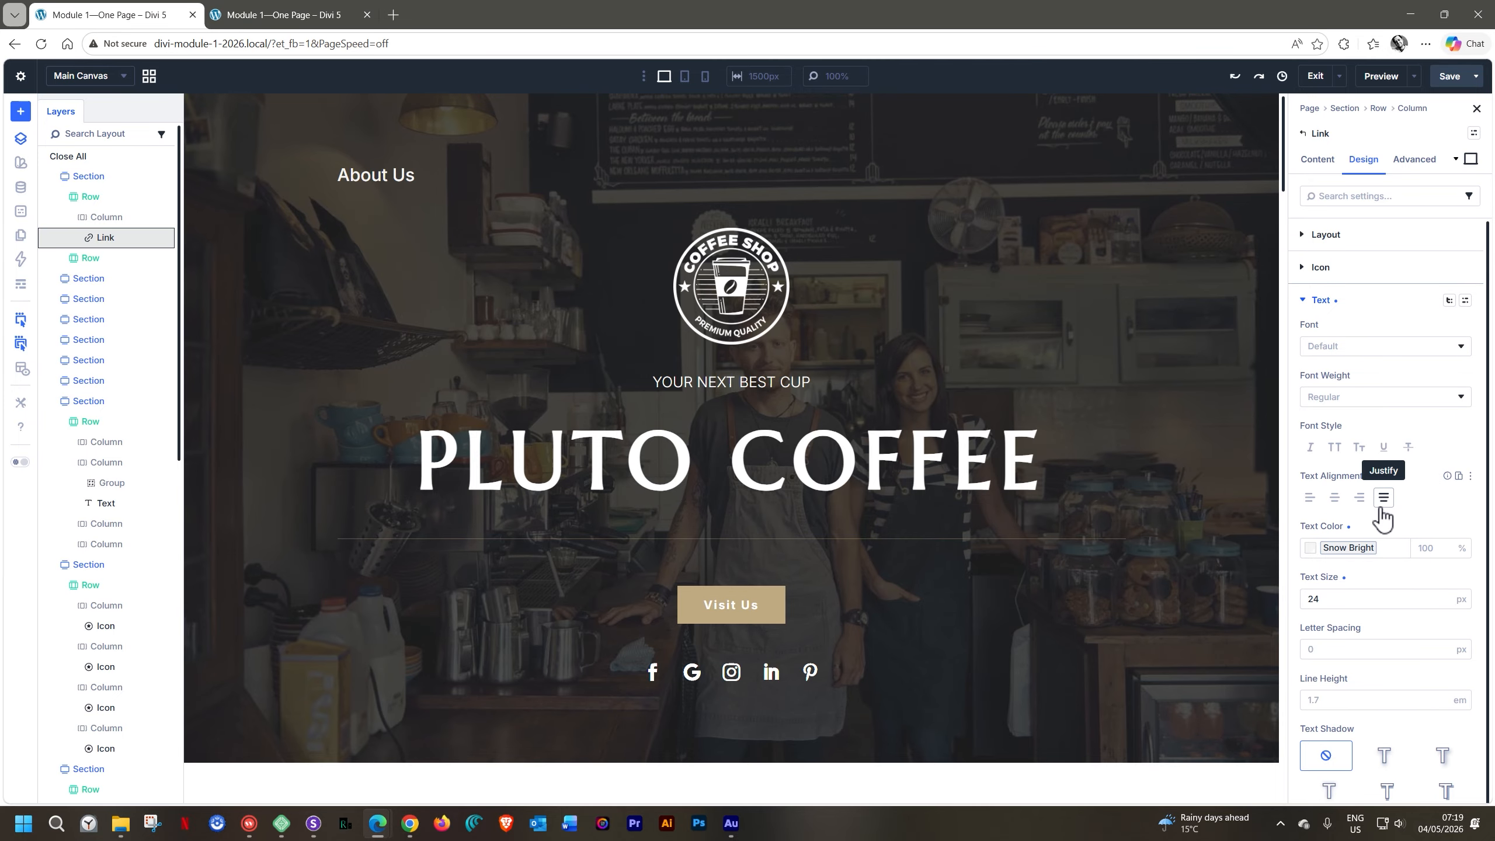
left_click(1318, 162)
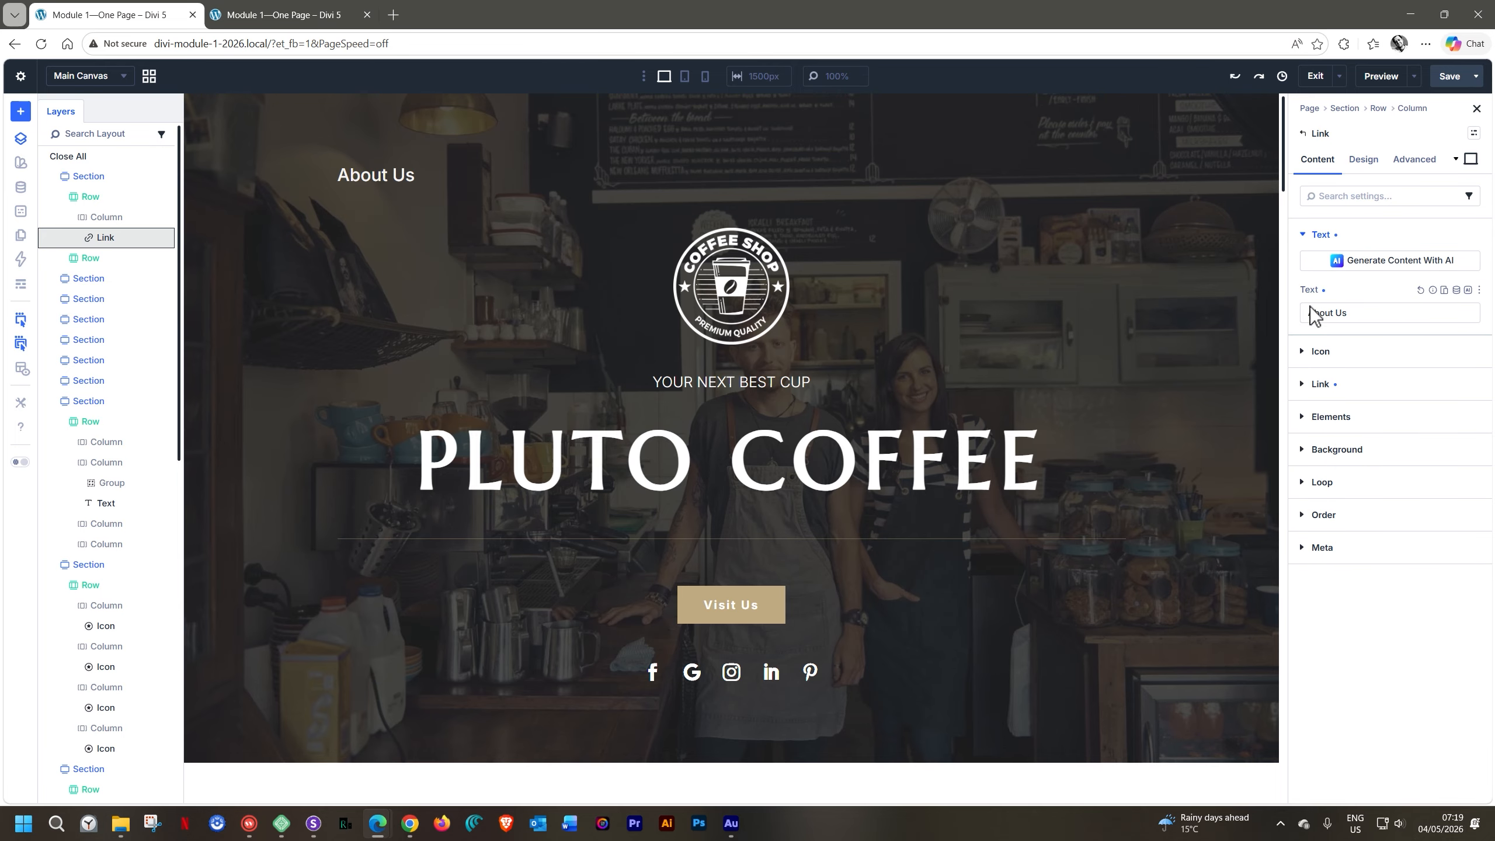
left_click(1304, 386)
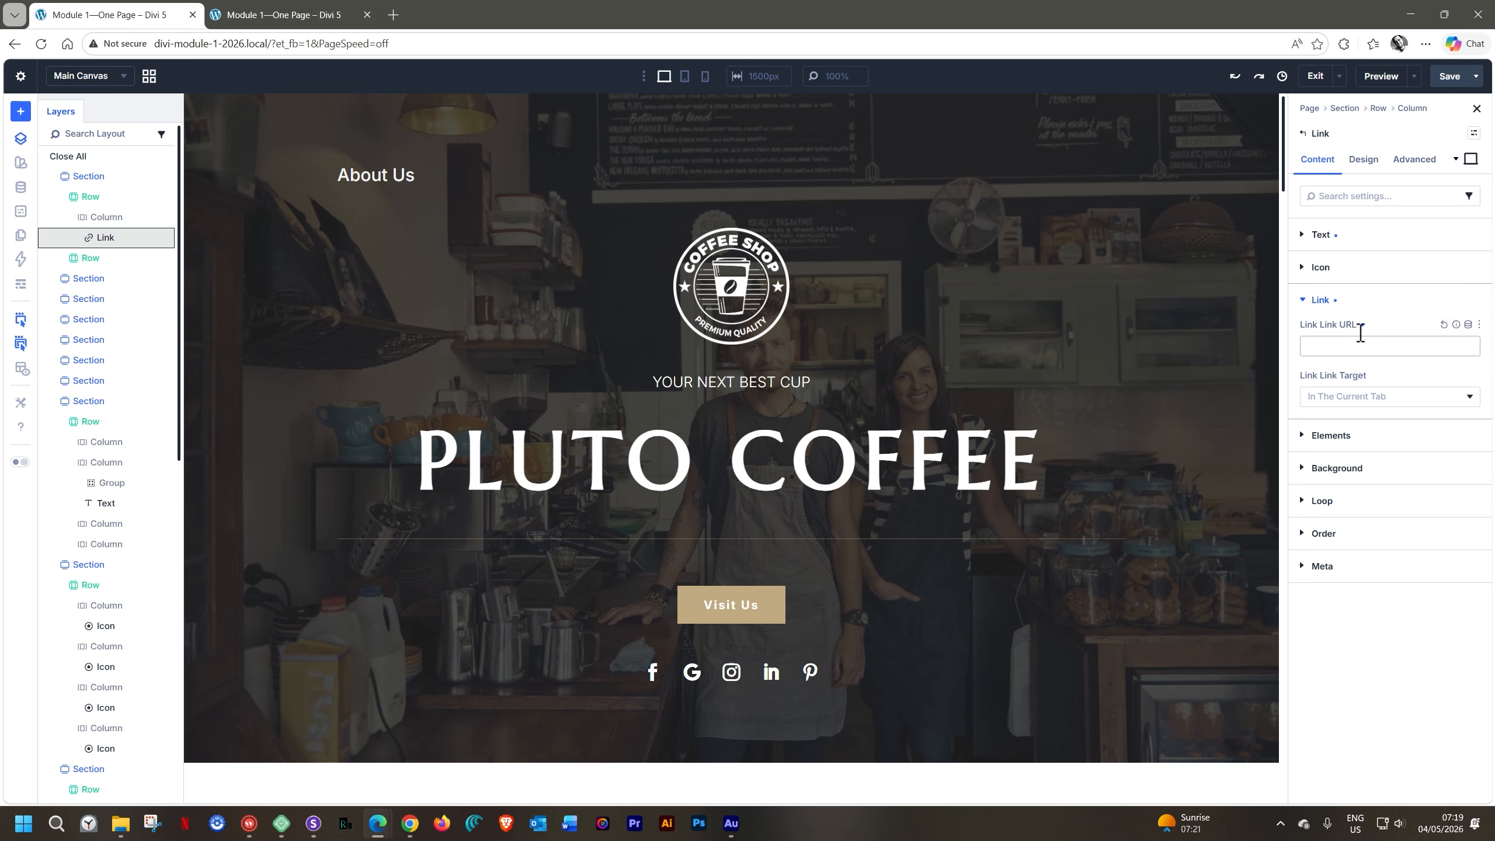
left_click(1302, 300)
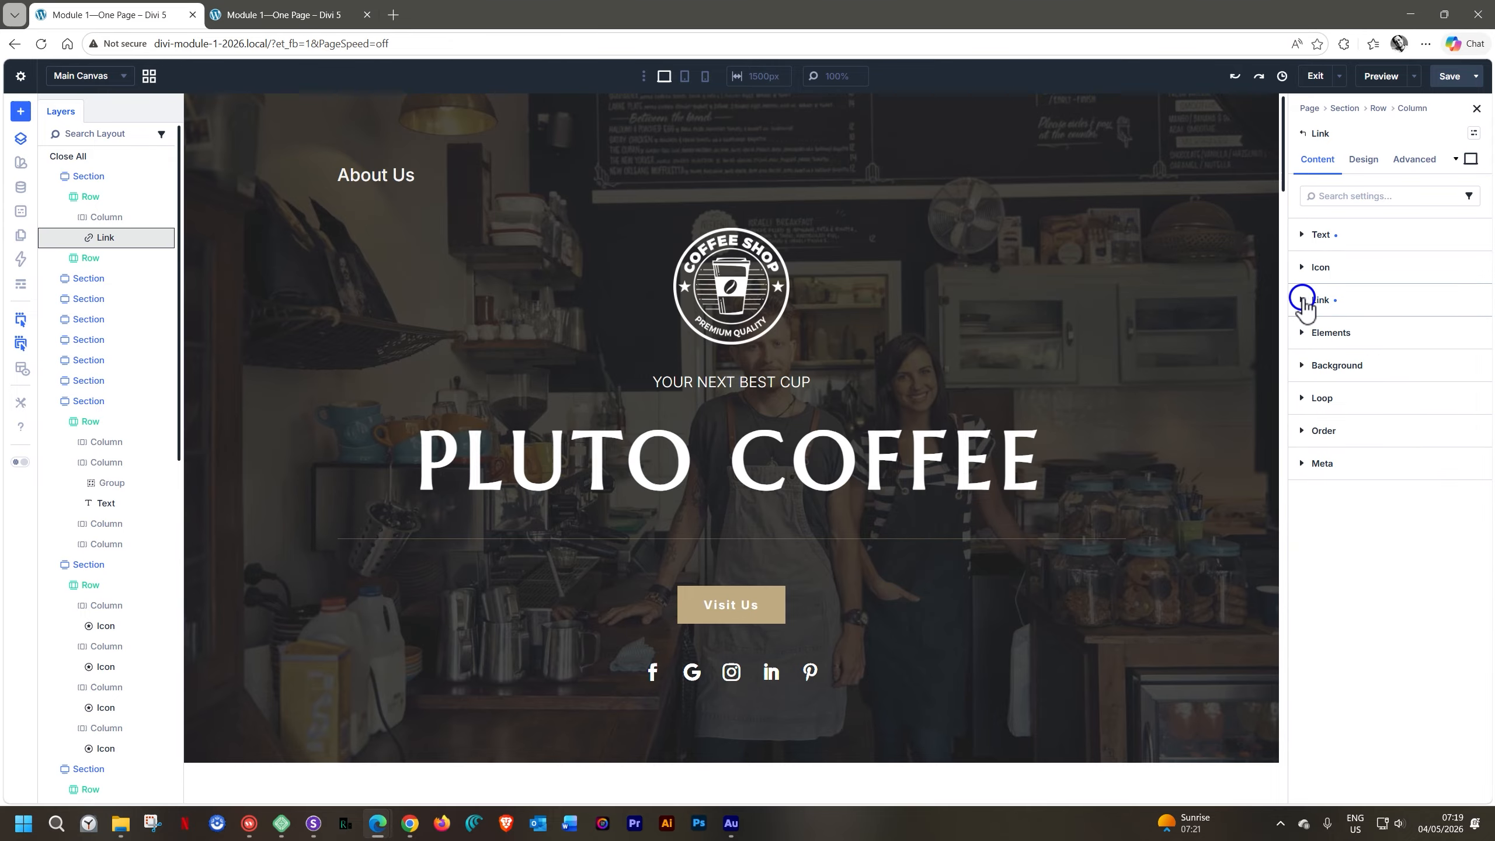
Step: Add a Click interaction to the About Us link with Scroll To Element as its effect action
left_click(1411, 164)
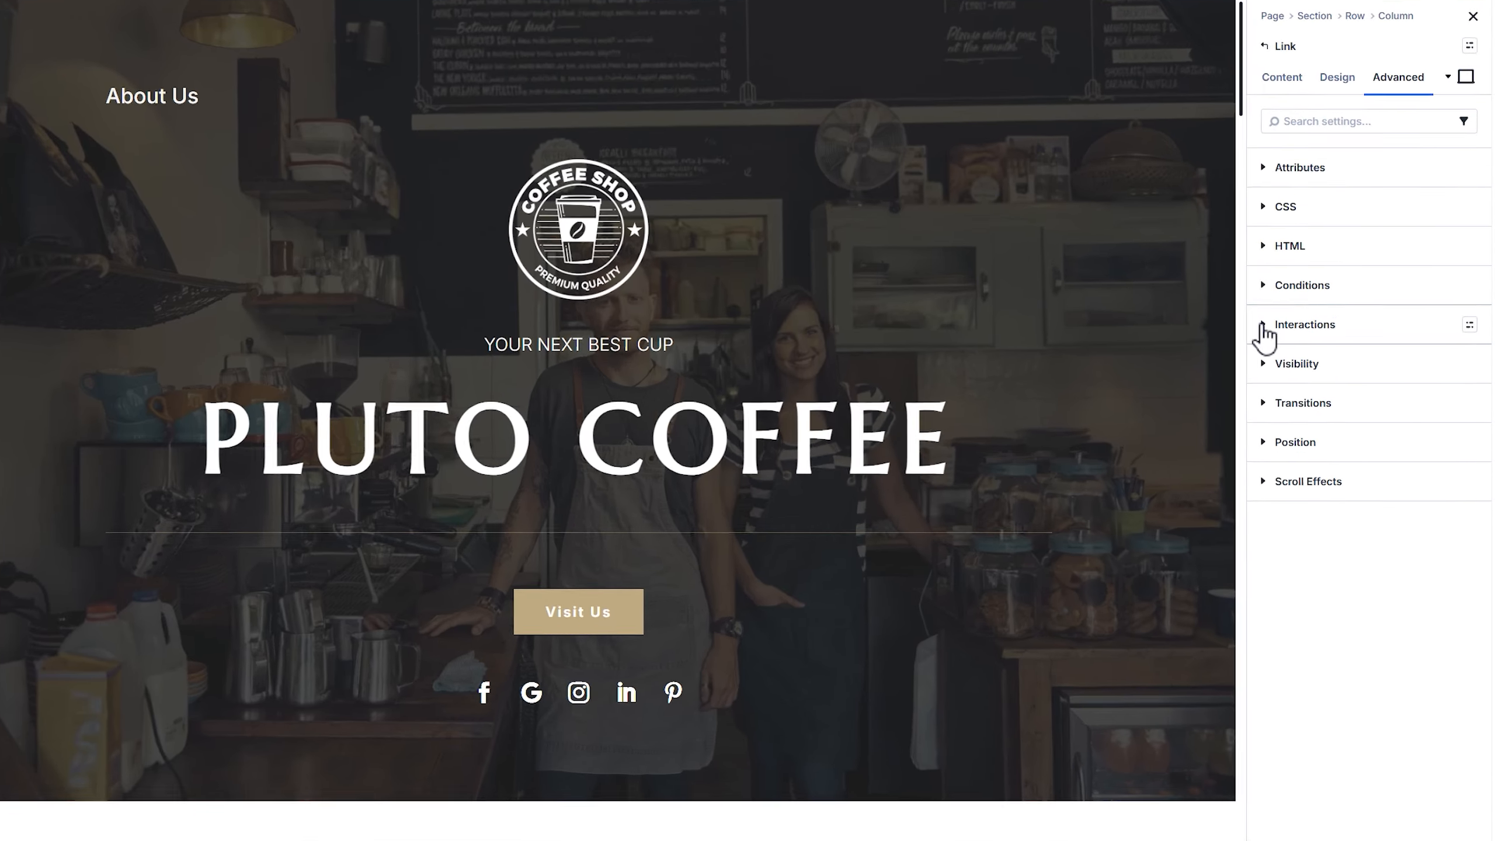
left_click(1301, 366)
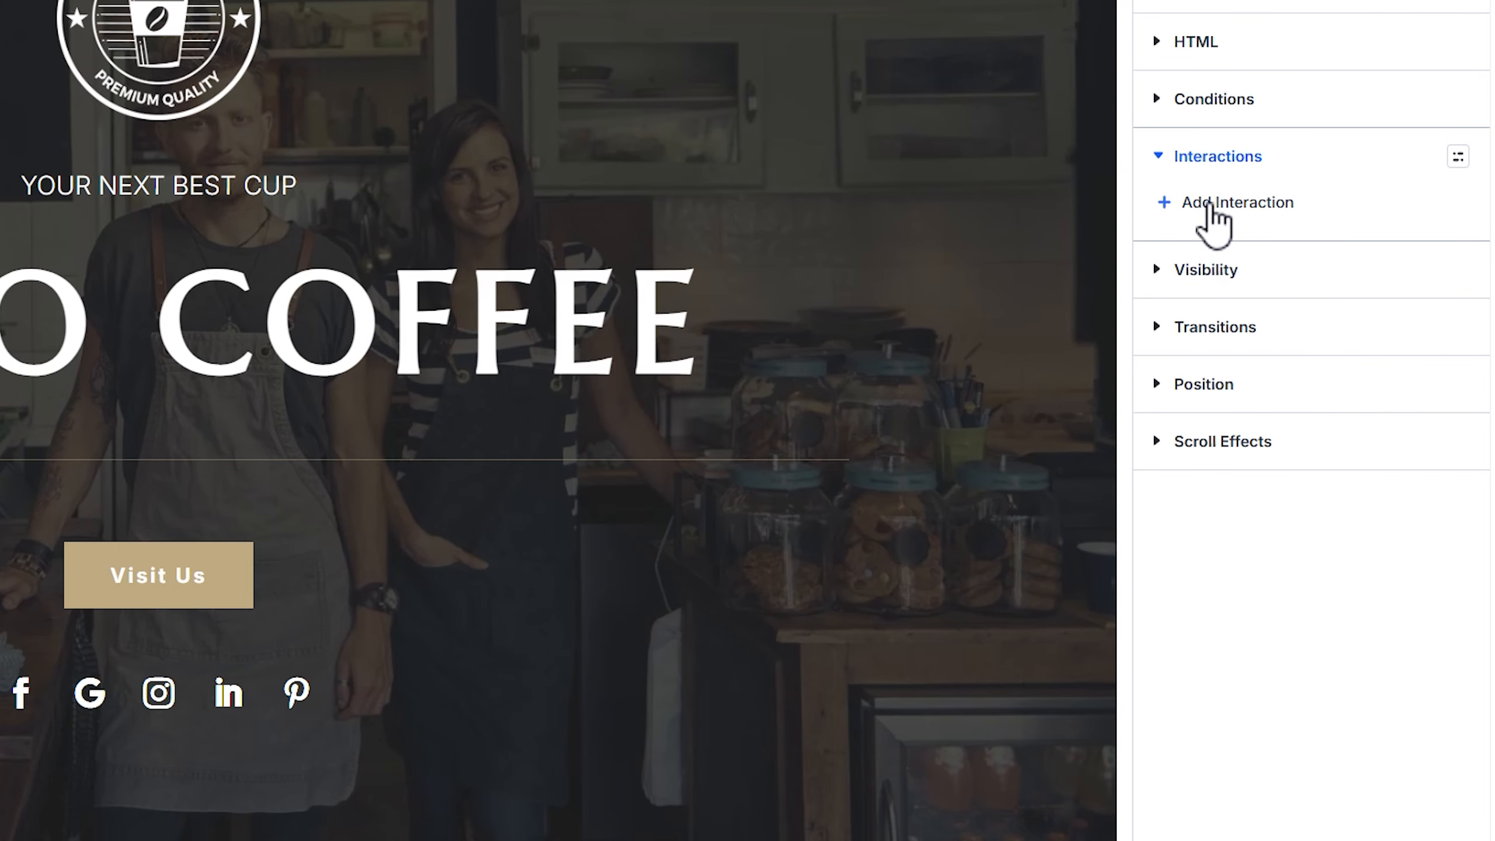
left_click(1207, 204)
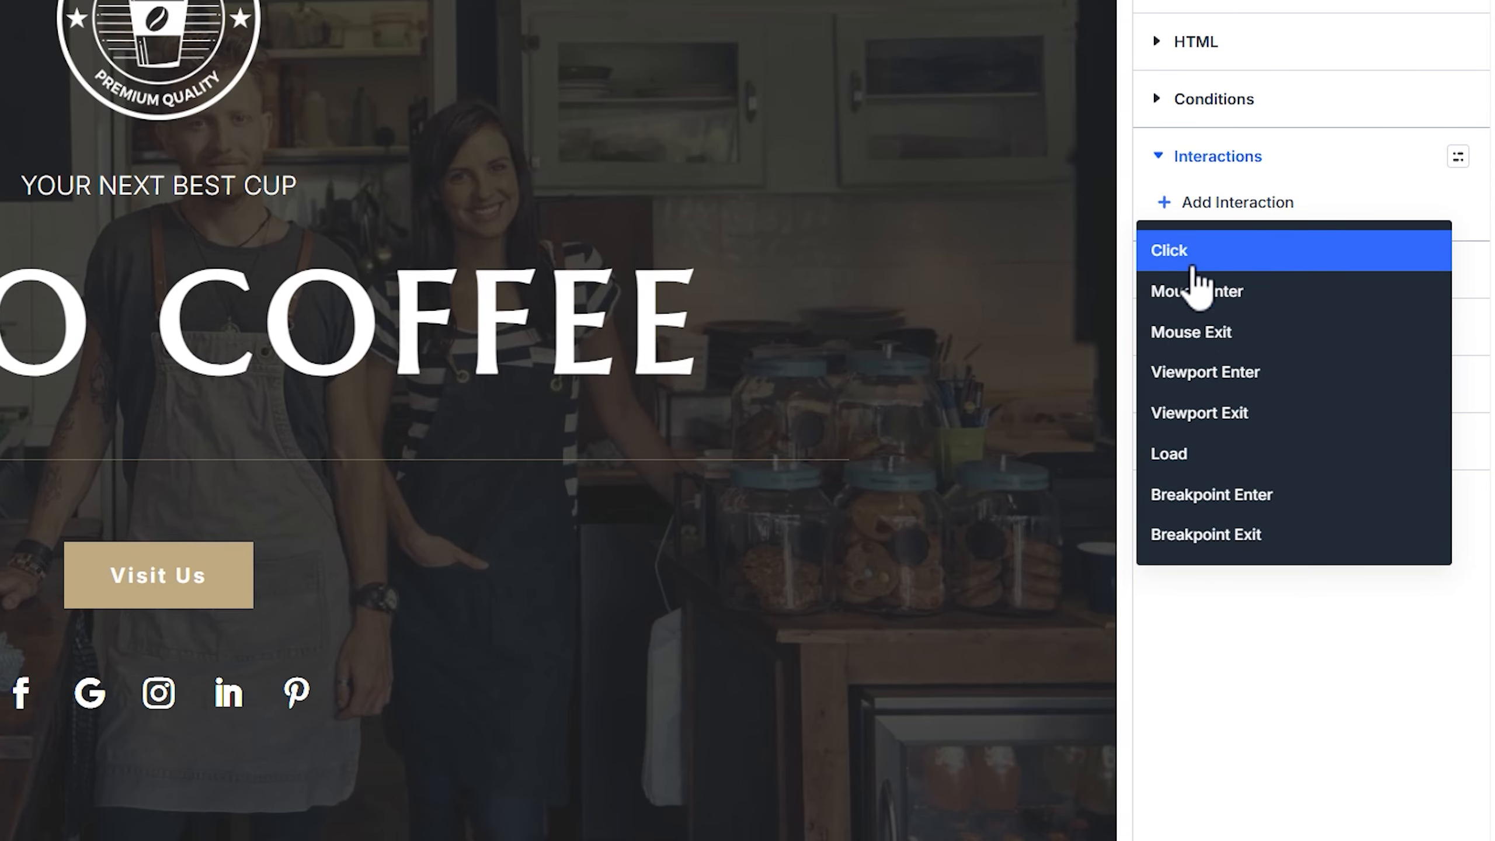
left_click(1198, 274)
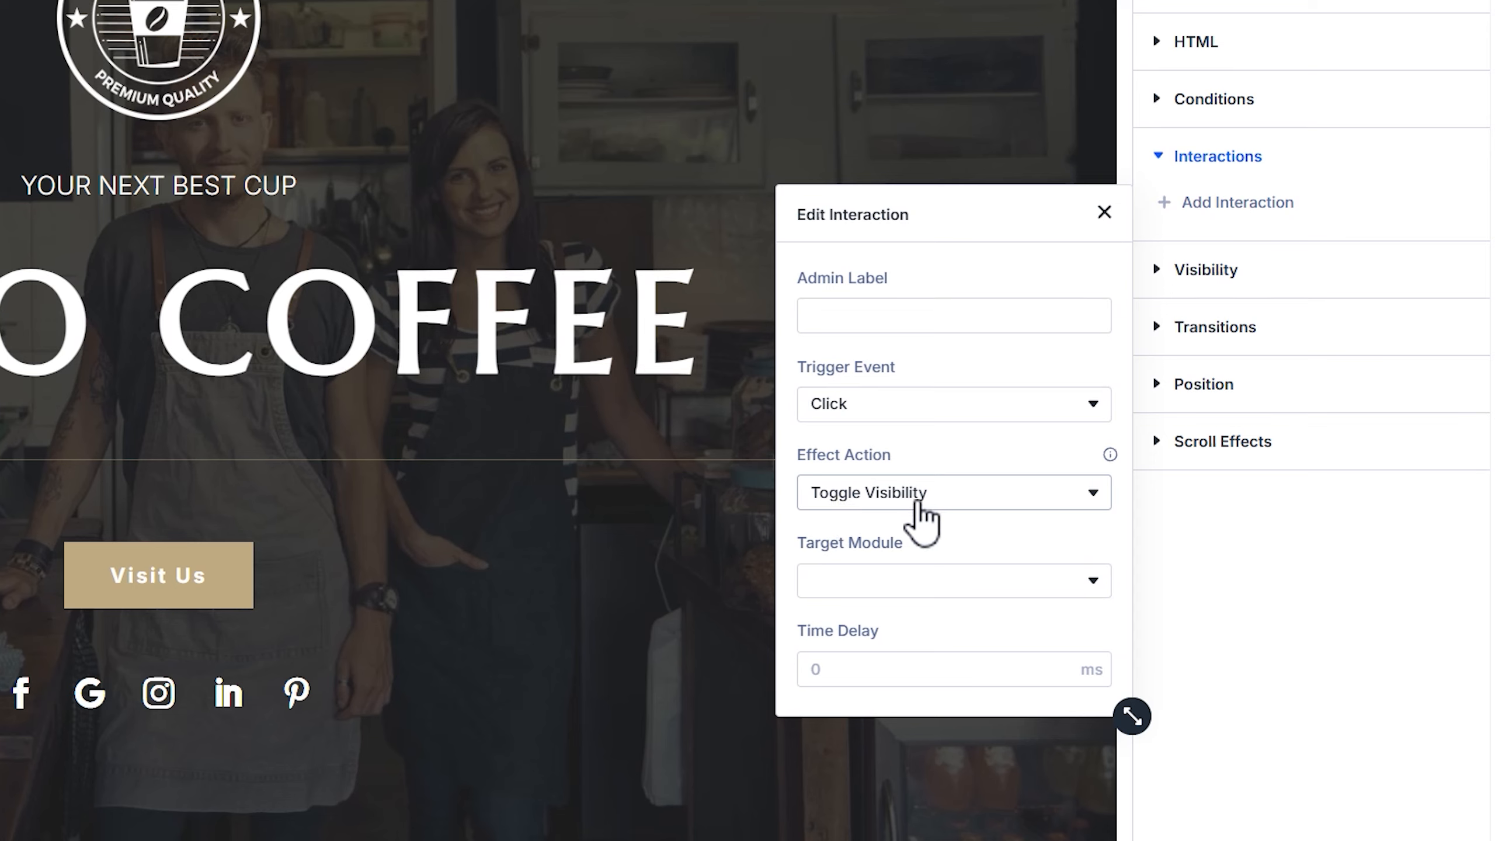
left_click(979, 508)
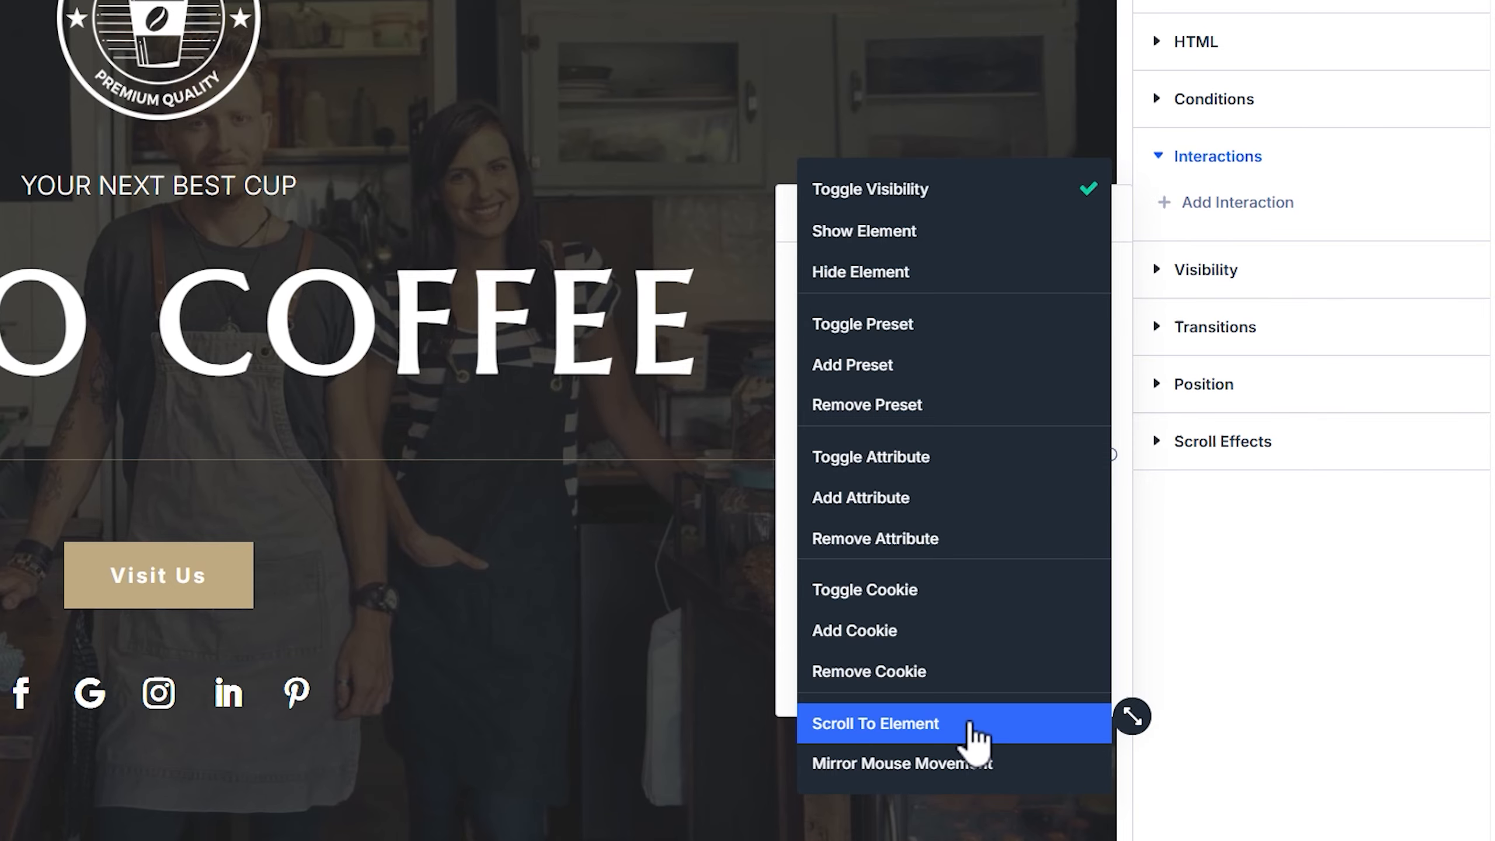
left_click(971, 736)
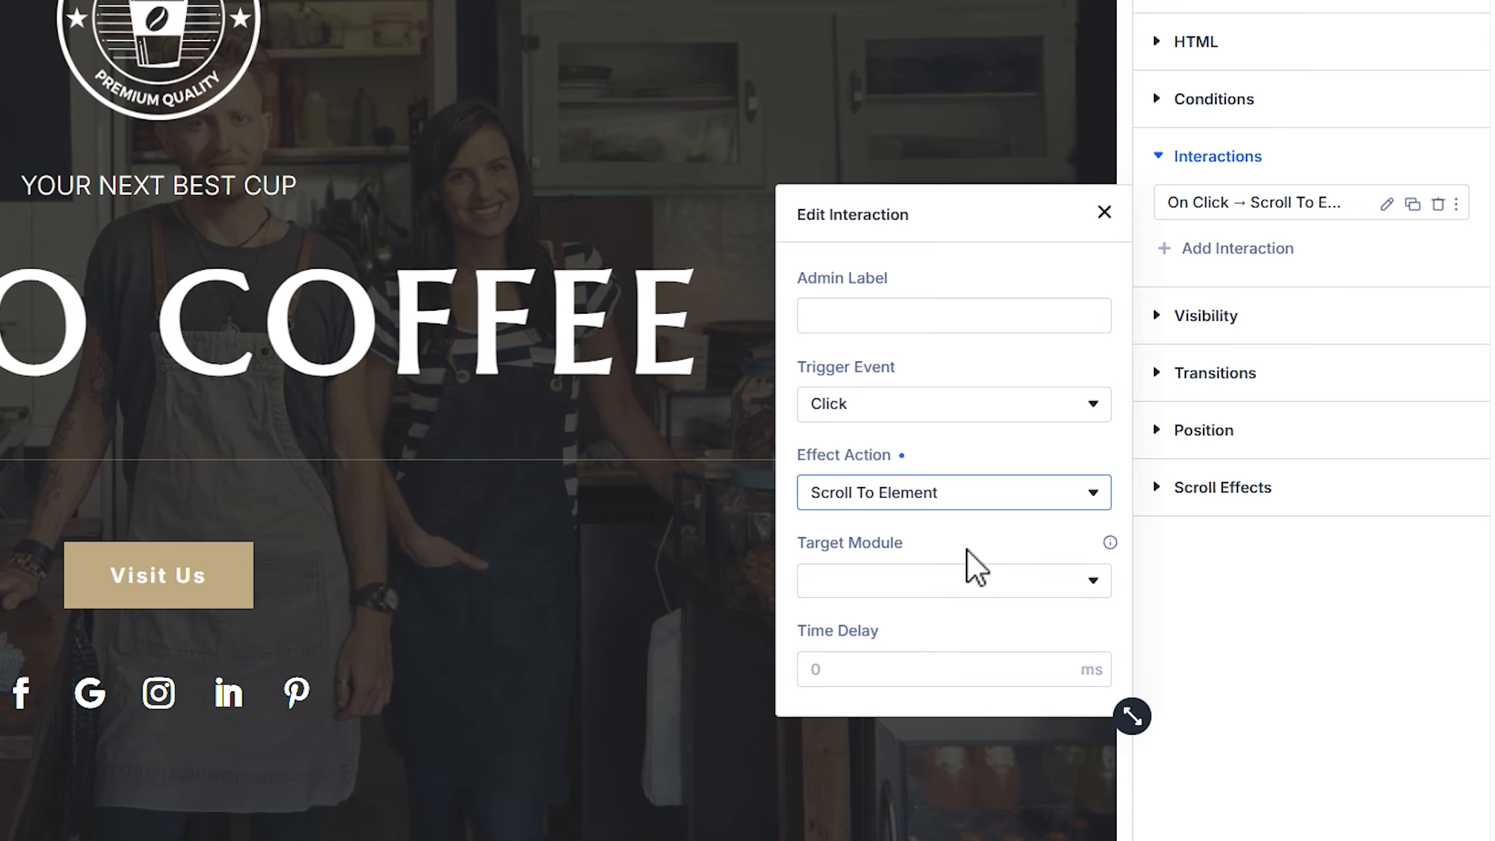
Step: Look through the available target modules for the About Us link's scroll interaction, then close the interaction settings without choosing one
left_click(1058, 582)
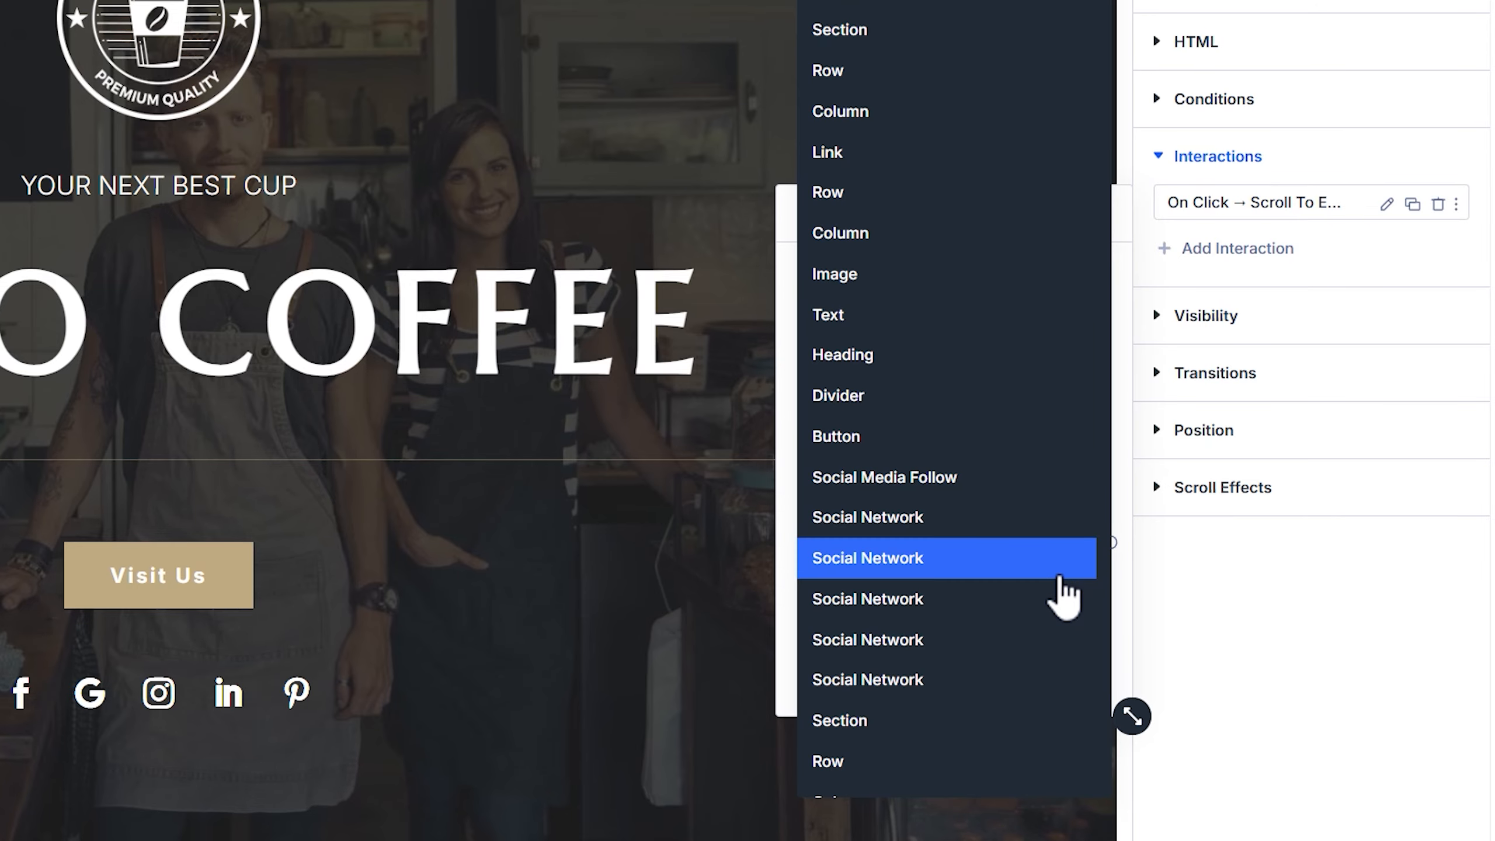
scroll(1063, 598, "down", 10)
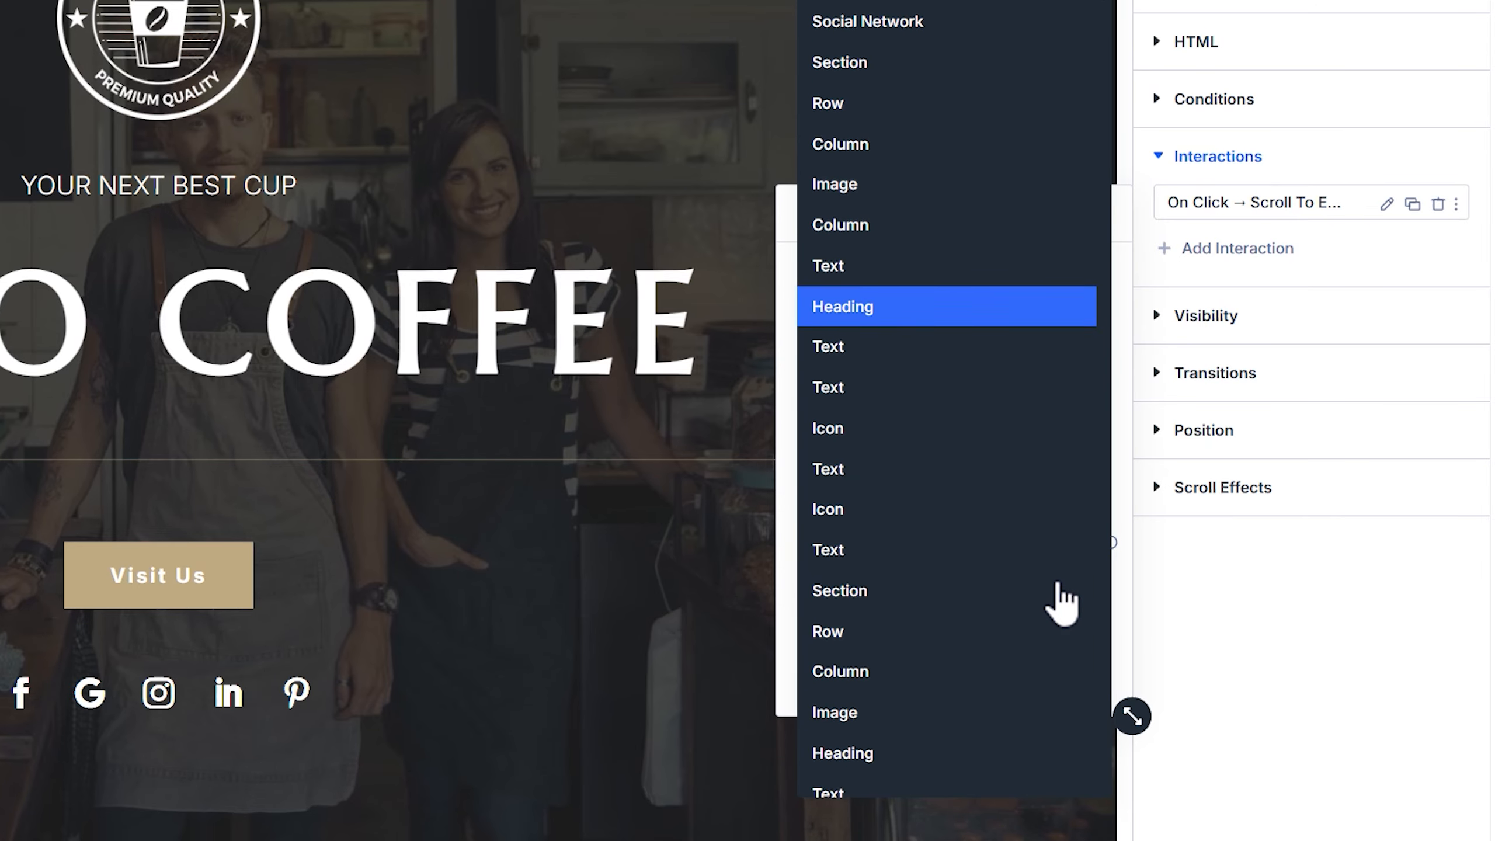
scroll(1063, 601, "down", 15)
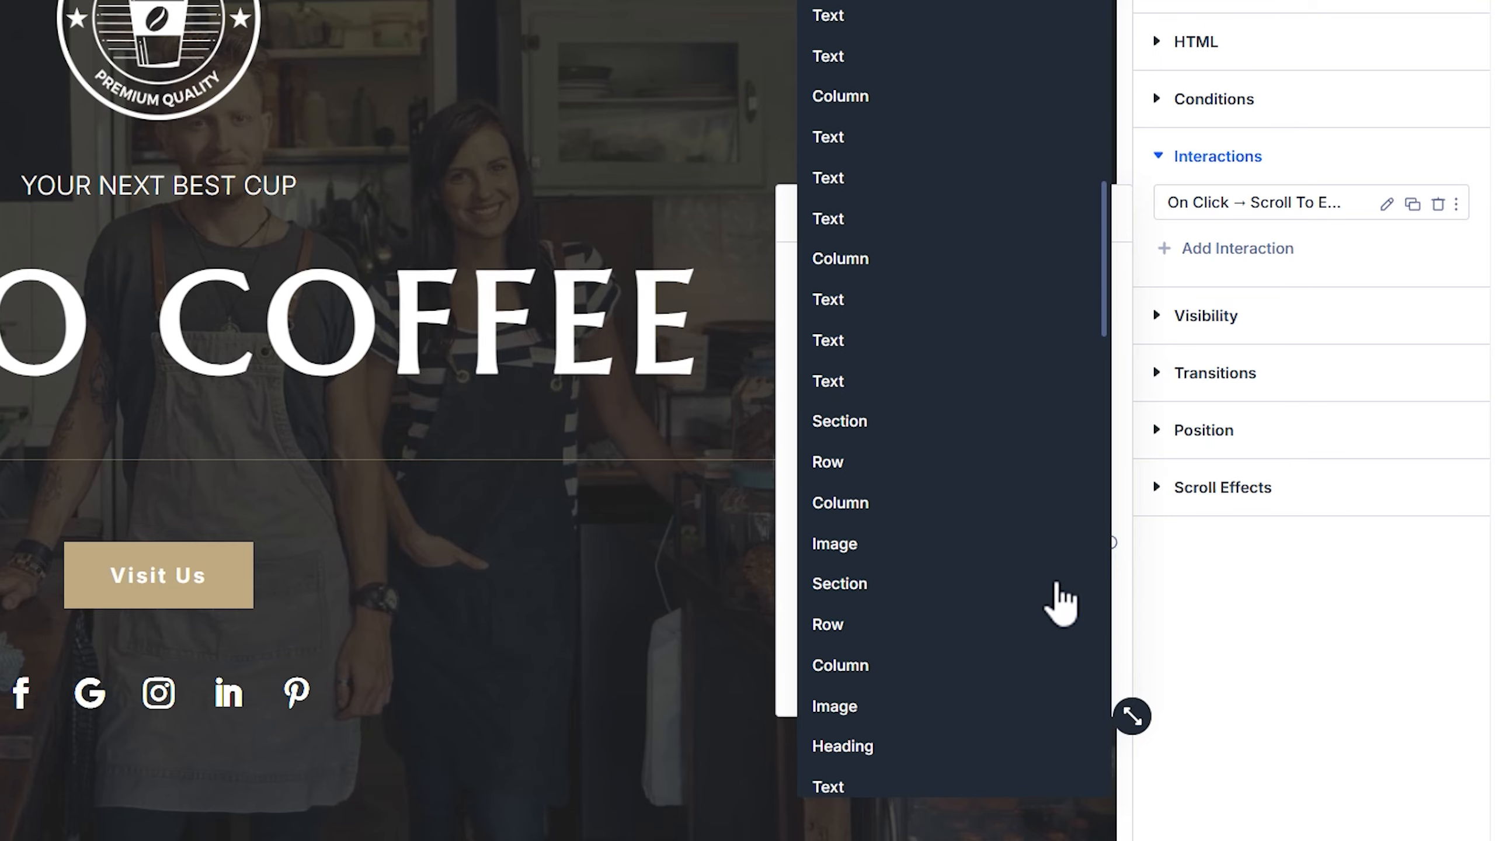
scroll(1061, 601, "down", 15)
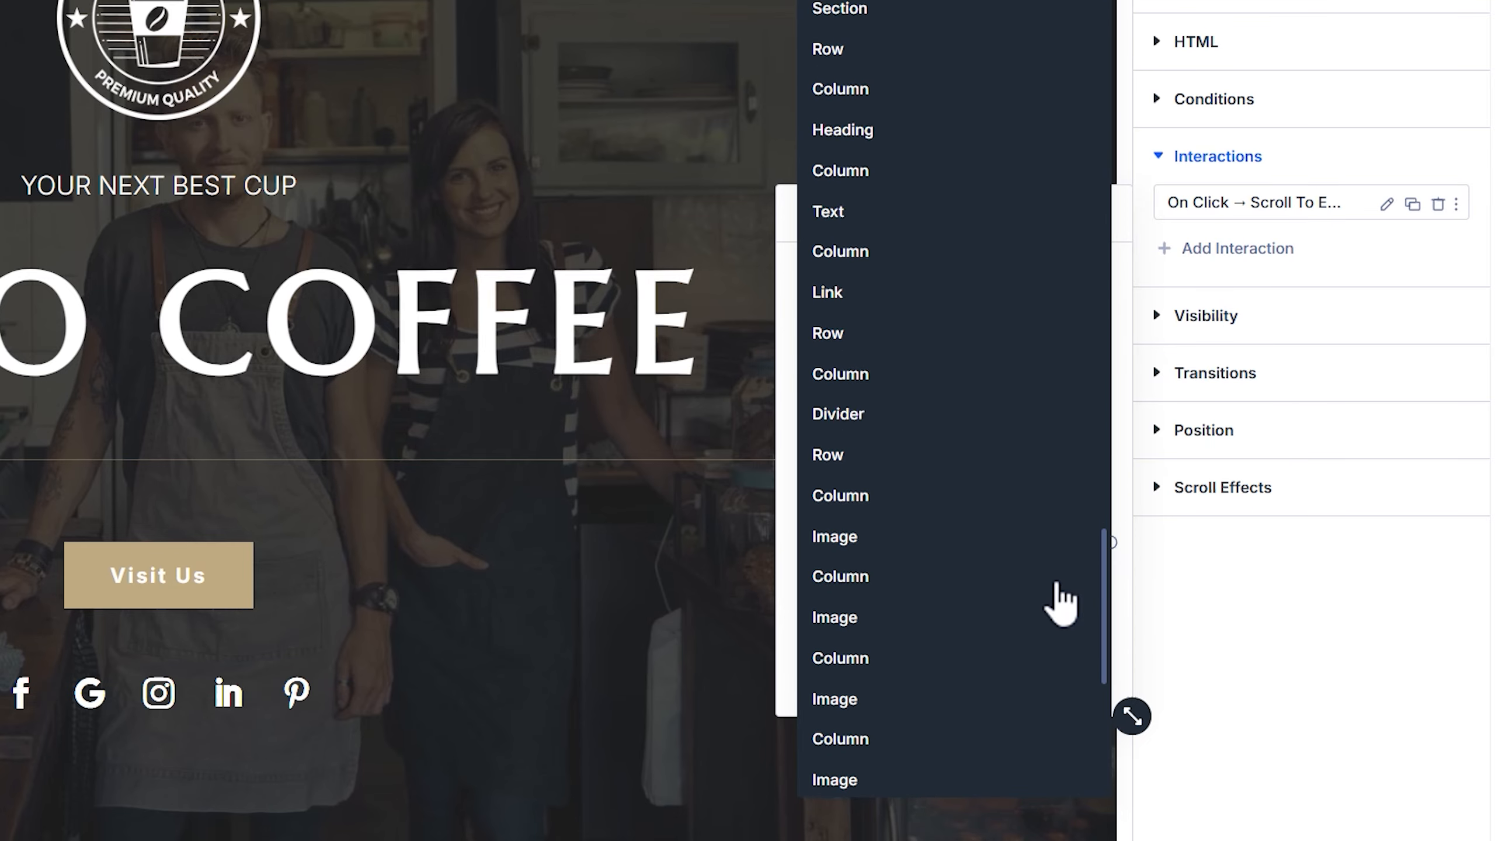
scroll(1061, 604, "down", 5)
scroll(1059, 604, "up", 15)
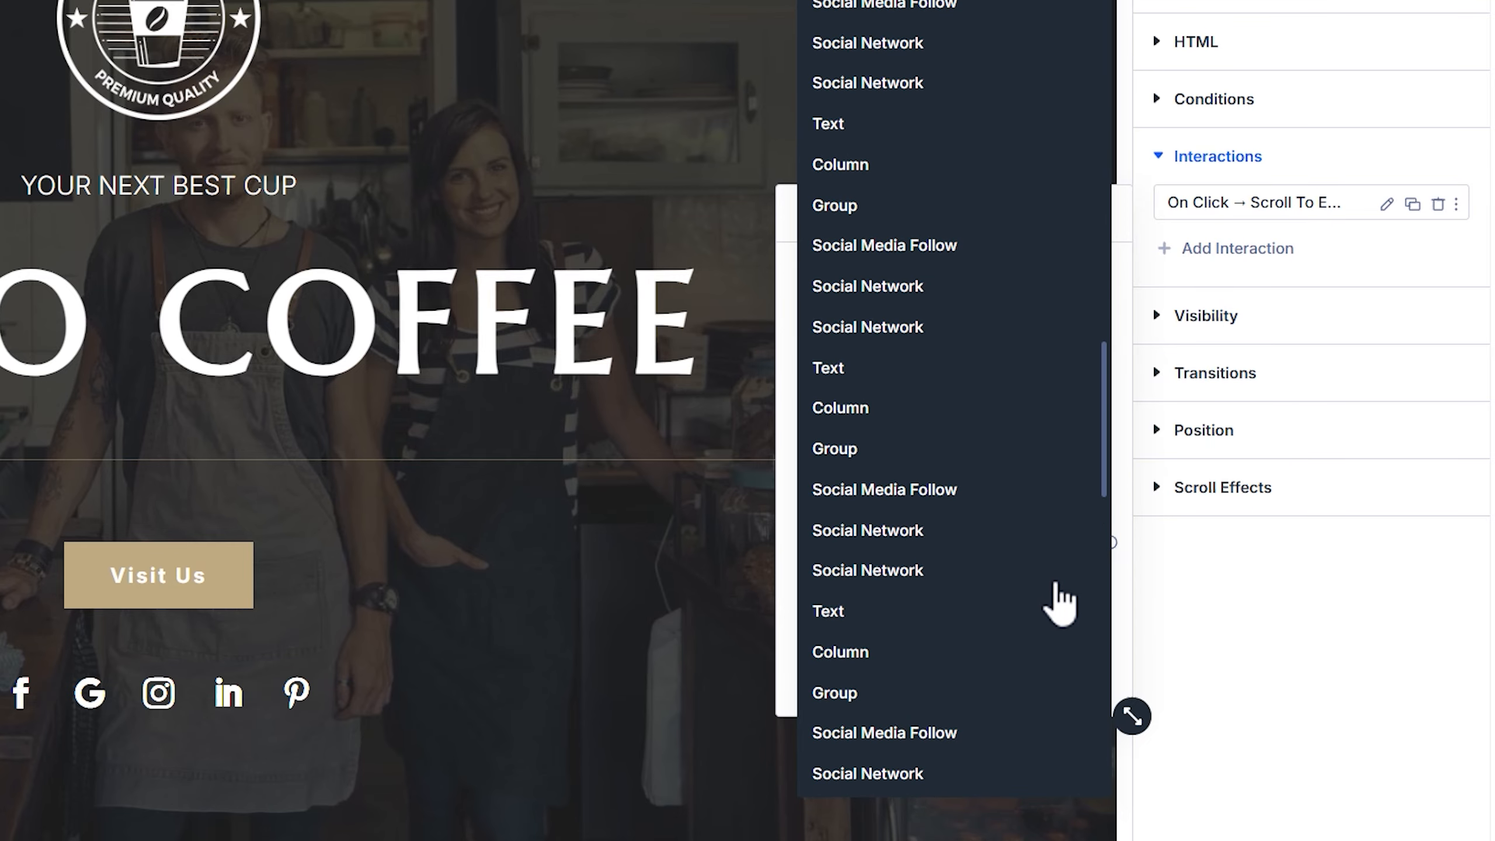
scroll(1059, 604, "up", 15)
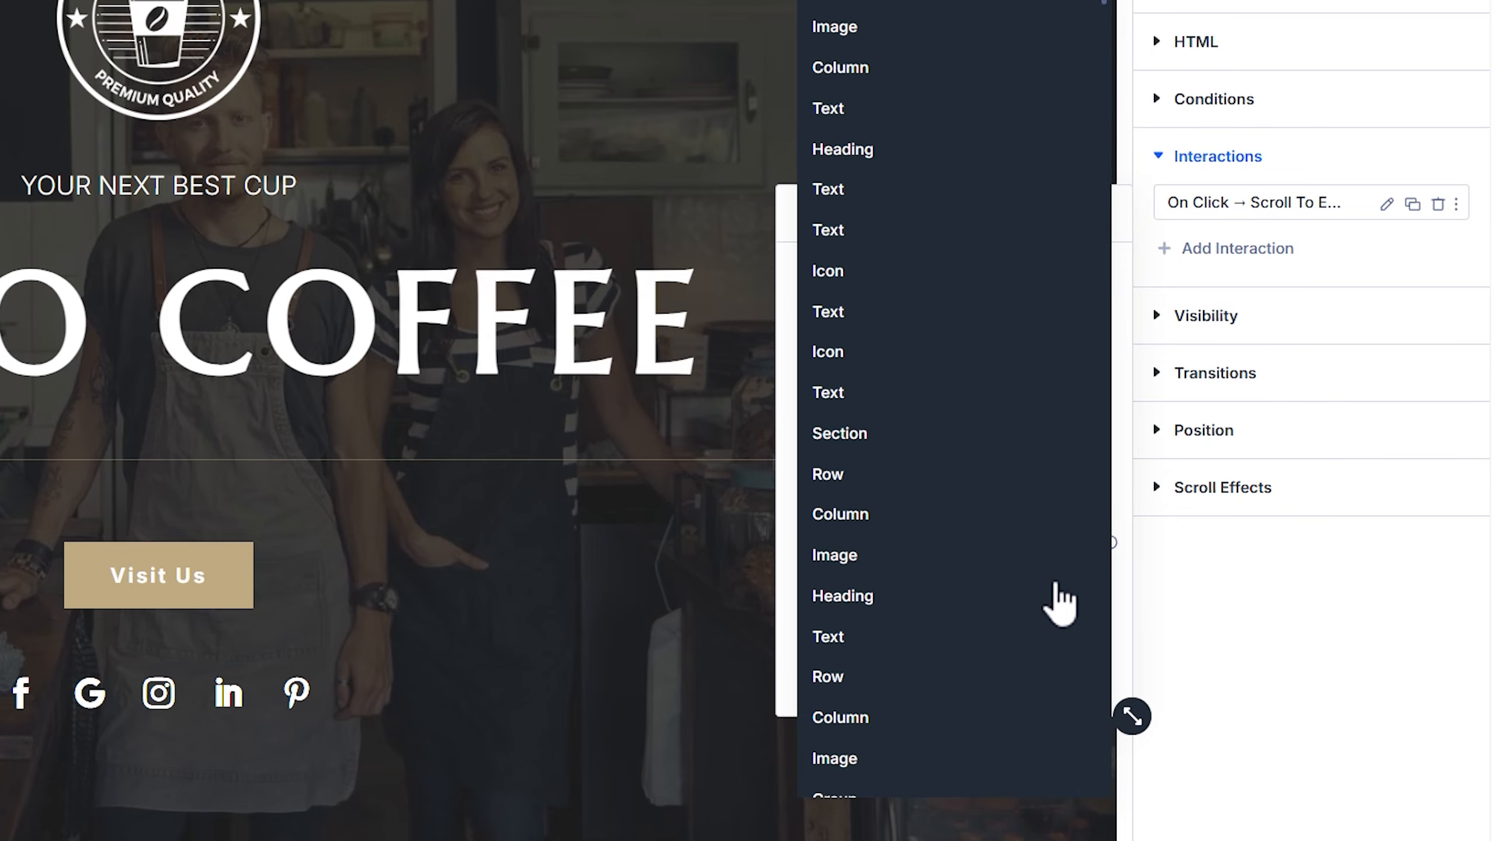
scroll(1060, 603, "down", 10)
scroll(1060, 604, "up", 3)
scroll(1060, 603, "down", 8)
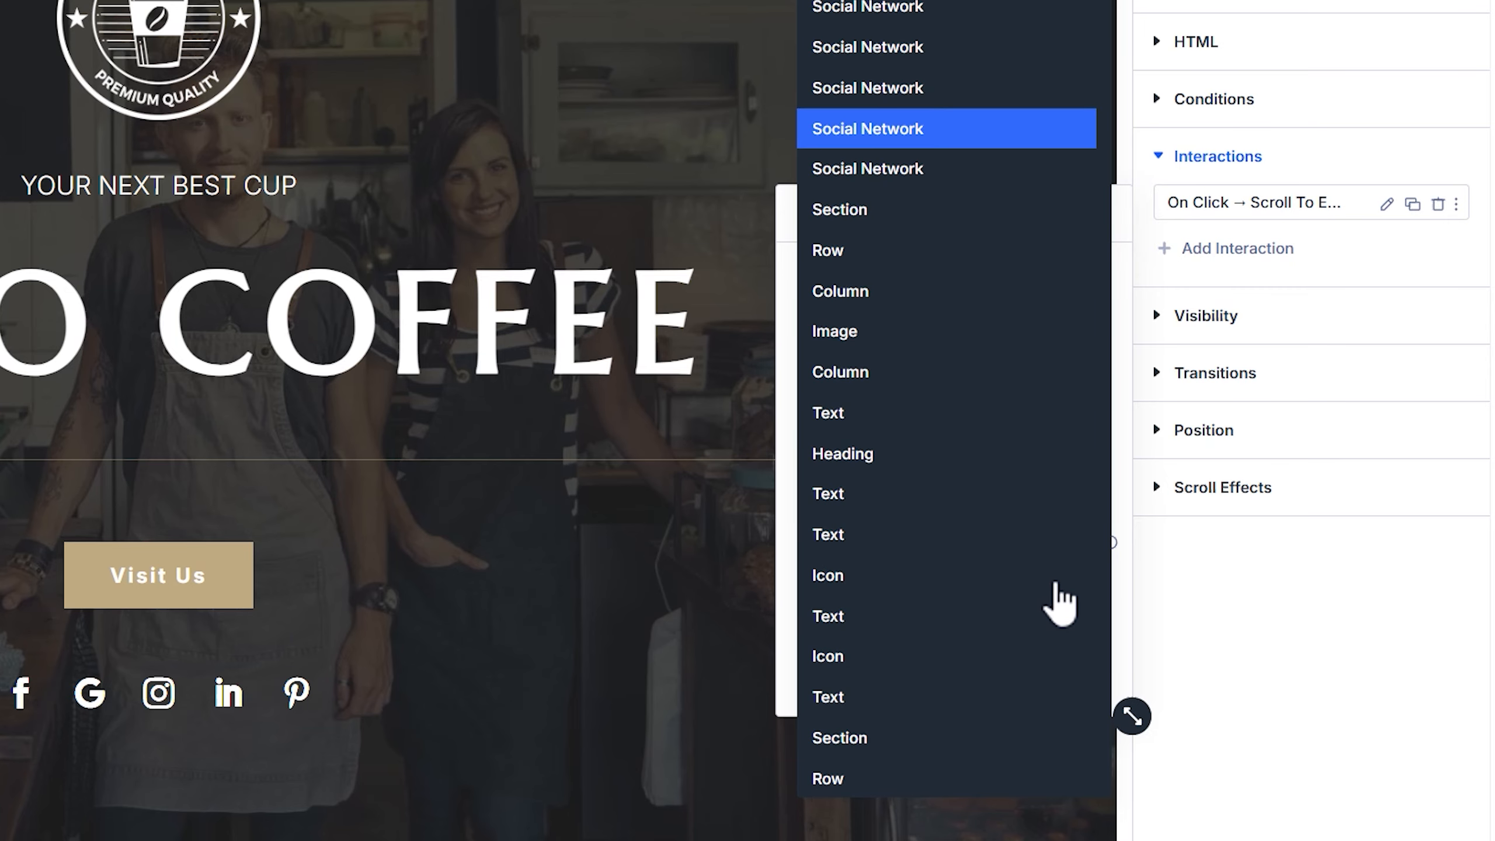
scroll(1060, 604, "down", 5)
scroll(1059, 604, "up", 10)
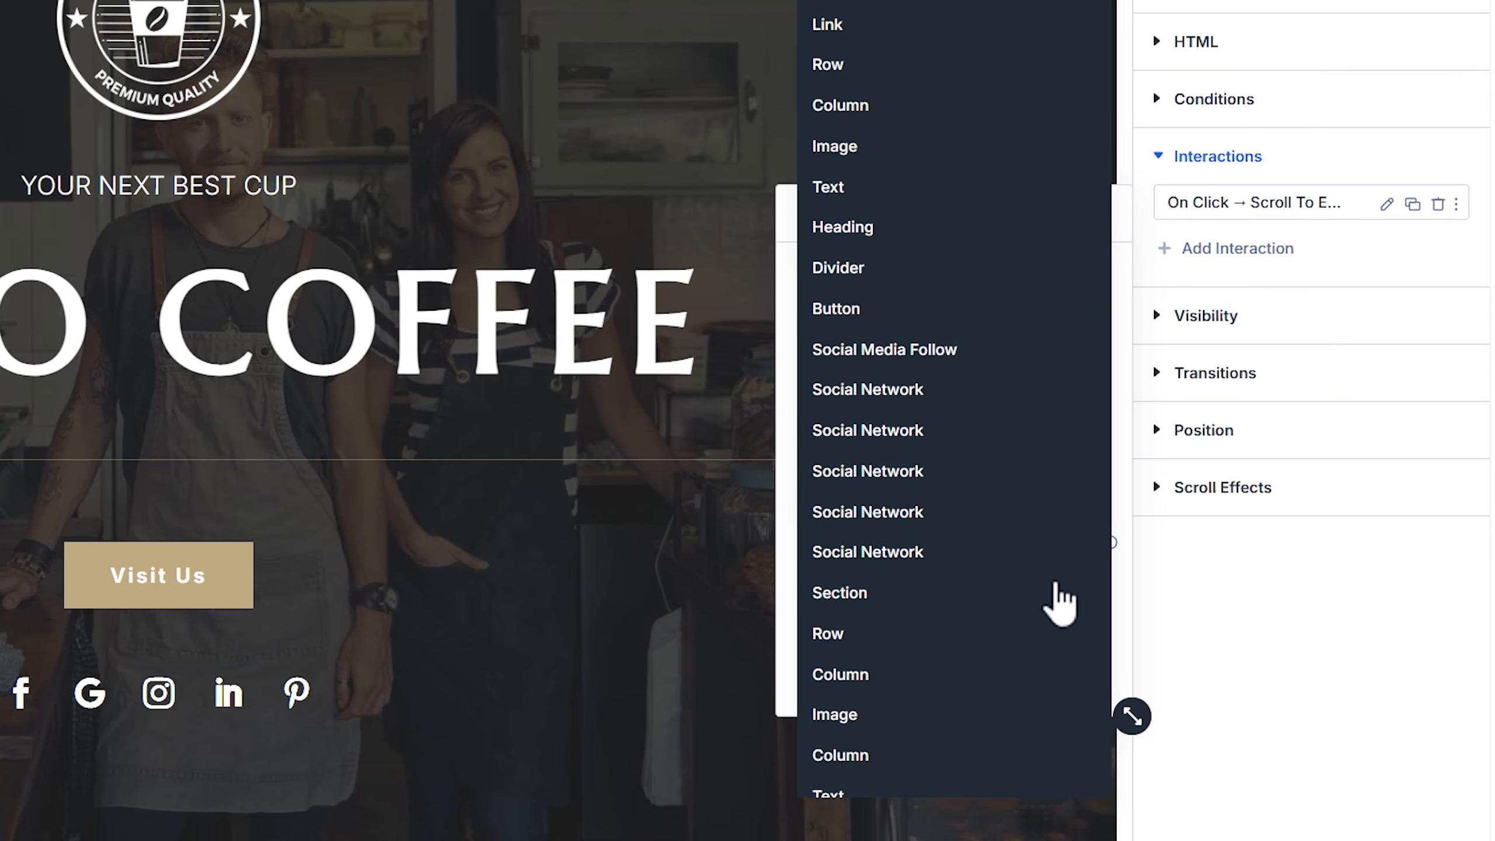
scroll(1060, 604, "up", 3)
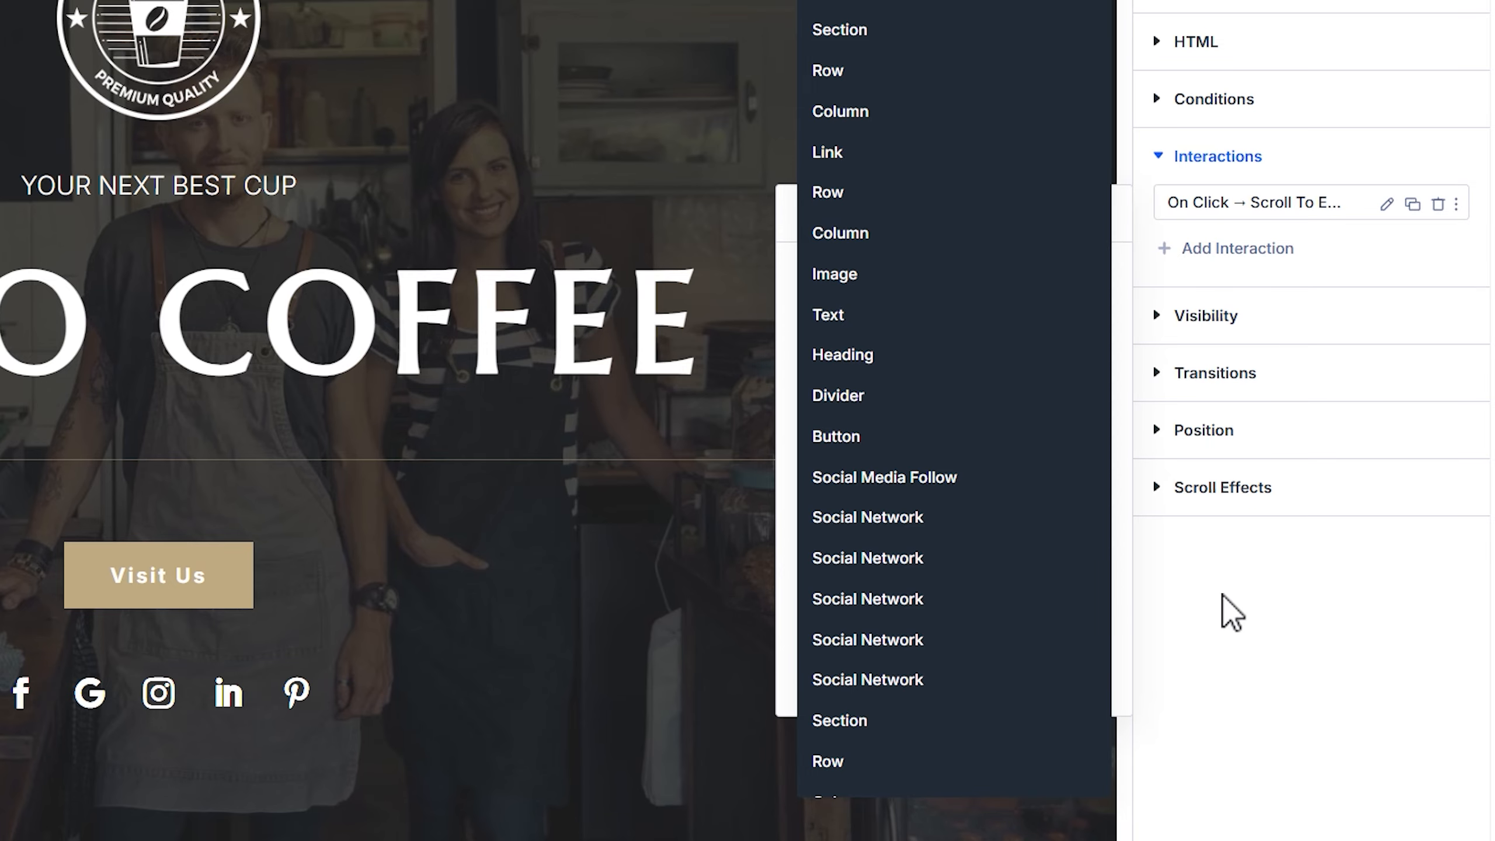
left_click(1178, 578)
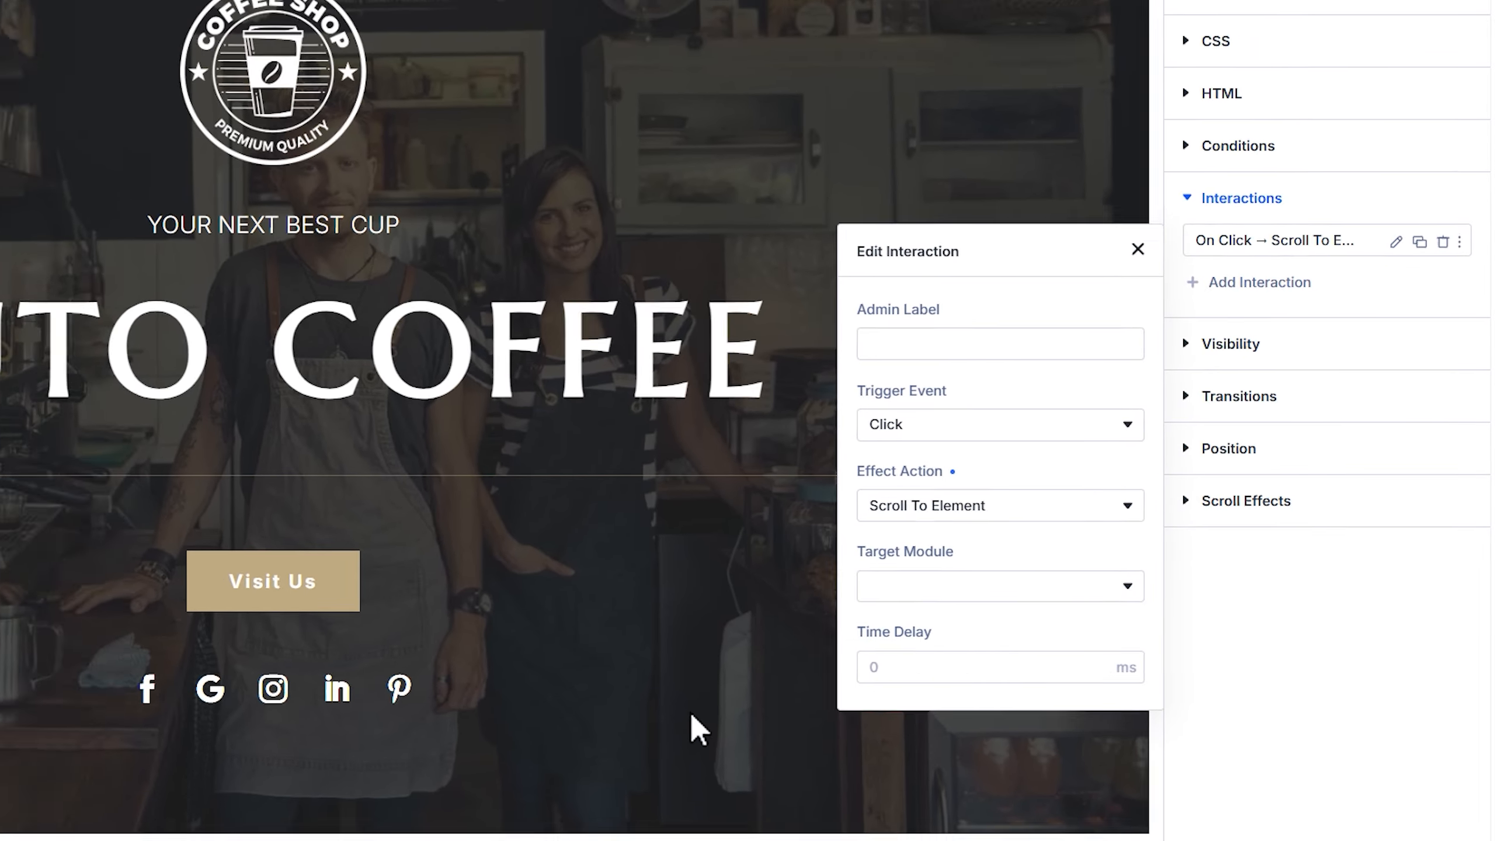
left_click(691, 714)
Step: Set the element label of the "Our Bean Journey" section to "About Us"
scroll(692, 714, "down", 8)
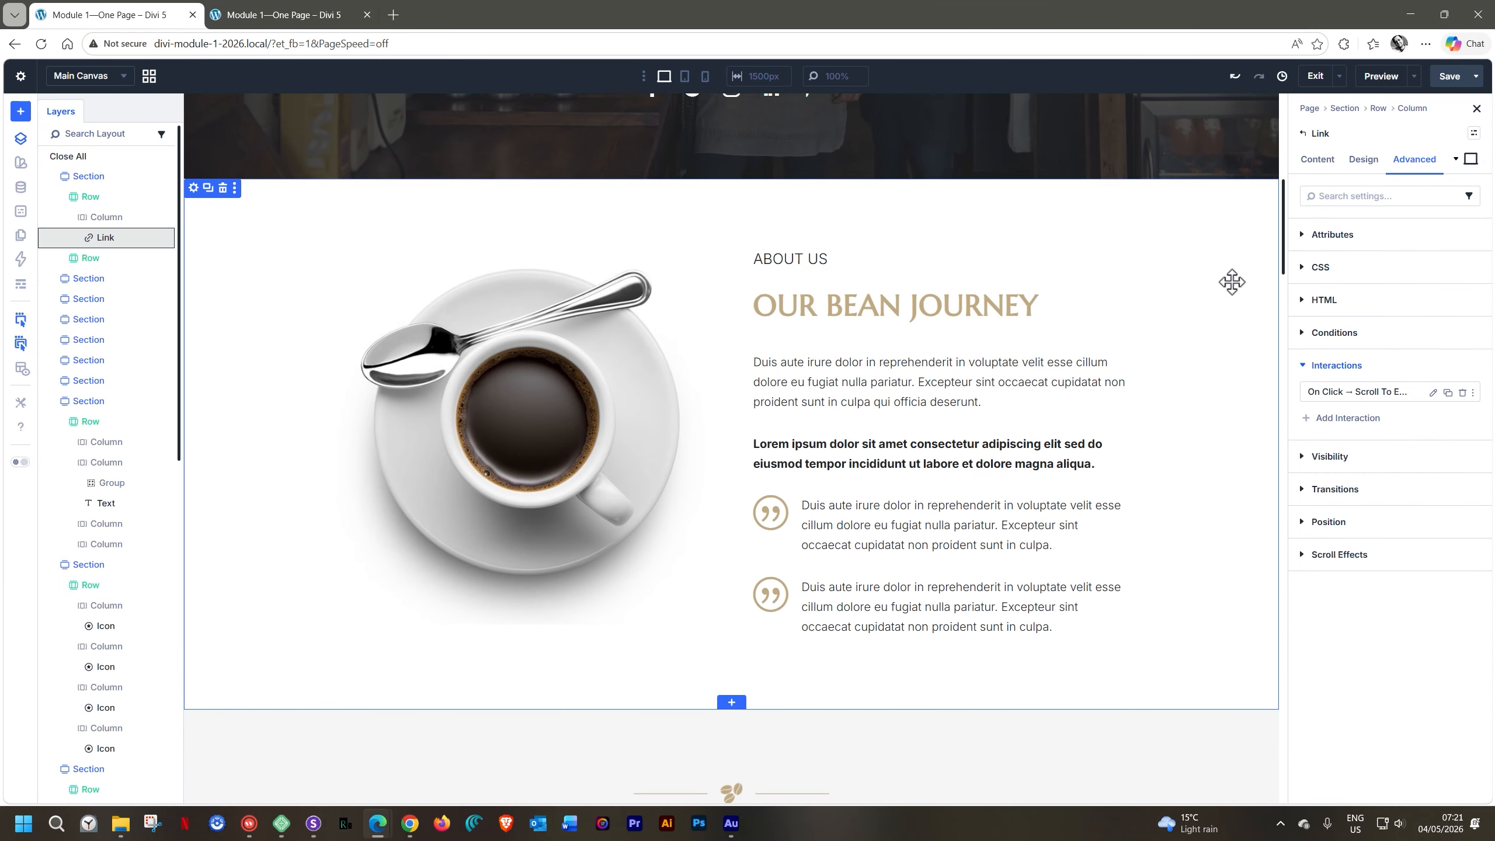
left_click(1231, 282)
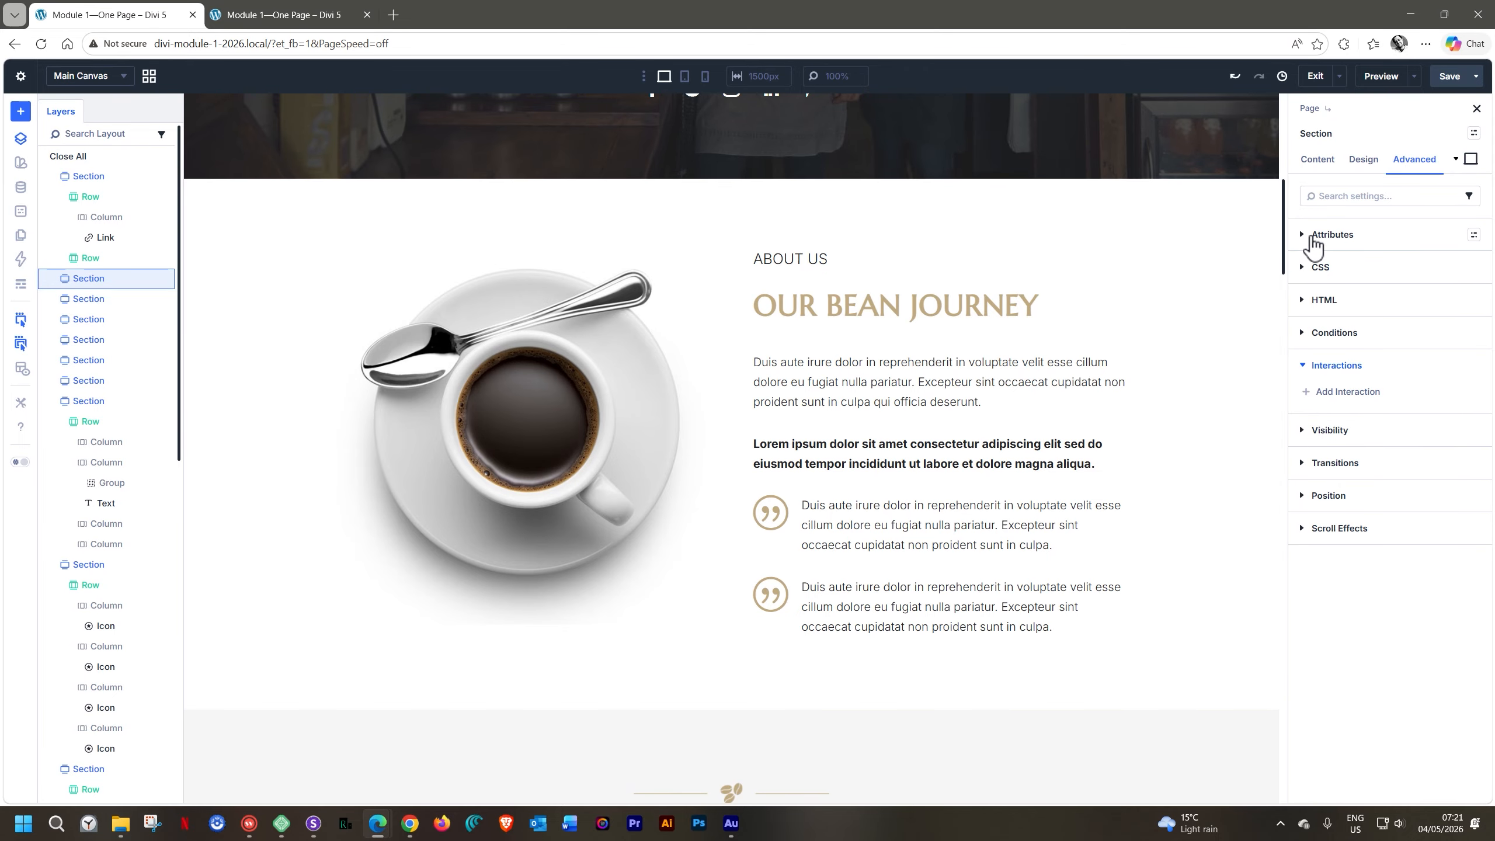
left_click(1318, 167)
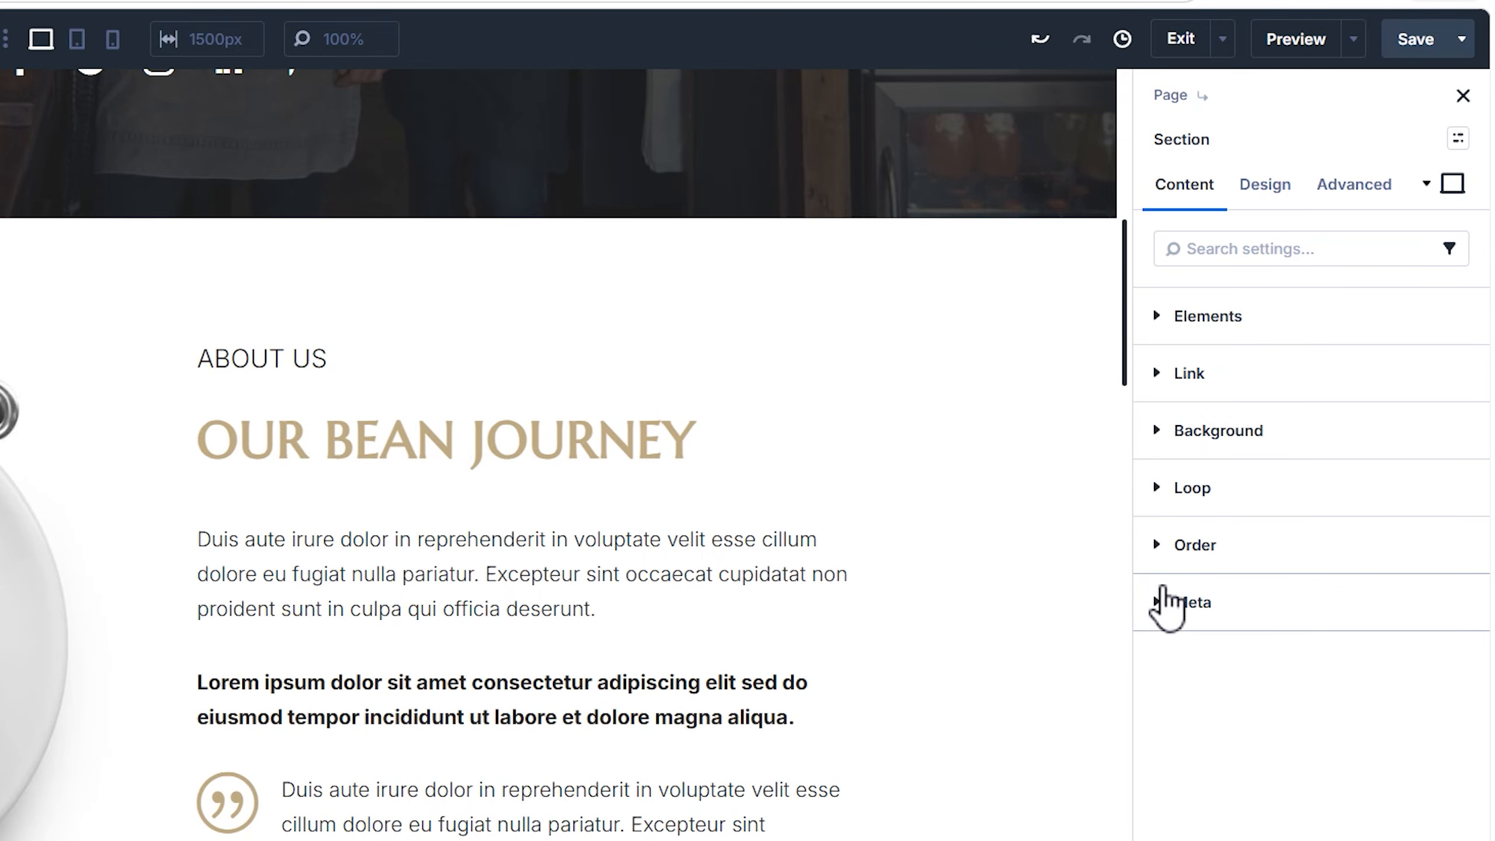
left_click(1158, 604)
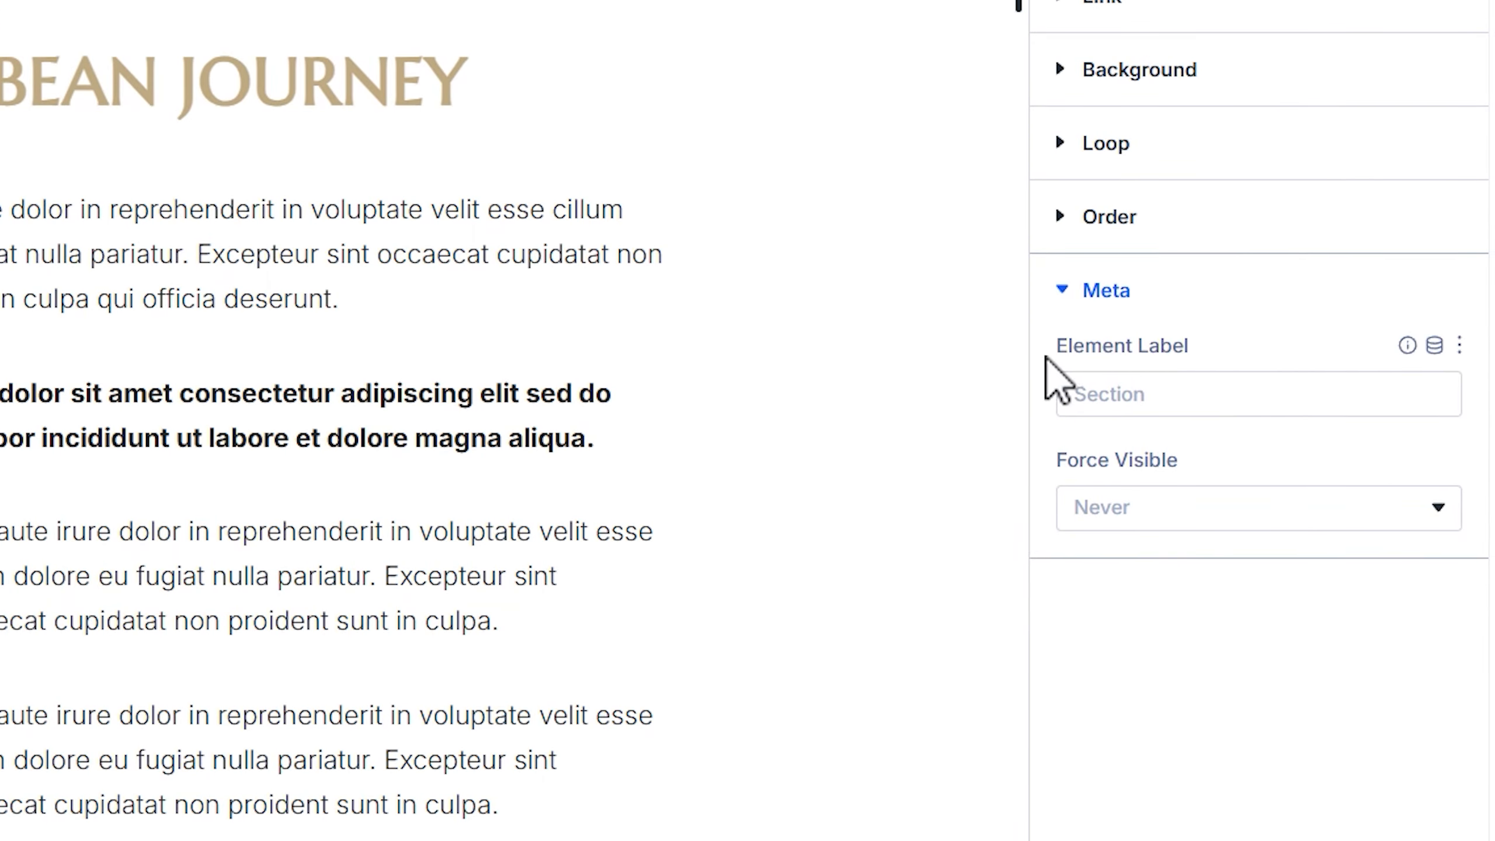
left_click(1181, 397)
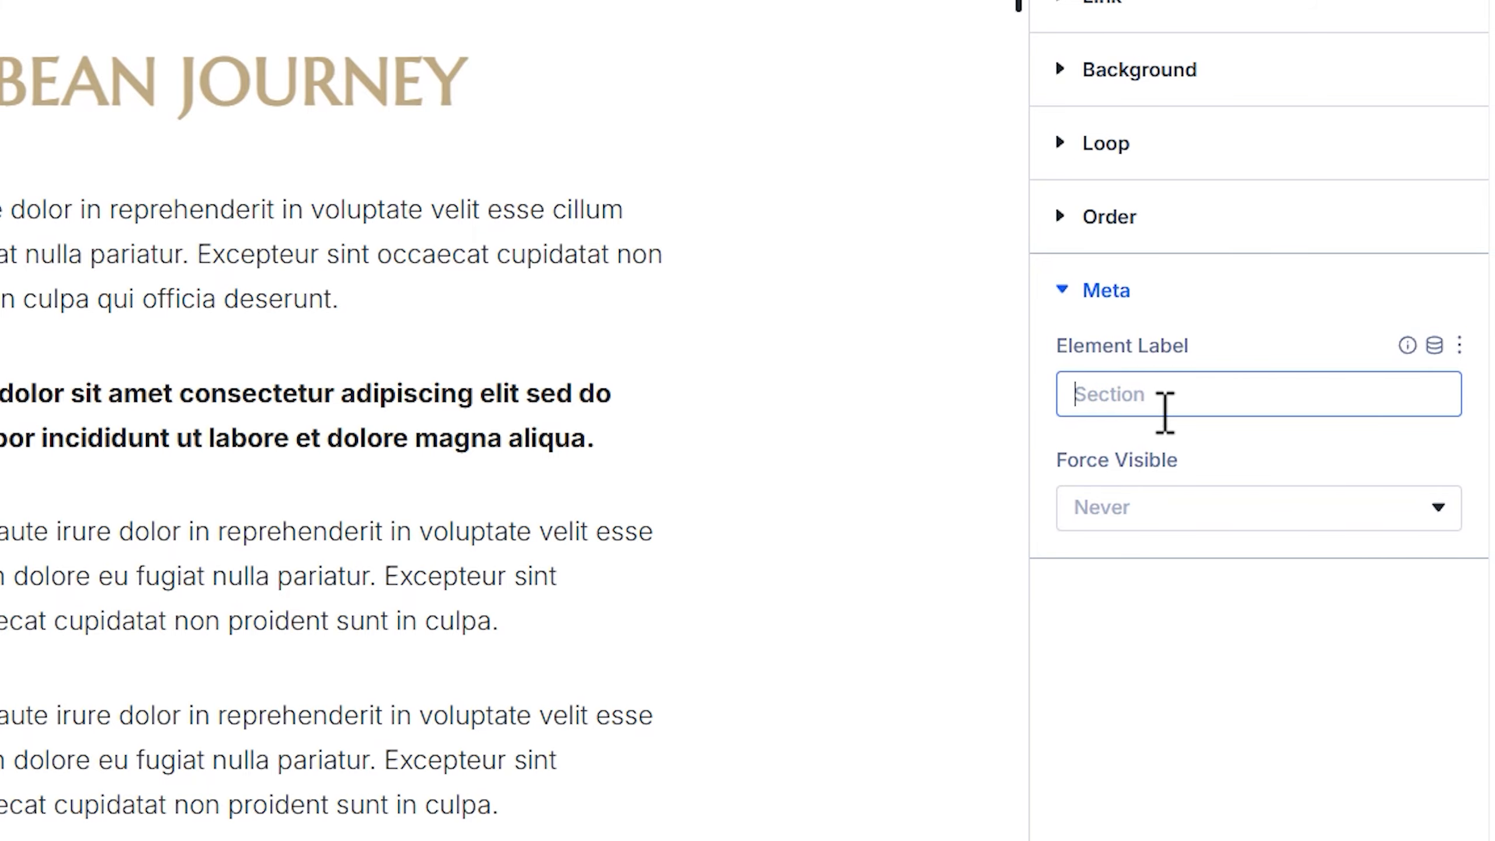
type("About Us")
left_click(1111, 300)
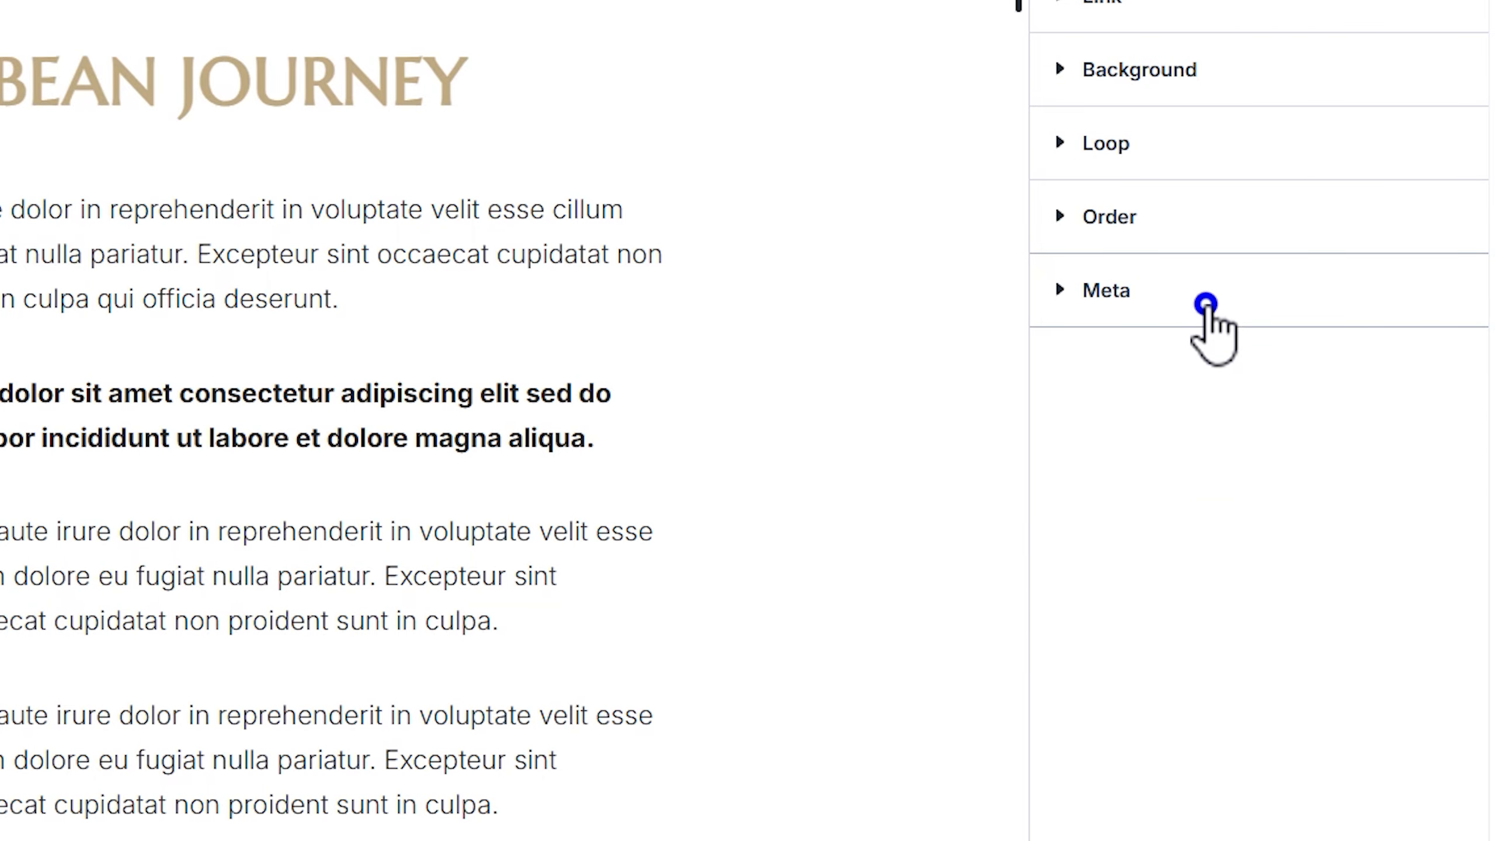
left_click(1071, 297)
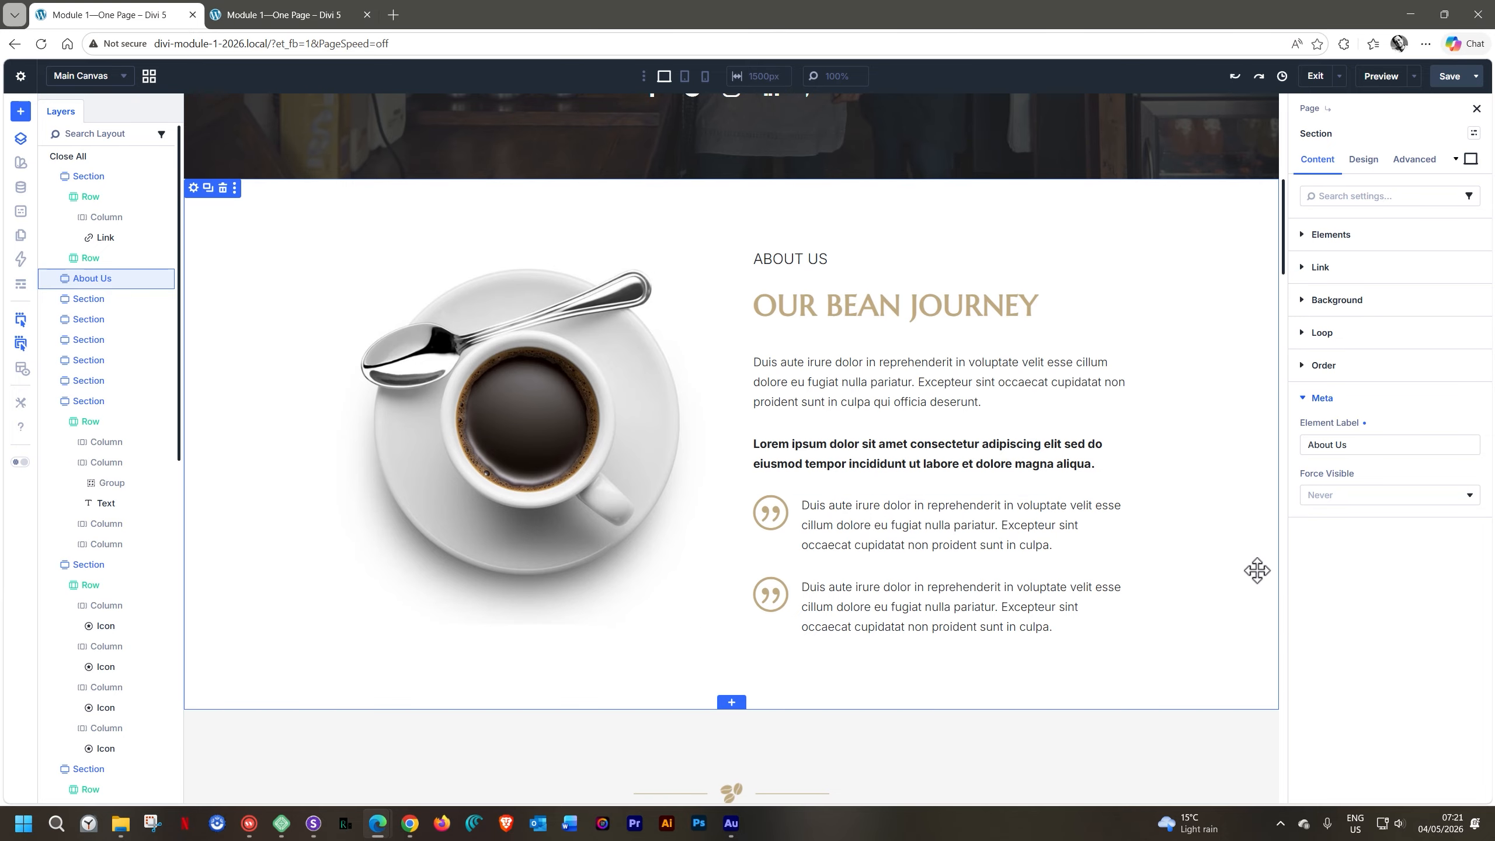
Step: Set the target module of the About Us link's Scroll To Element interaction to Section (About Us) and save the page
scroll(1258, 567, "up", 8)
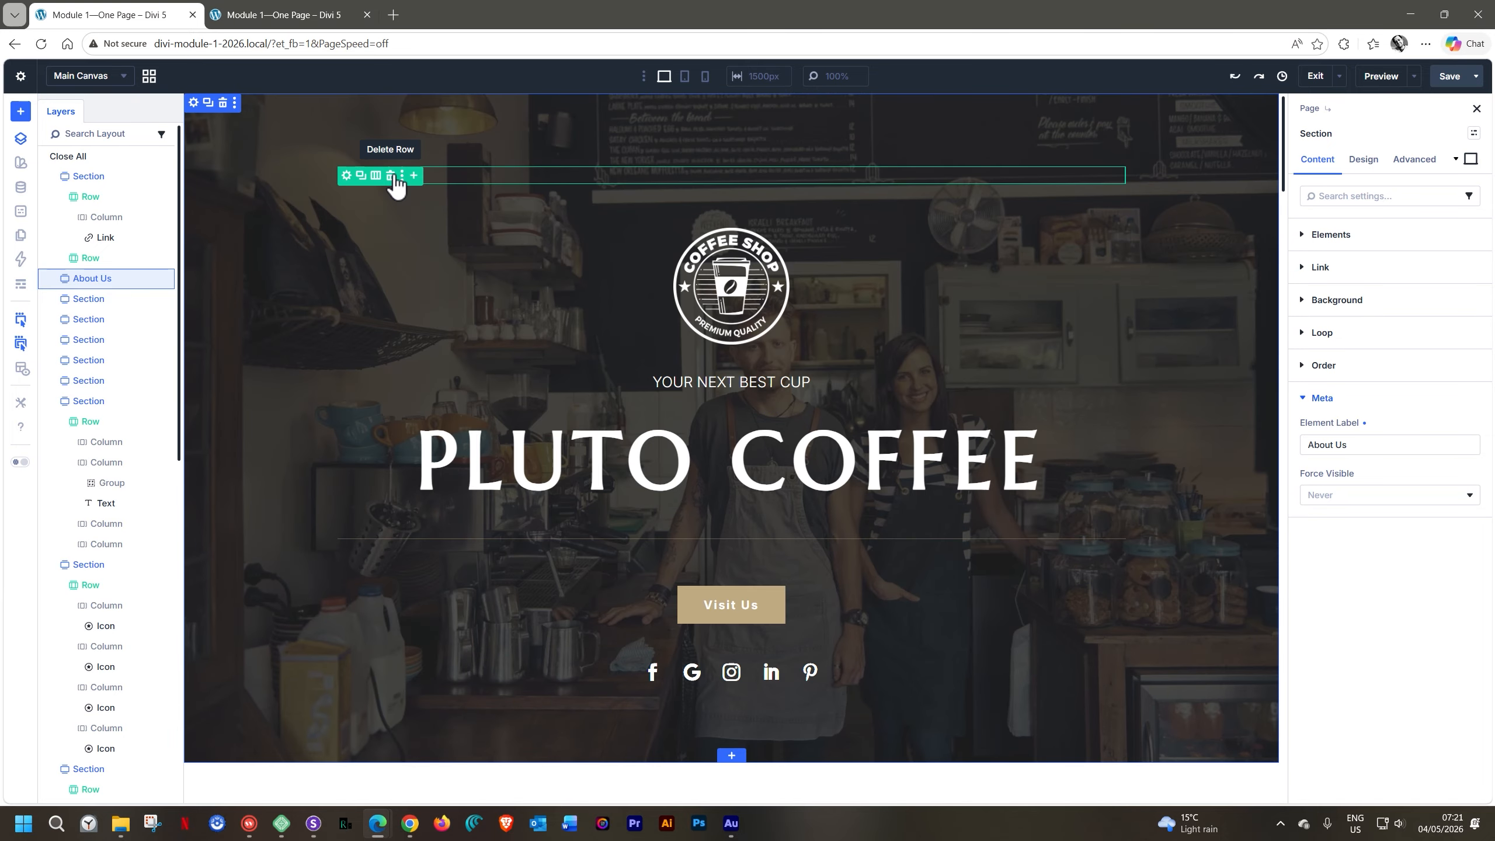
left_click(105, 238)
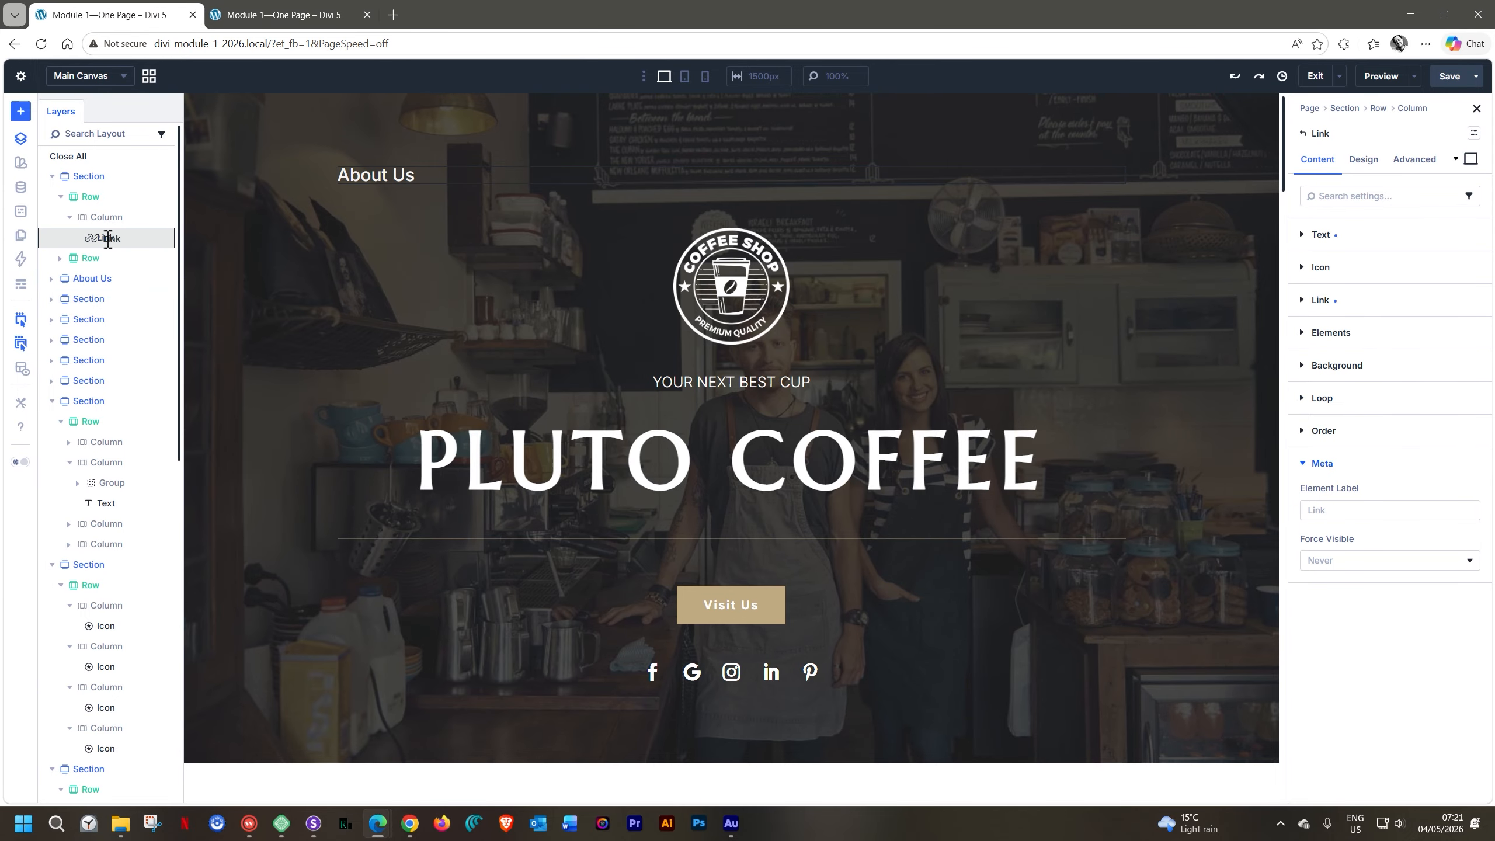
left_click(1411, 167)
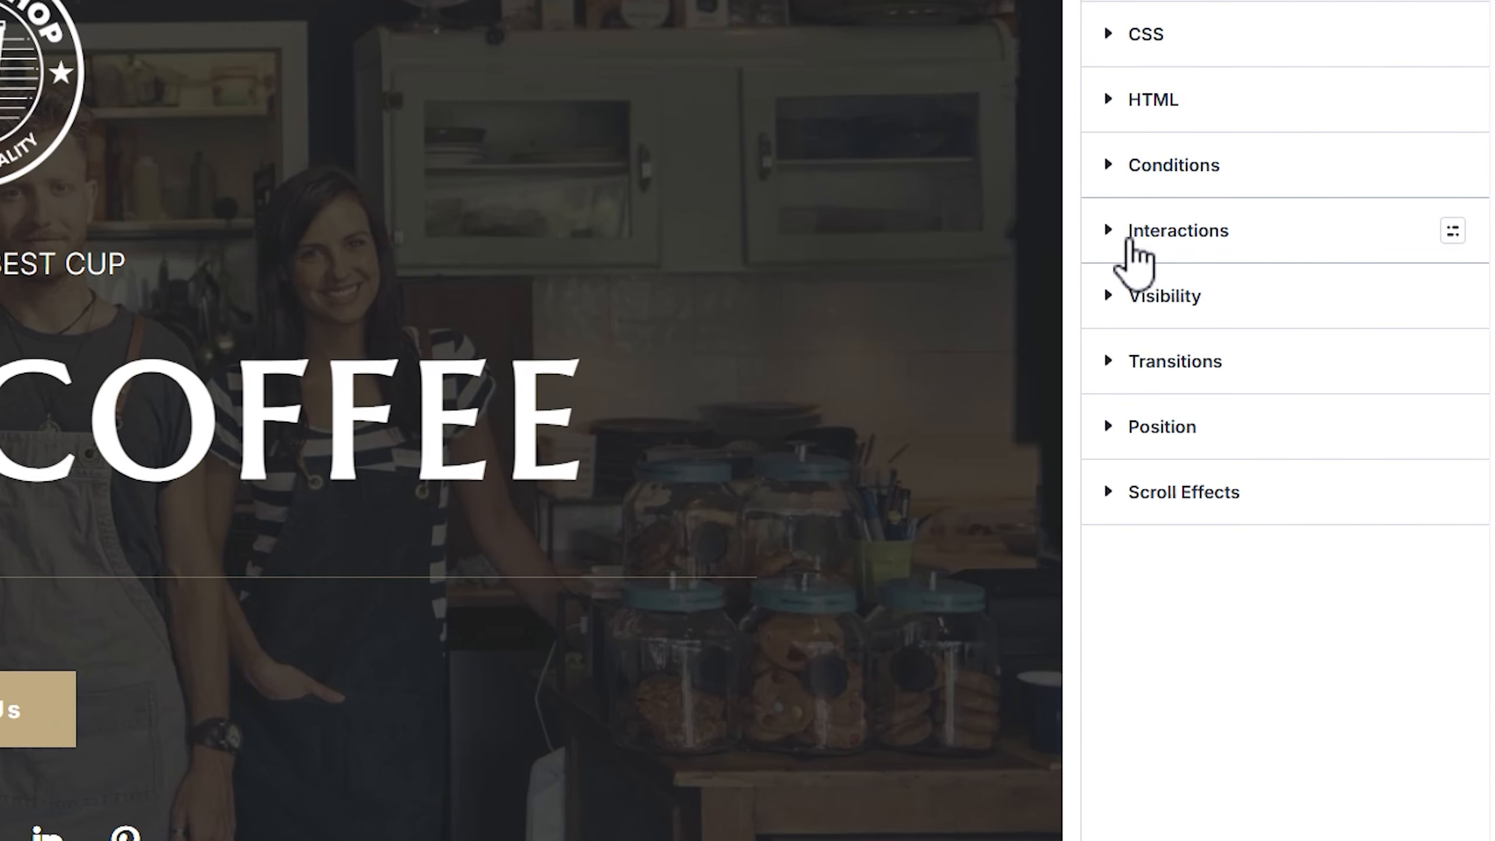
left_click(1108, 231)
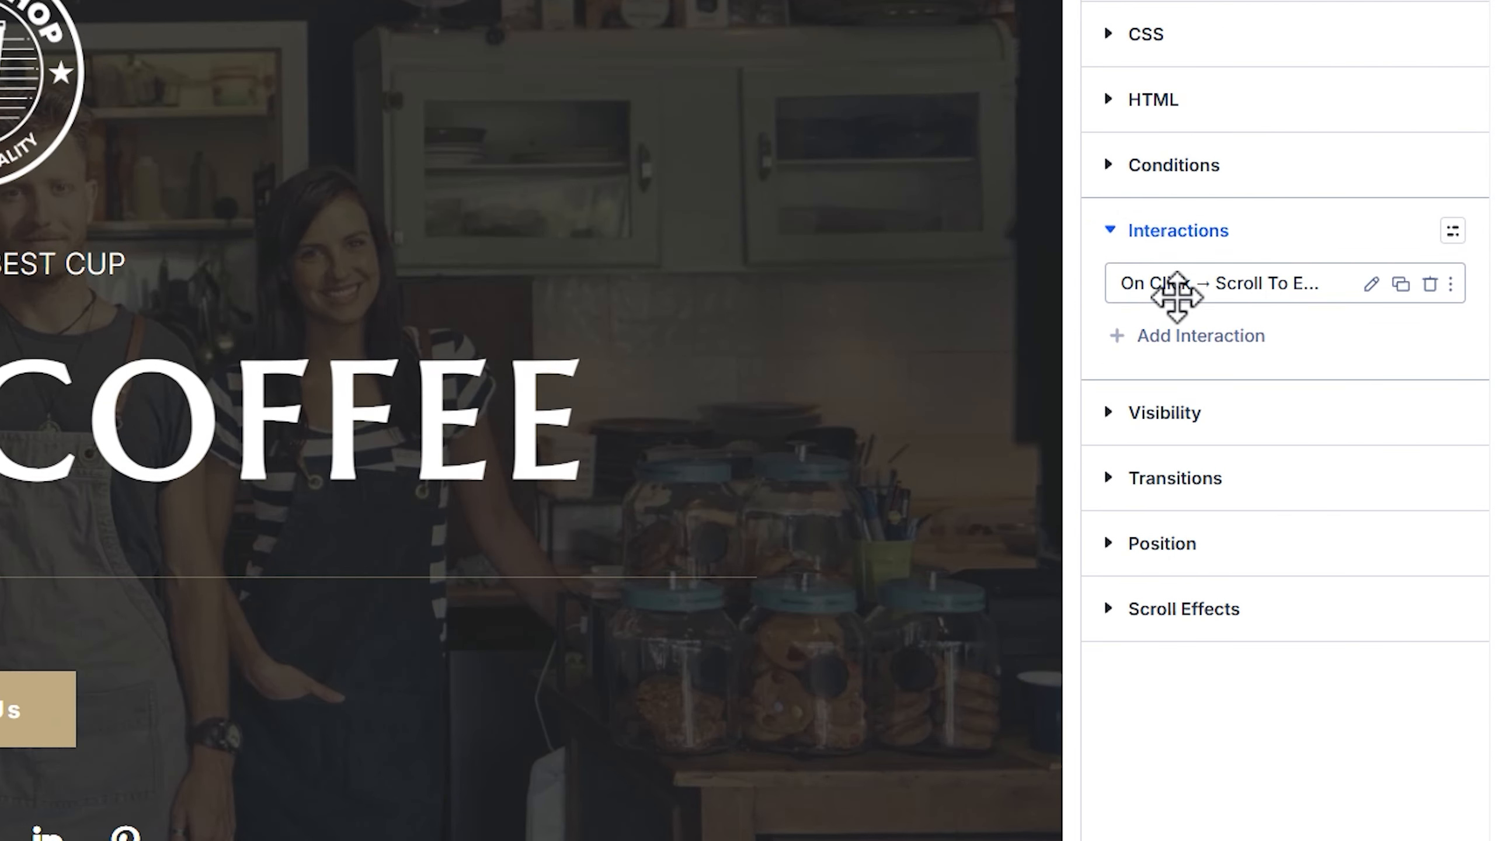
left_click(1370, 285)
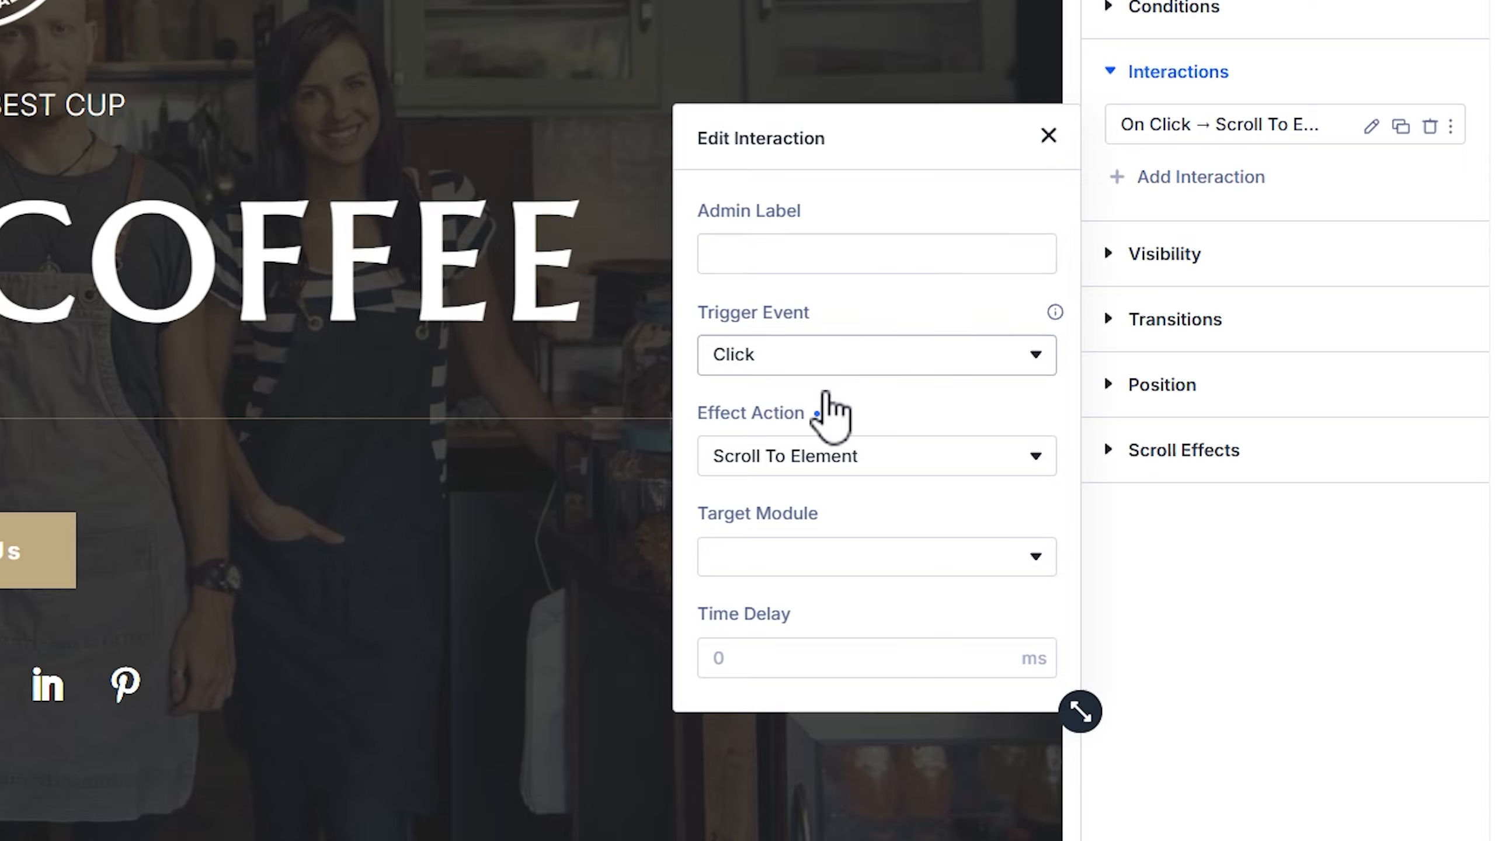
left_click(1033, 560)
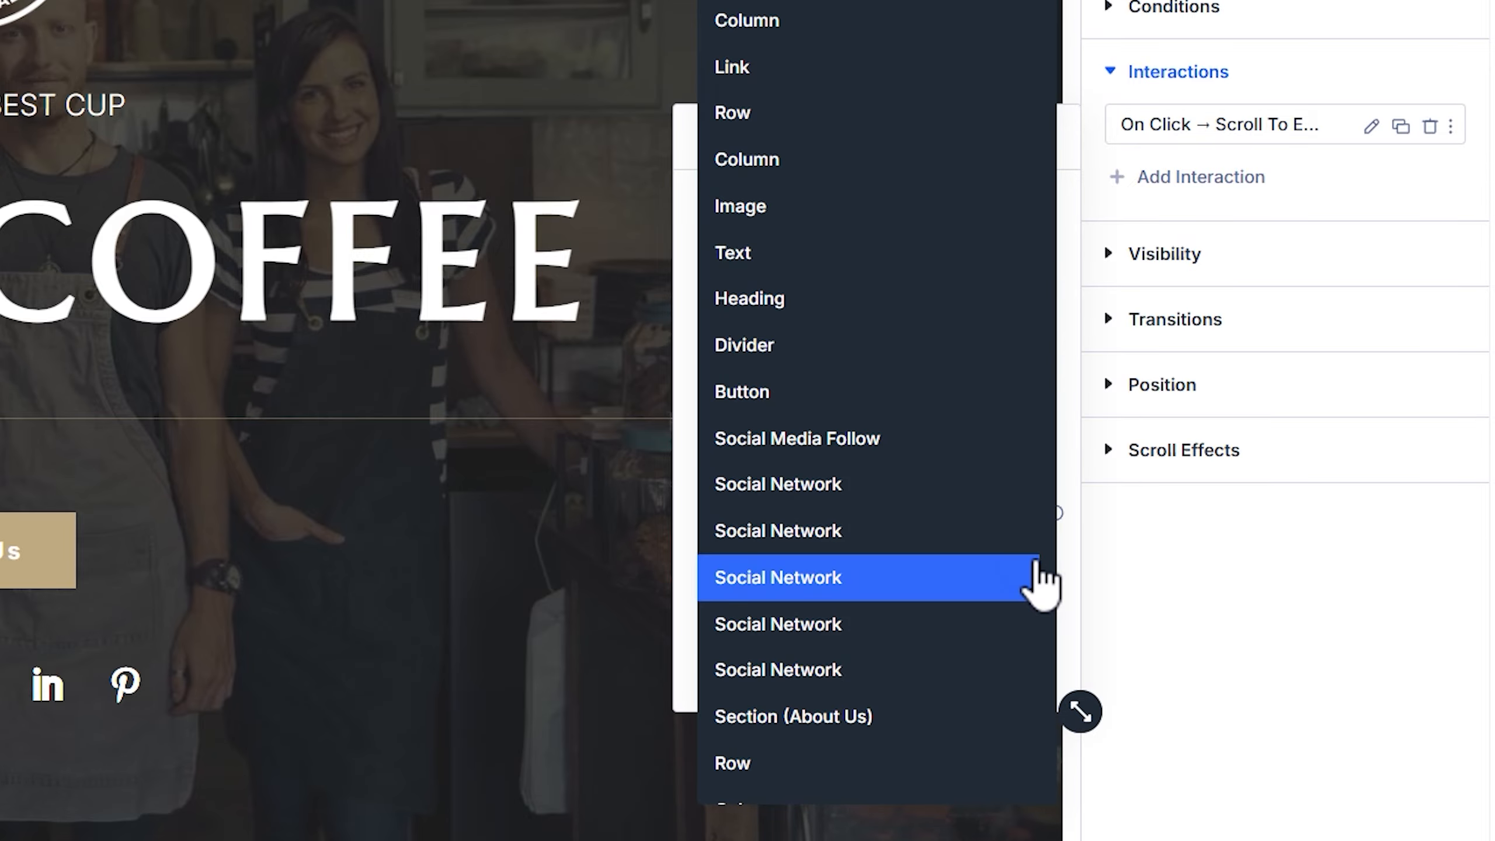
scroll(986, 170, "down", 5)
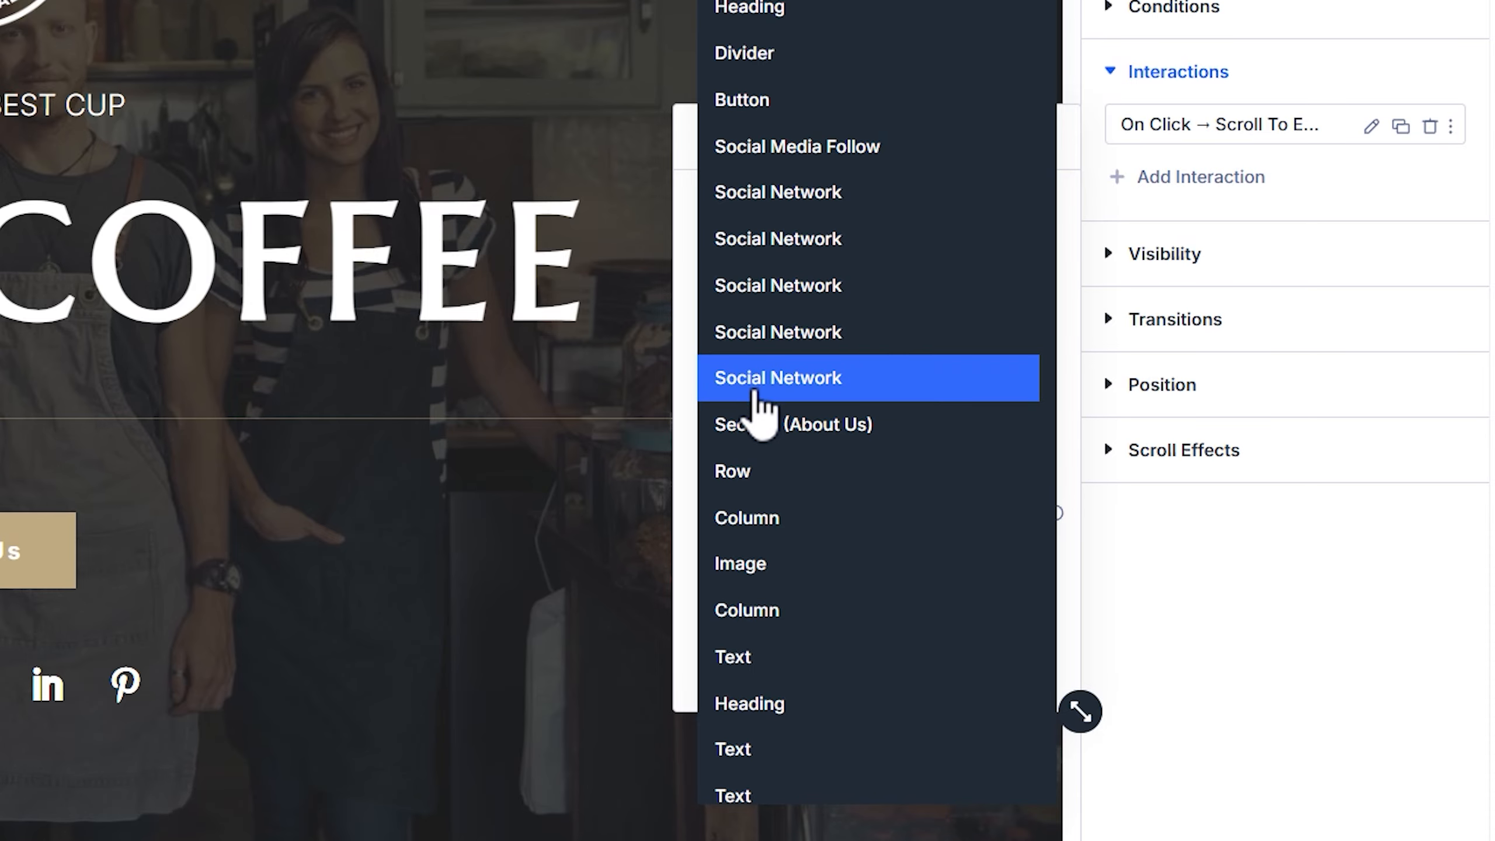
scroll(856, 389, "up", 5)
scroll(855, 392, "down", 20)
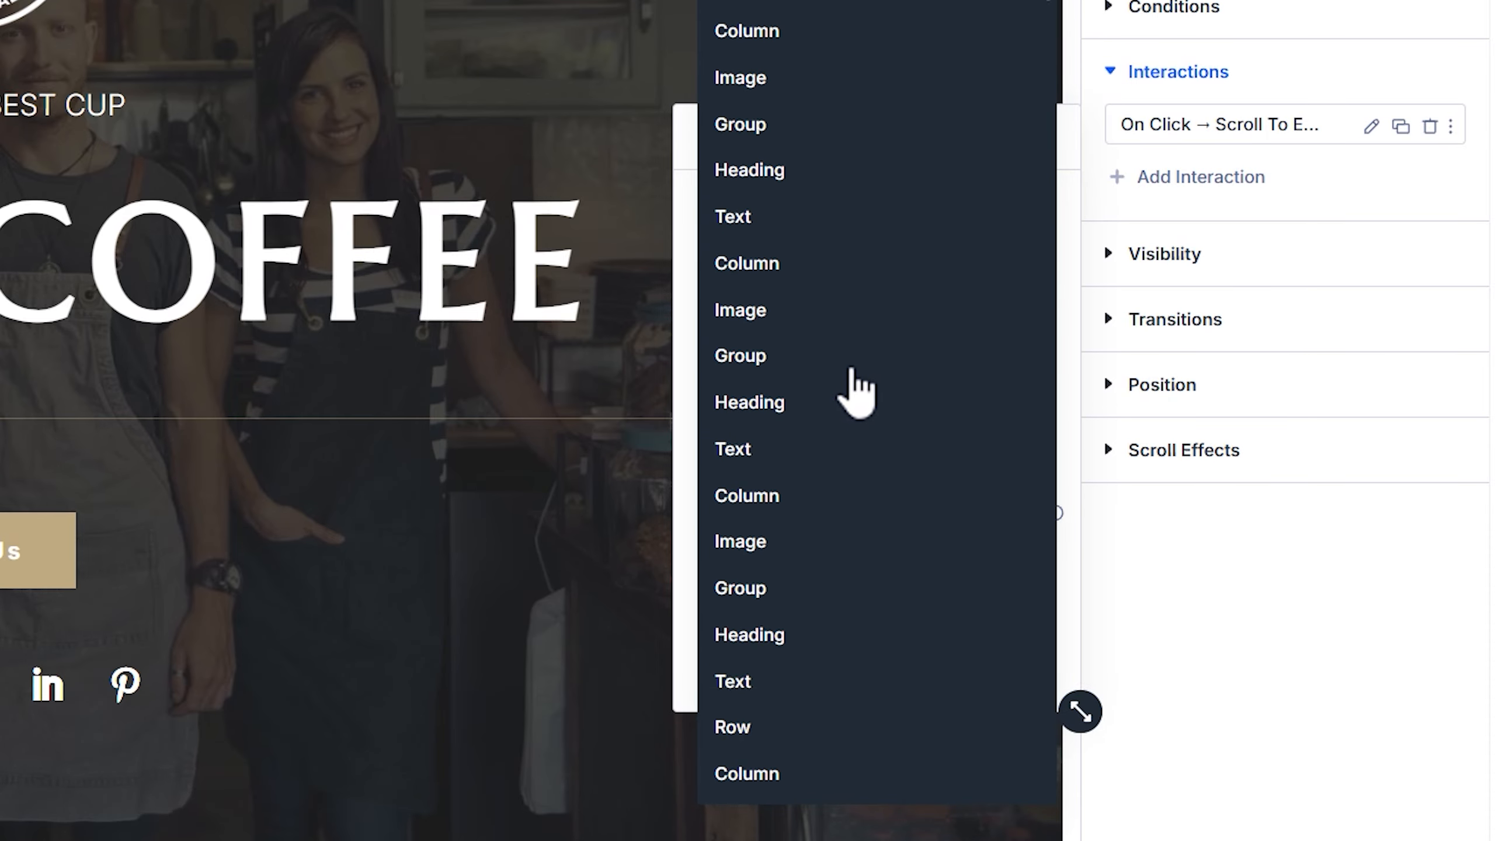
scroll(856, 392, "up", 15)
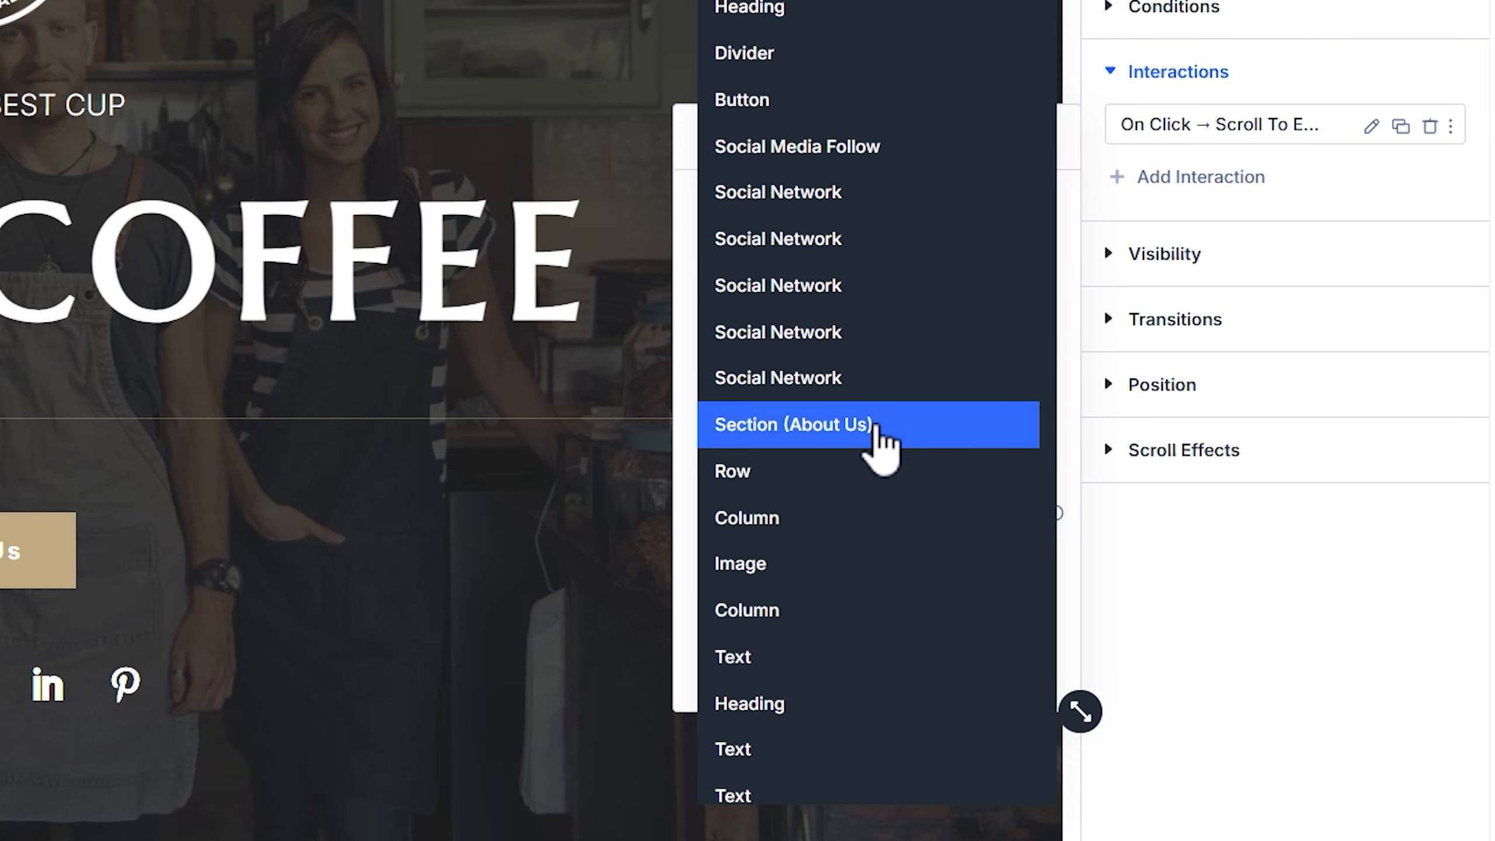
left_click(879, 432)
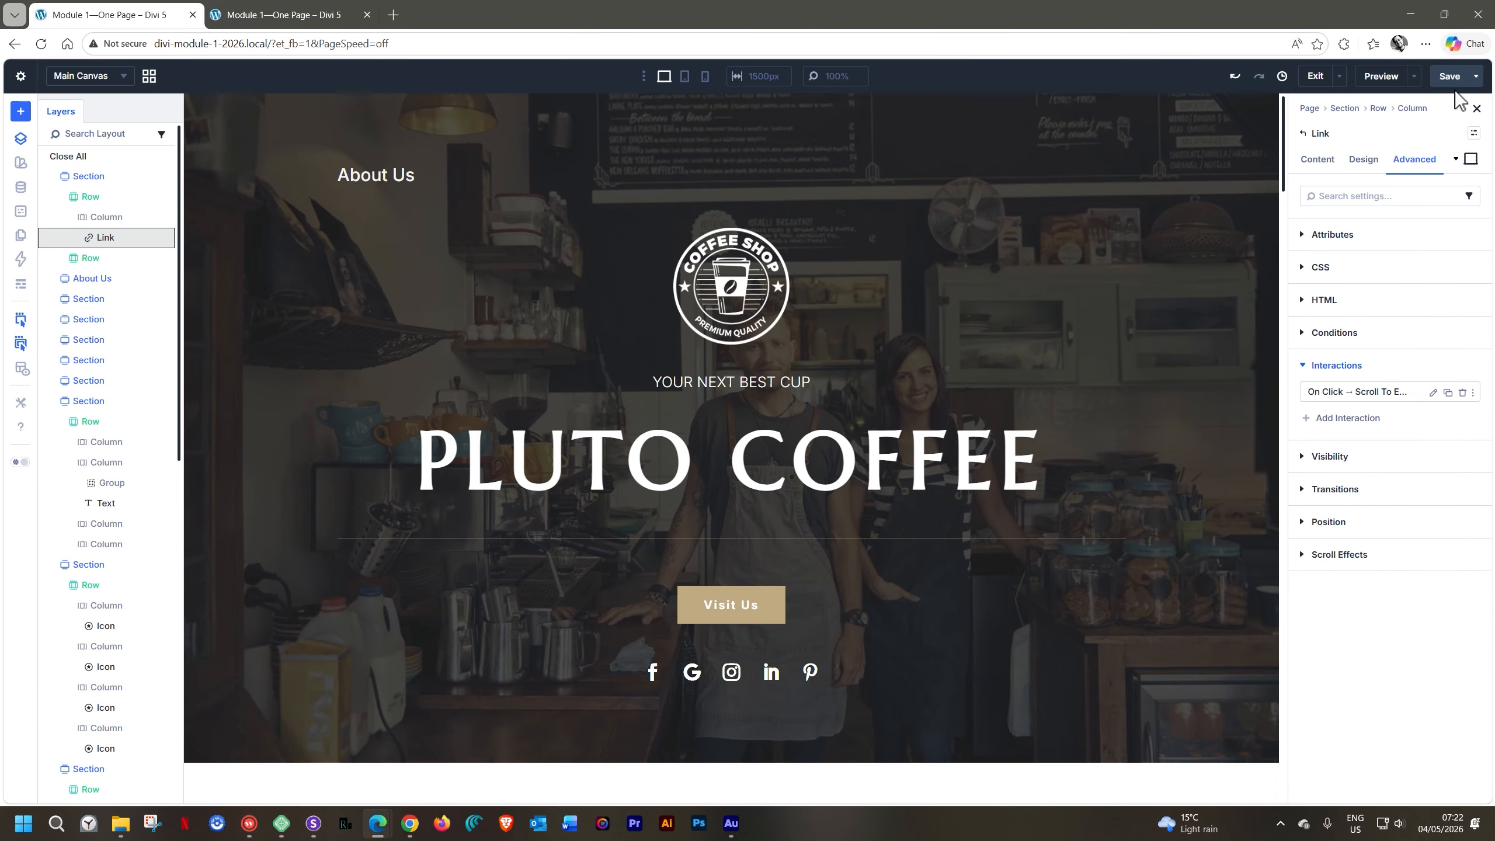
left_click(1453, 82)
Step: Reload the page preview in the other browser tab and test the About Us link at the top of the page
left_click(288, 7)
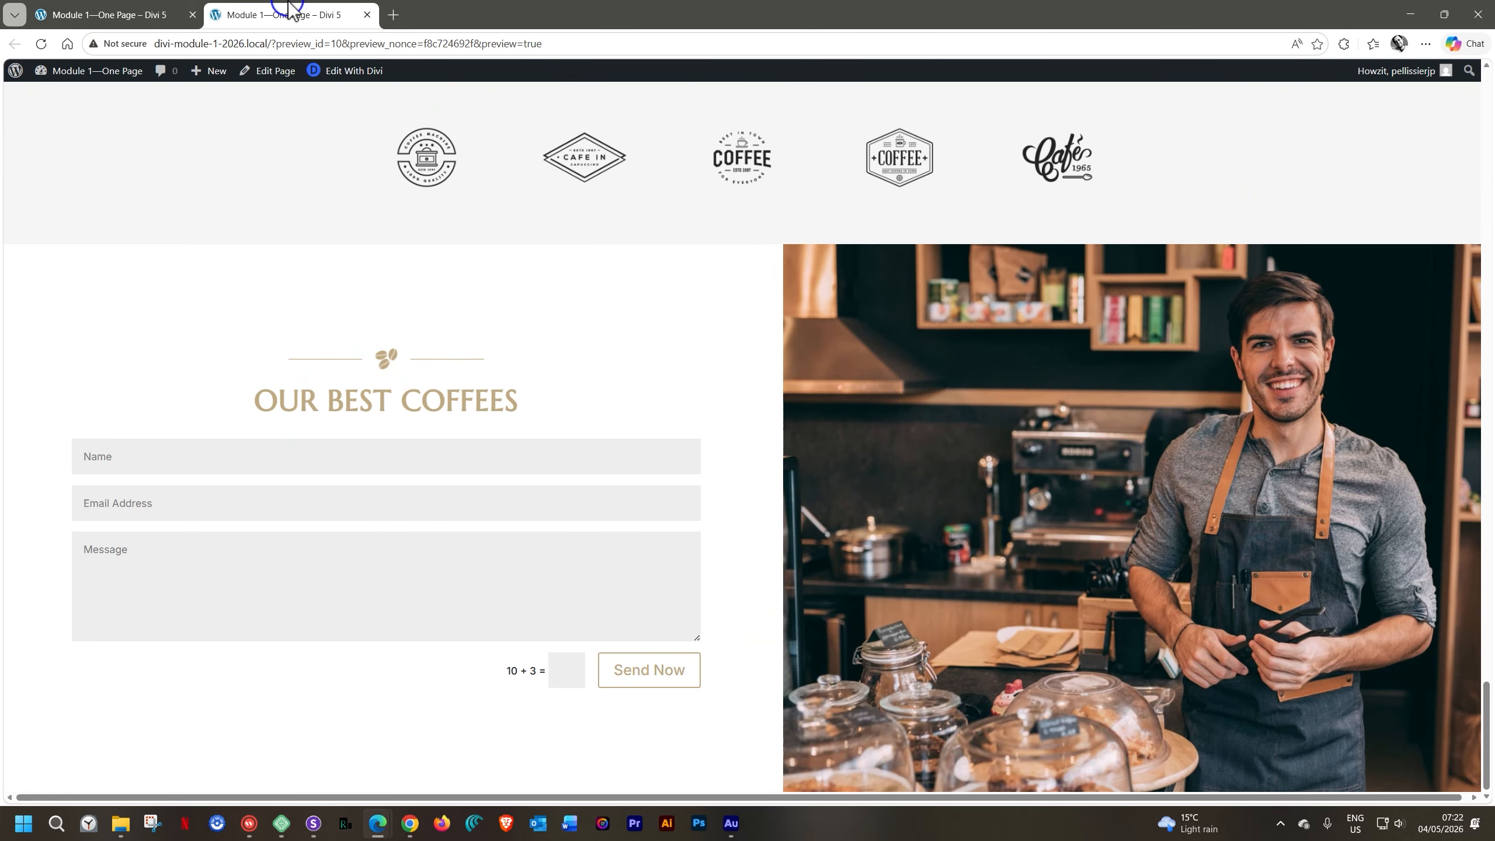
left_click(33, 47)
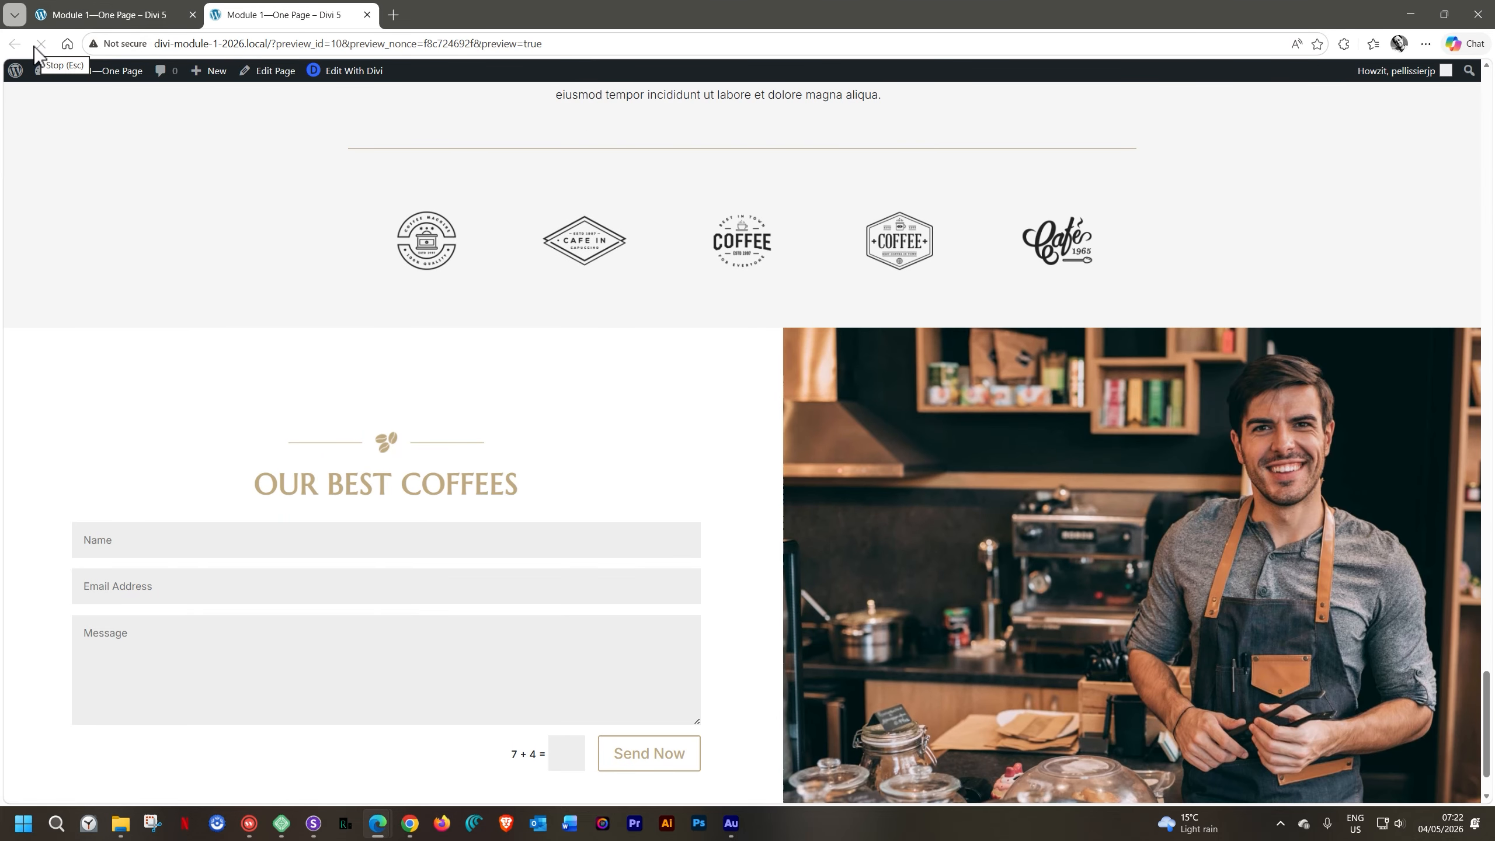
left_click_drag(1490, 683, 1453, 59)
left_click(396, 167)
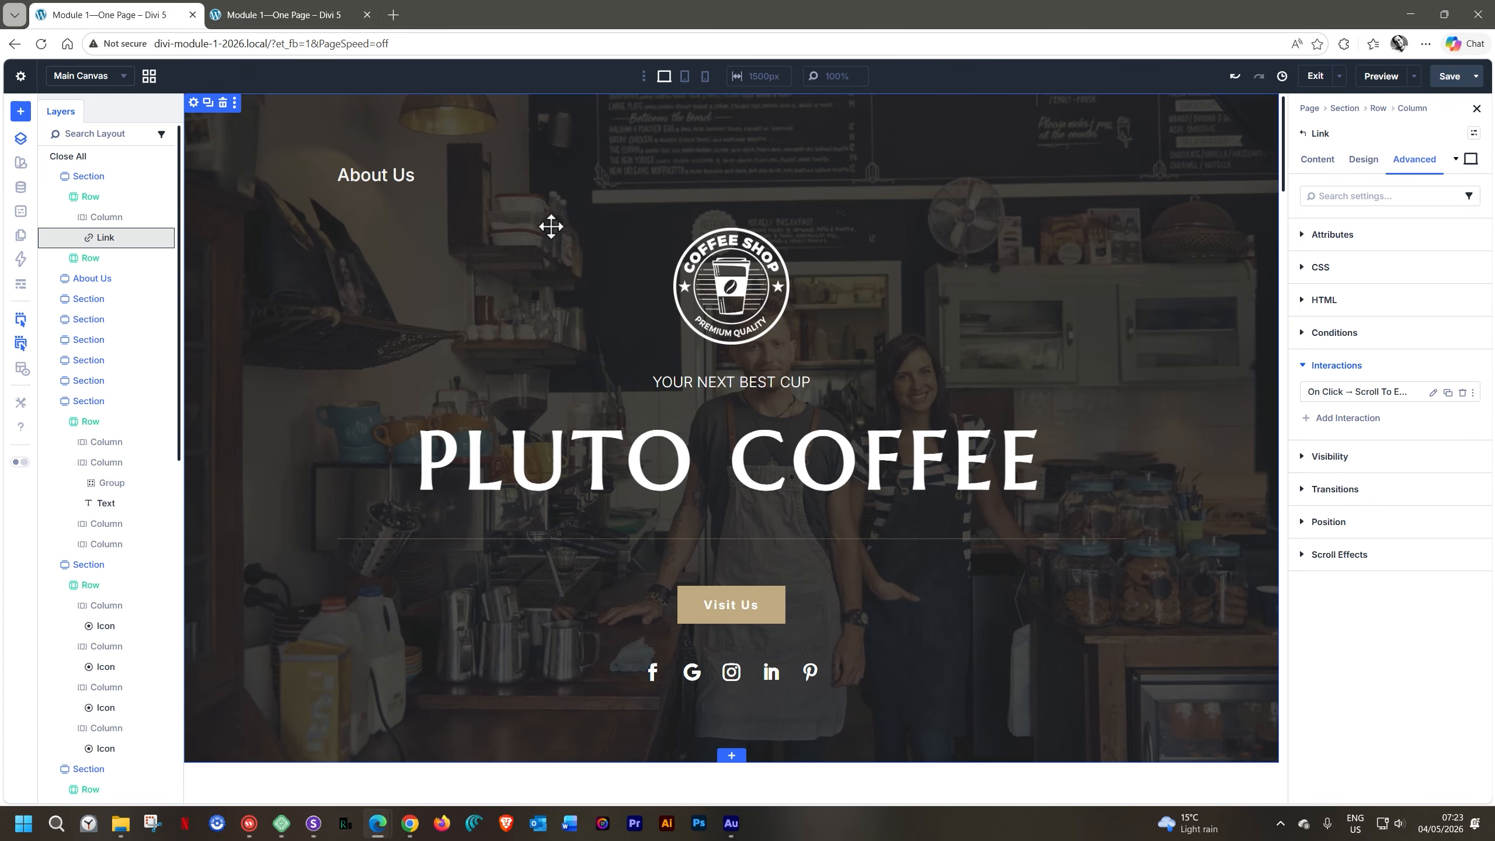
Step: Set the element label of the "Our Best Coffees" section with the coffee cards to "Coffee Selection"
scroll(550, 227, "down", 9)
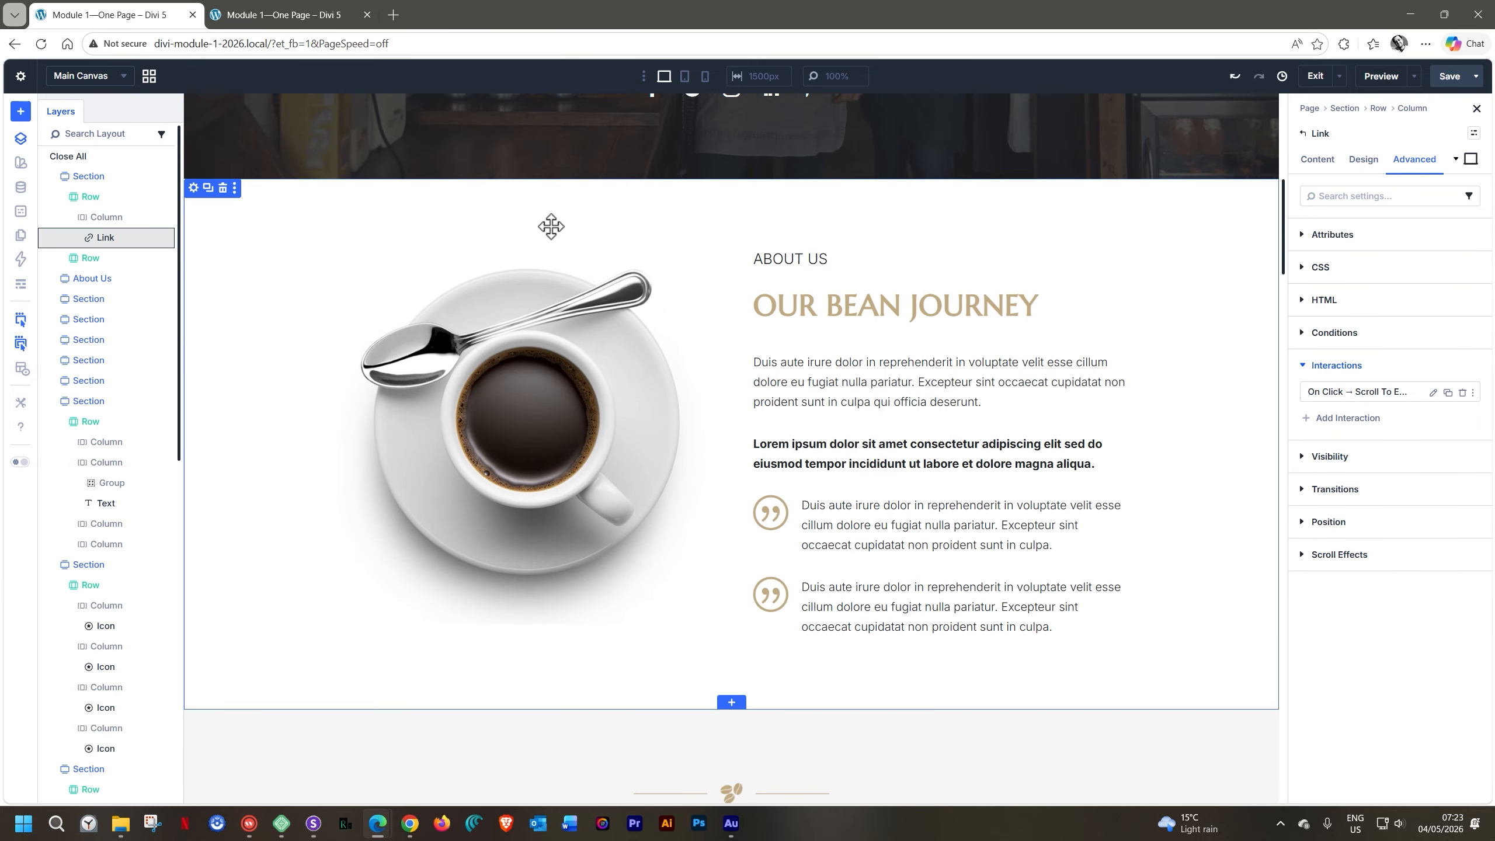
scroll(906, 369, "down", 5)
scroll(903, 353, "down", 2)
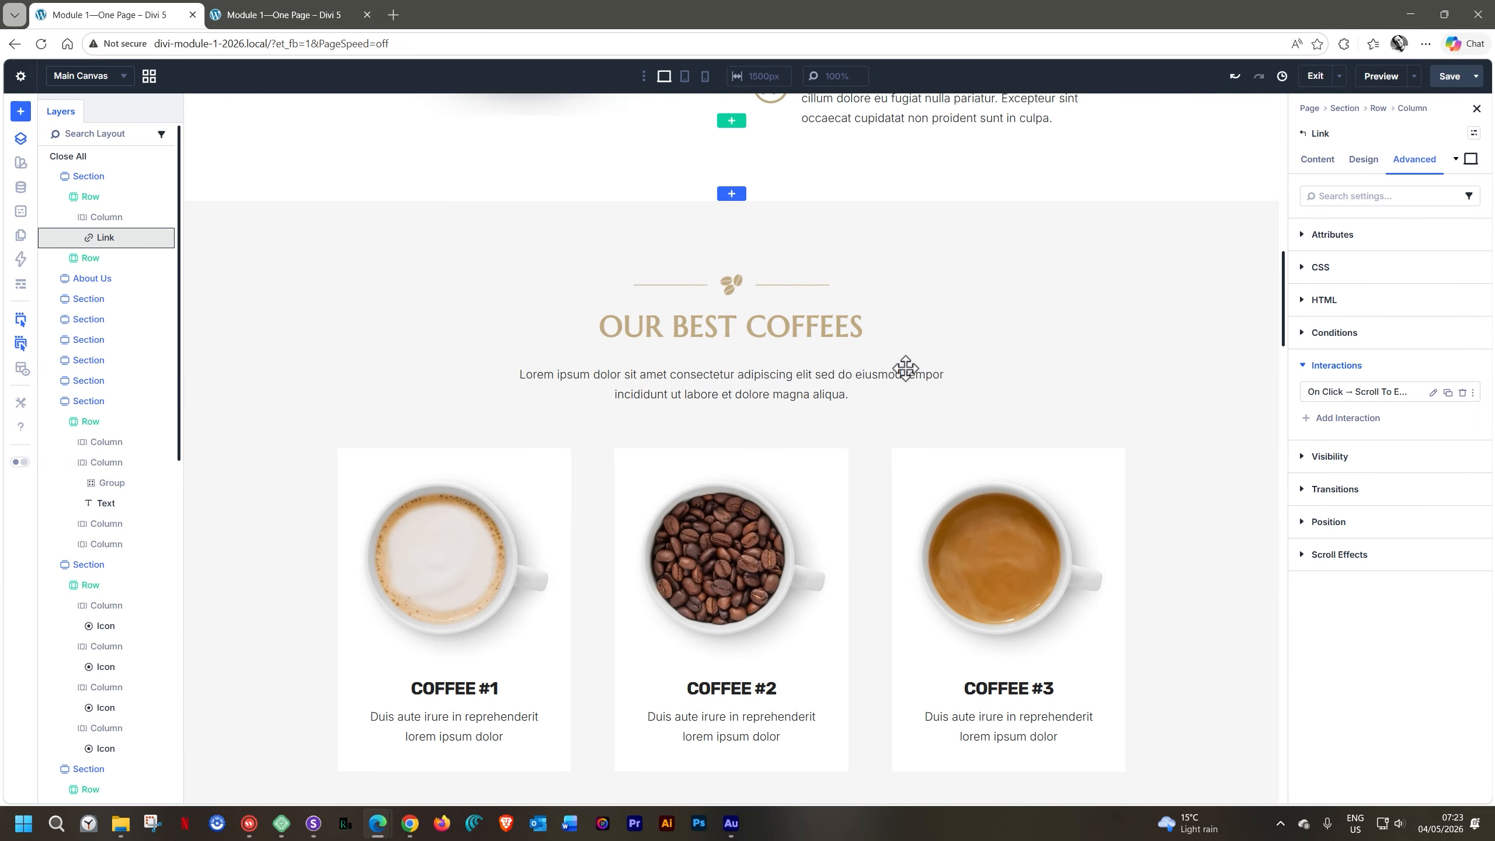
left_click(1165, 274)
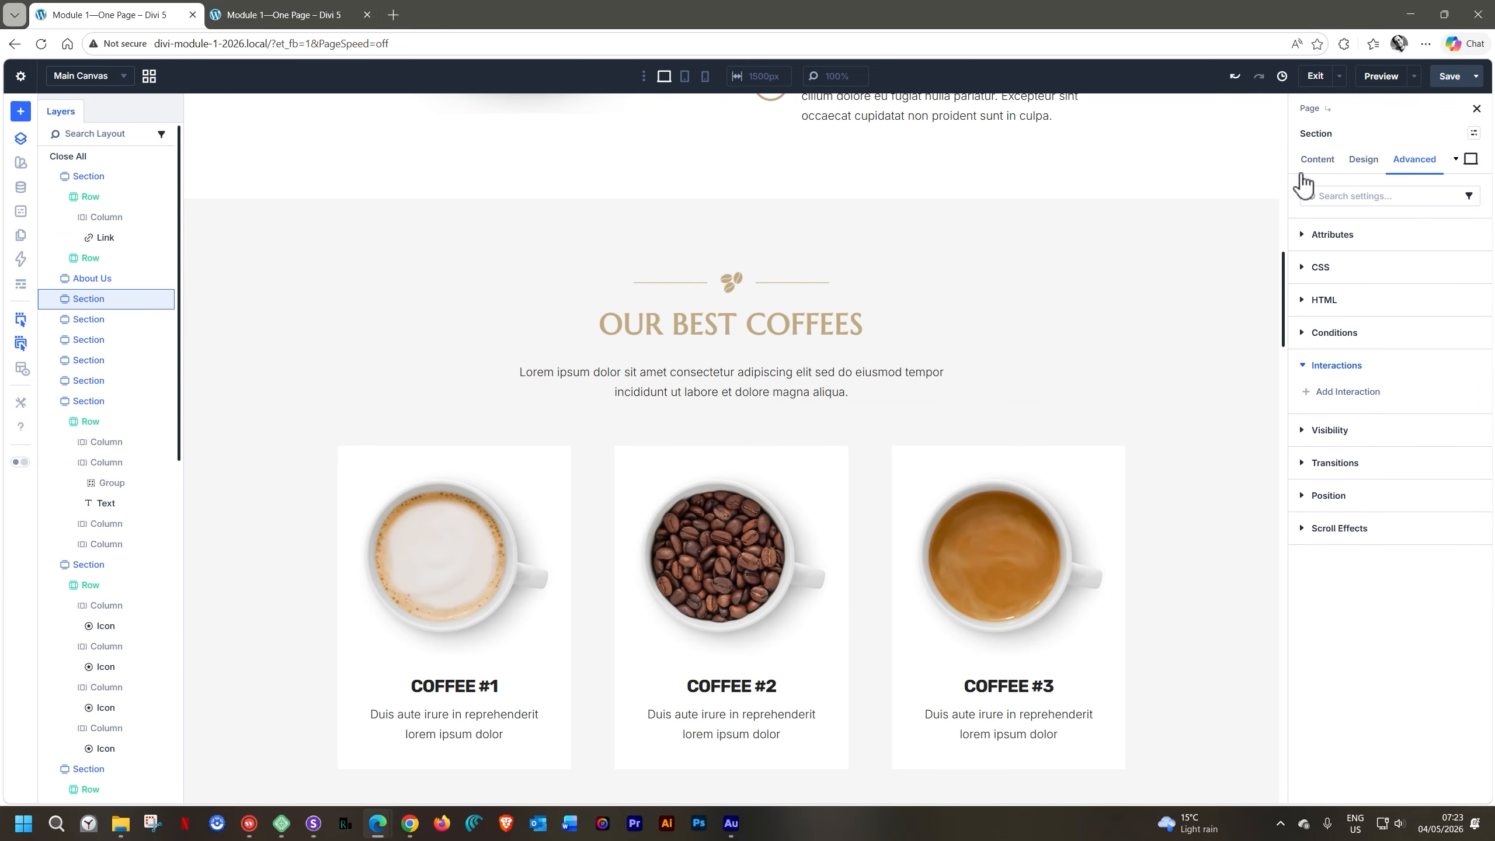
left_click(1318, 158)
left_click(1306, 400)
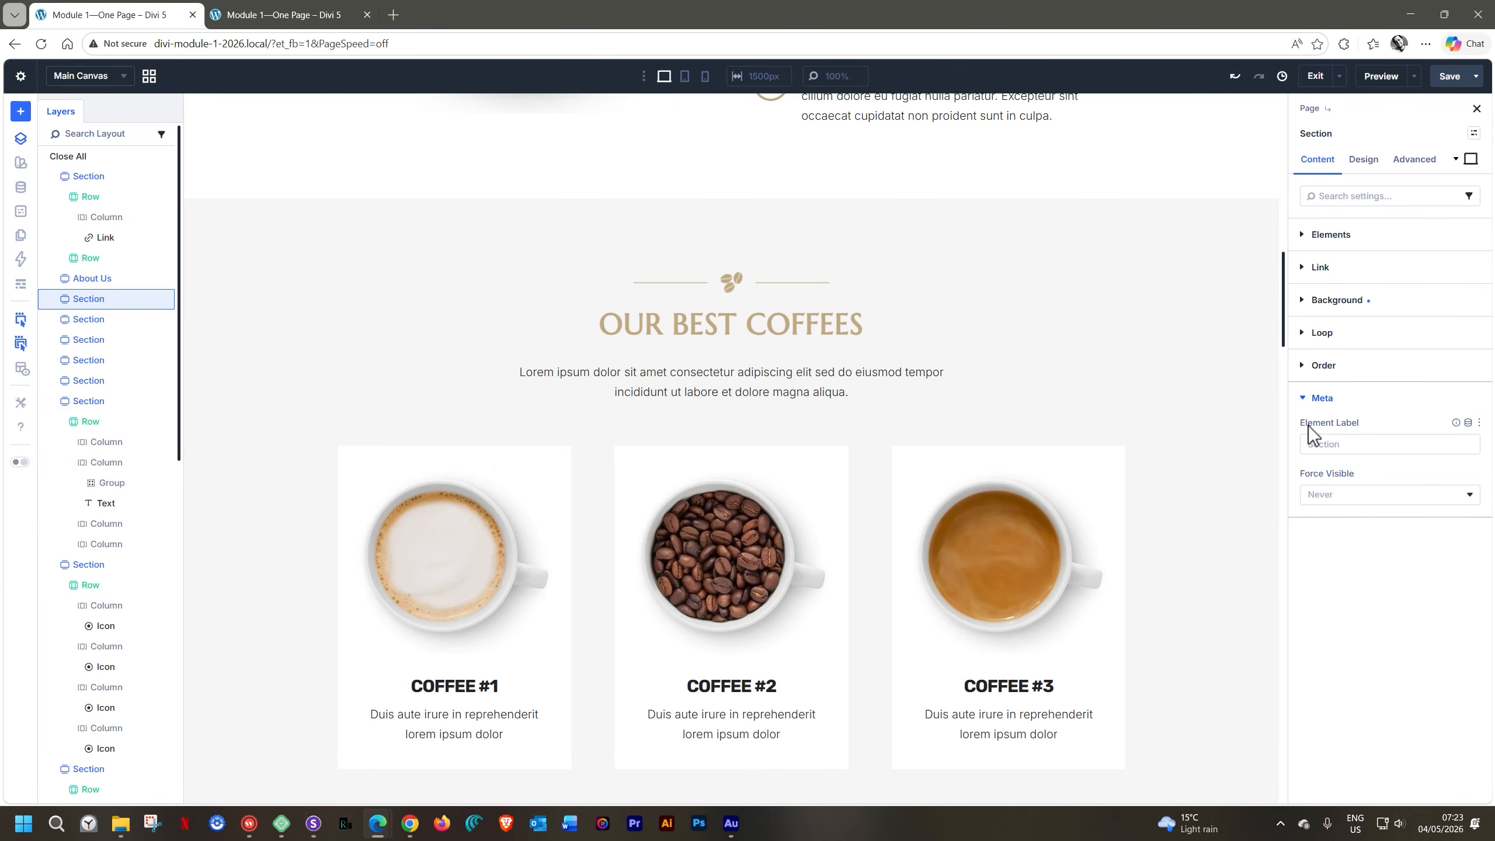
left_click(1323, 444)
type("Coffee Selection")
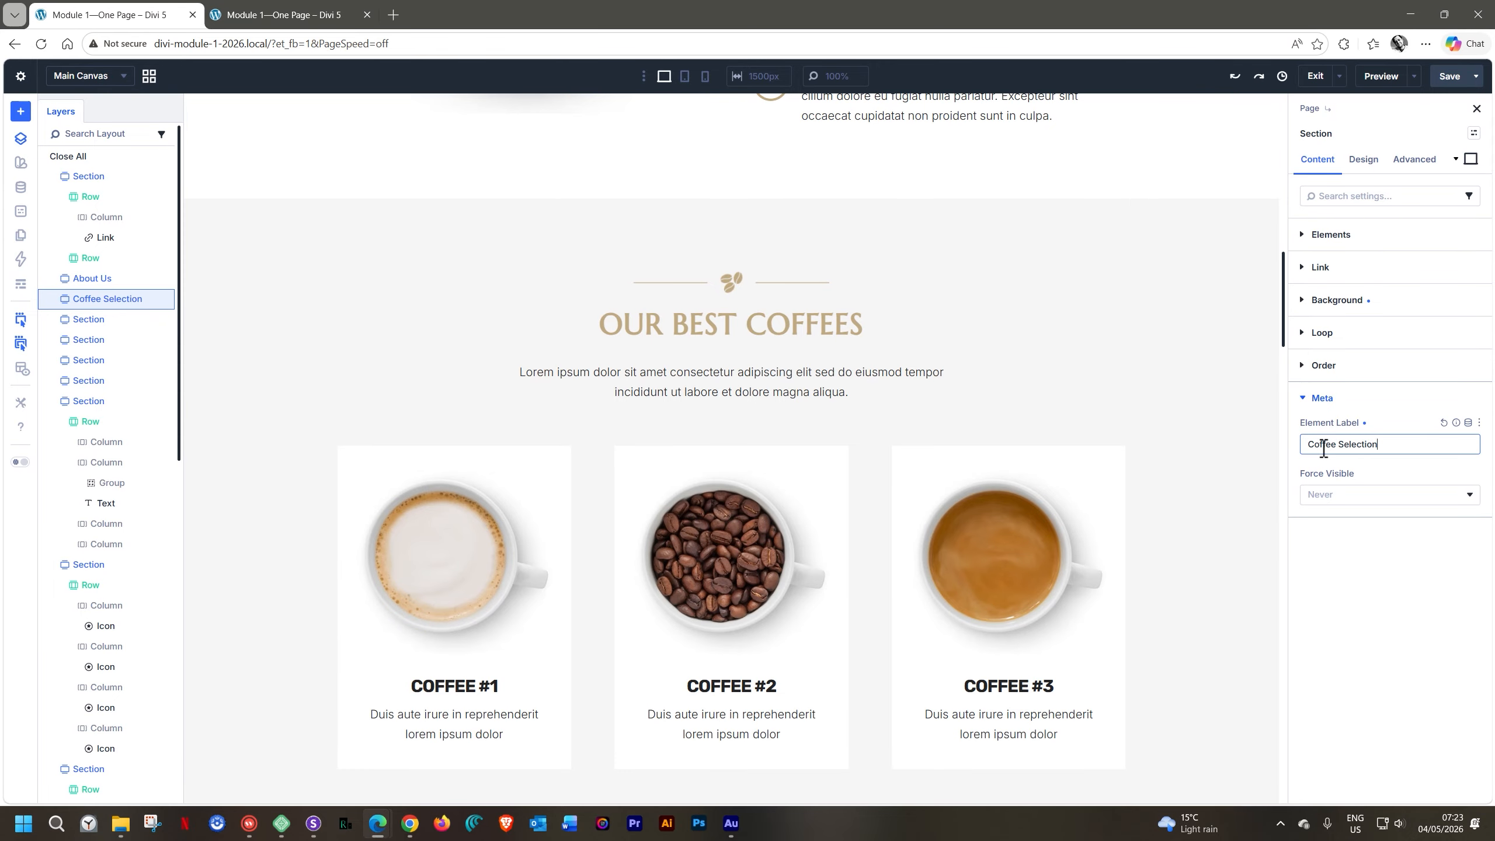
Step: Set the element label of the section with the contact form at the end of the page to "Contact Us"
scroll(1207, 347, "down", 15)
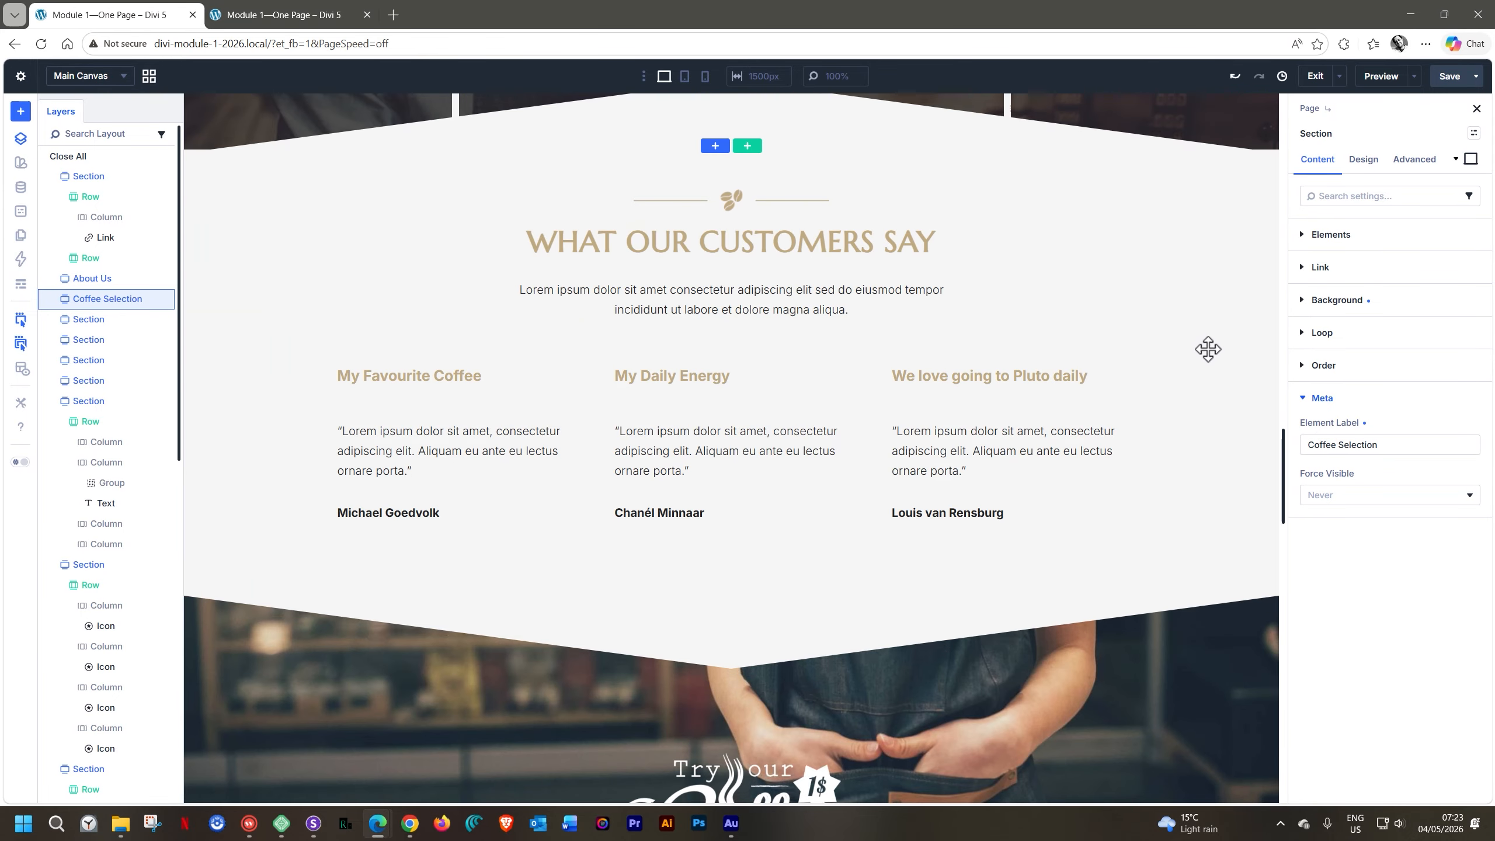
scroll(1208, 350, "down", 8)
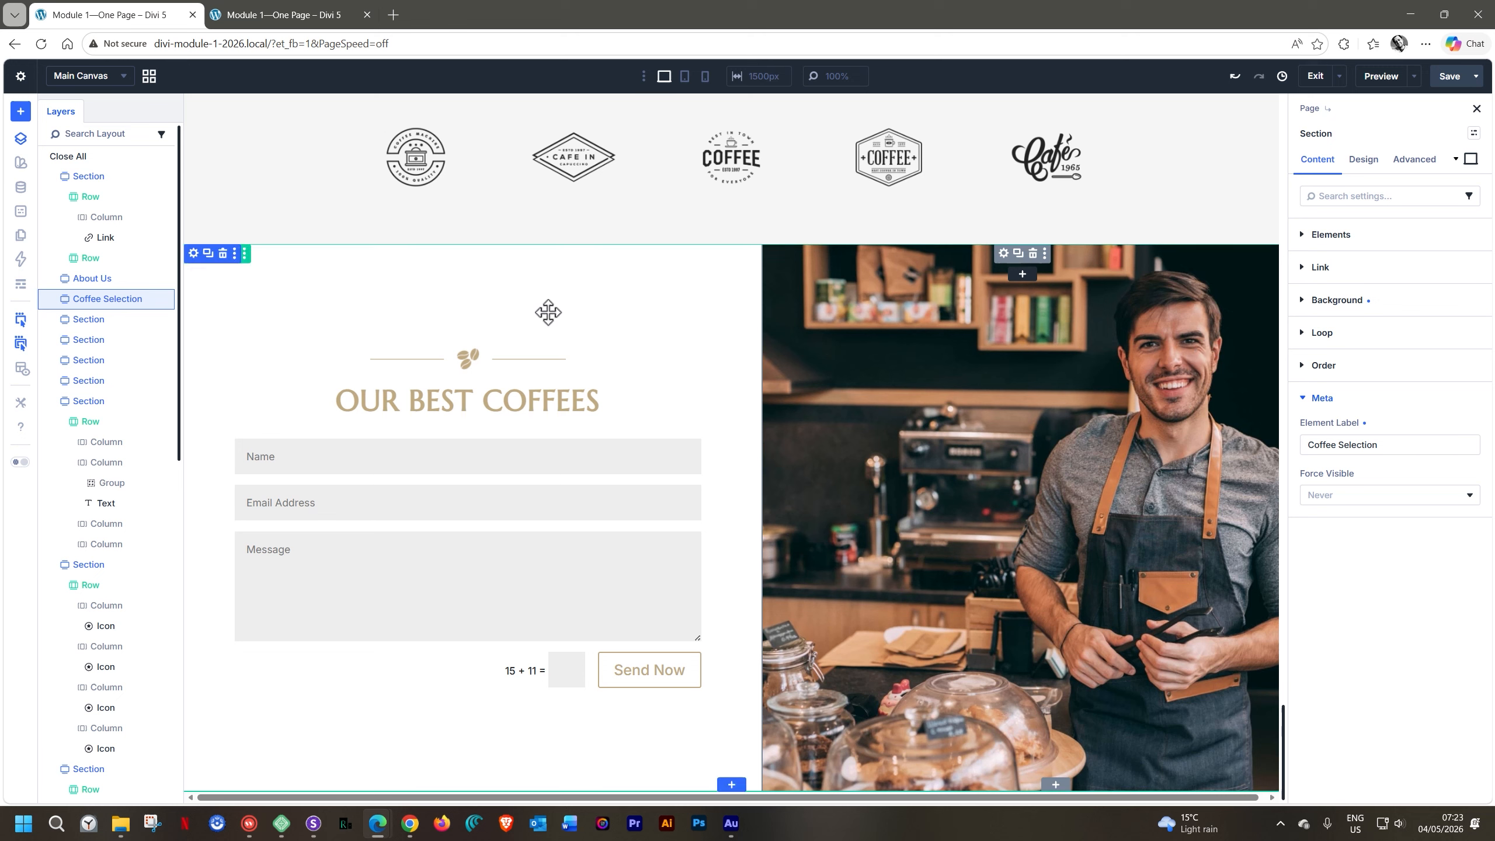
left_click(310, 284)
left_click(118, 546)
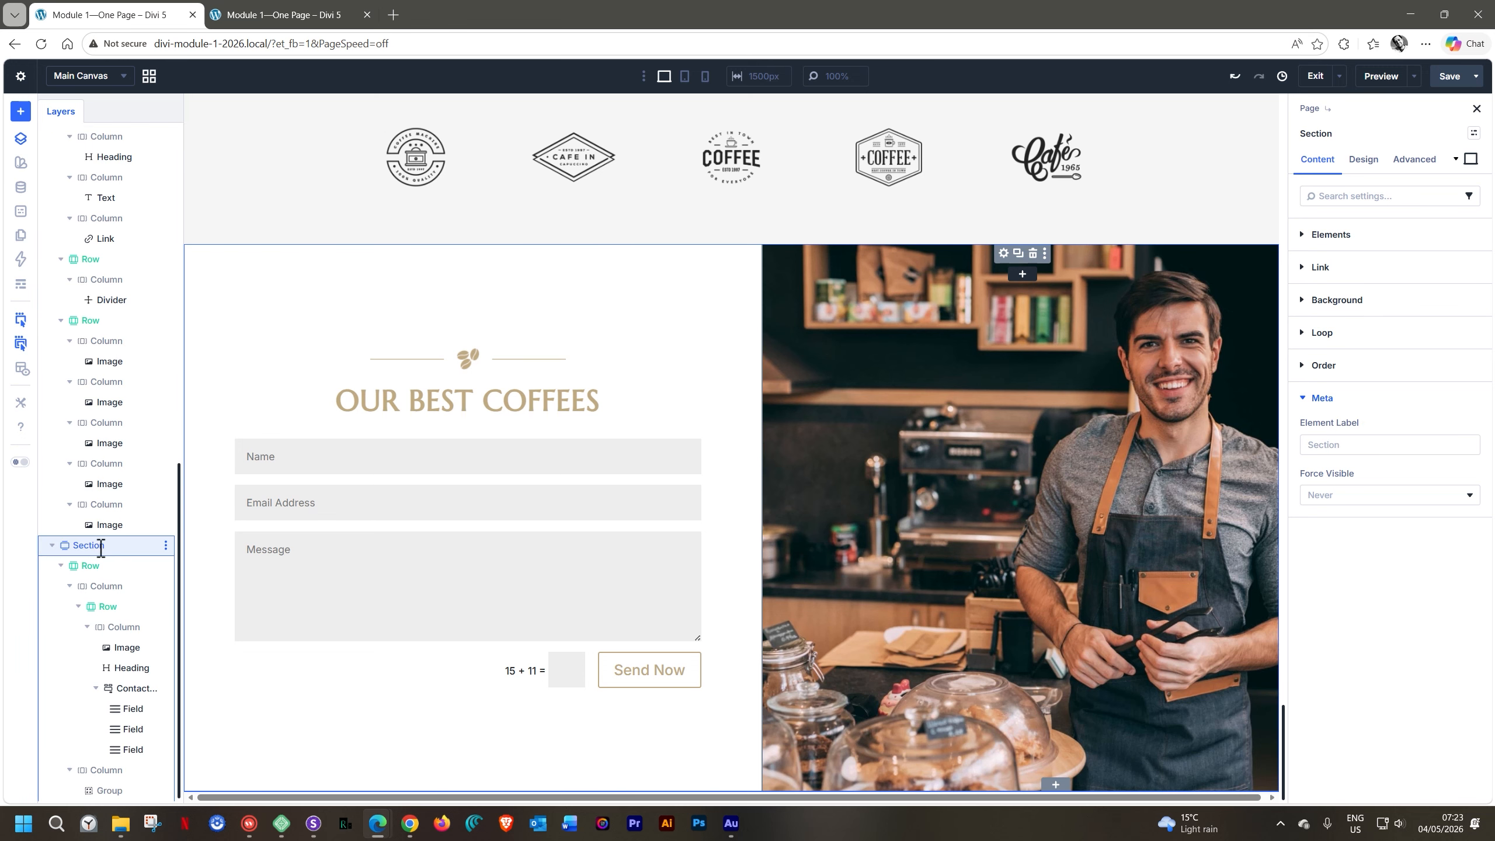
left_click(1319, 441)
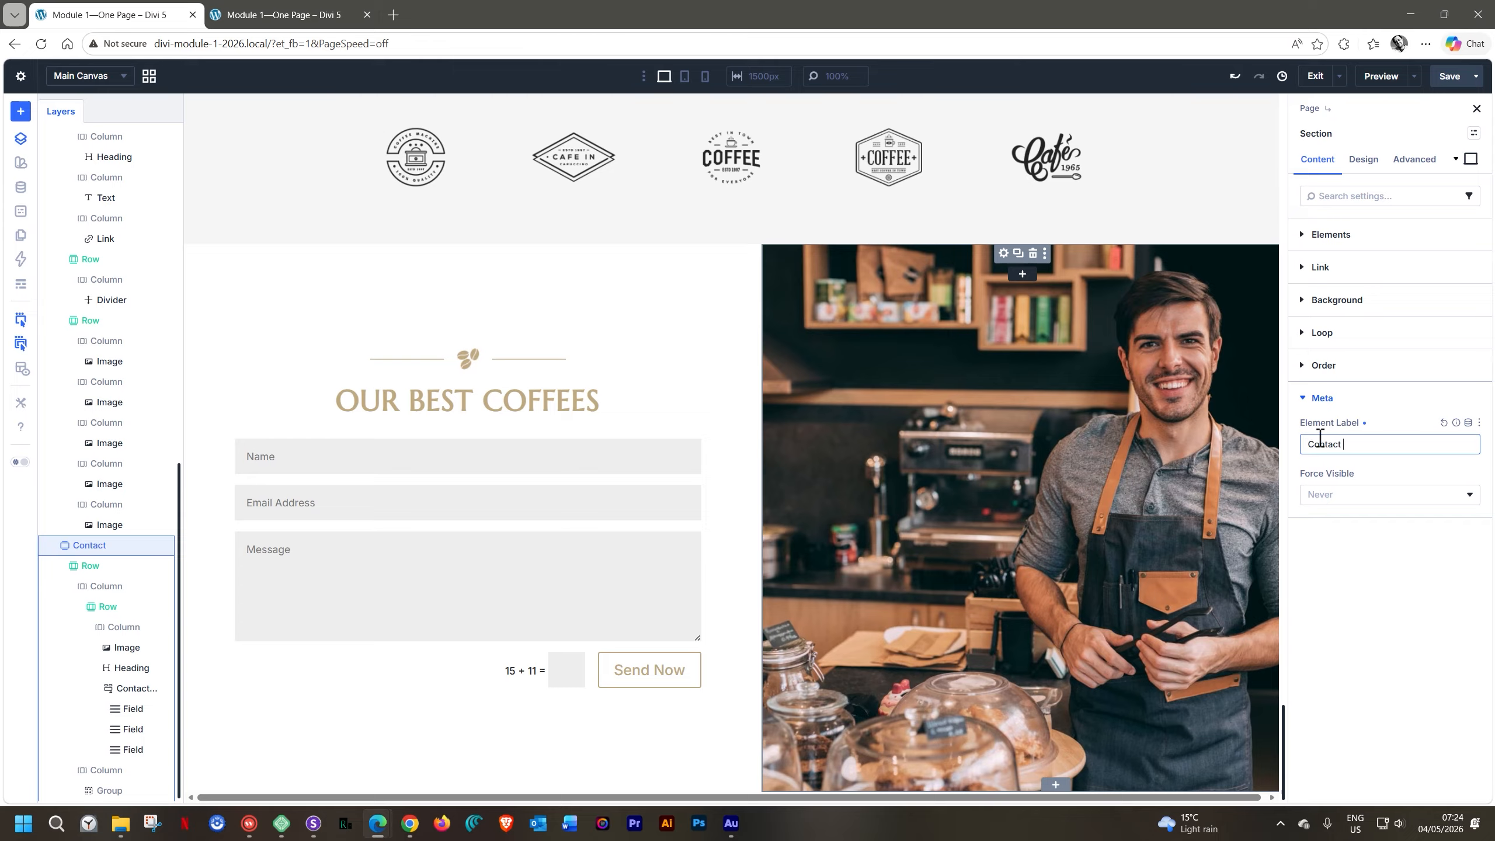
left_click(1411, 400)
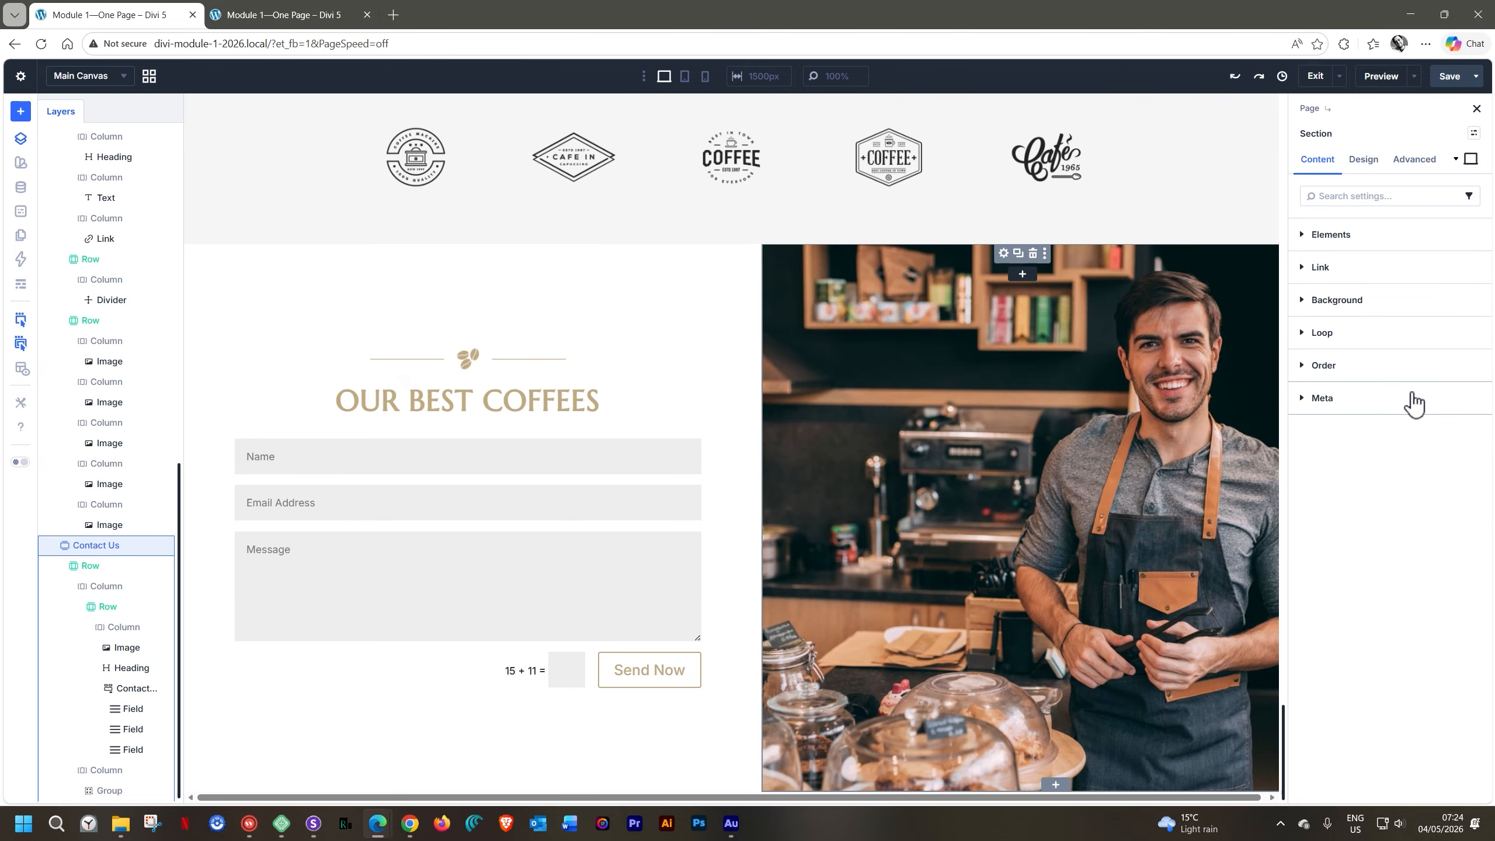
left_click(1311, 401)
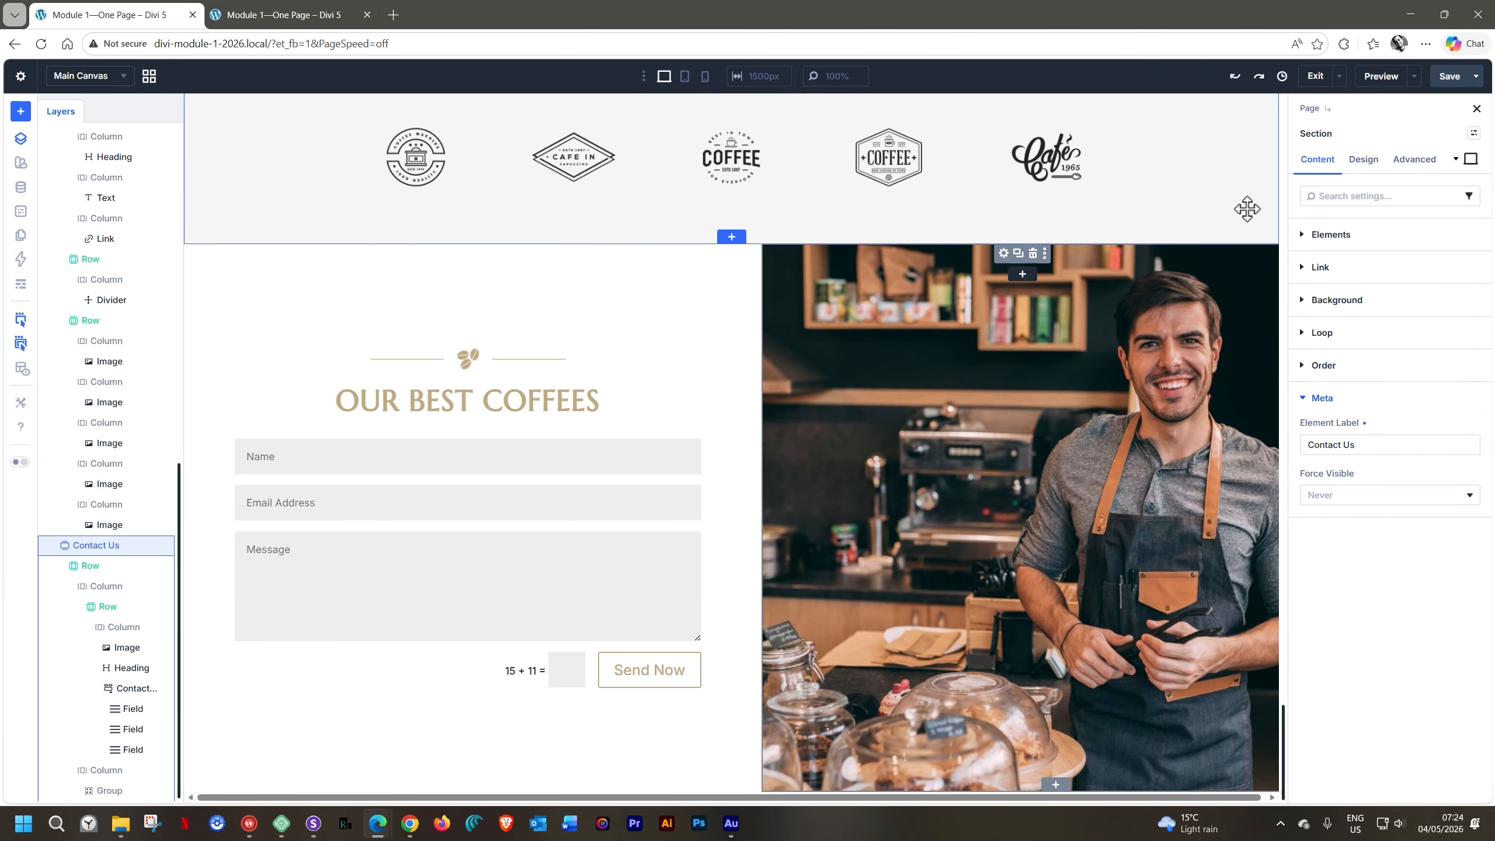
Step: Duplicate the About Us link in the hero section twice so the column holds three links
scroll(1247, 212, "up", 15)
scroll(1247, 209, "up", 15)
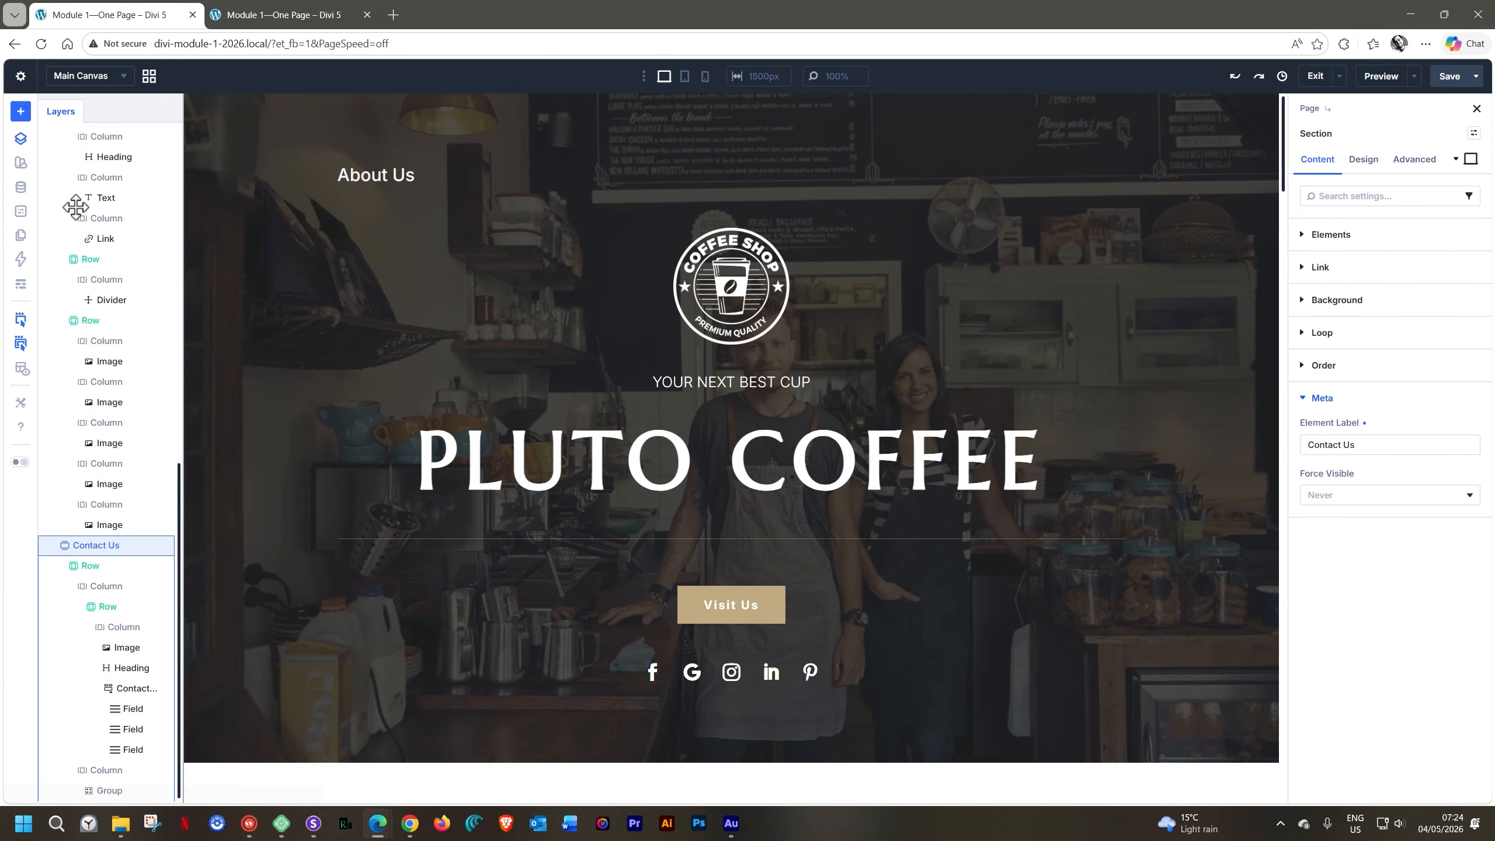
scroll(109, 197, "up", 10)
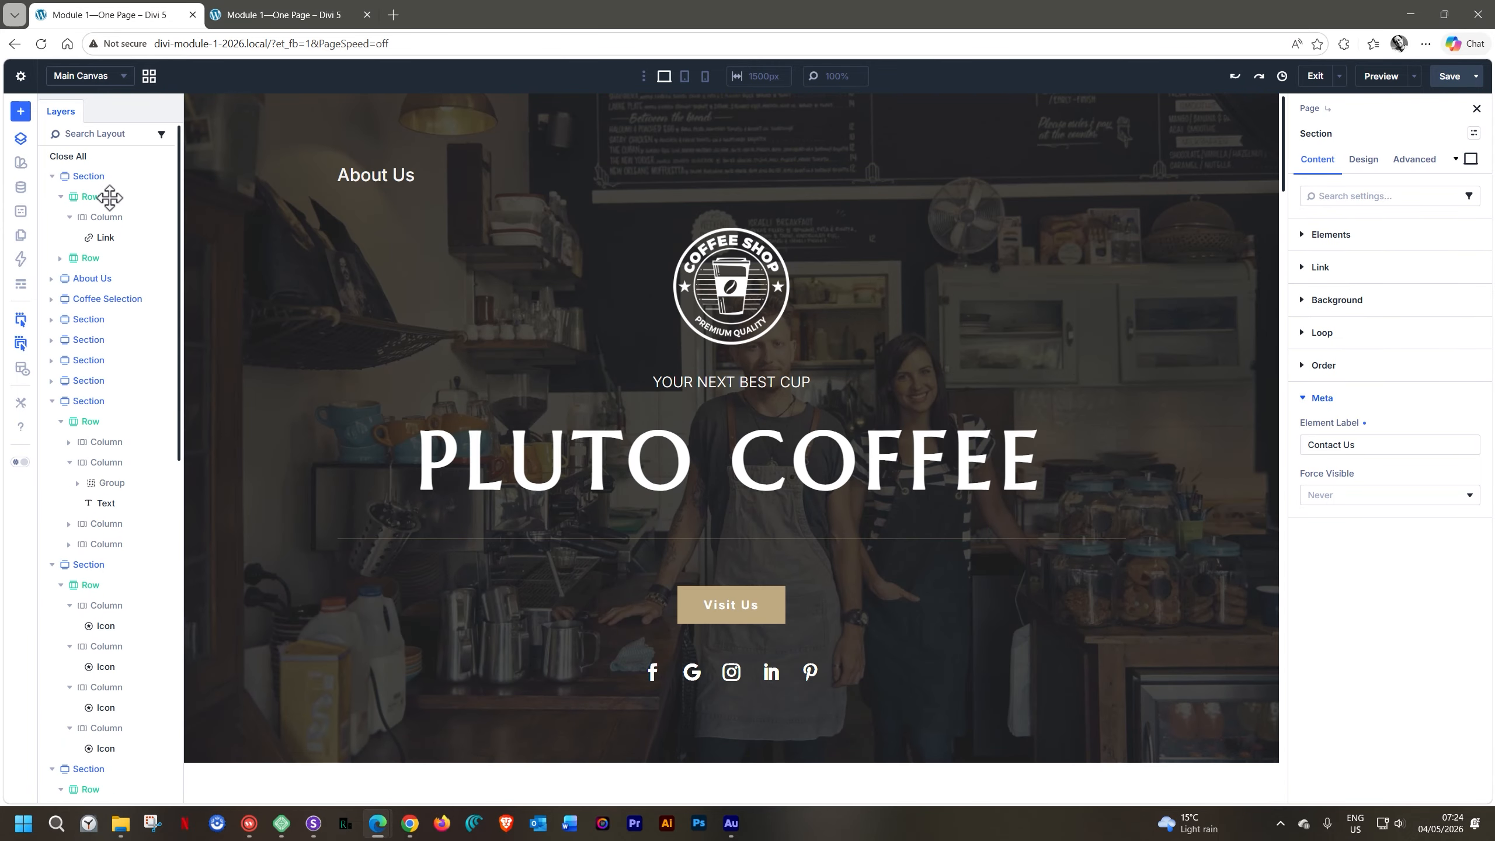
left_click(105, 237)
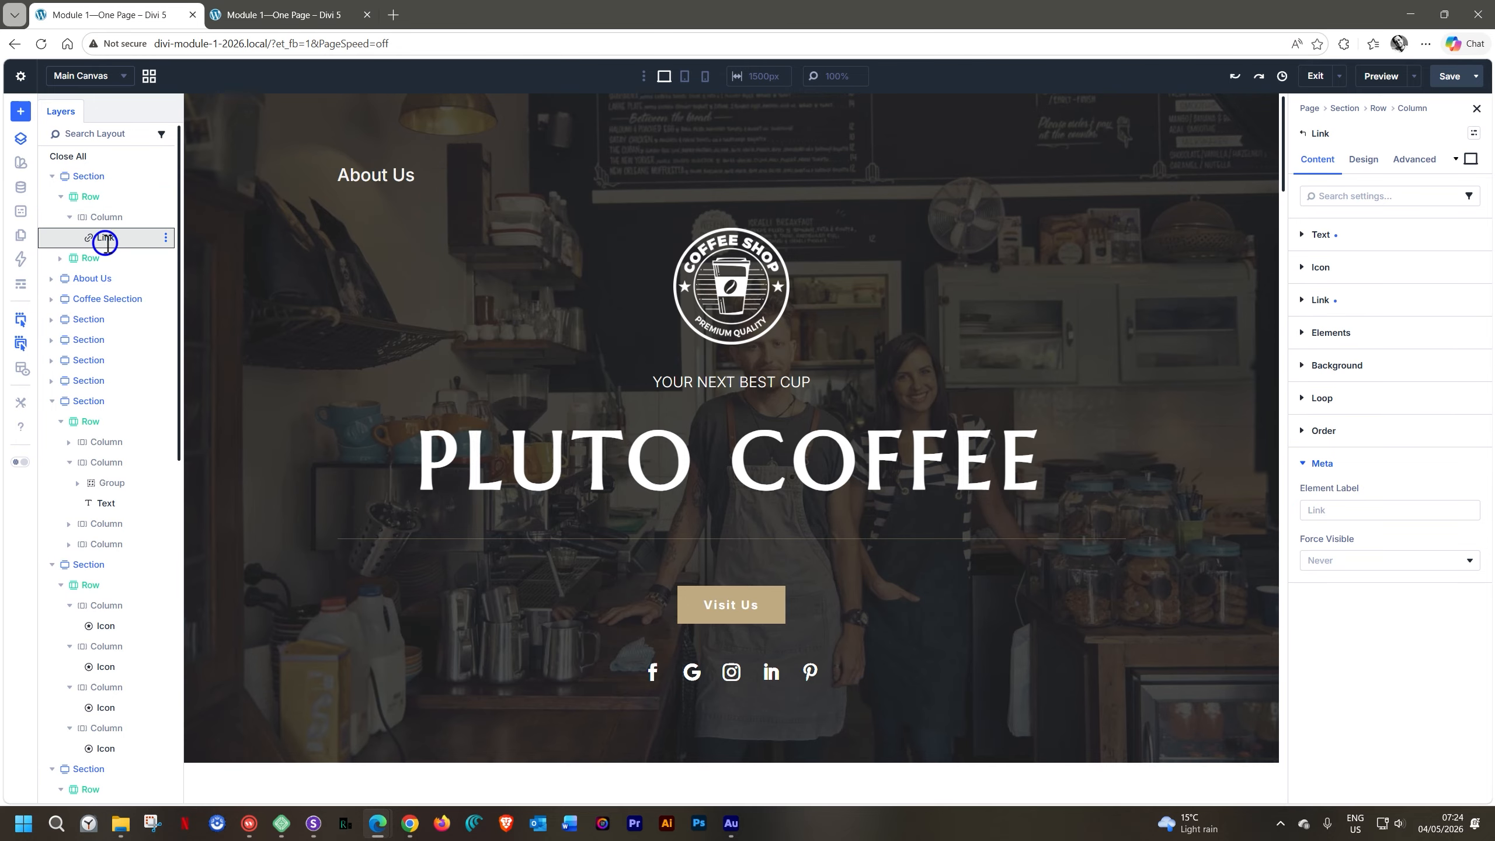
left_click(165, 237)
left_click(189, 299)
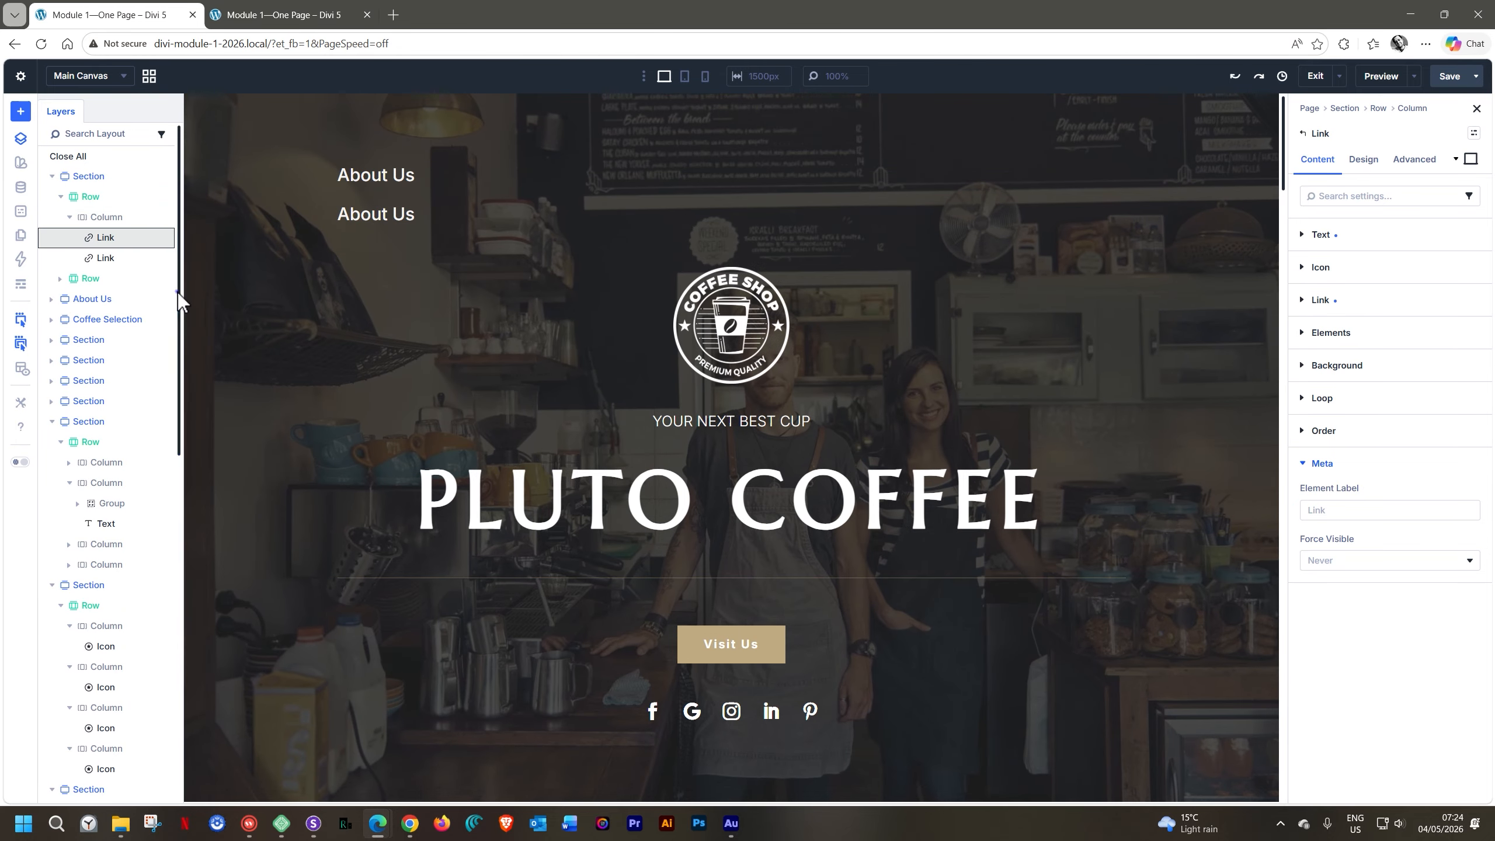
left_click(165, 258)
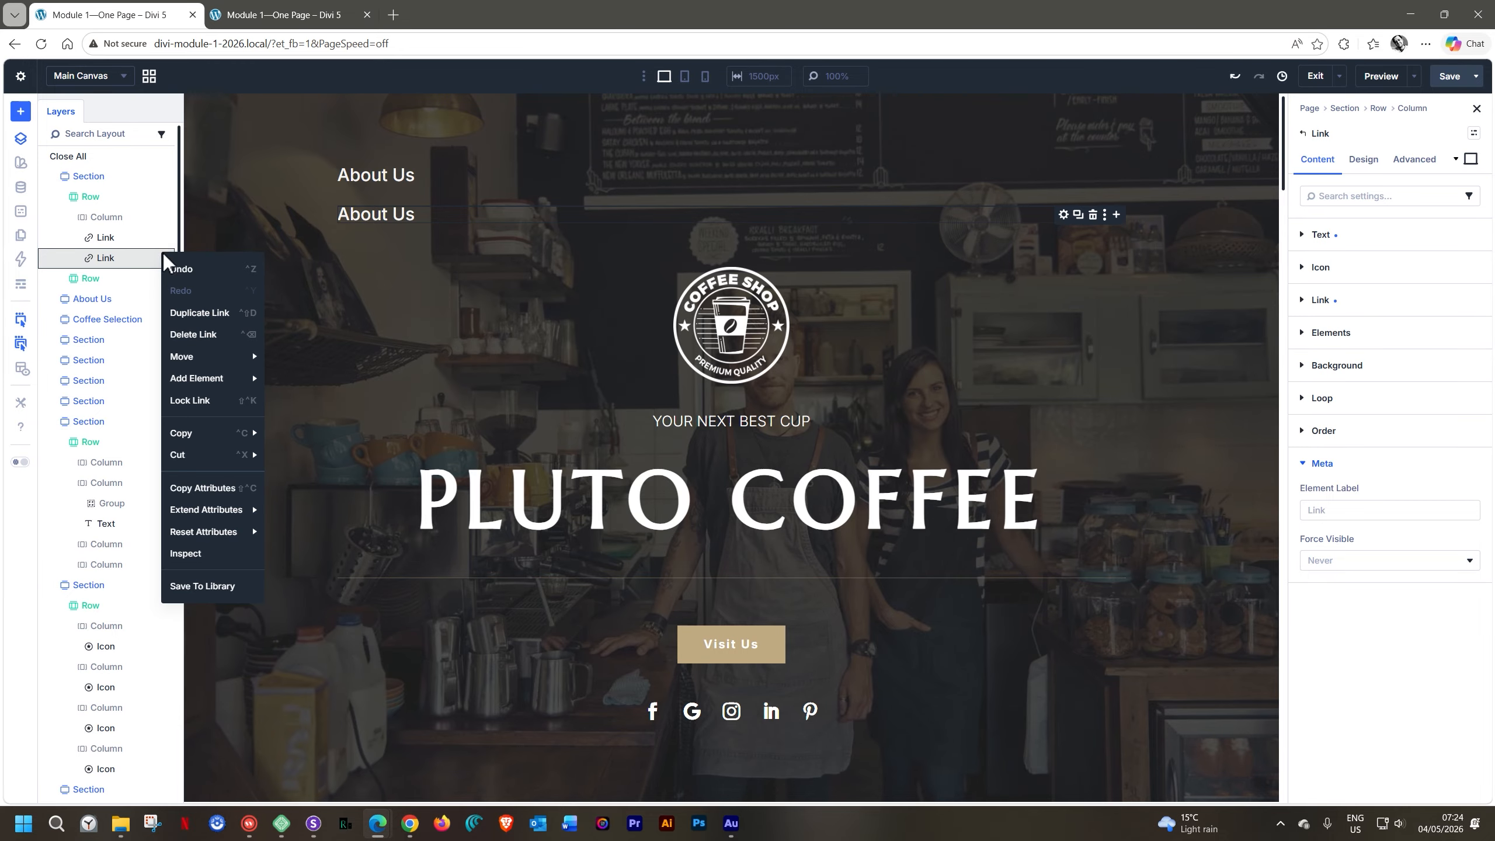
left_click(178, 318)
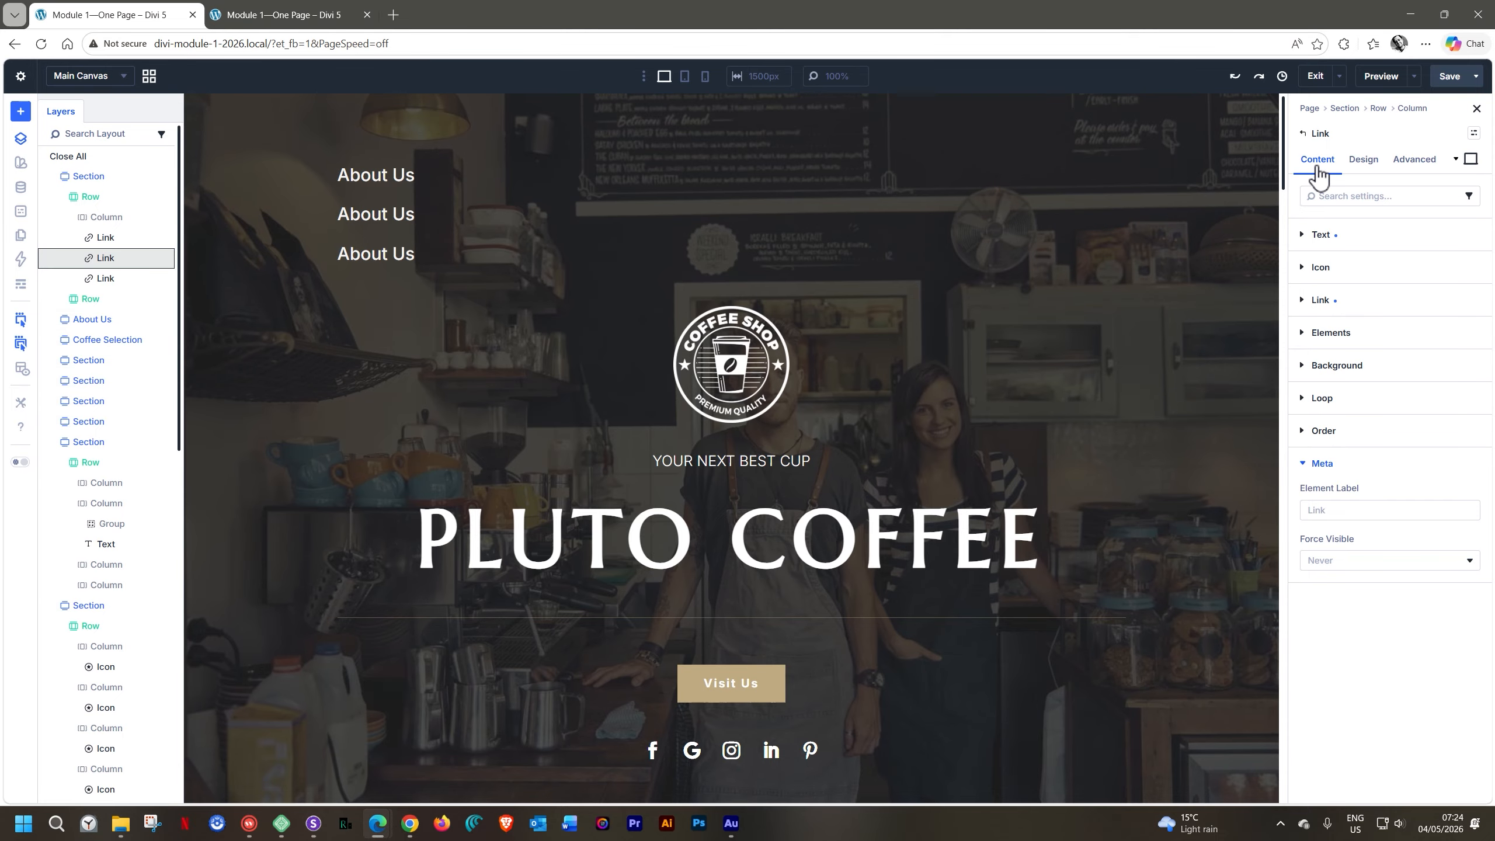
Step: Change the text of the second hero link to "Our Coffees"
left_click(1318, 236)
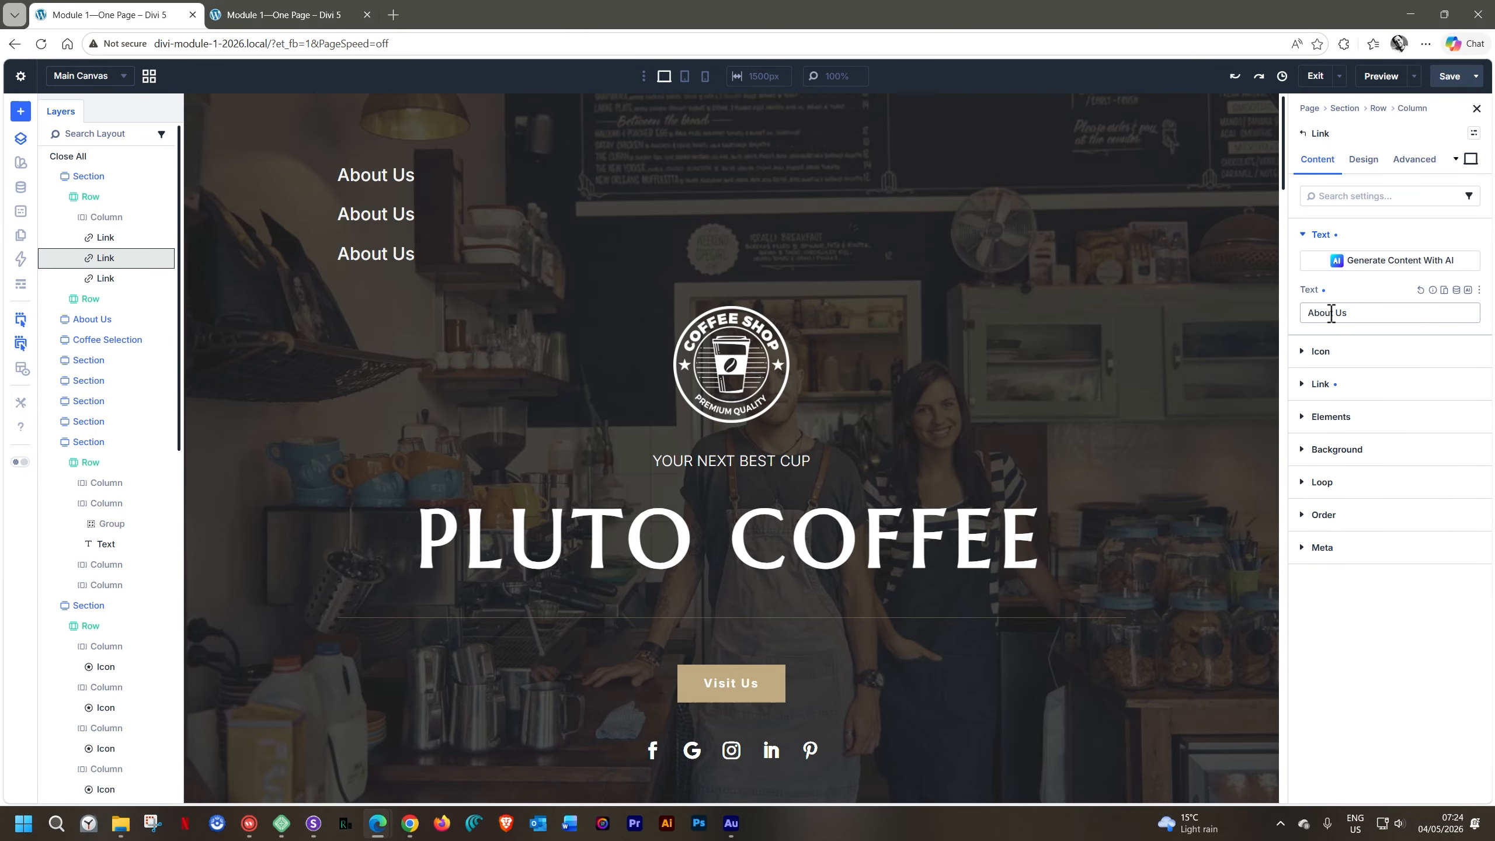
left_click_drag(1307, 312, 1350, 302)
type("Our C")
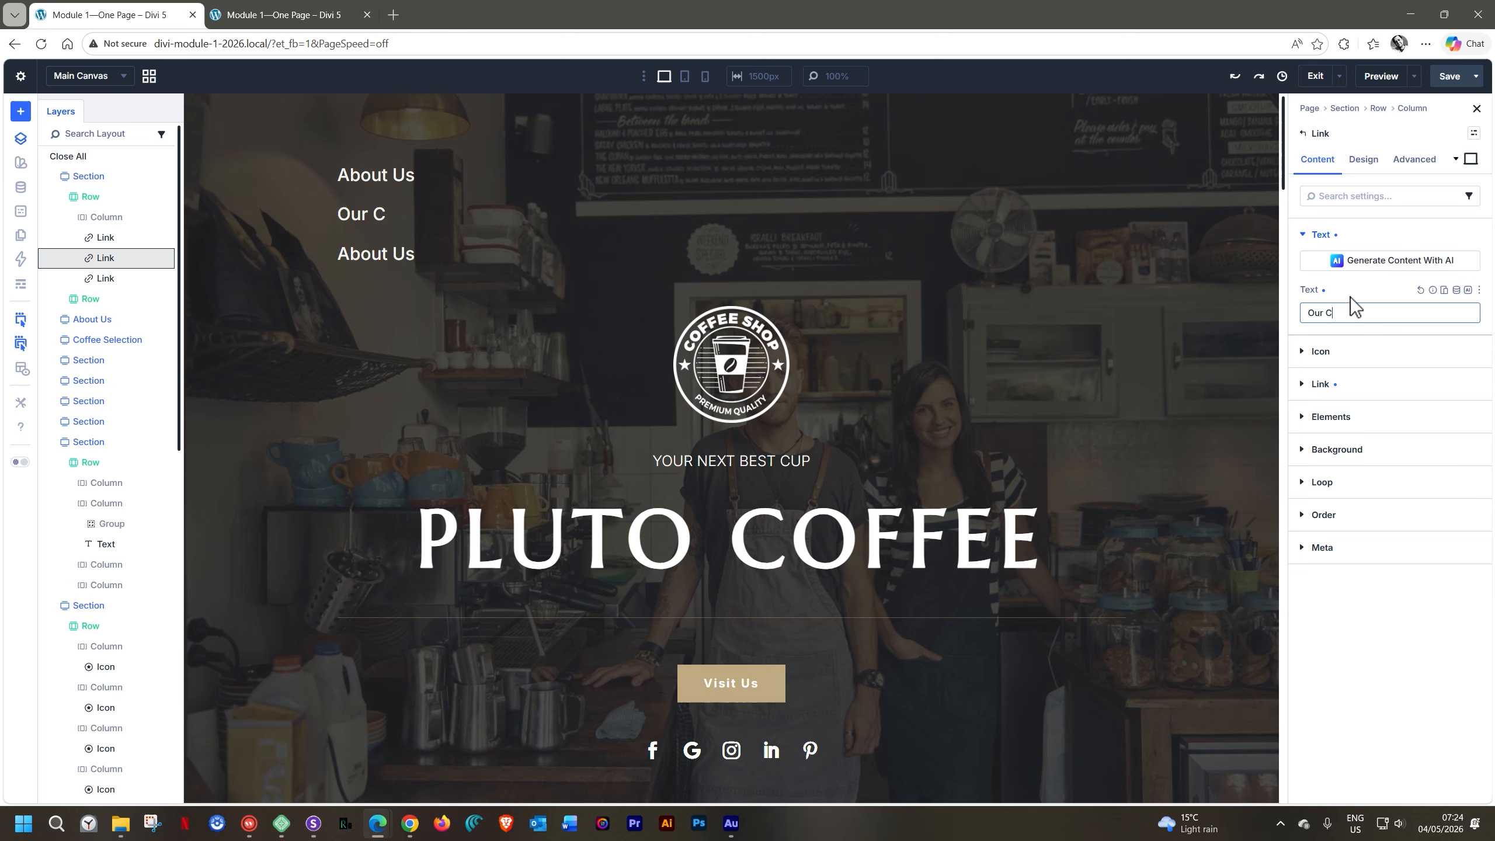
type("offees")
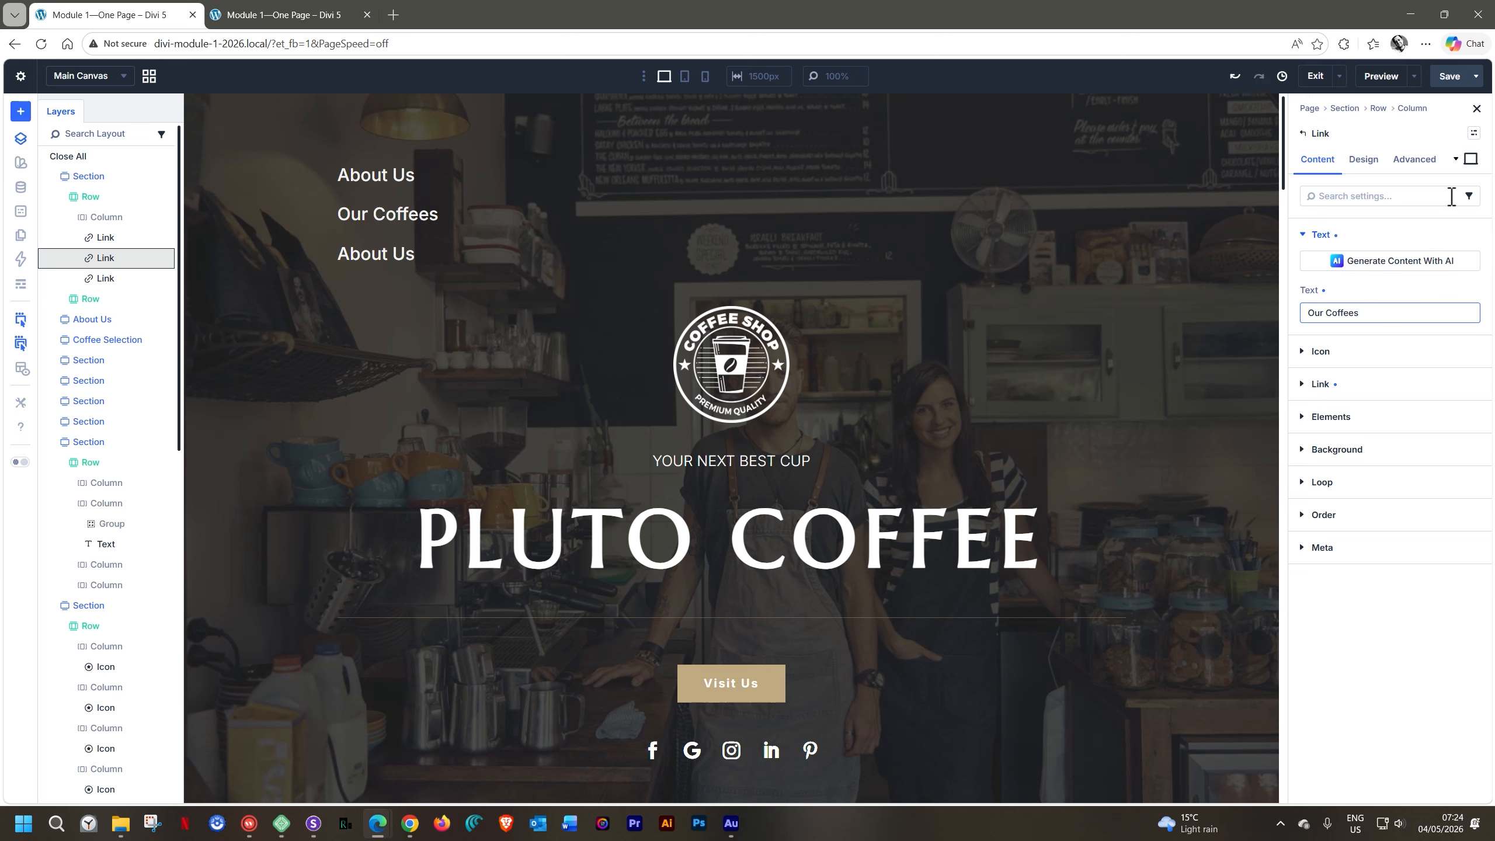
Step: Set the target module of the Our Coffees link's Scroll To Element interaction to Section (Coffee Selection)
left_click(1419, 162)
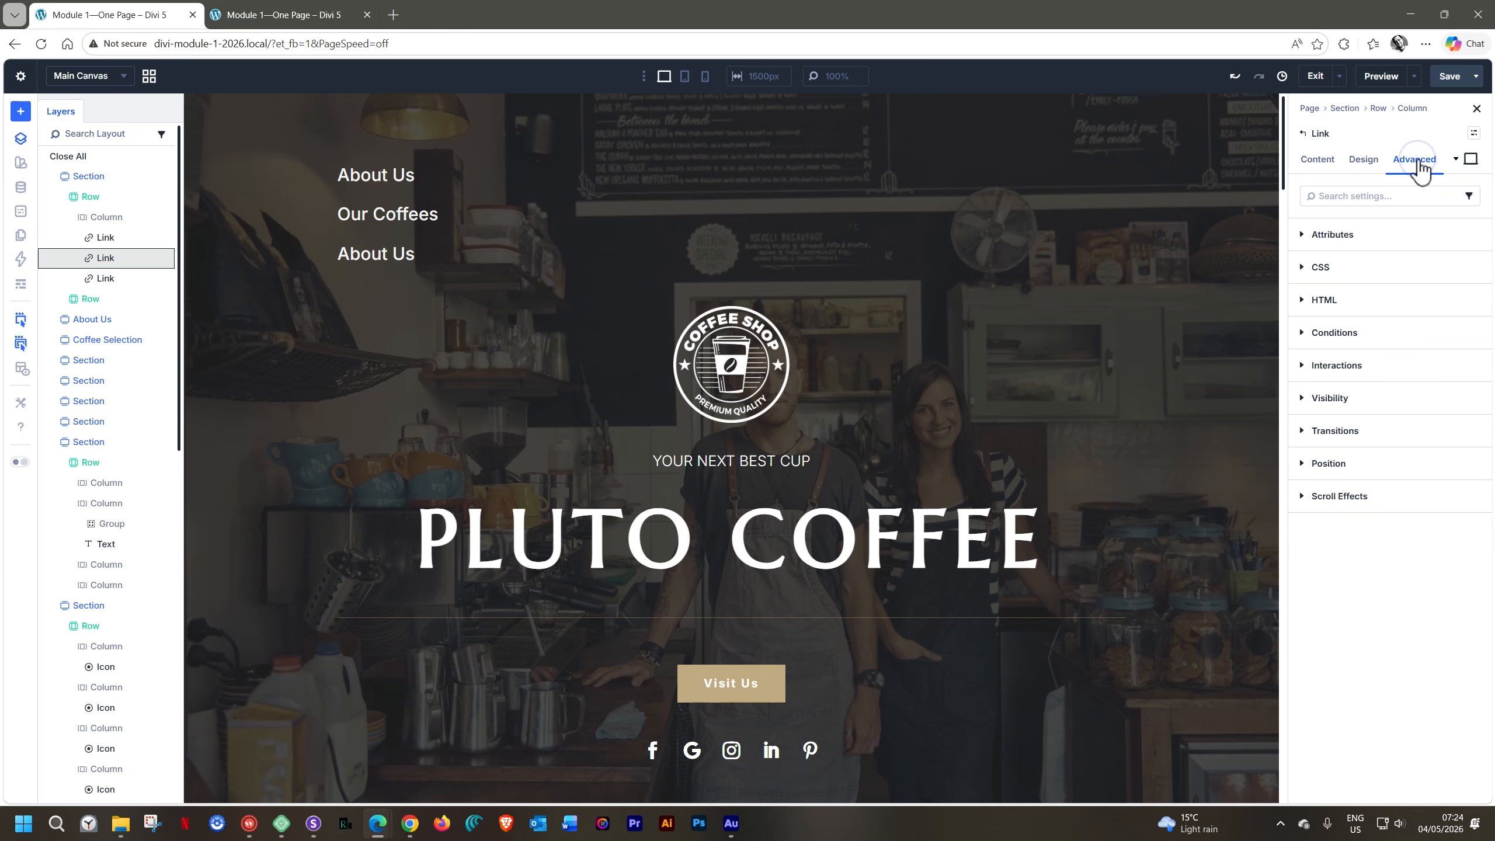
left_click(1302, 365)
left_click(1432, 393)
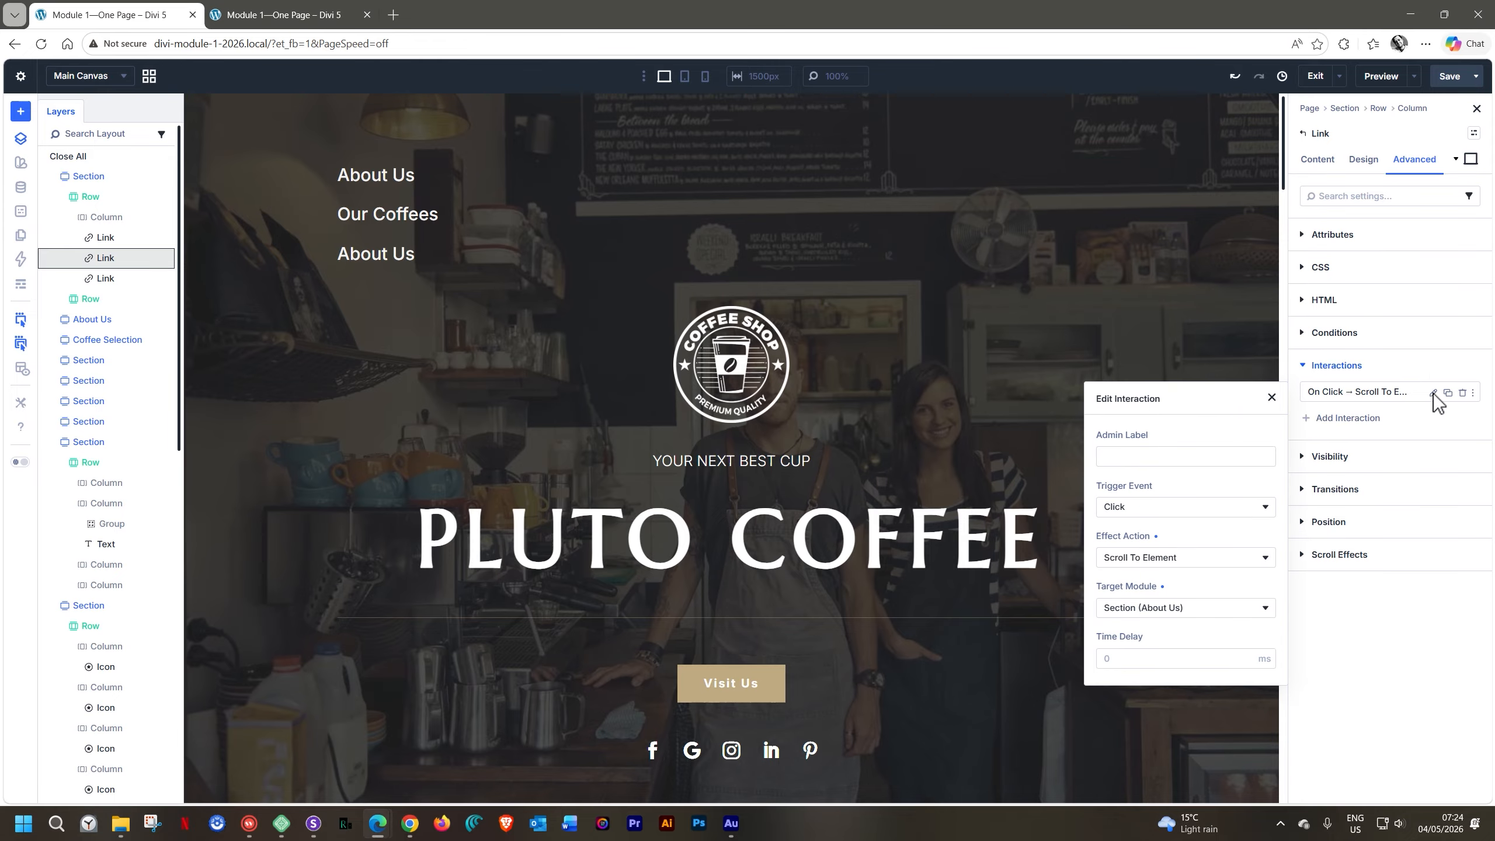
left_click(1143, 609)
scroll(1234, 522, "down", 2)
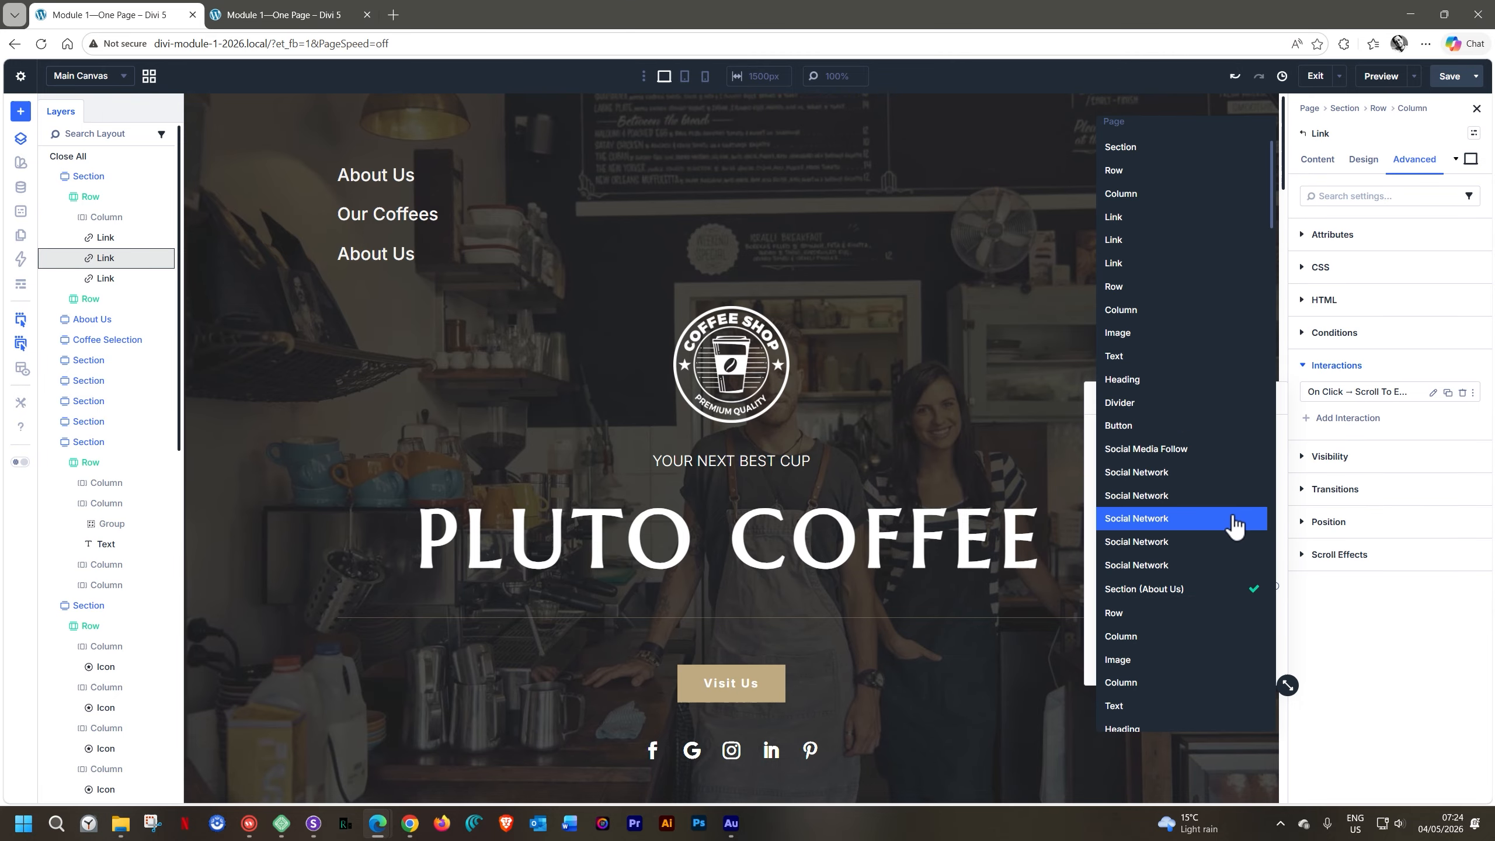
scroll(1239, 500, "down", 4)
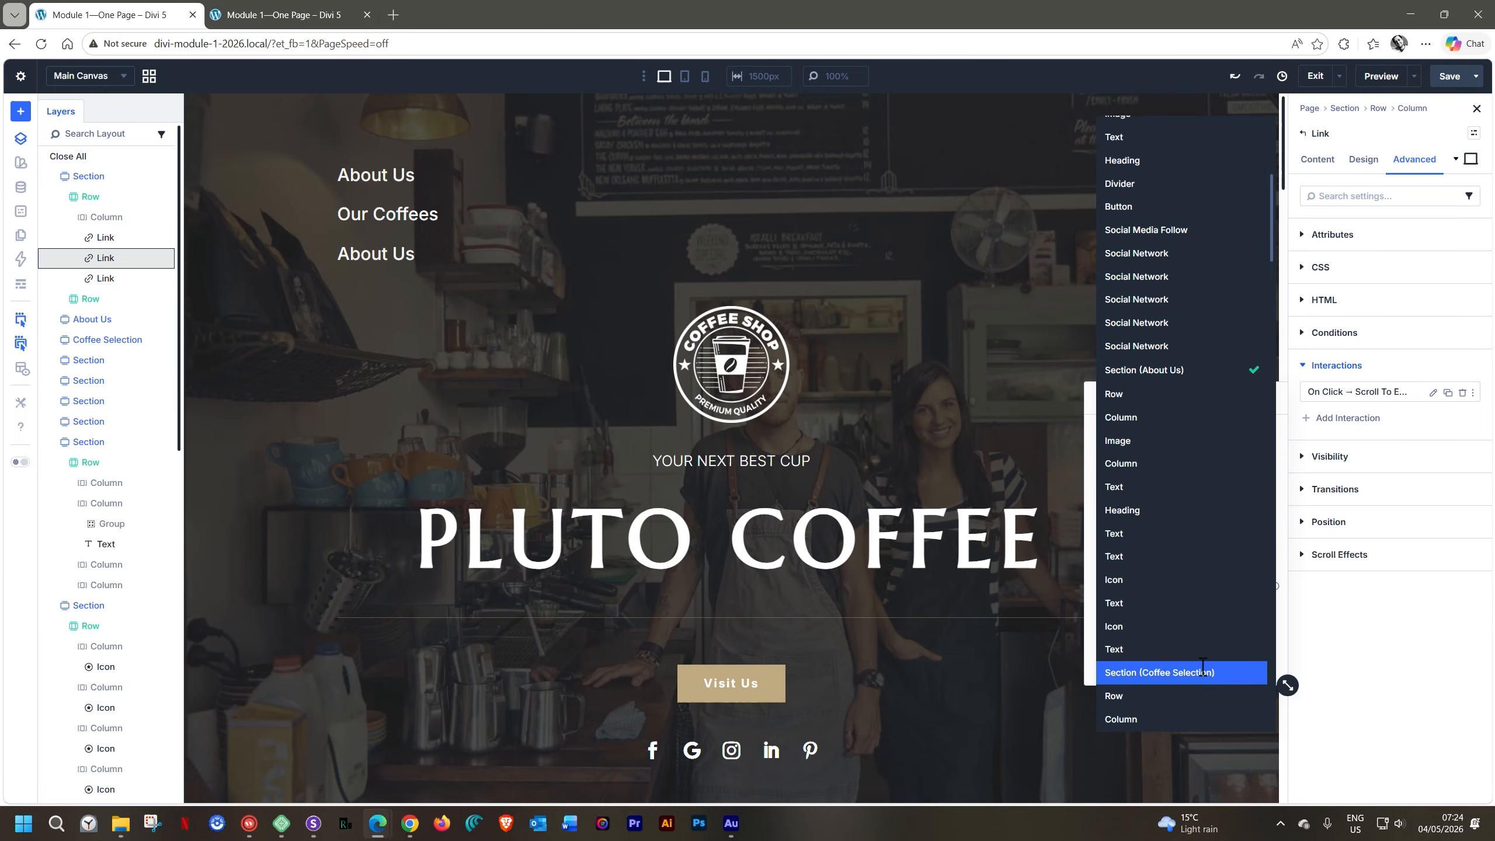
left_click(1202, 672)
left_click(1353, 633)
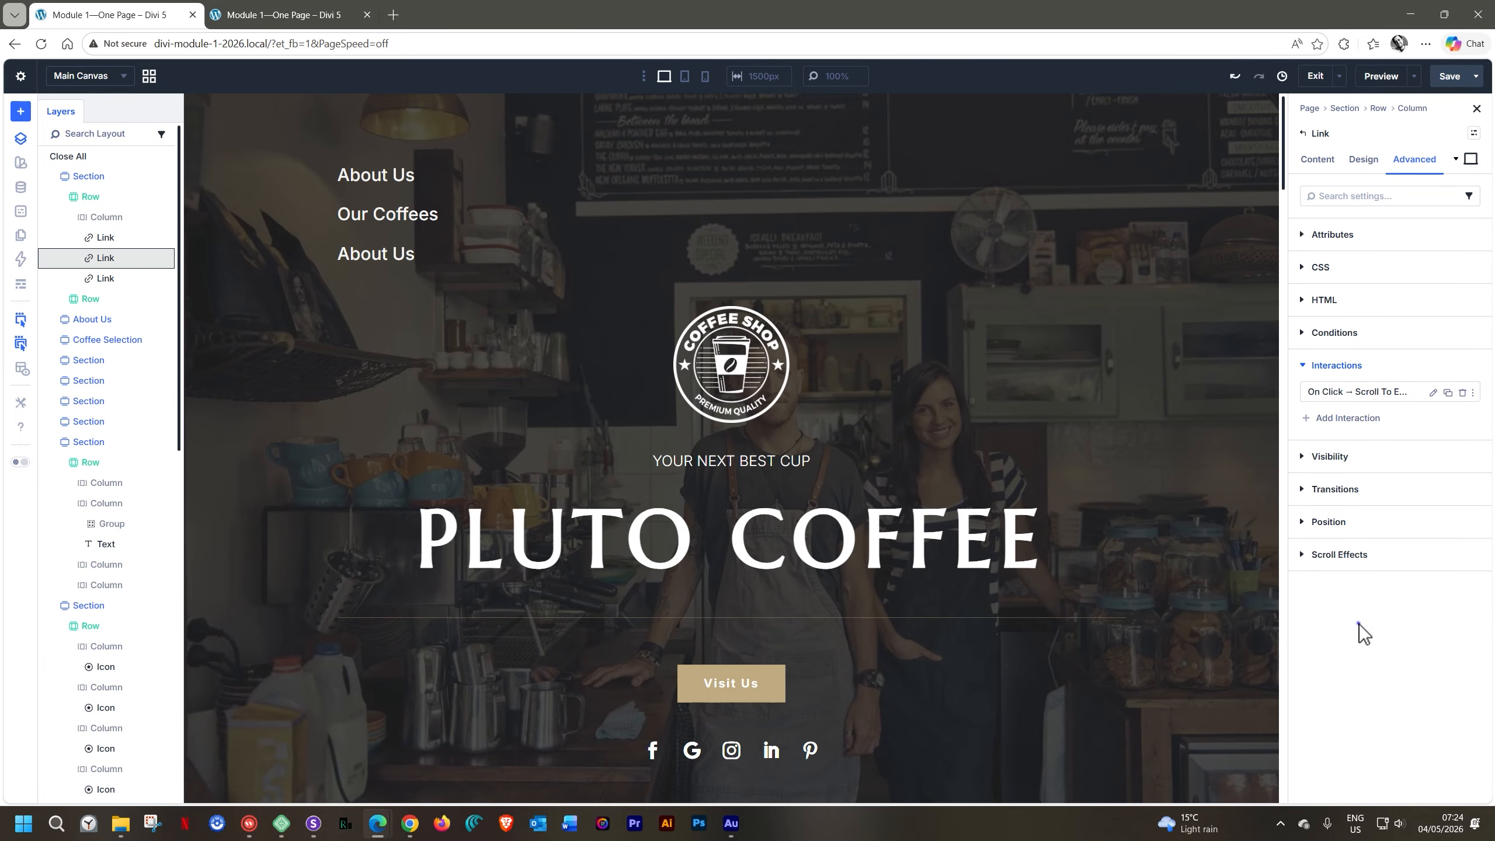
Step: Change the text of the third hero link to "Contact Us"
left_click(392, 254)
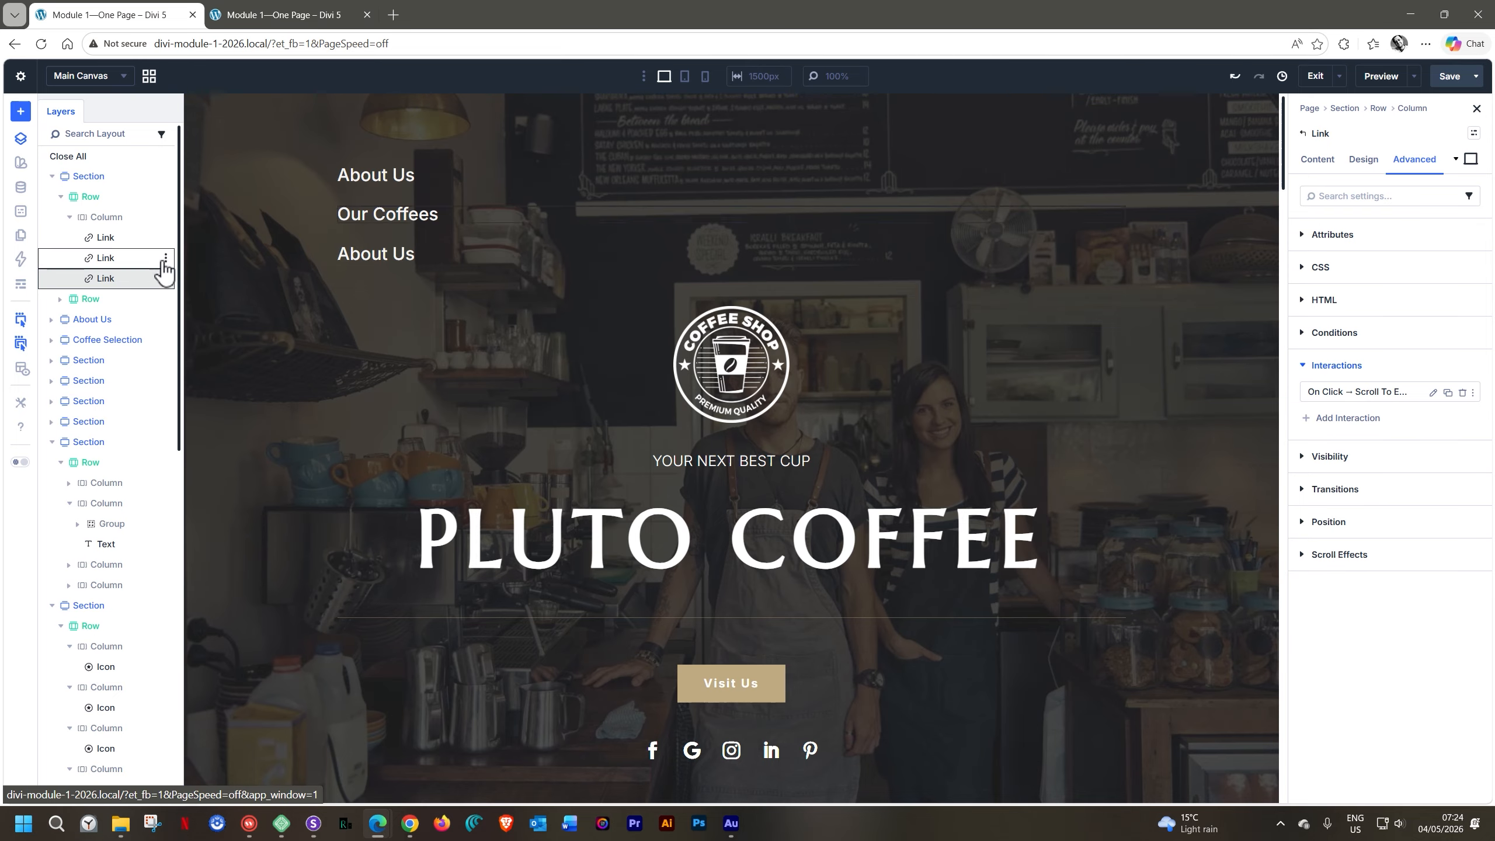
left_click(1307, 158)
left_click(1304, 235)
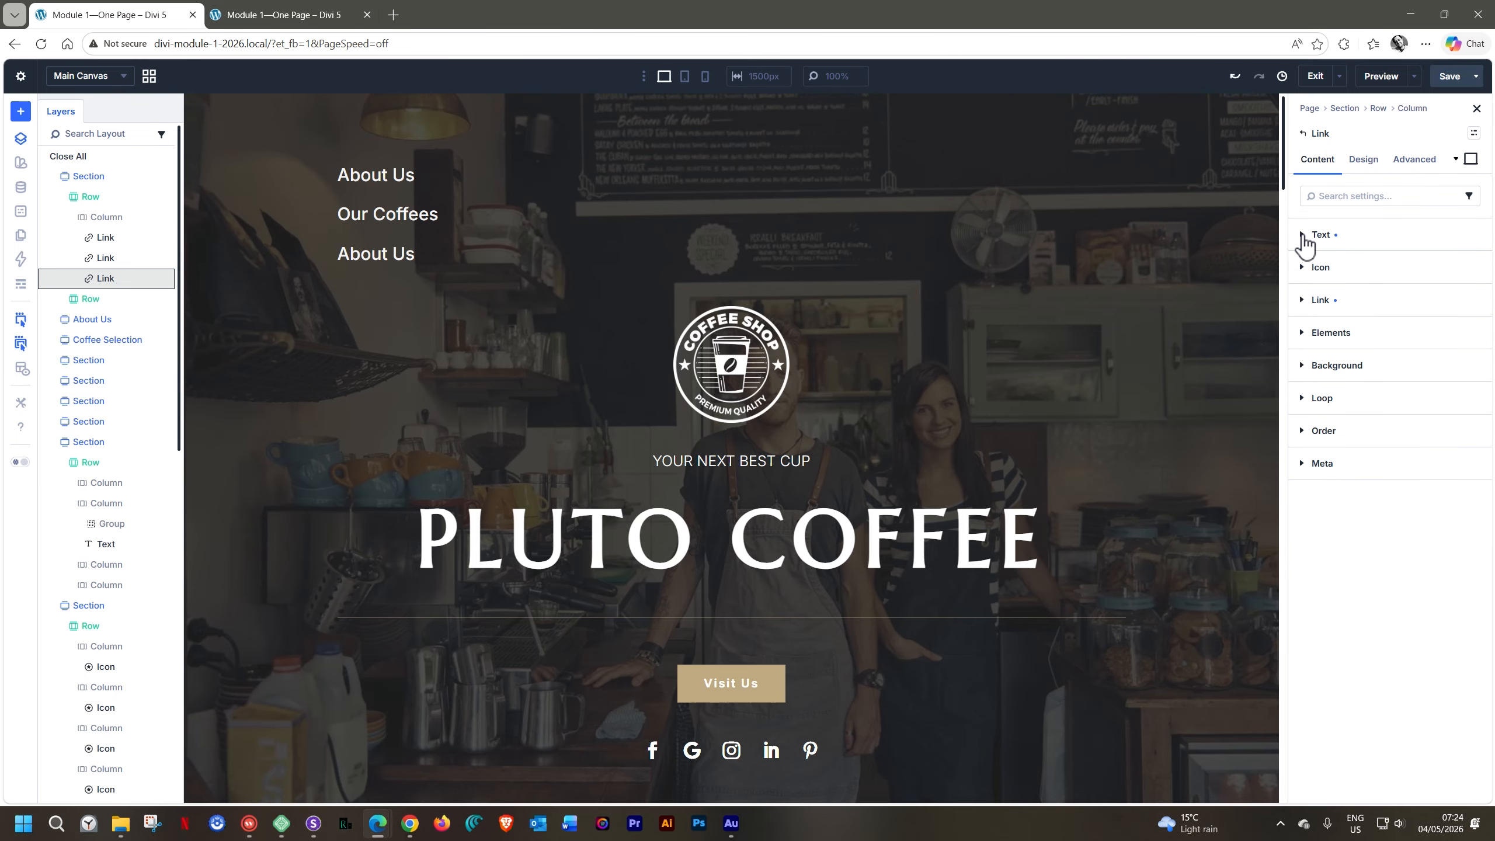
double_click(1324, 314)
type("Contact Us")
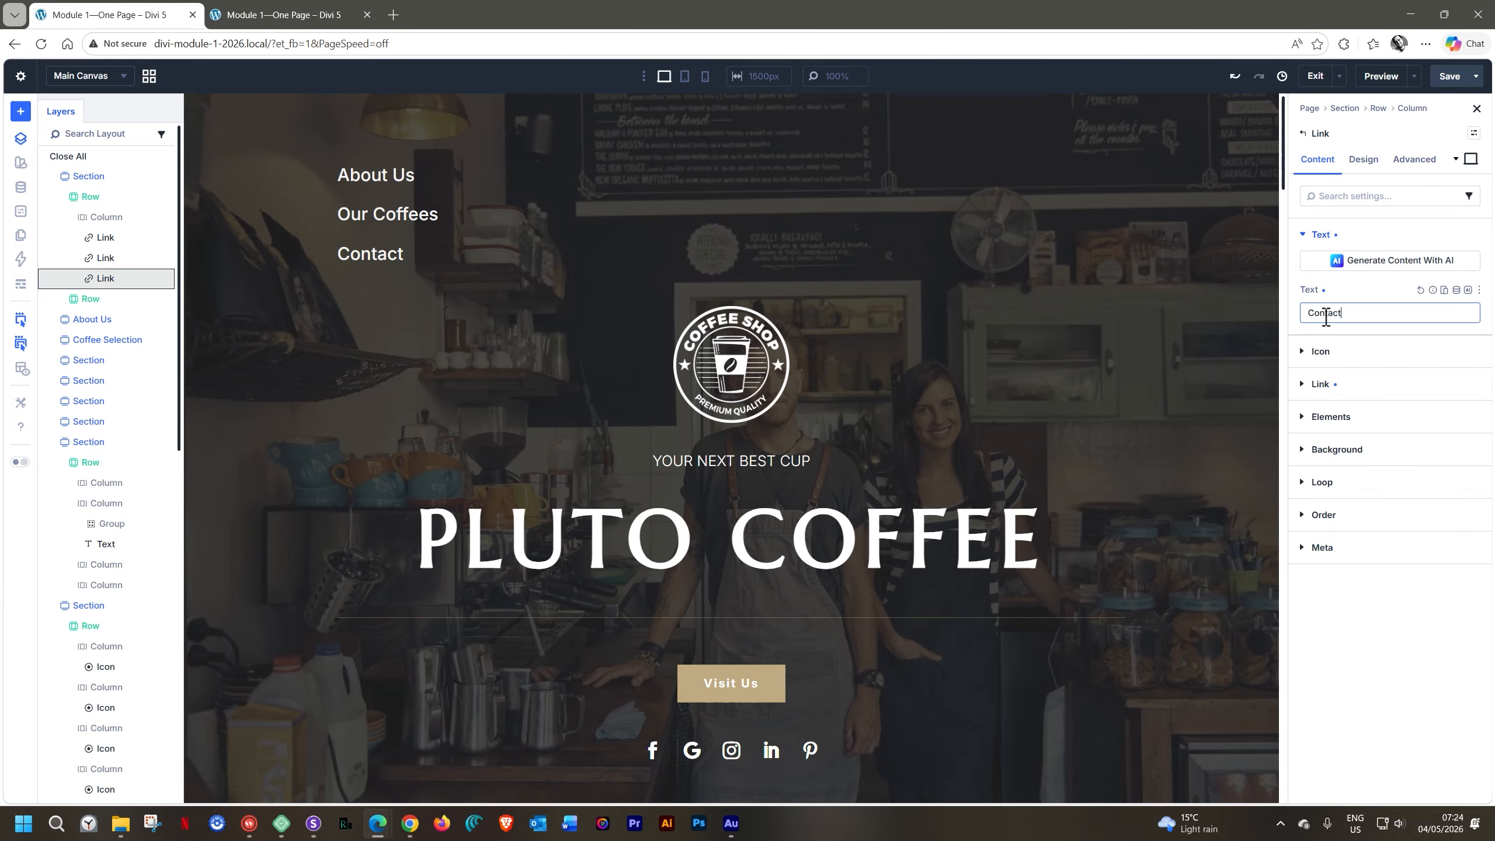
Step: Set the target module of the Contact Us link's Scroll To Element interaction to Section (Contact Us) and save the page
left_click(1410, 160)
left_click(1432, 393)
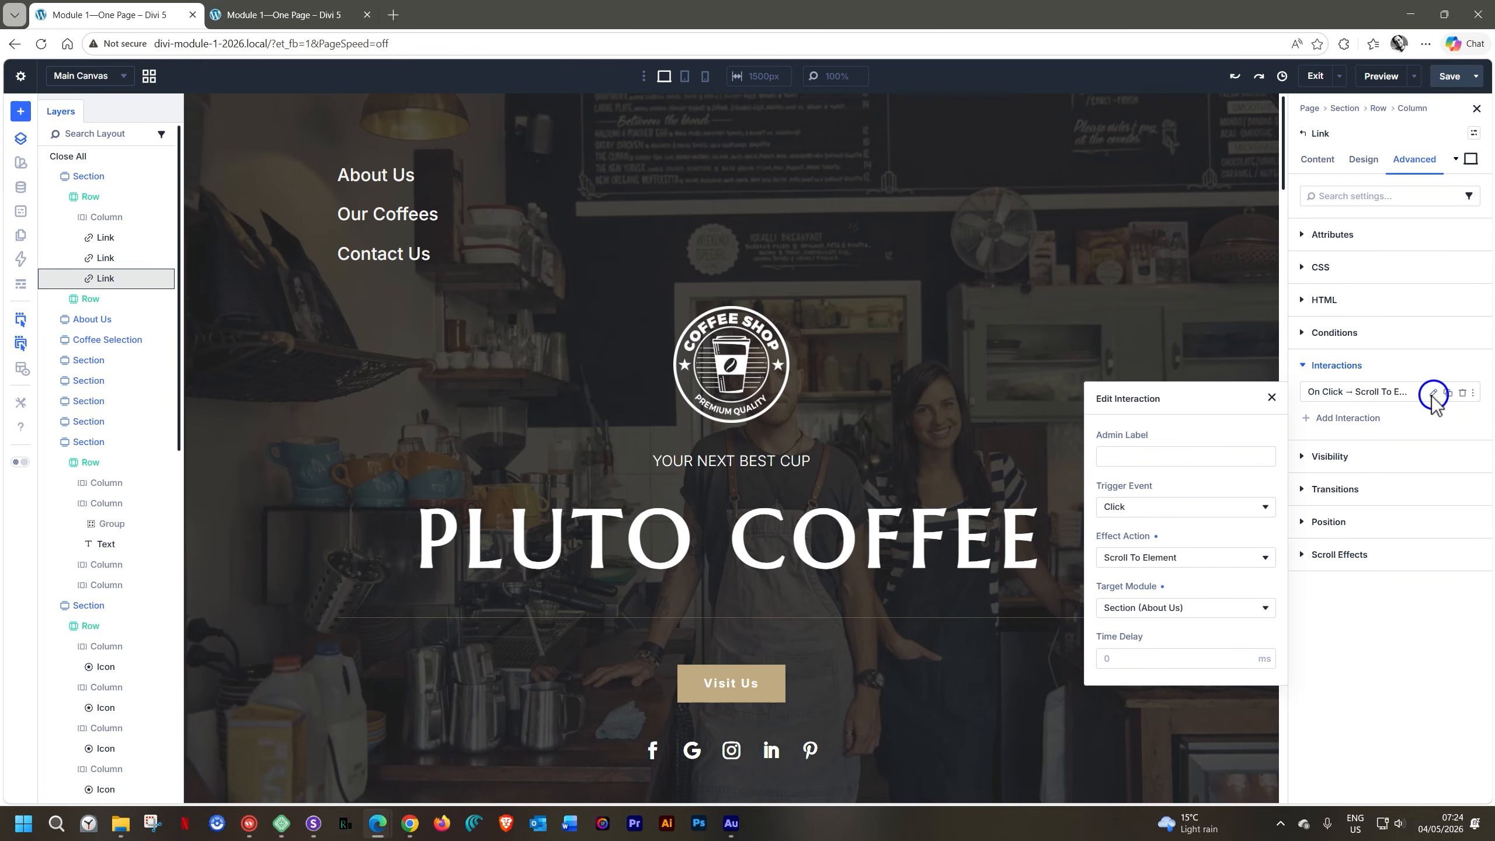
left_click(1141, 607)
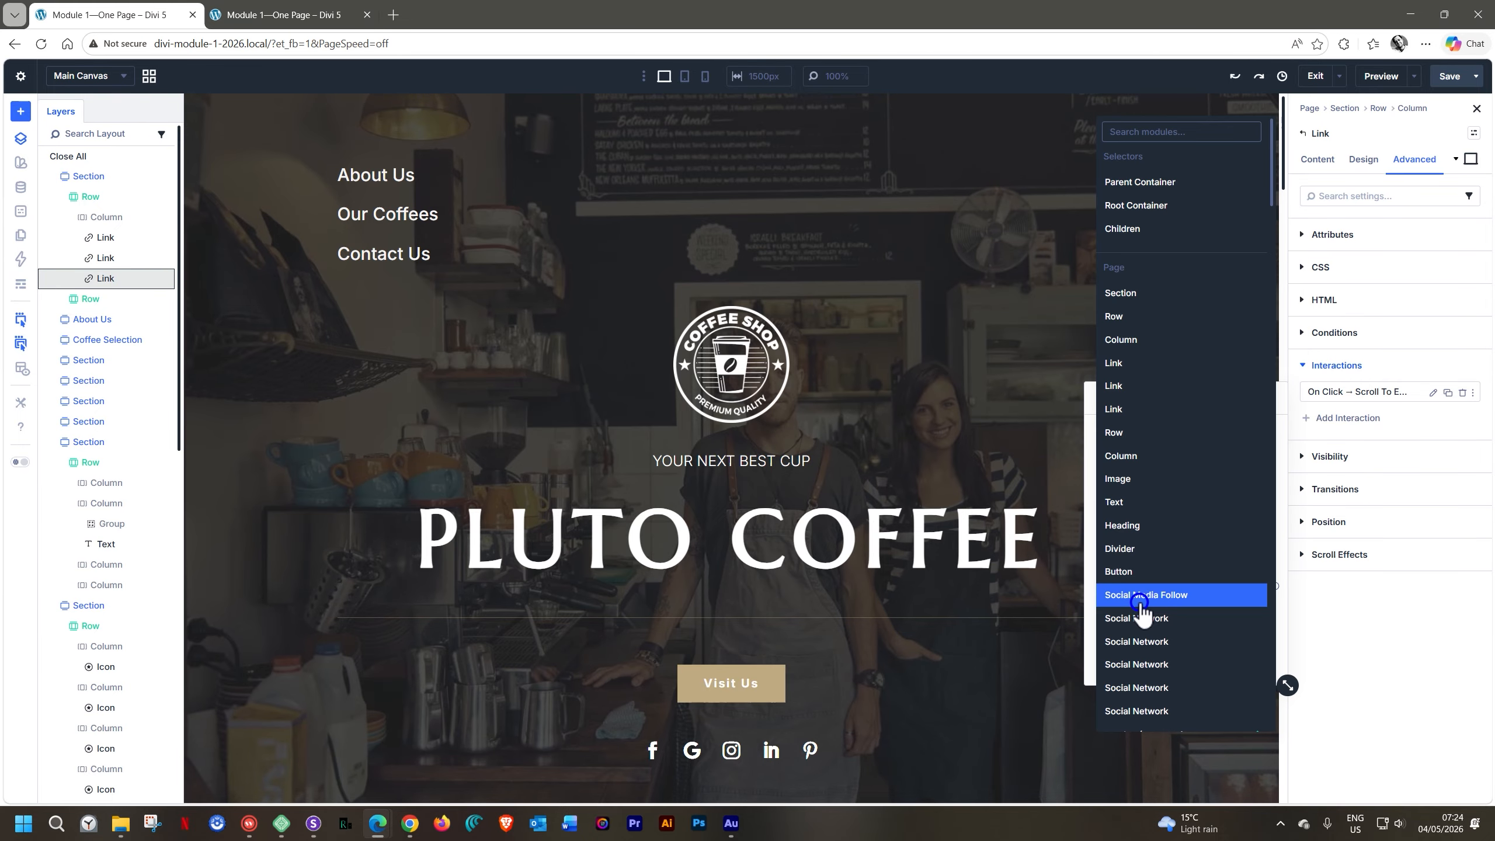
scroll(1142, 613, "down", 10)
scroll(1142, 612, "down", 8)
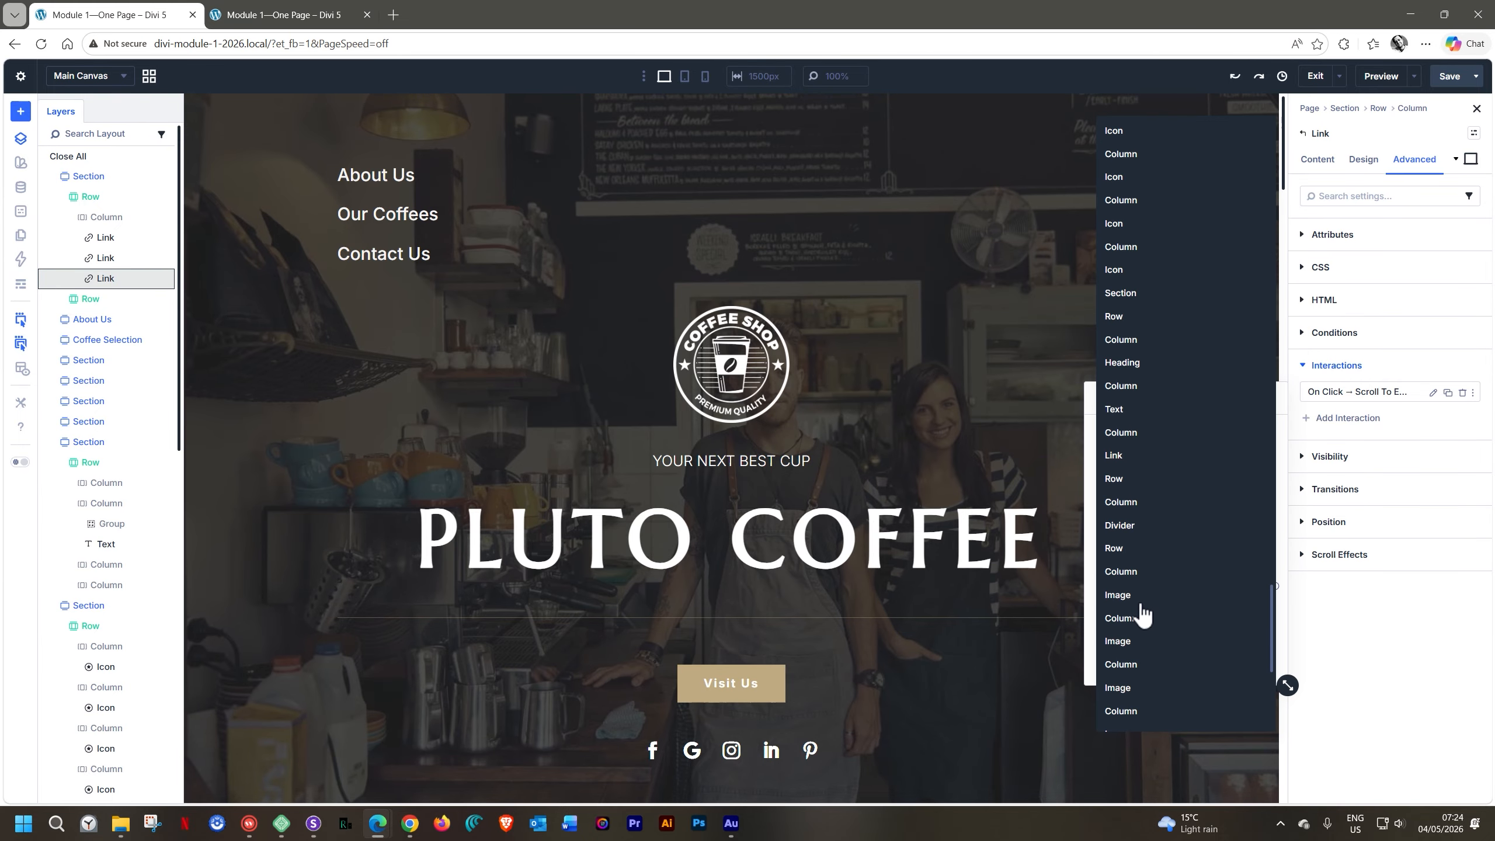
scroll(1141, 612, "down", 10)
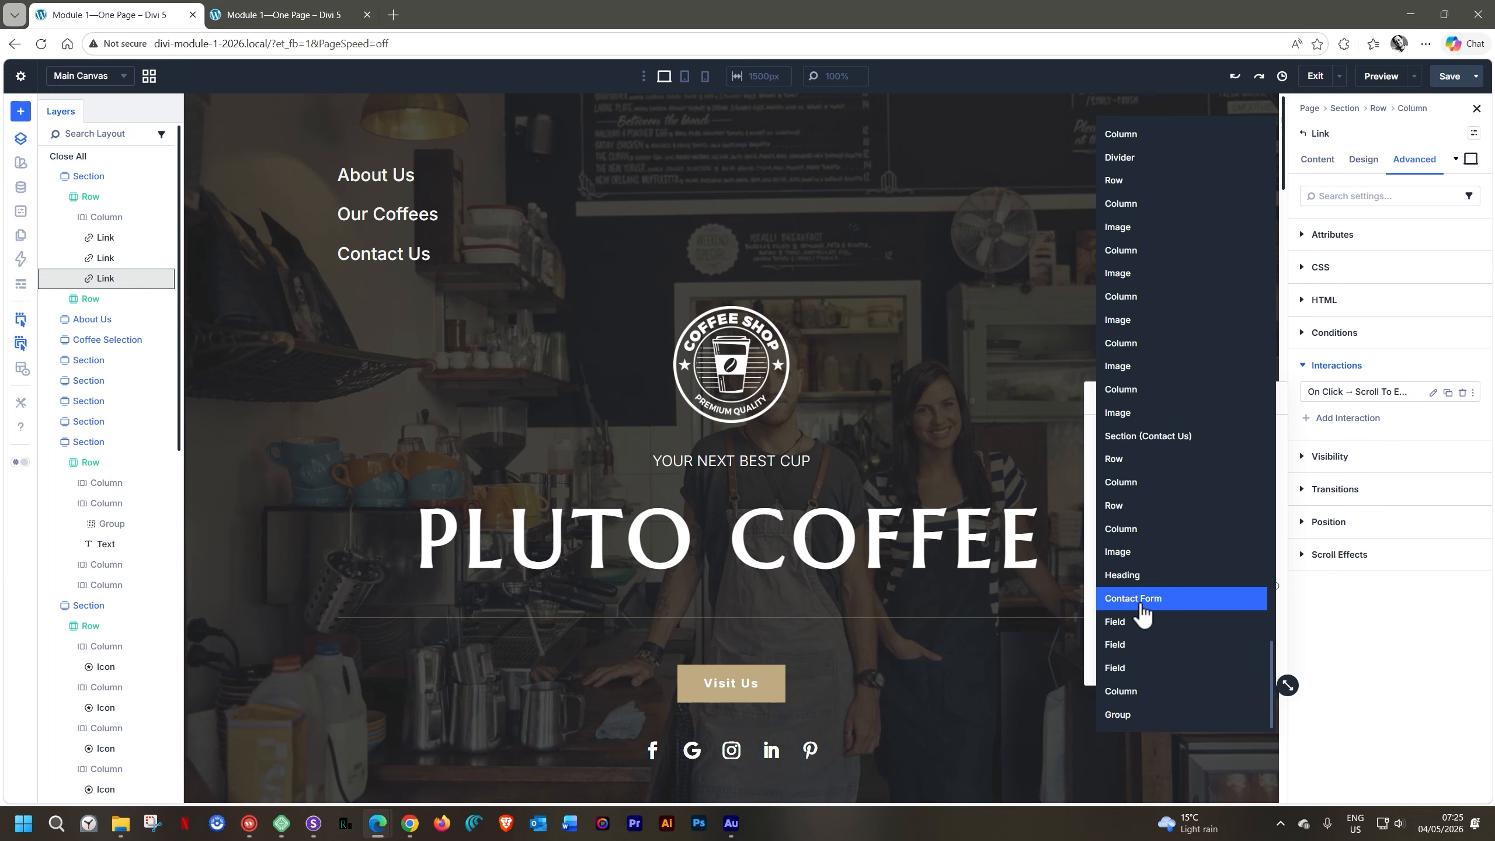
left_click(1144, 436)
left_click(1322, 601)
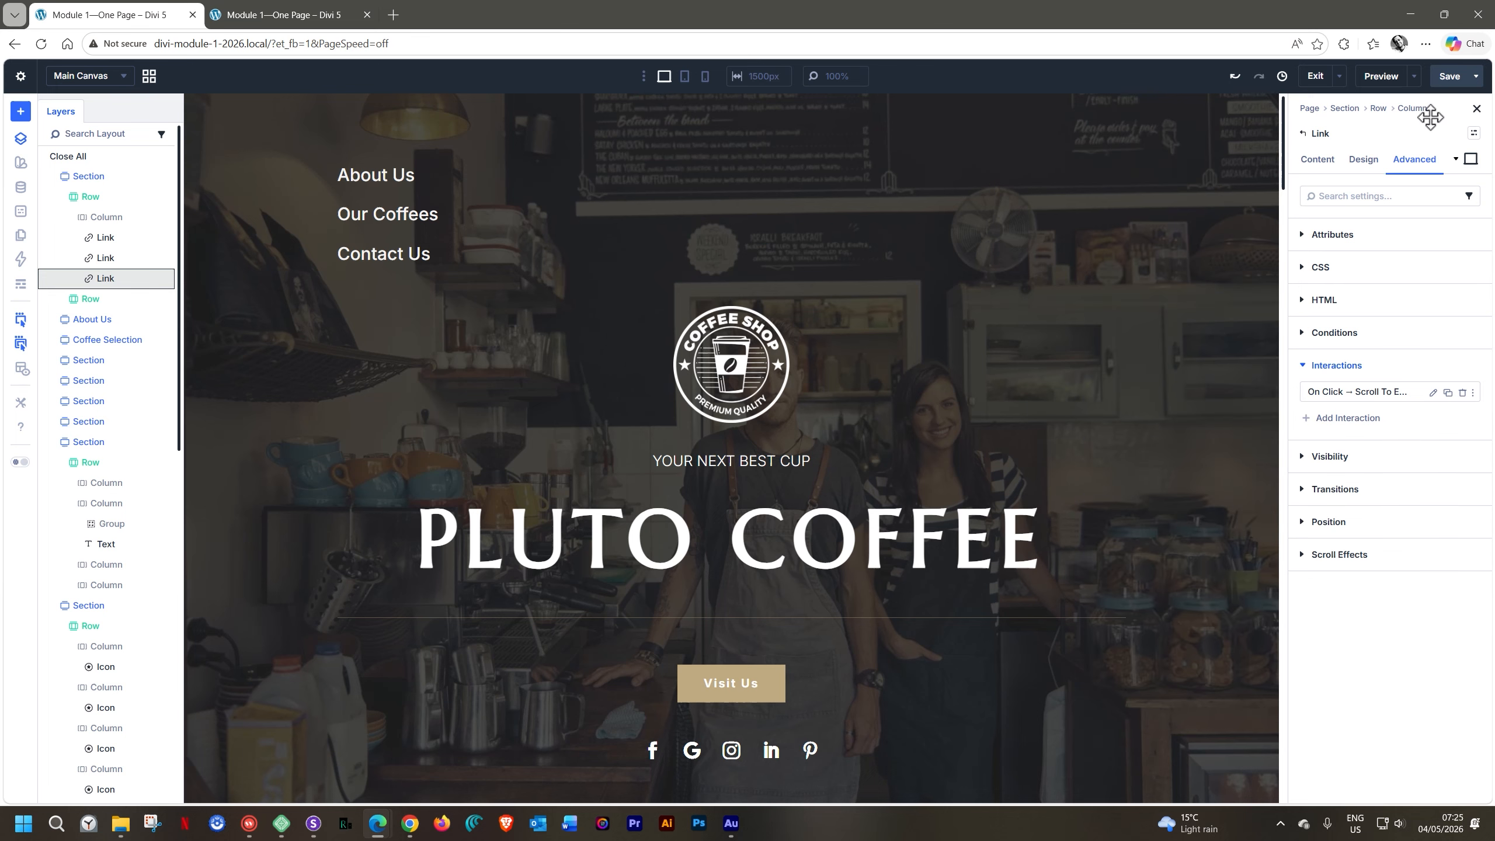
left_click(1450, 80)
Step: Reload the page preview in the other browser tab, test the Our Coffees and Contact Us links, and return to the builder
left_click(312, 15)
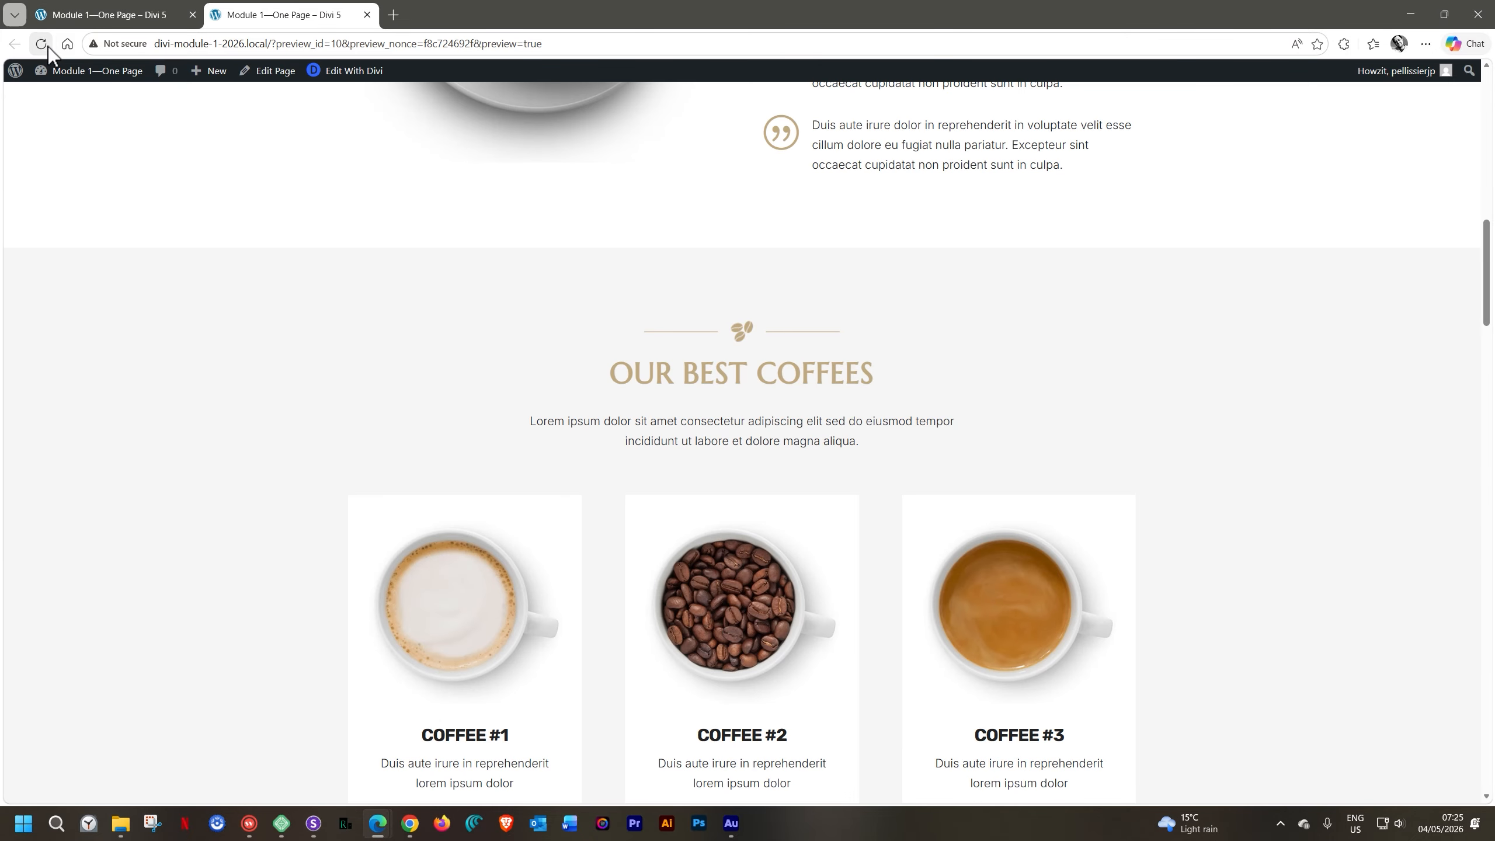
left_click(48, 46)
scroll(391, 212, "up", 13)
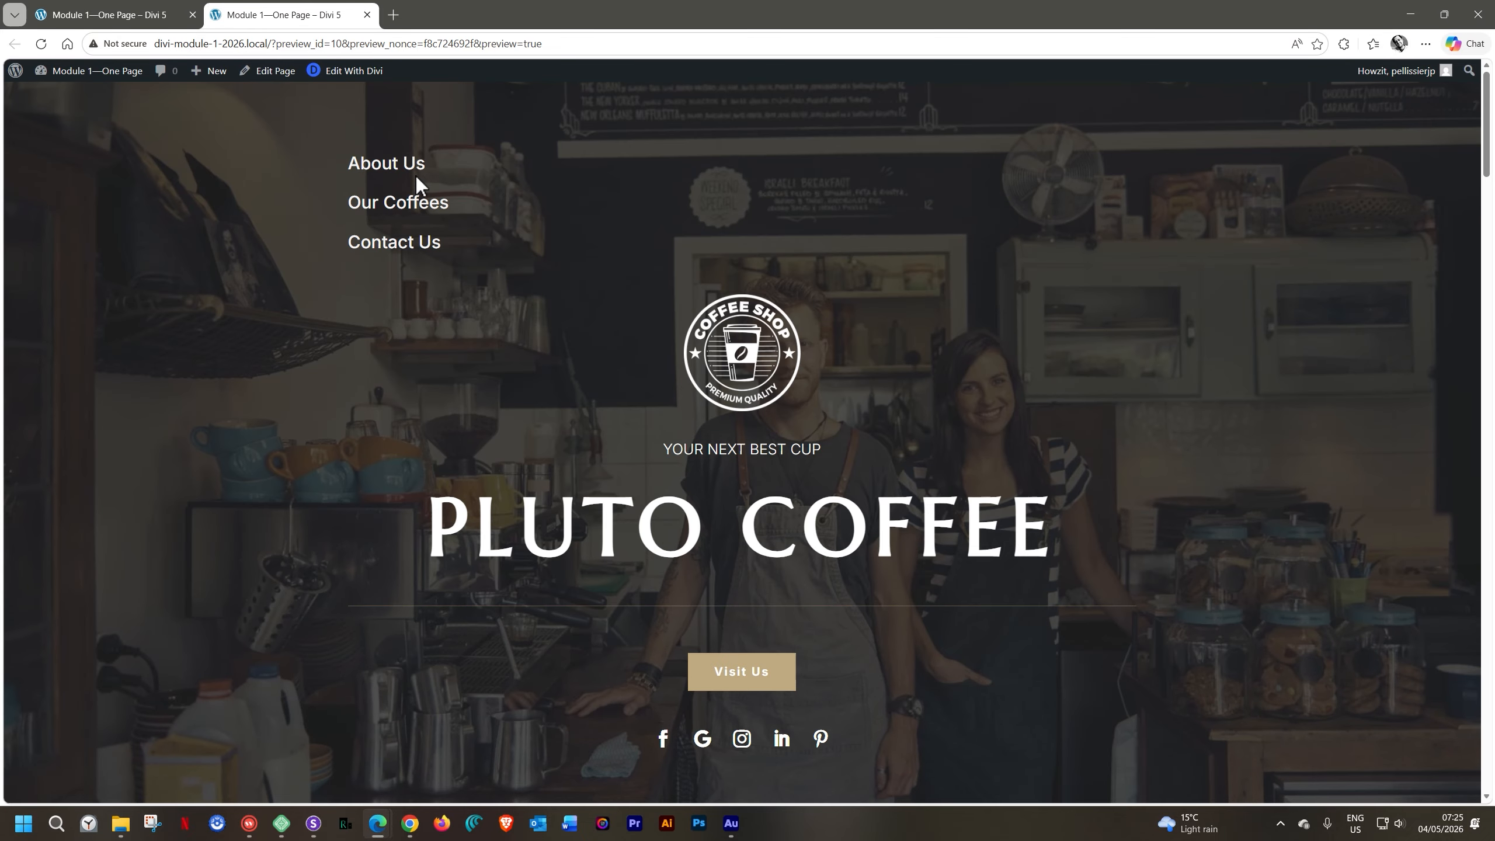
left_click(395, 203)
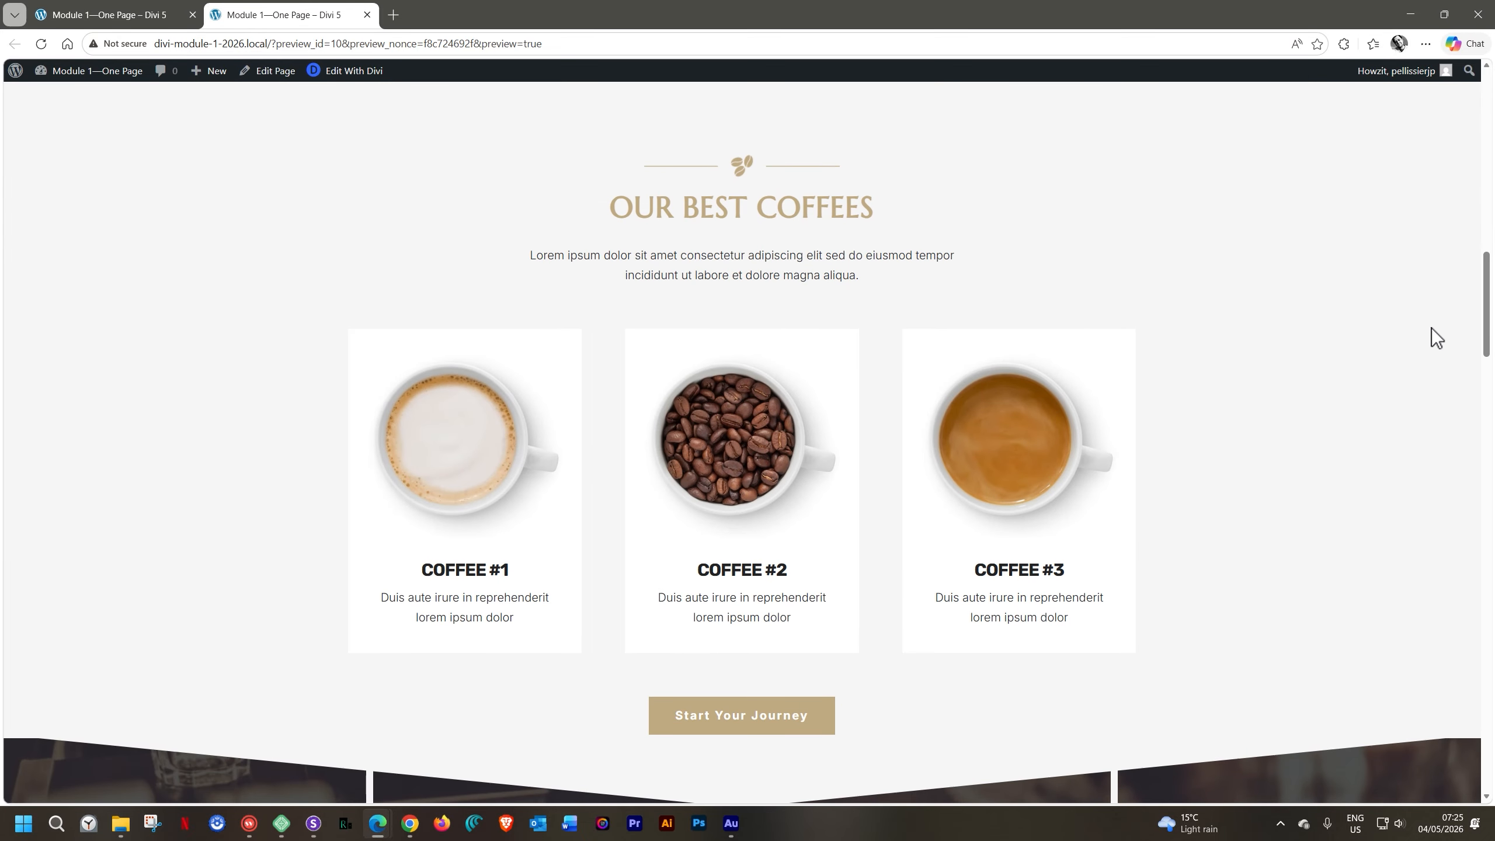
left_click_drag(1484, 311, 1489, 112)
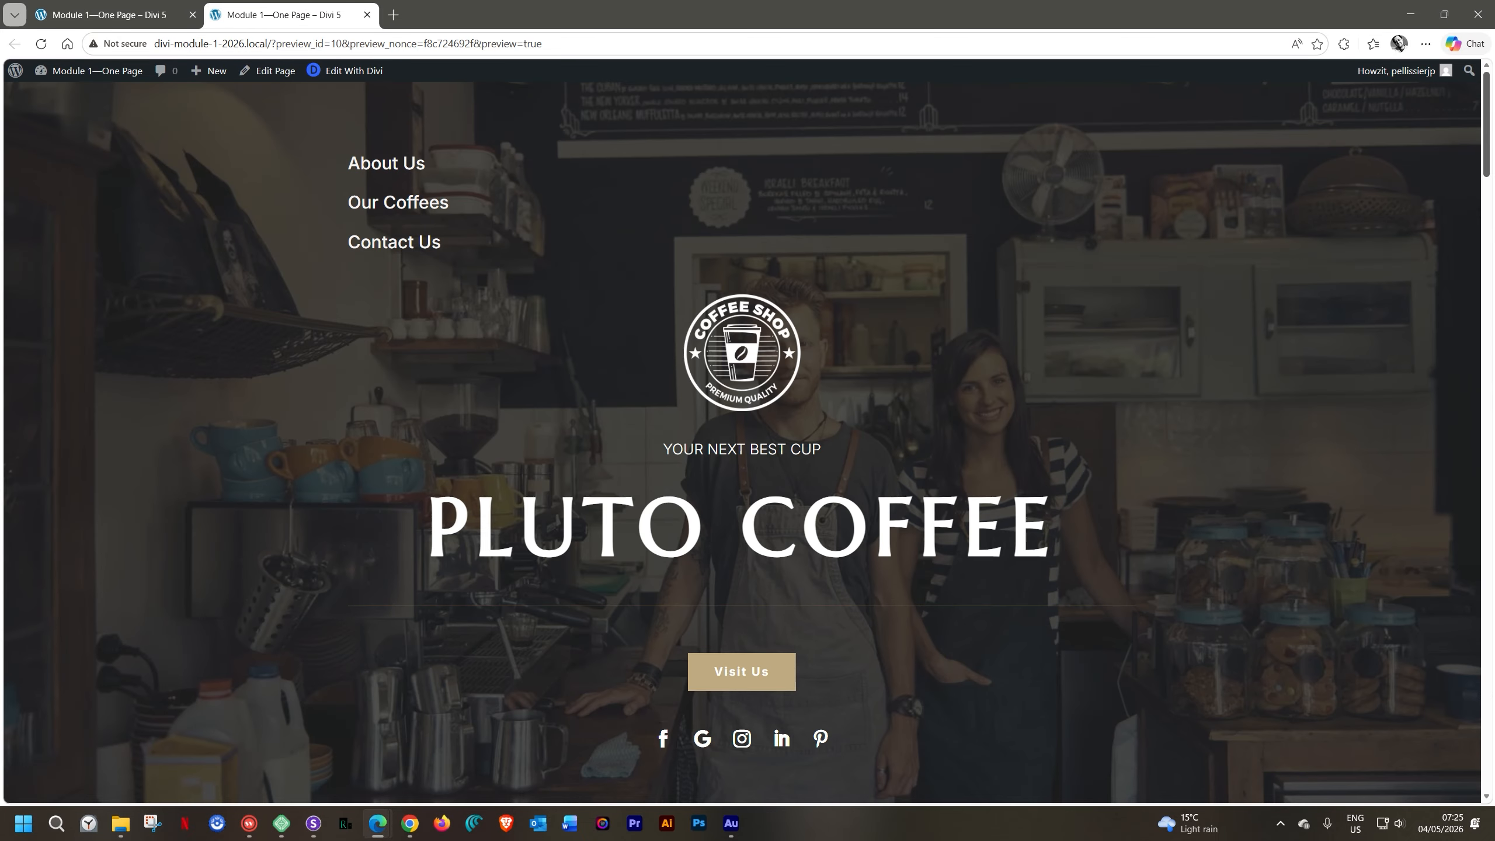
left_click(375, 242)
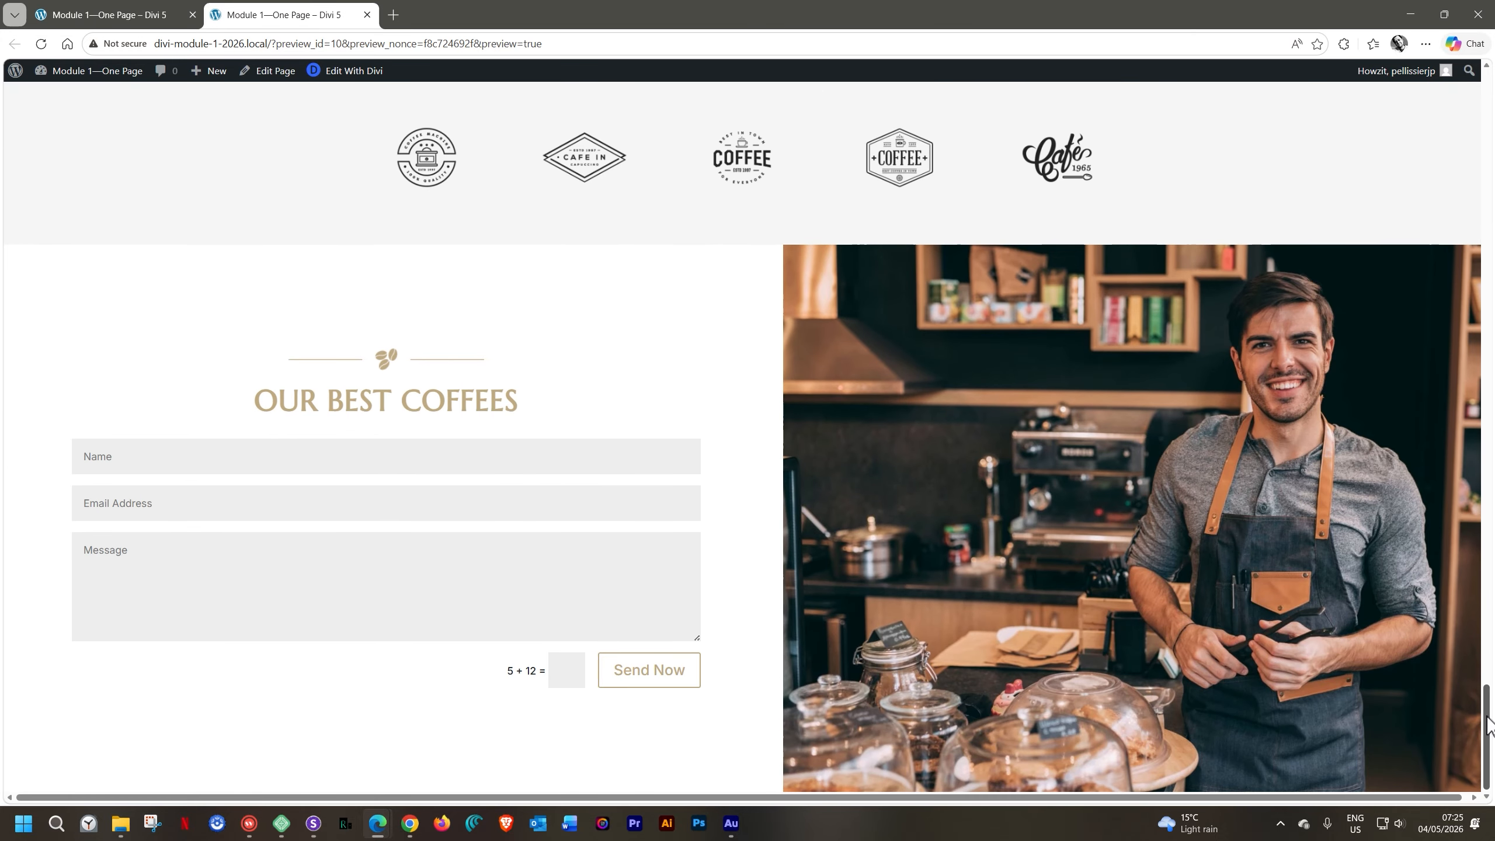
left_click_drag(1489, 724, 1491, 109)
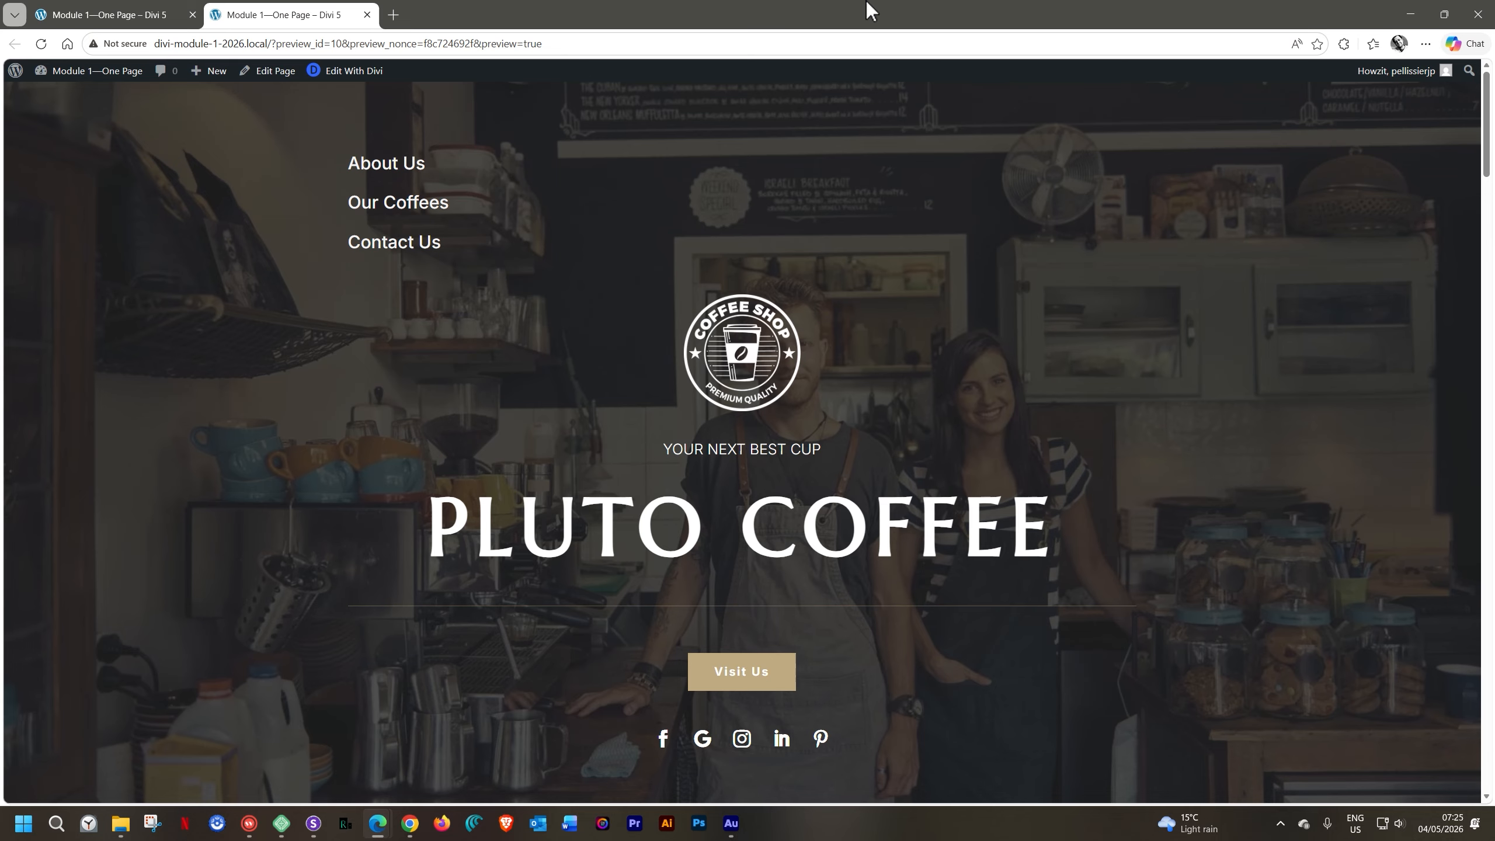
left_click(126, 16)
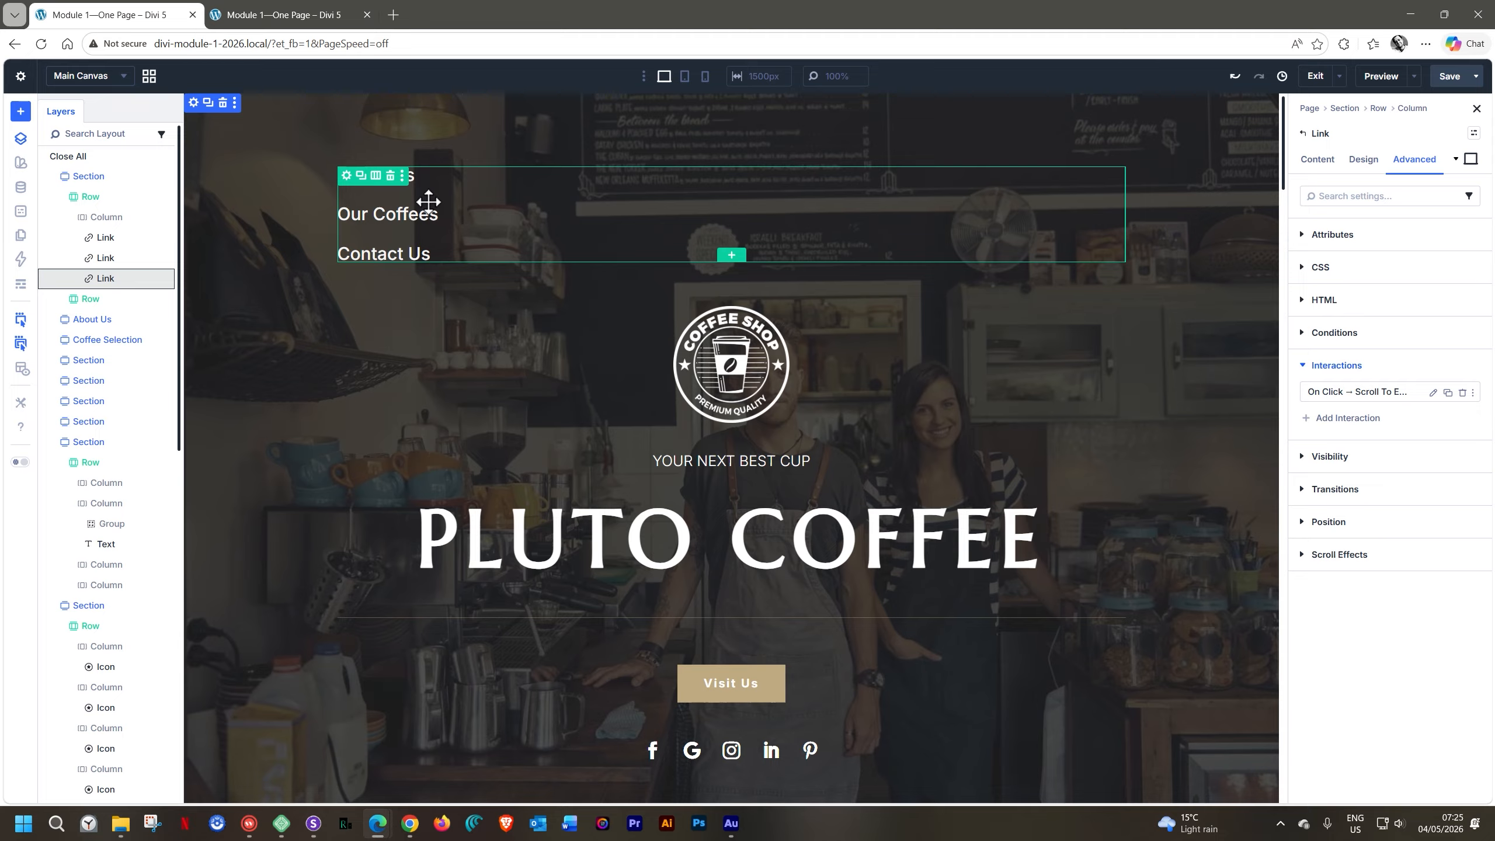
Step: Set the layout direction of the column holding the three hero links to Row
left_click(118, 216)
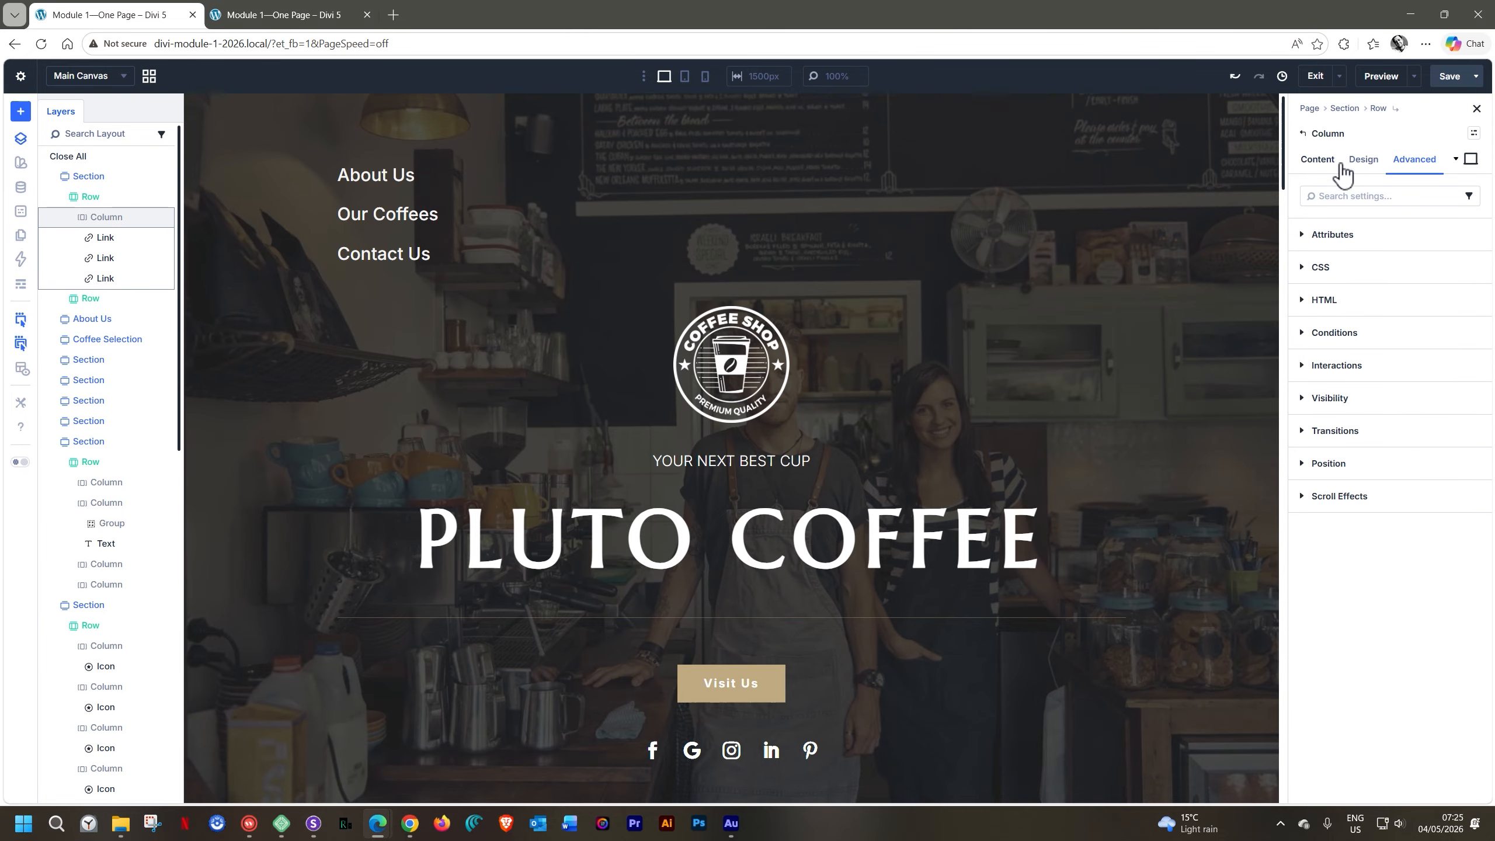
left_click(1363, 160)
left_click(1301, 237)
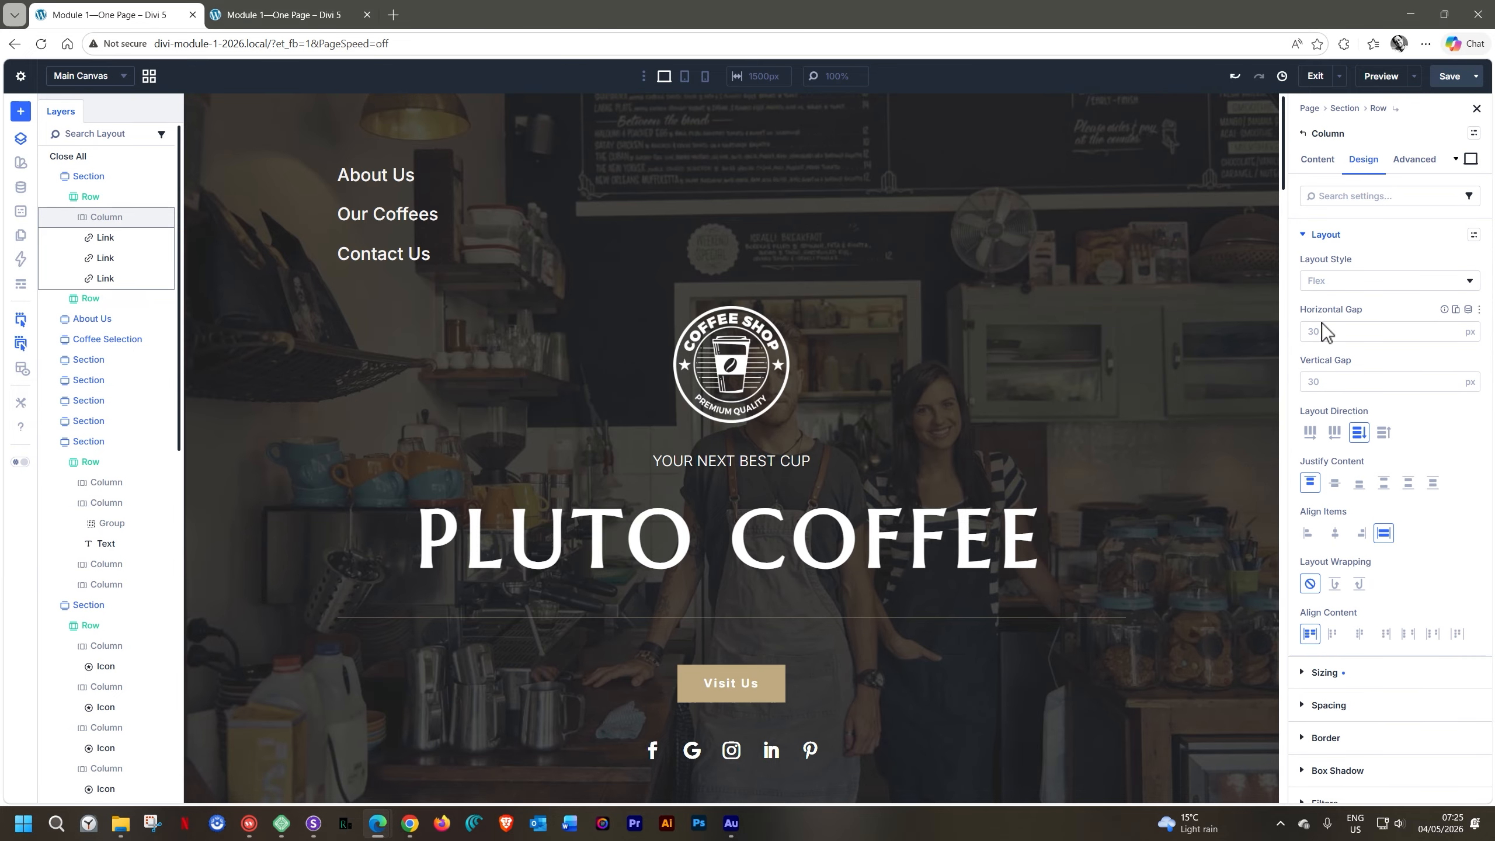
left_click(1311, 436)
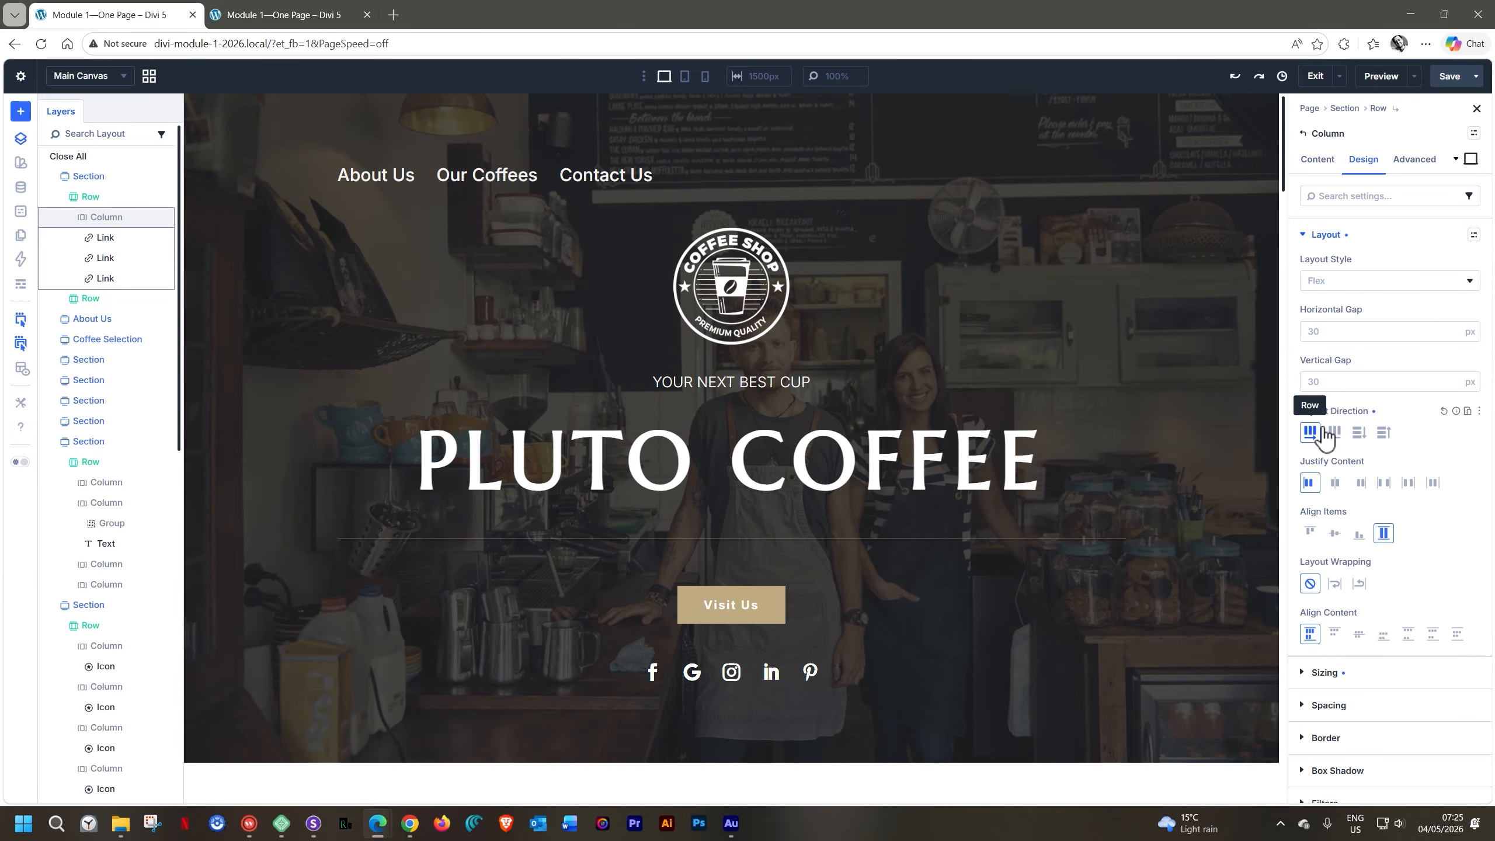
Step: Set the link column's vertical and horizontal gaps to 45 px and justify its content to the center
left_click(1335, 387)
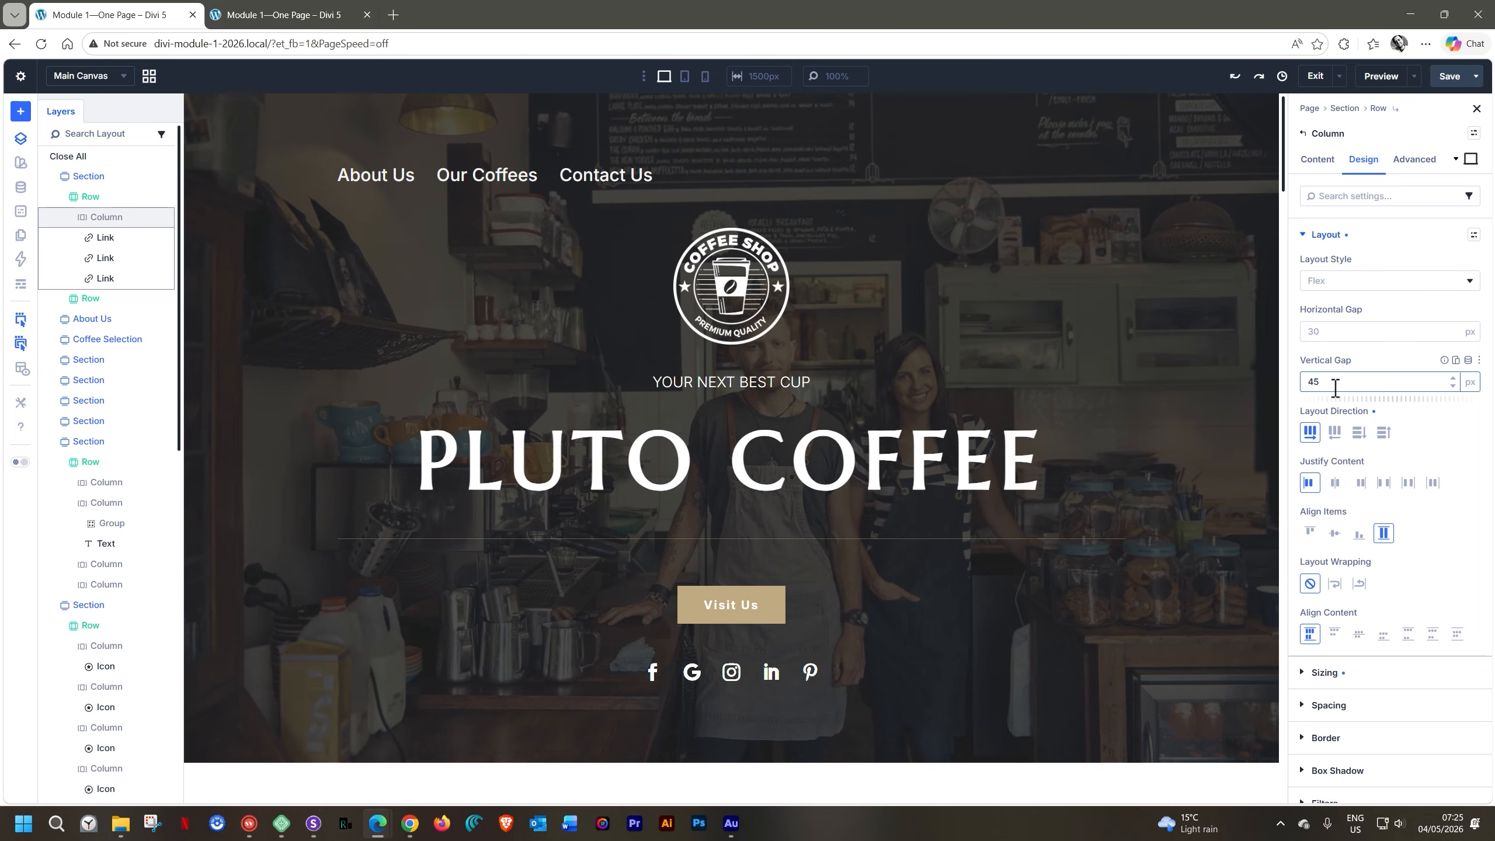
left_click(1329, 331)
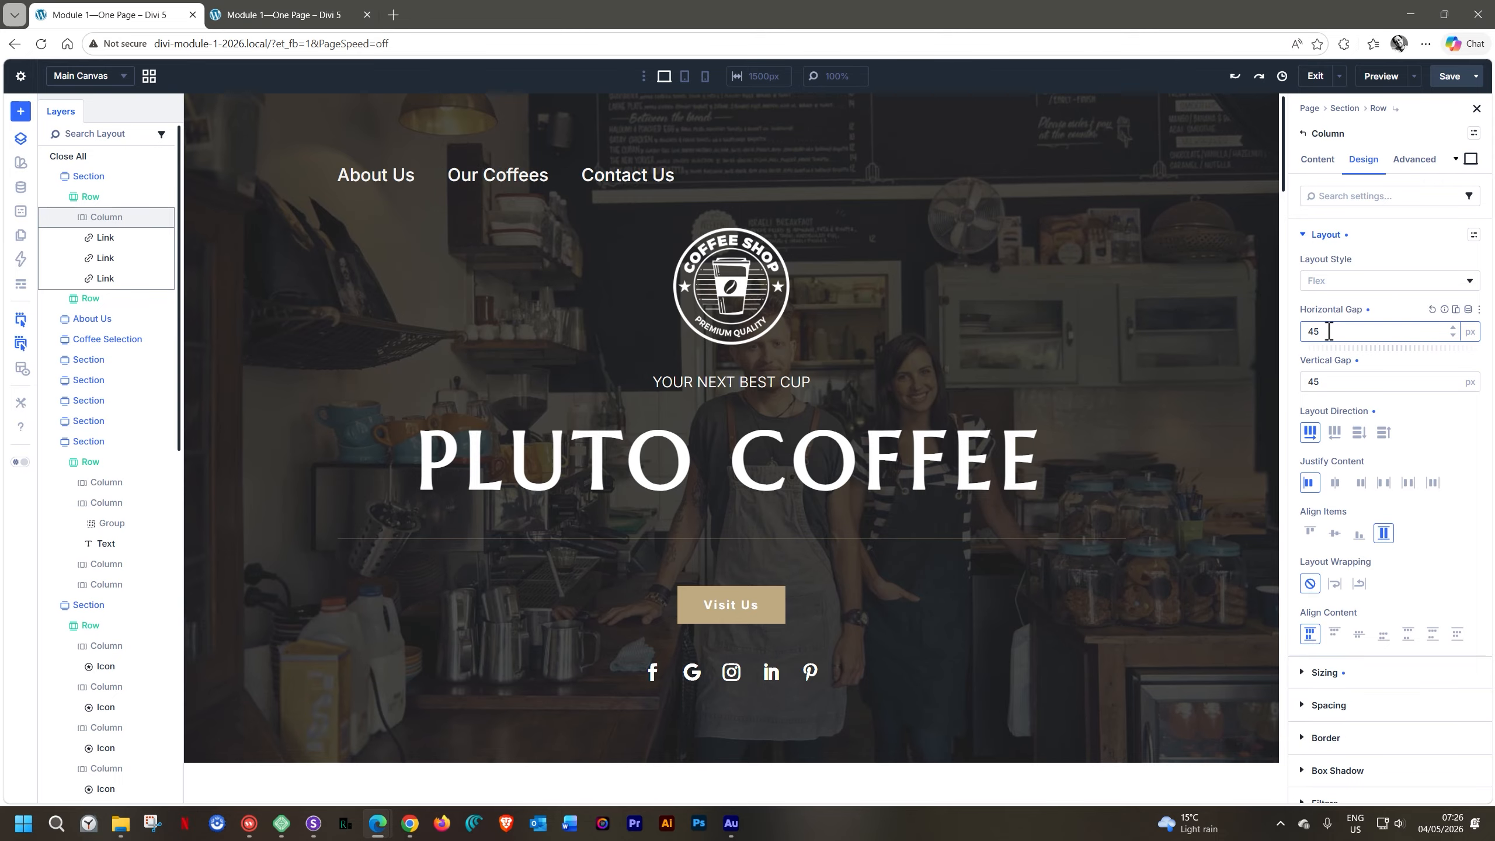
left_click(1335, 483)
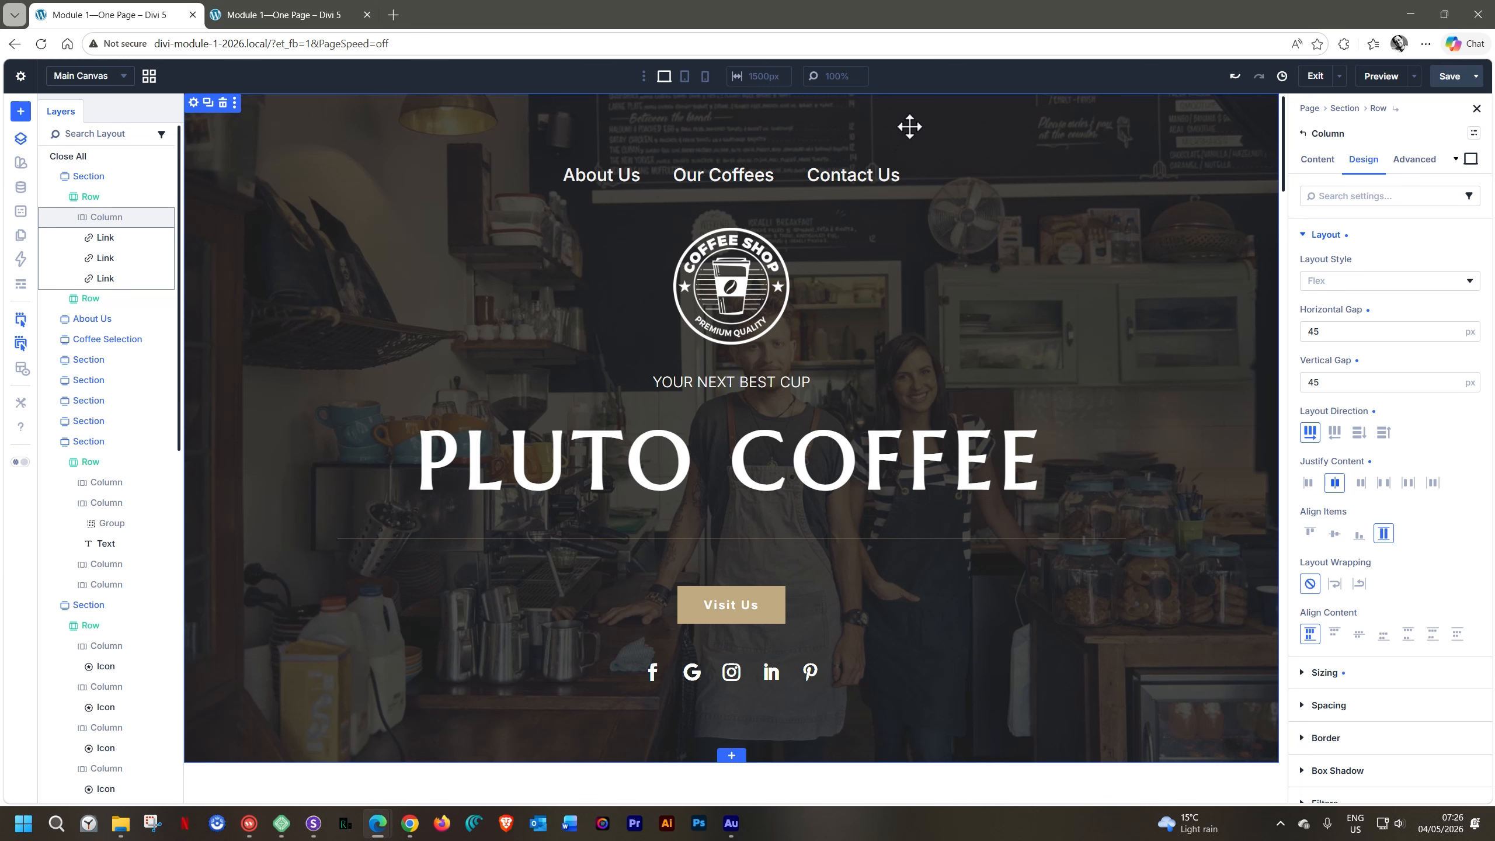
Step: Set the hero section's top and bottom padding to 50 px
left_click(275, 138)
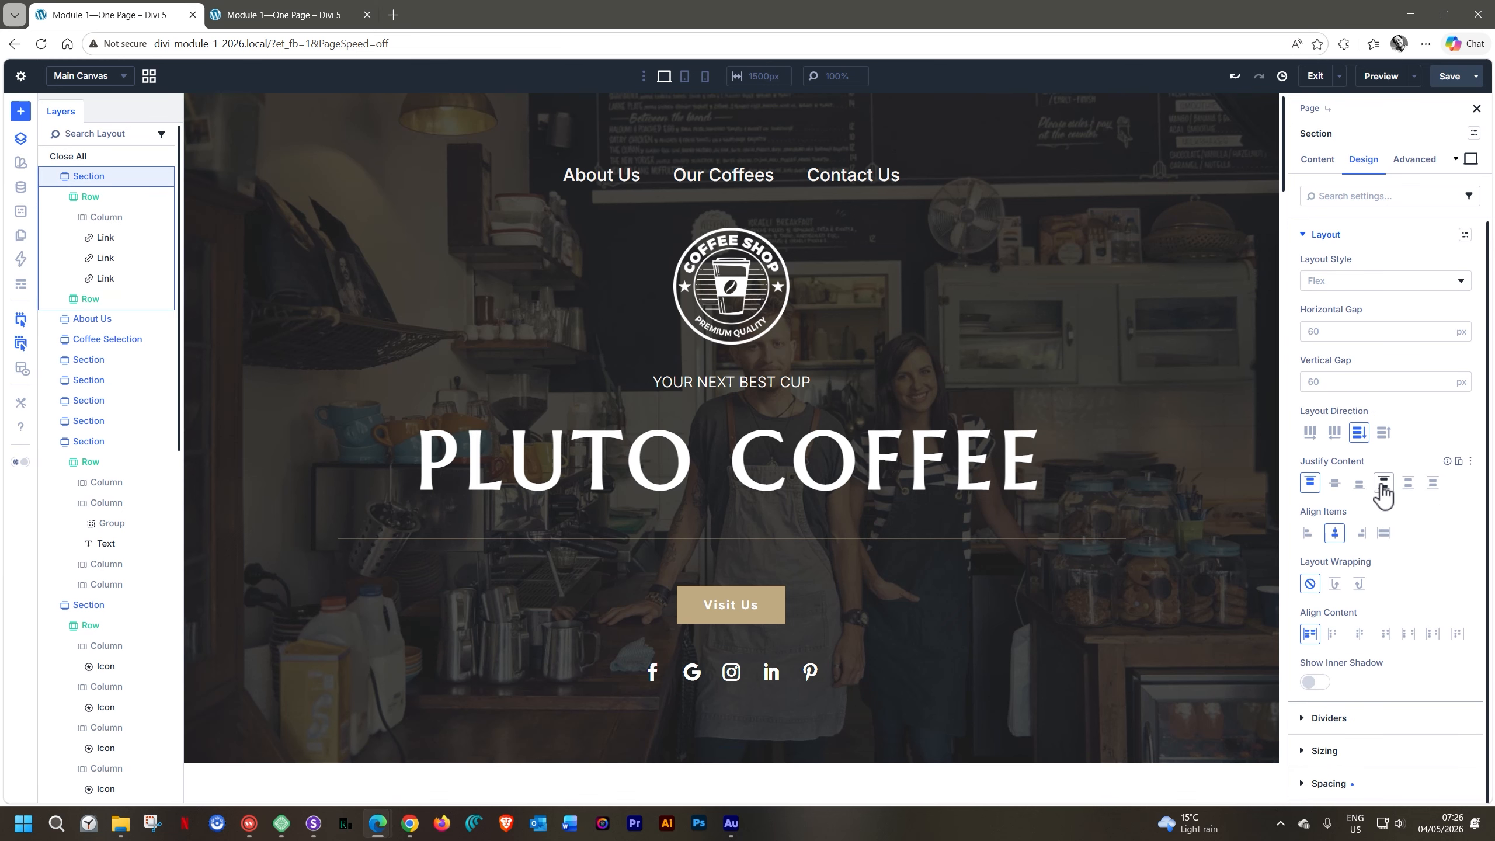
left_click(1309, 782)
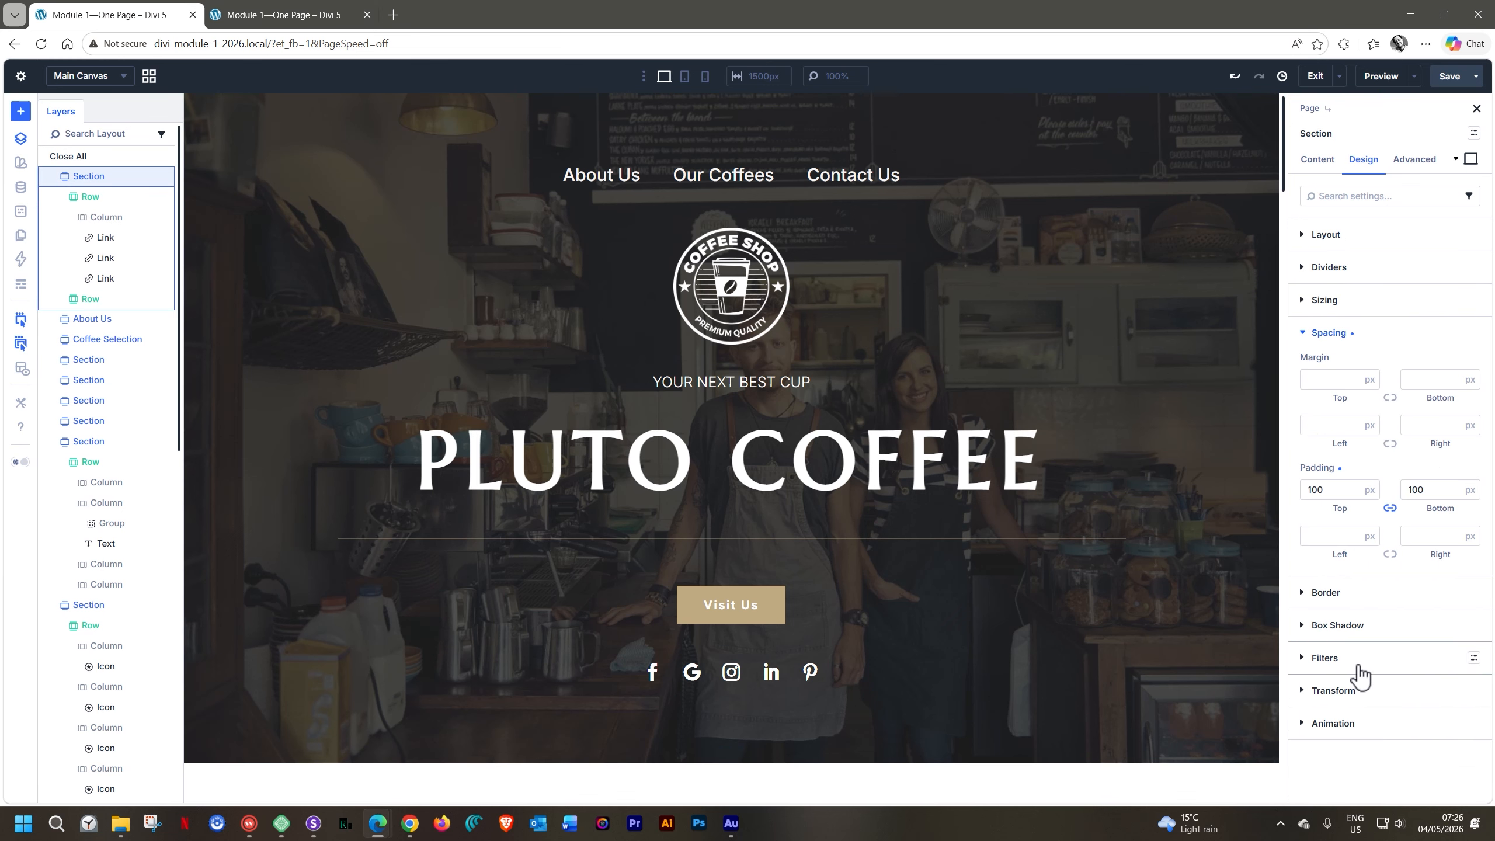
left_click(1312, 489)
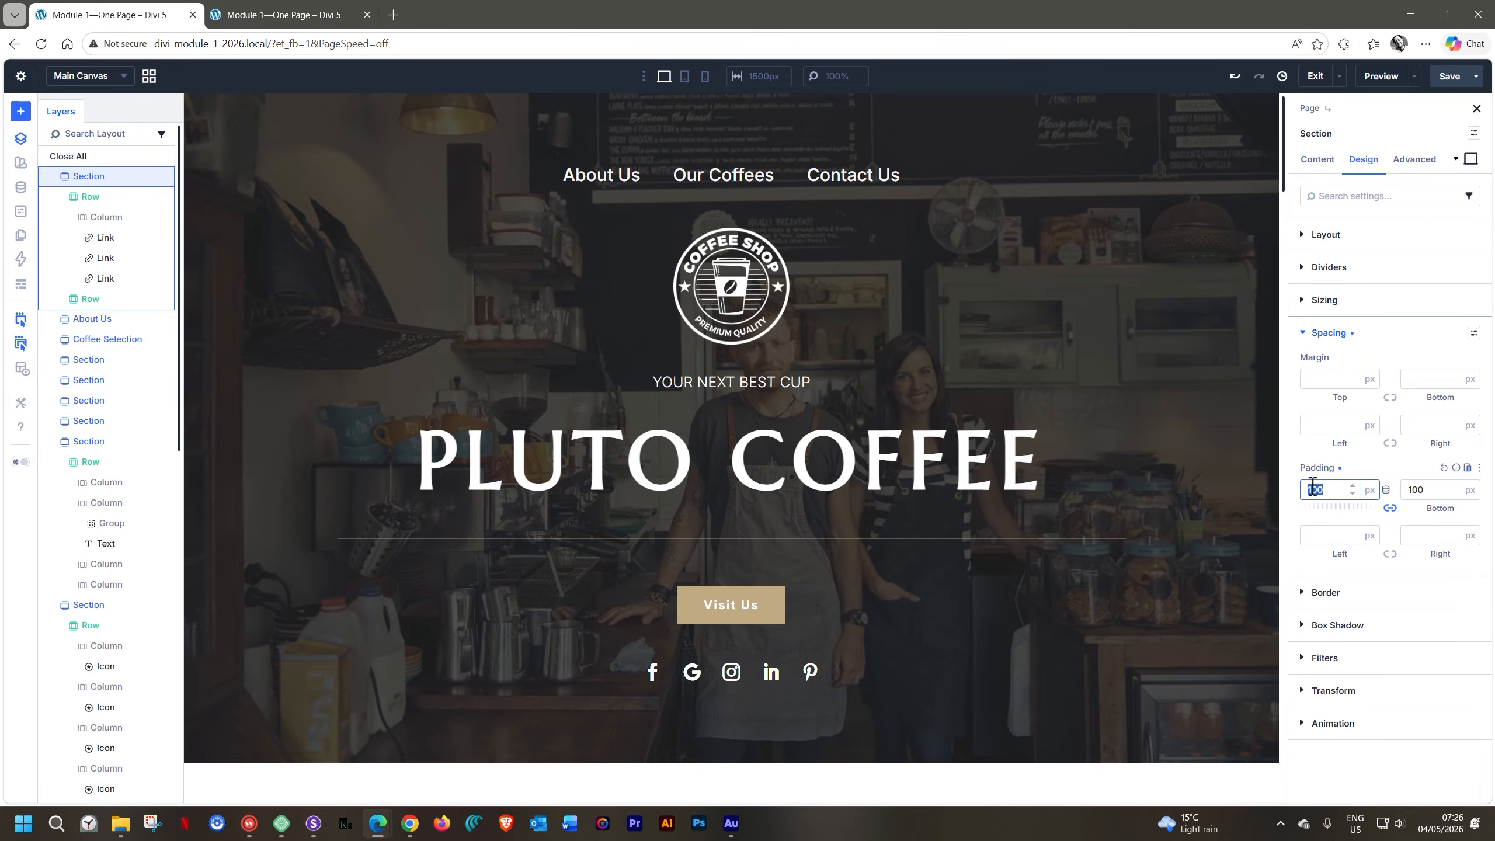
type("50")
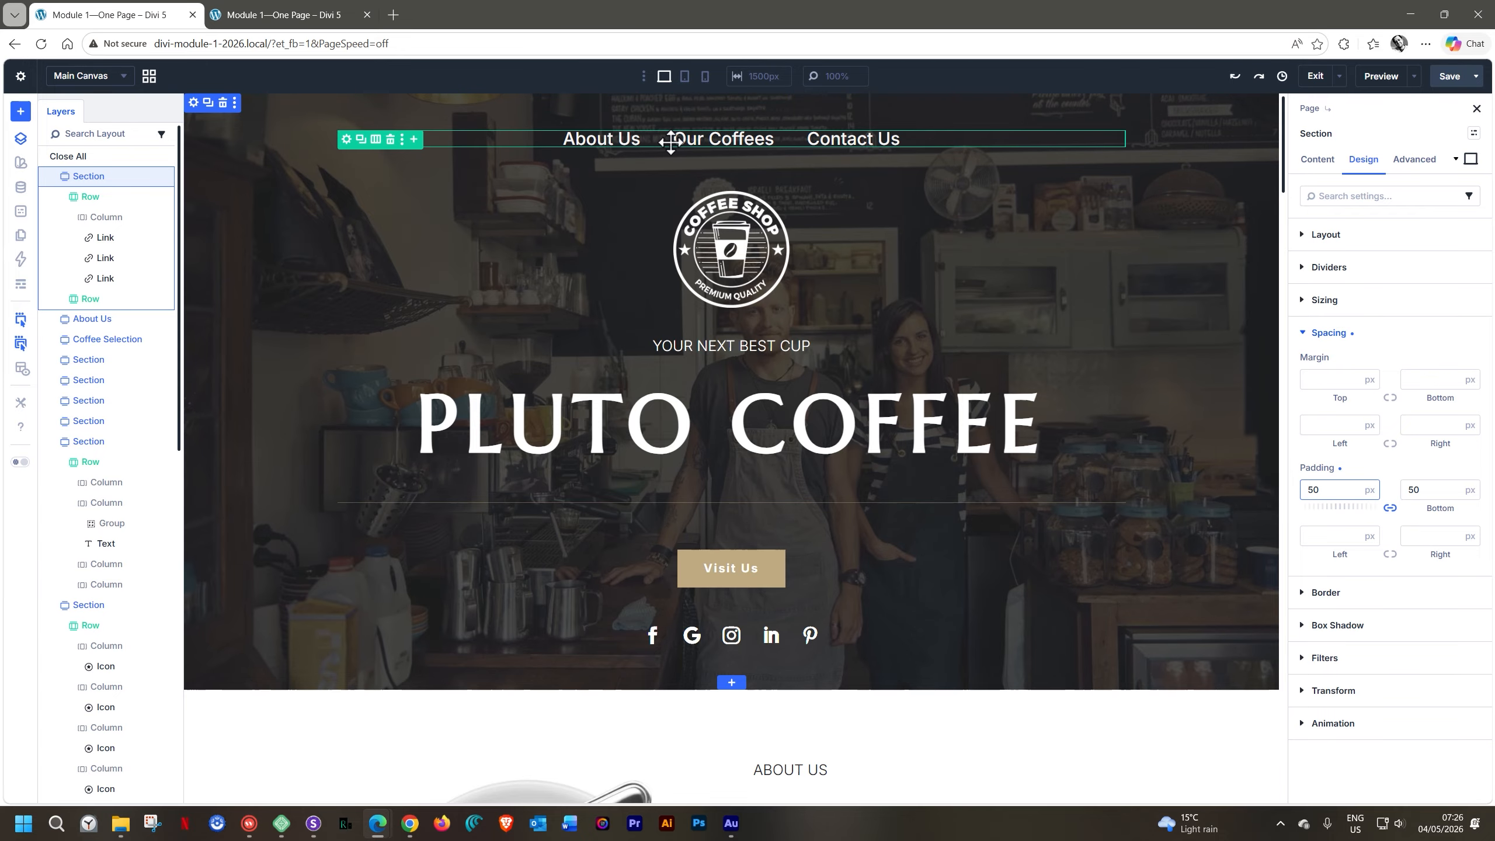
Step: Add a bottom margin to the row containing the navigation links and save the page
left_click(91, 196)
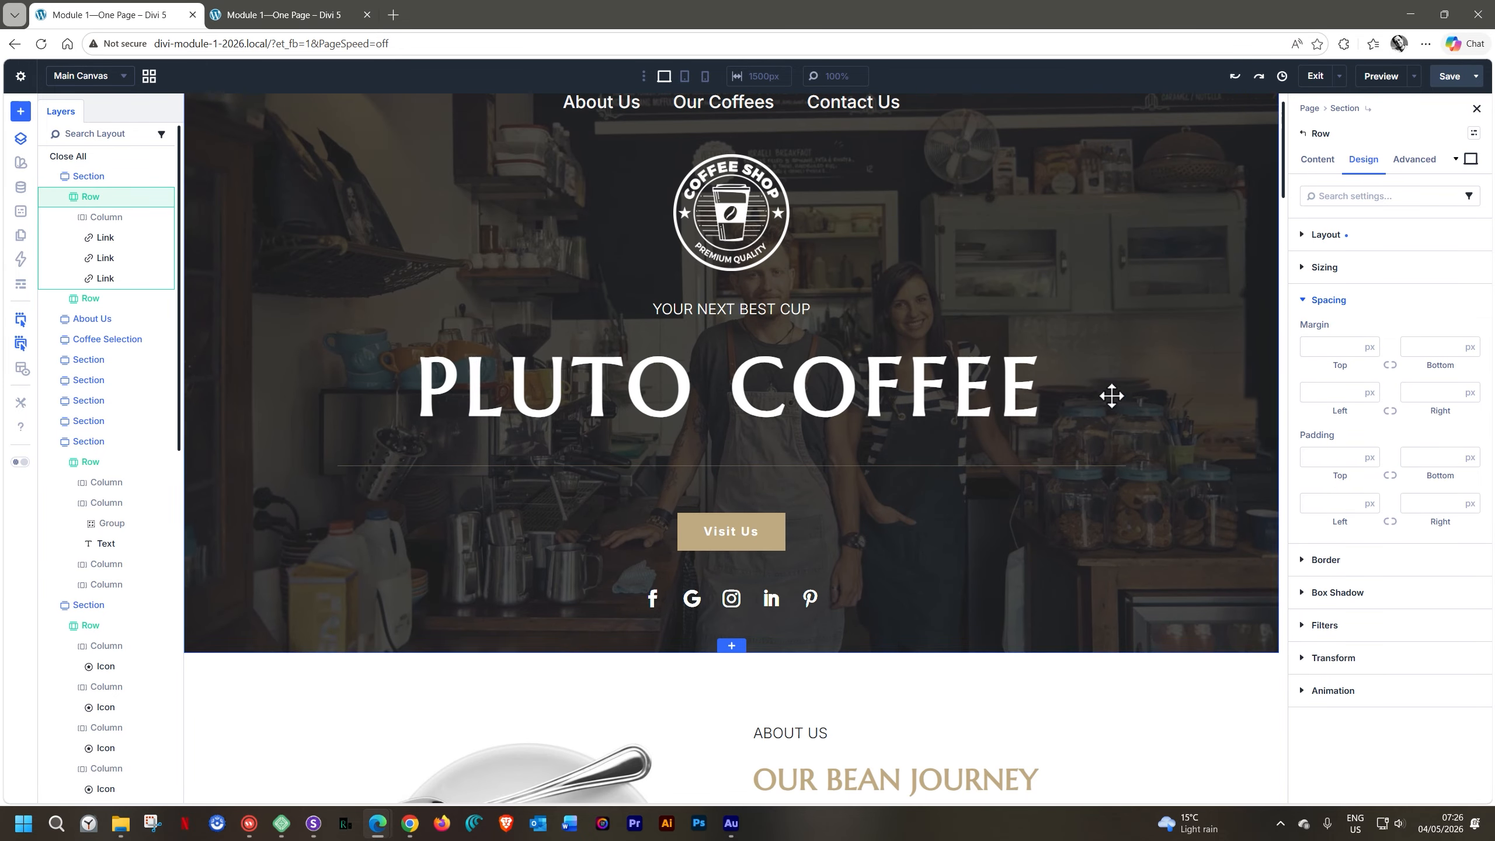
scroll(1111, 394, "up", 1)
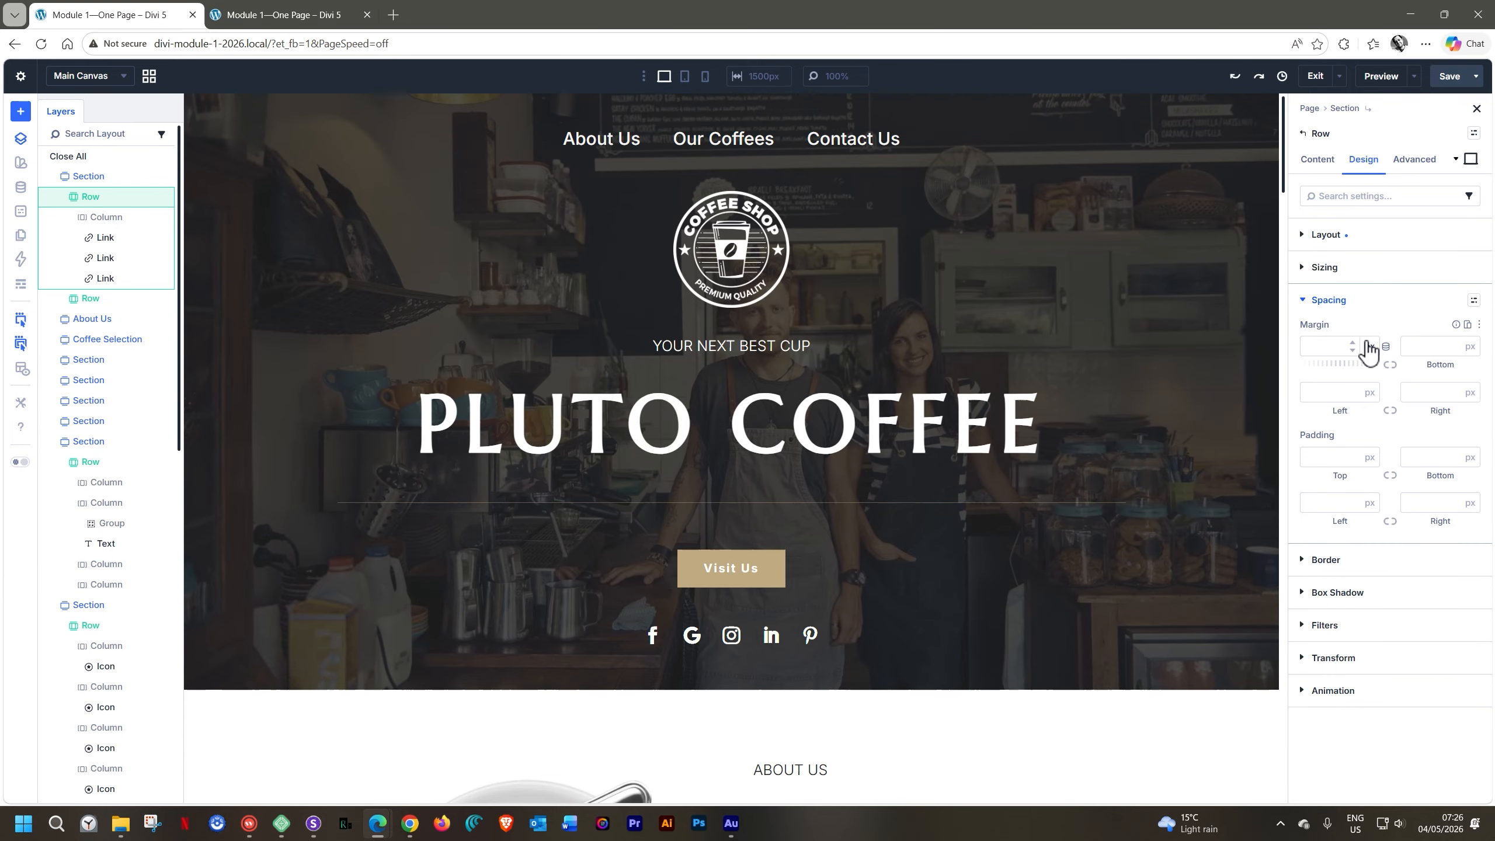
left_click(1429, 345)
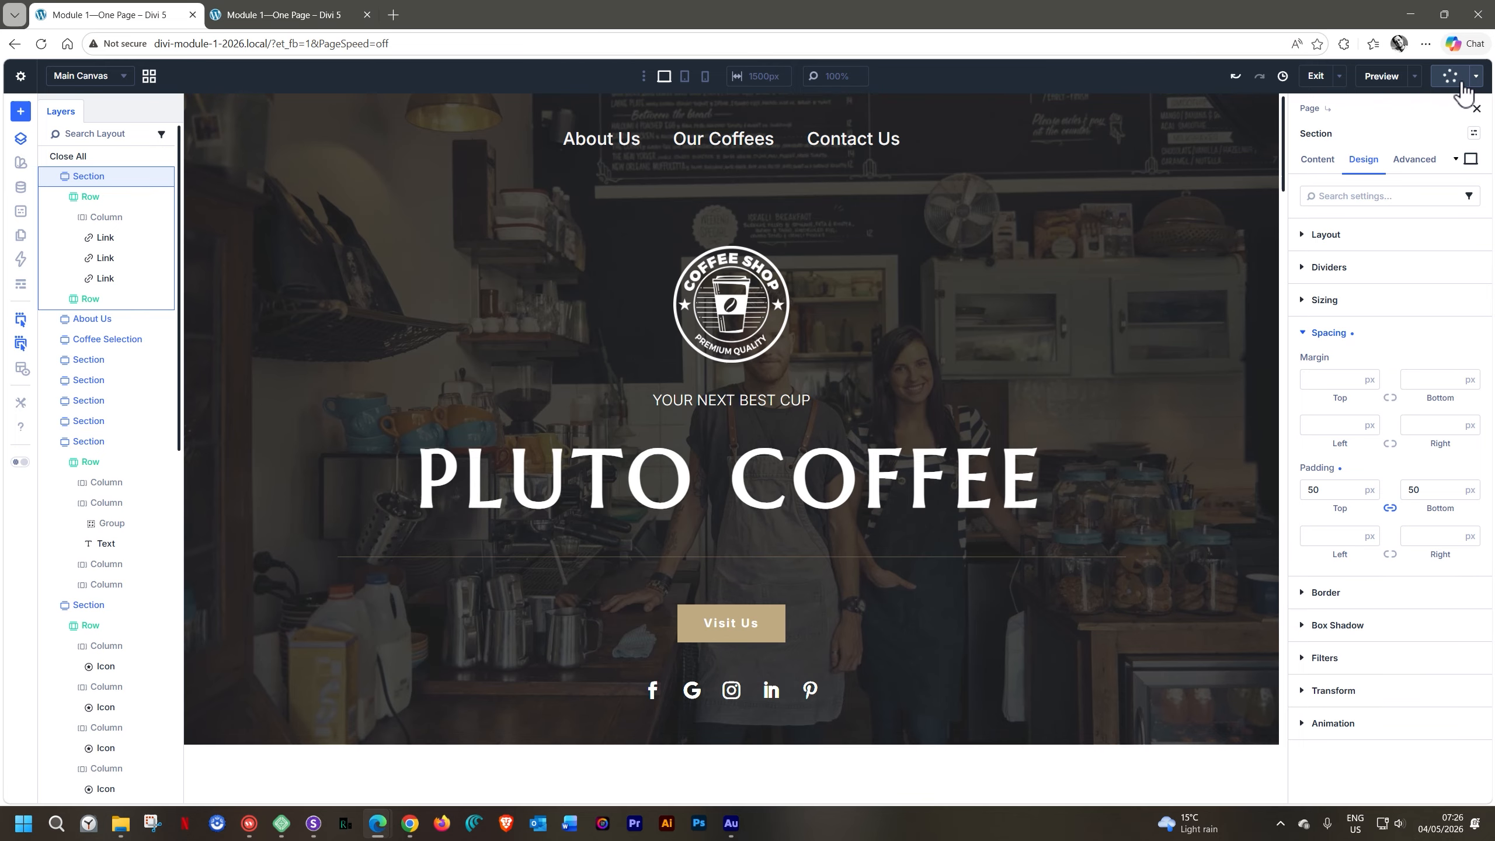
left_click(1450, 76)
Step: Reload the page preview in the other browser tab, test the Our Coffees and Contact Us links in the new layout, and return to the builder
left_click(307, 14)
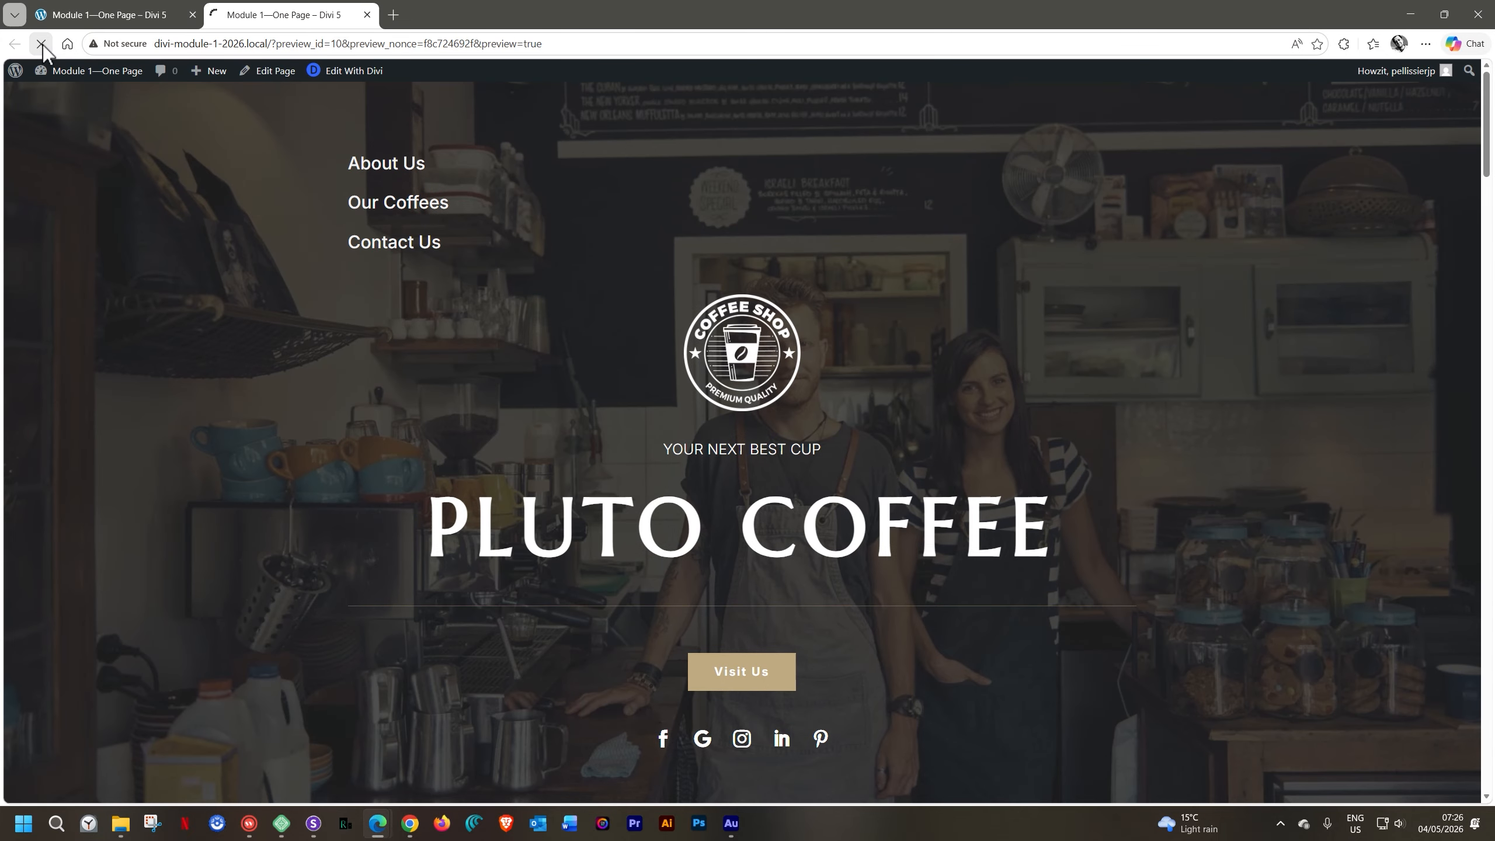
left_click(42, 45)
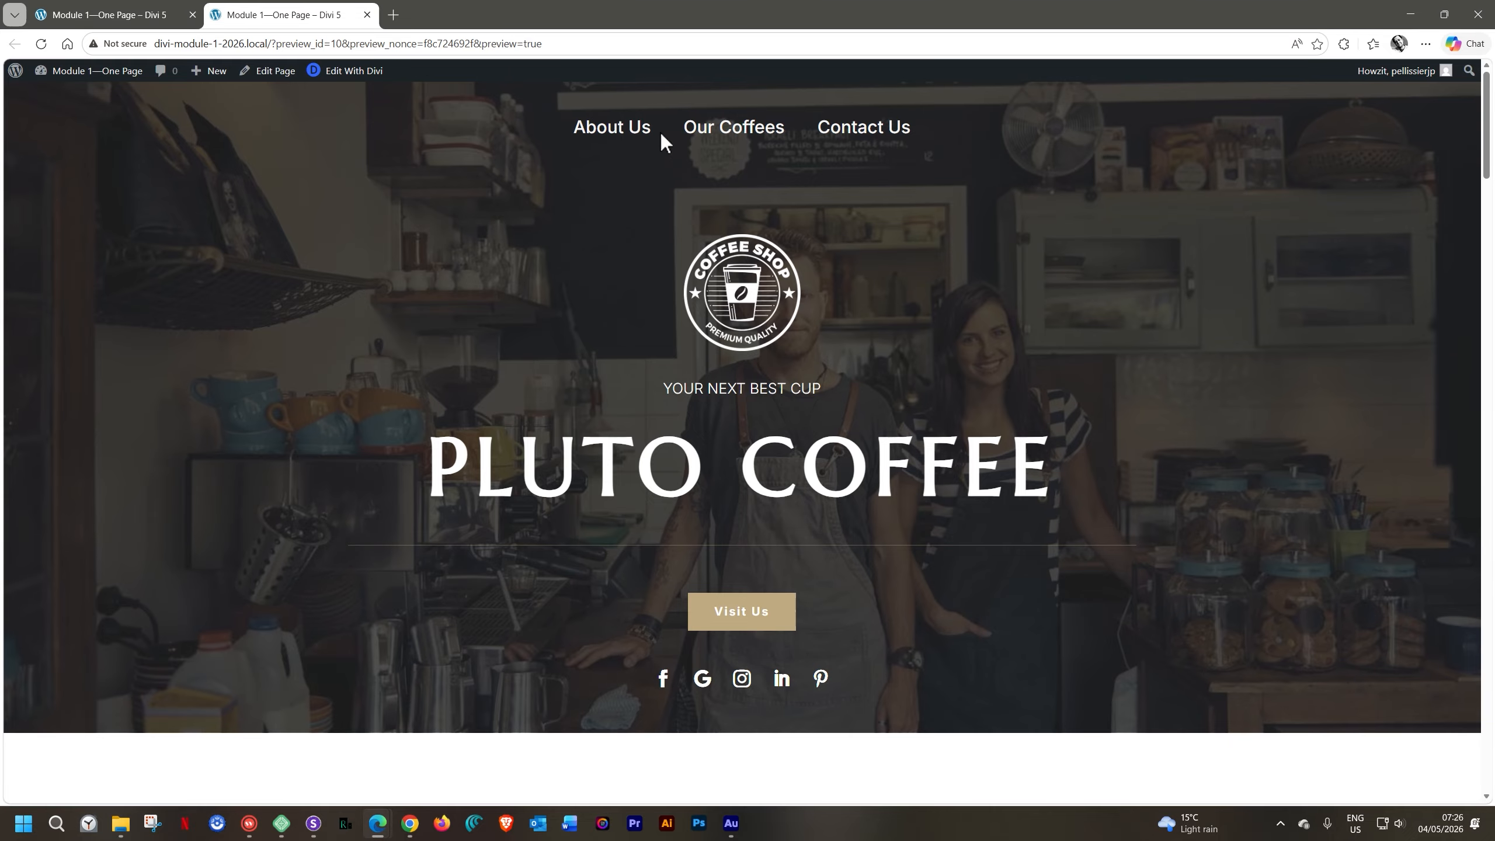
left_click(755, 144)
left_click(112, 14)
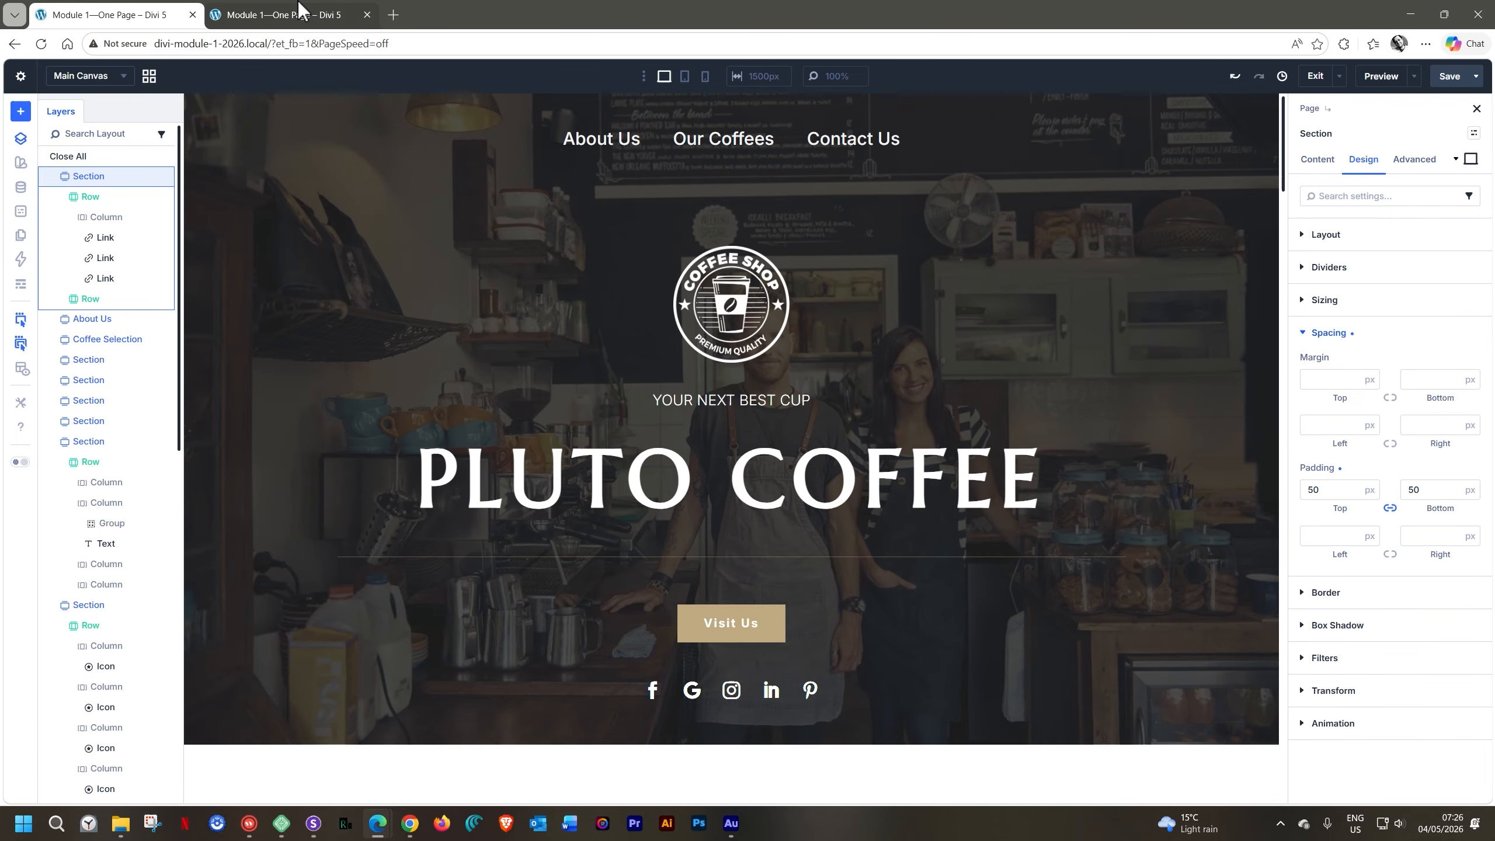
key("ctrl+Tab")
scroll(725, 288, "up", 15)
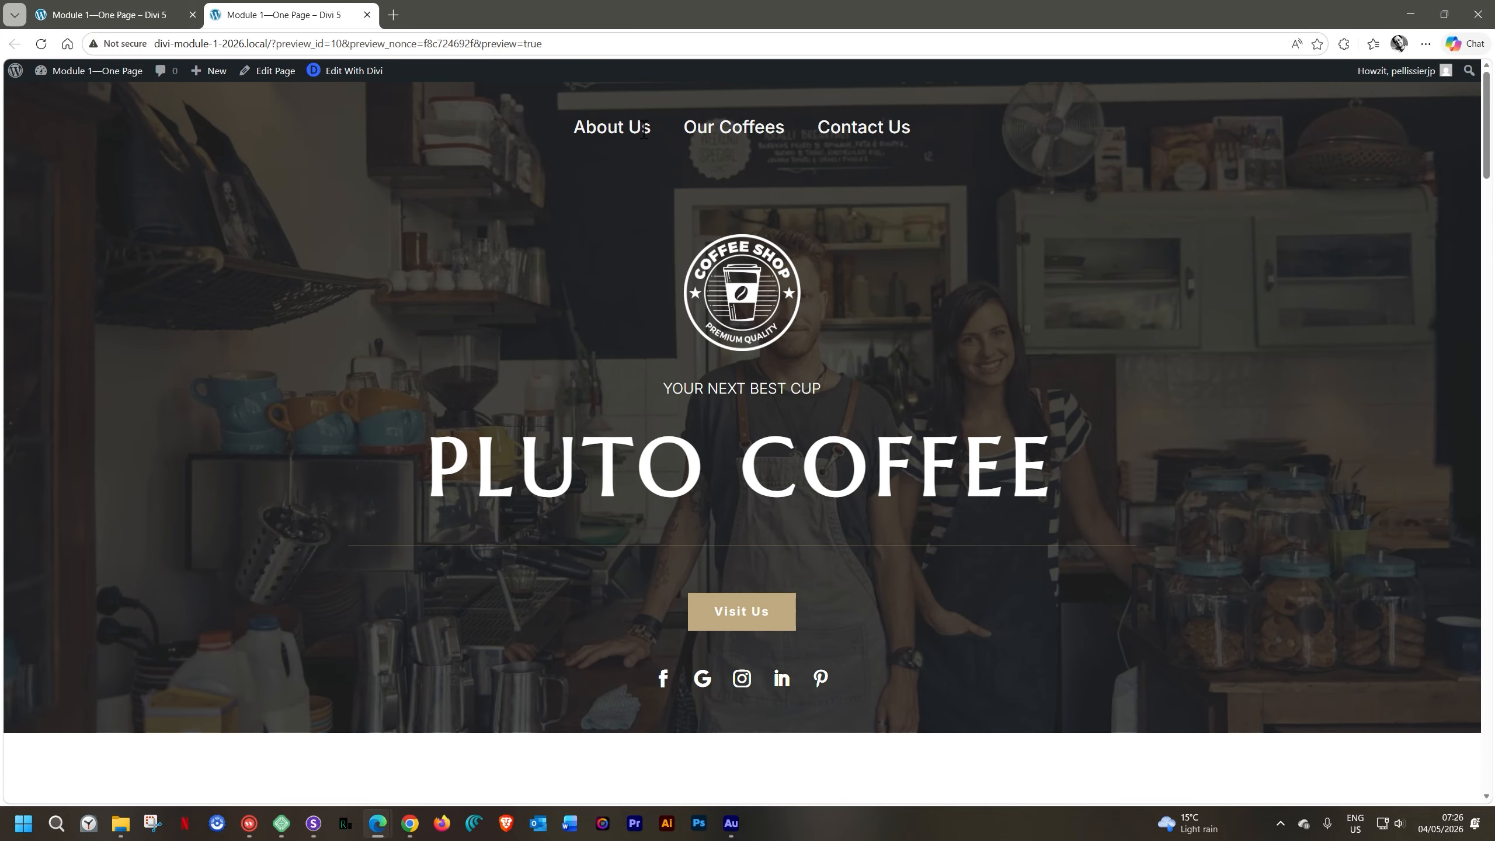
left_click(836, 136)
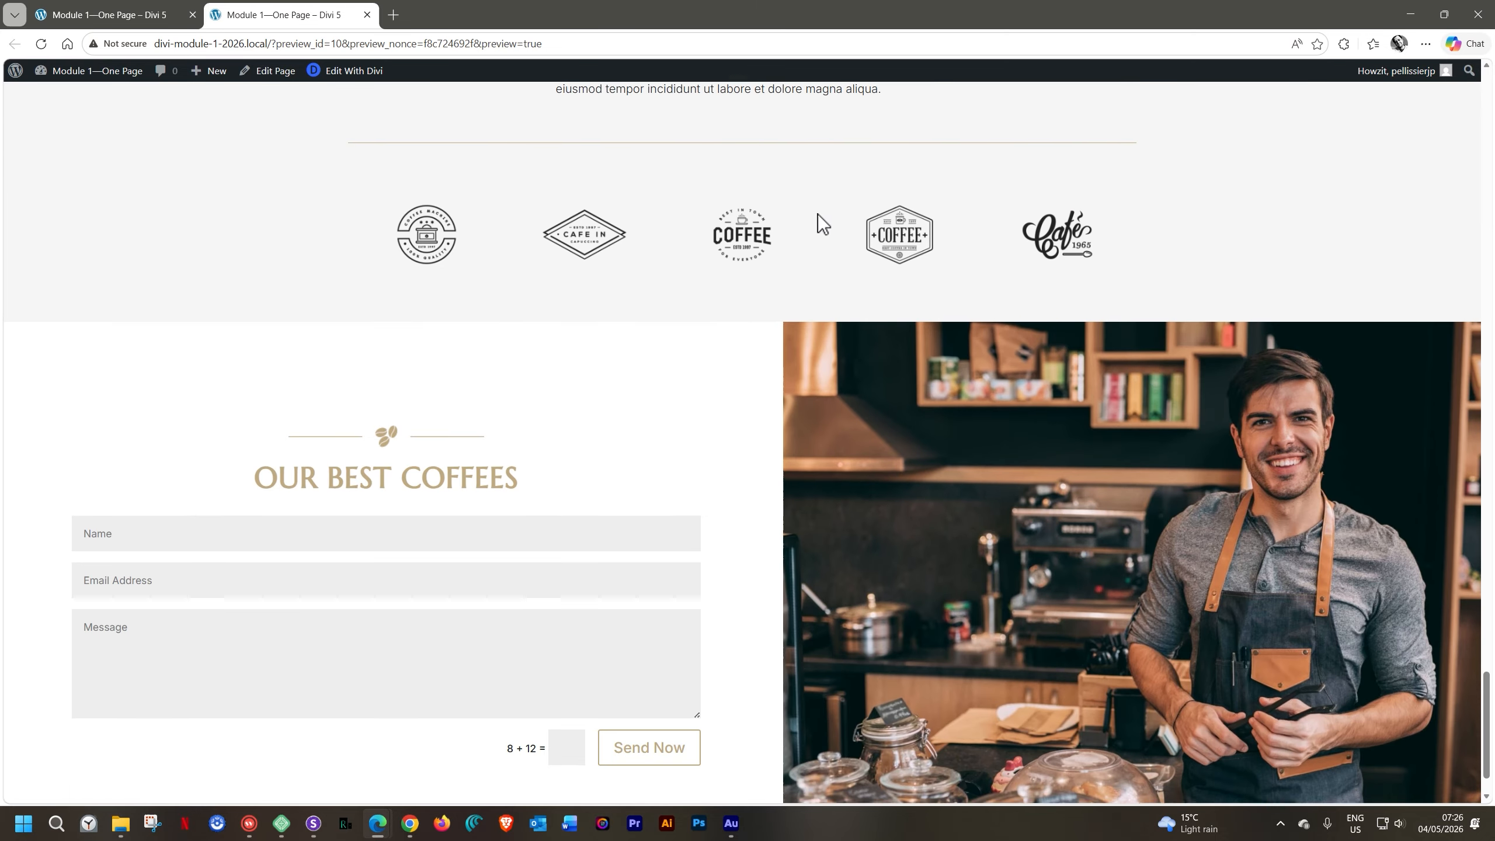
scroll(817, 214, "up", 10)
scroll(817, 223, "up", 15)
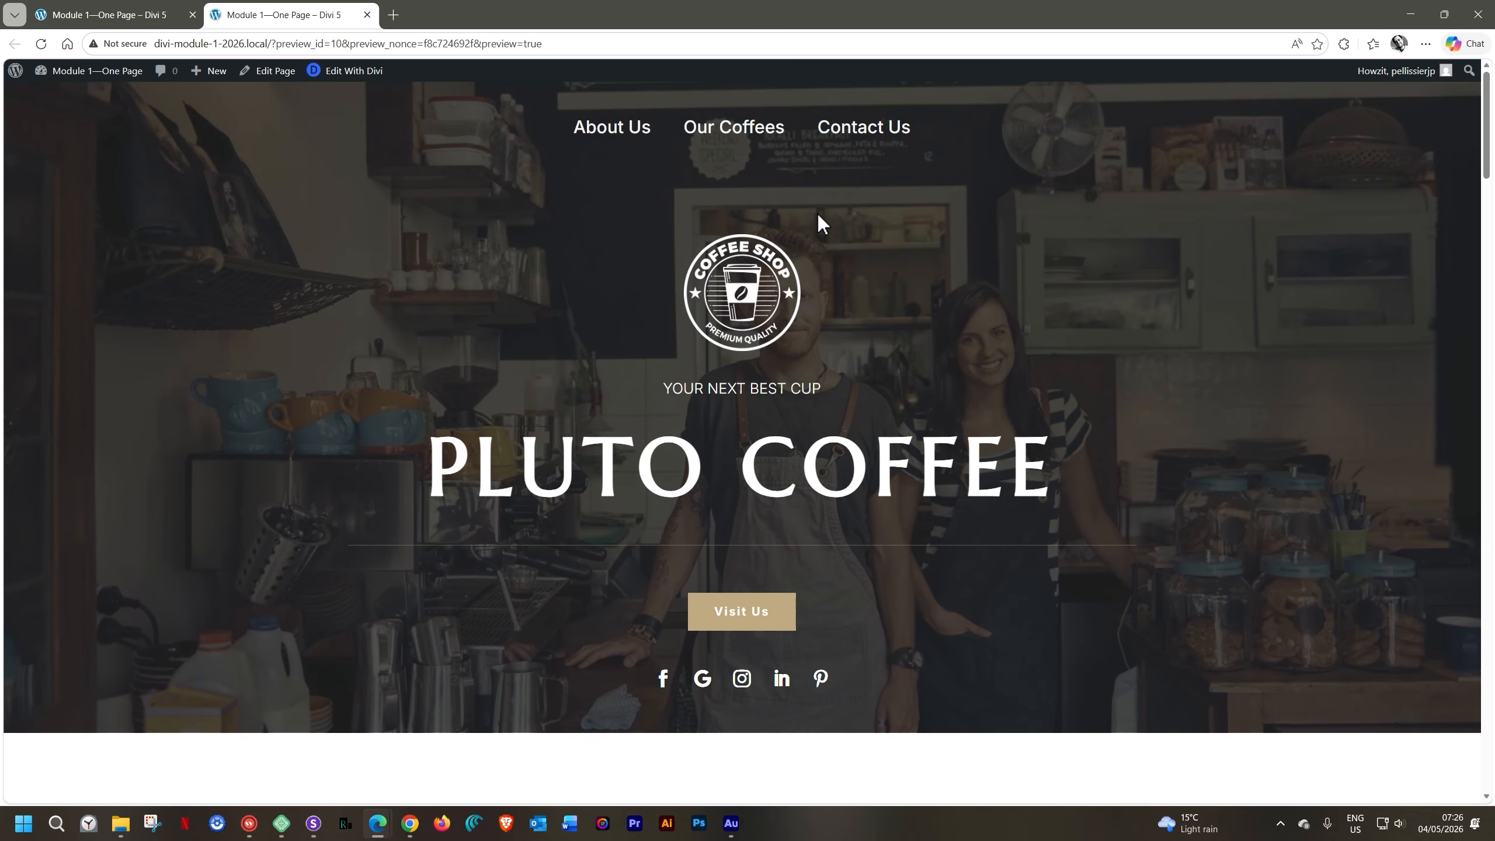
left_click(37, 22)
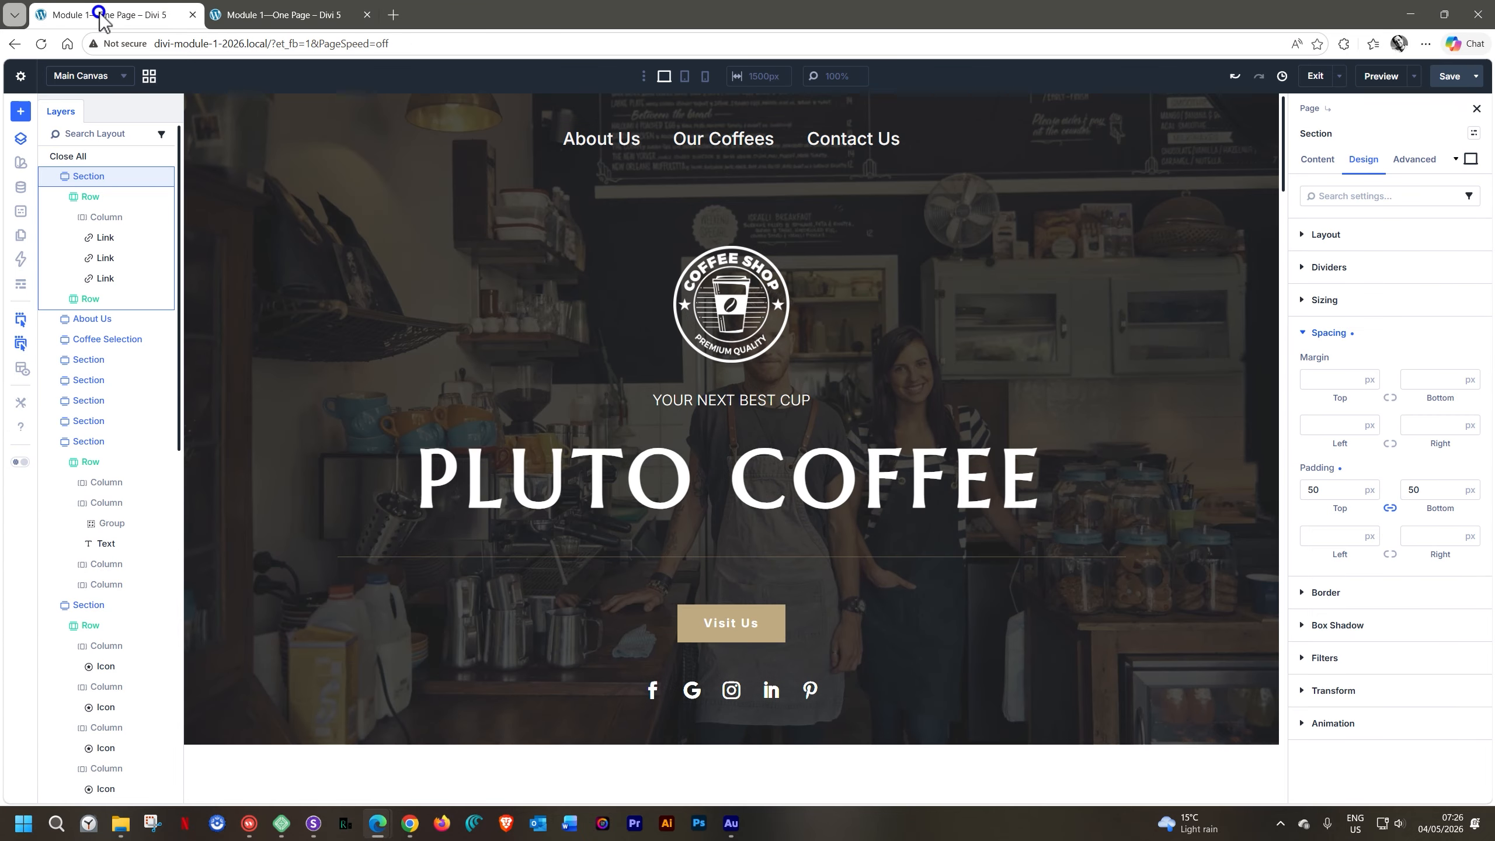
Step: Set the target module of the About Us link's Scroll To Element interaction to Section (About Us) and save the page
left_click(115, 237)
left_click(1408, 164)
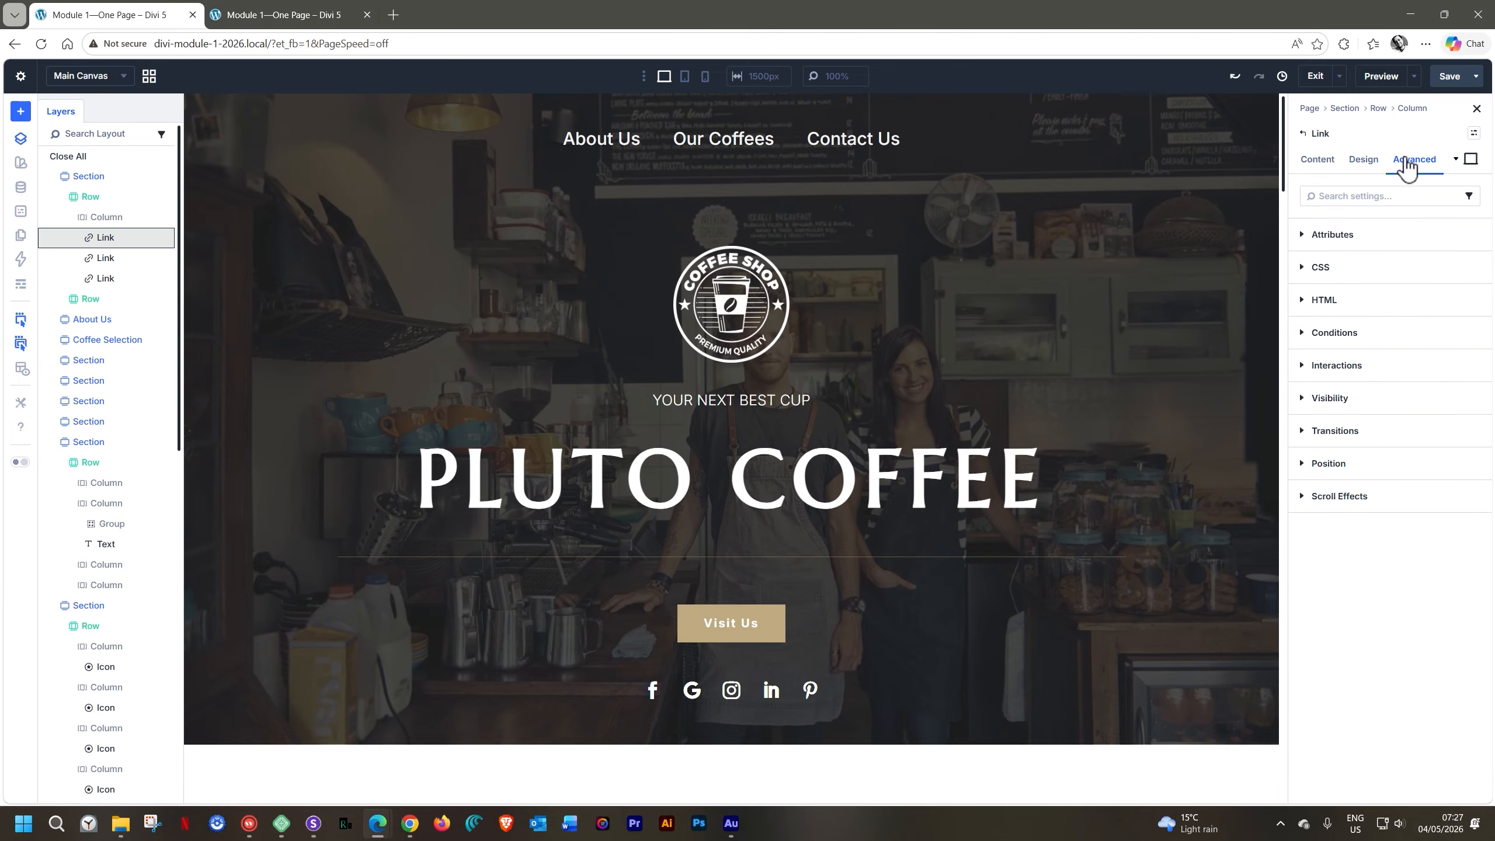
left_click(1303, 364)
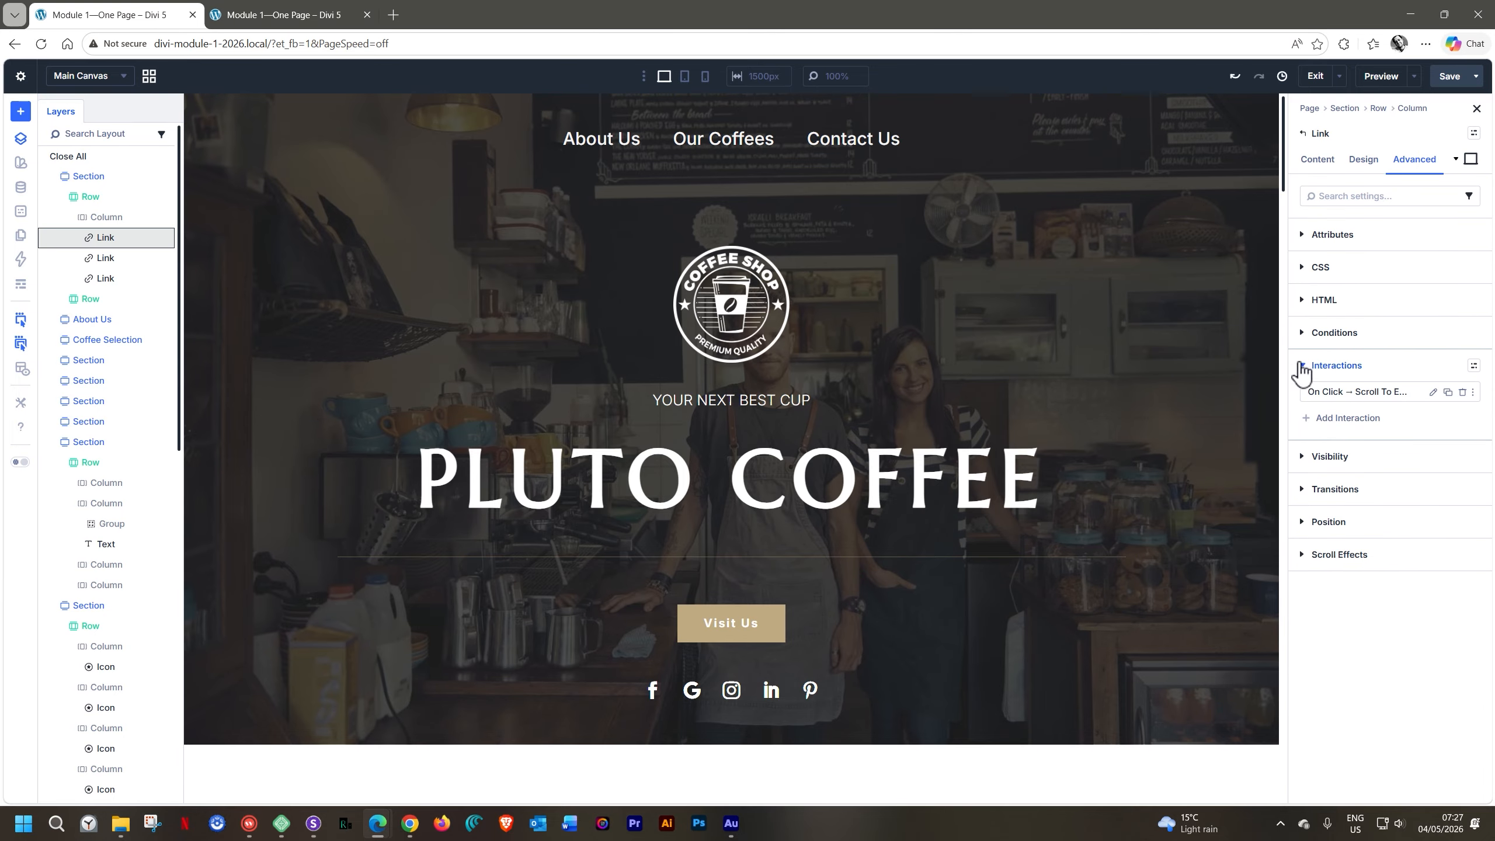
left_click(1433, 392)
left_click(1130, 610)
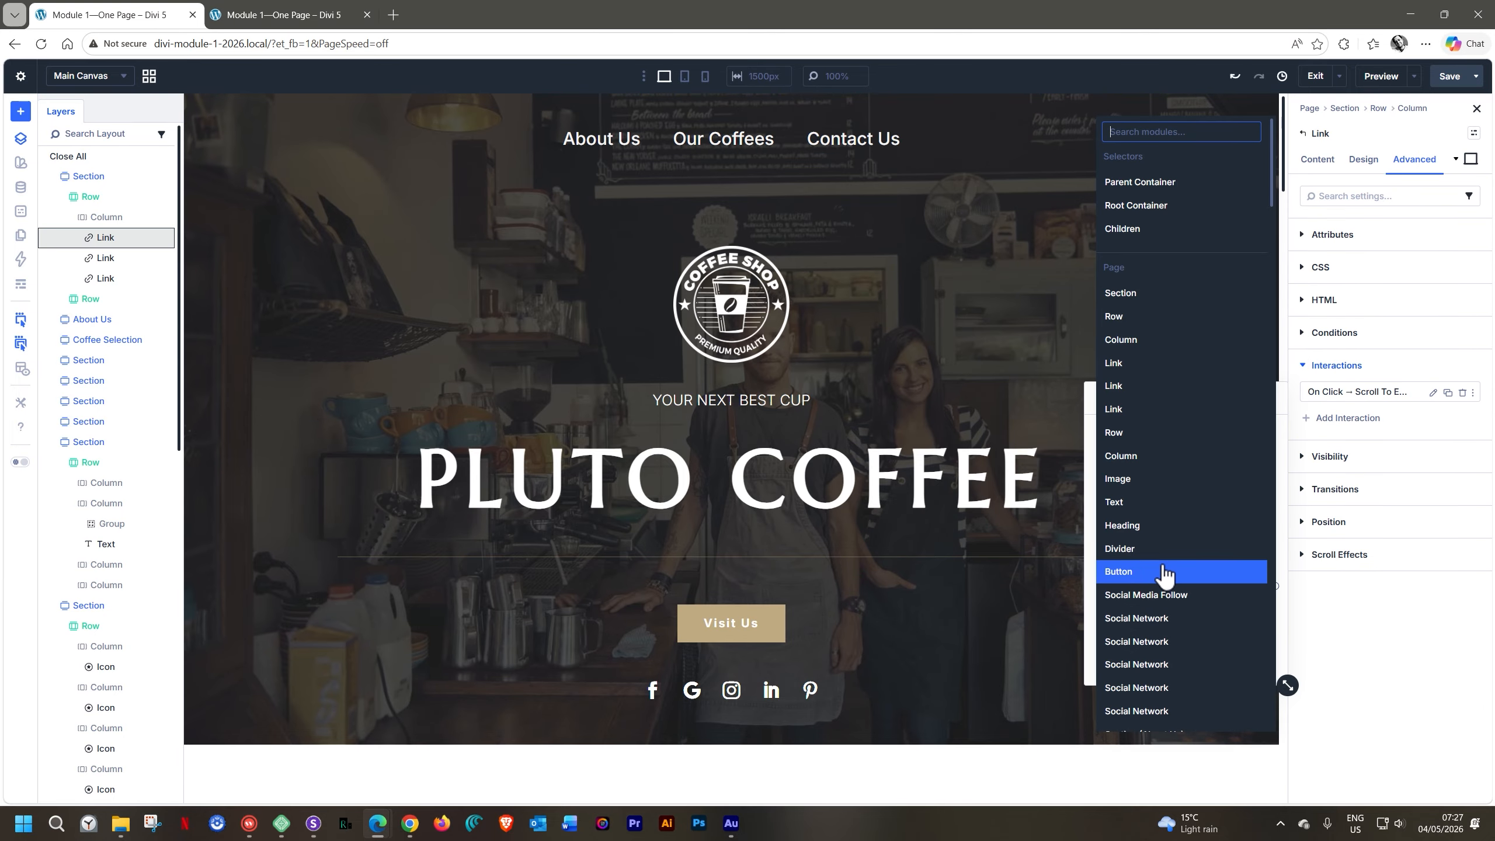
scroll(1164, 573, "down", 5)
left_click(1162, 450)
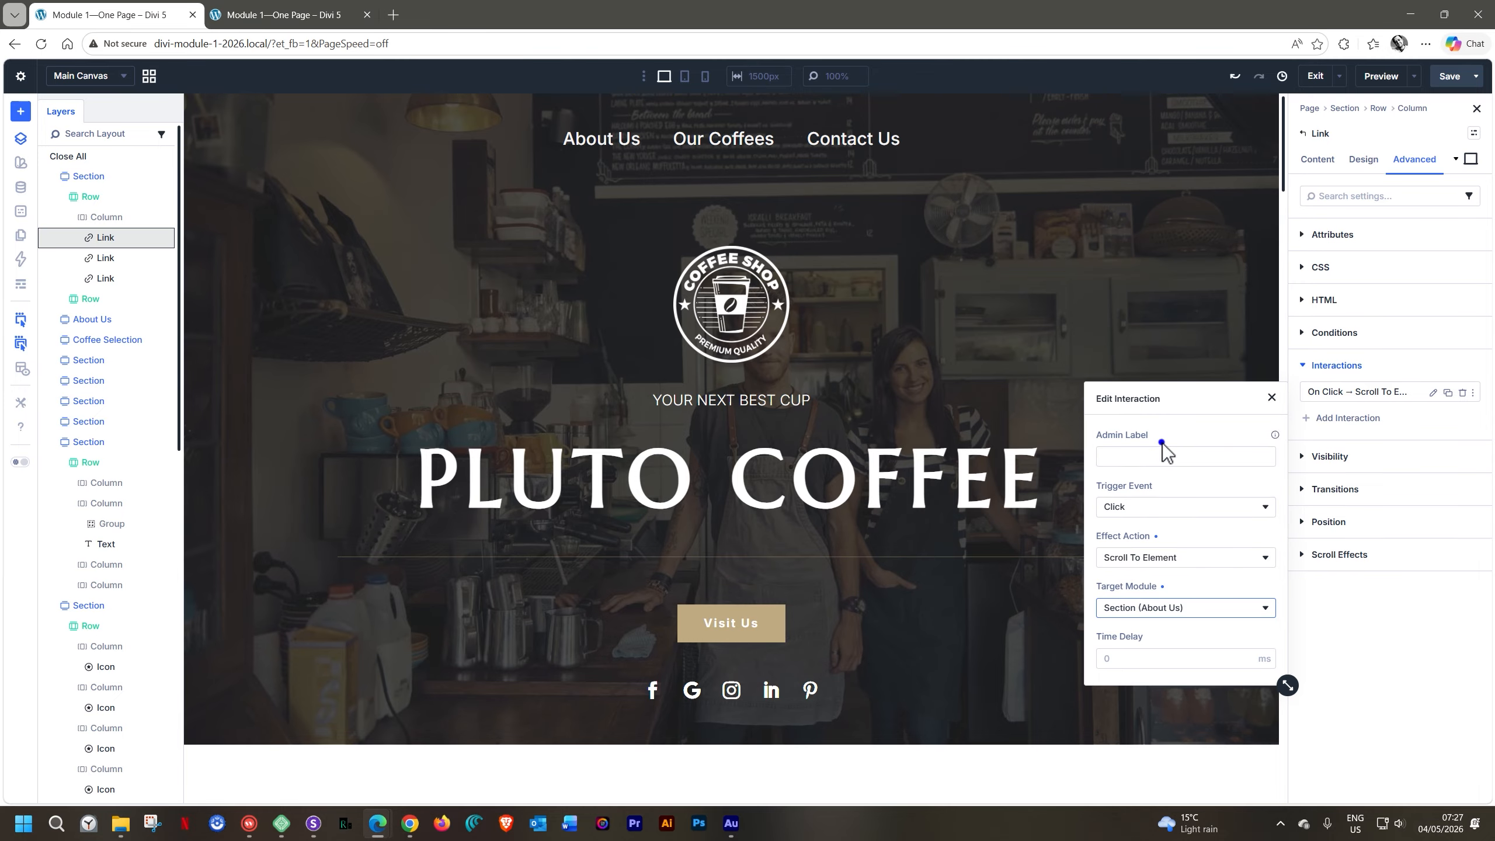
left_click(1352, 634)
left_click(1448, 76)
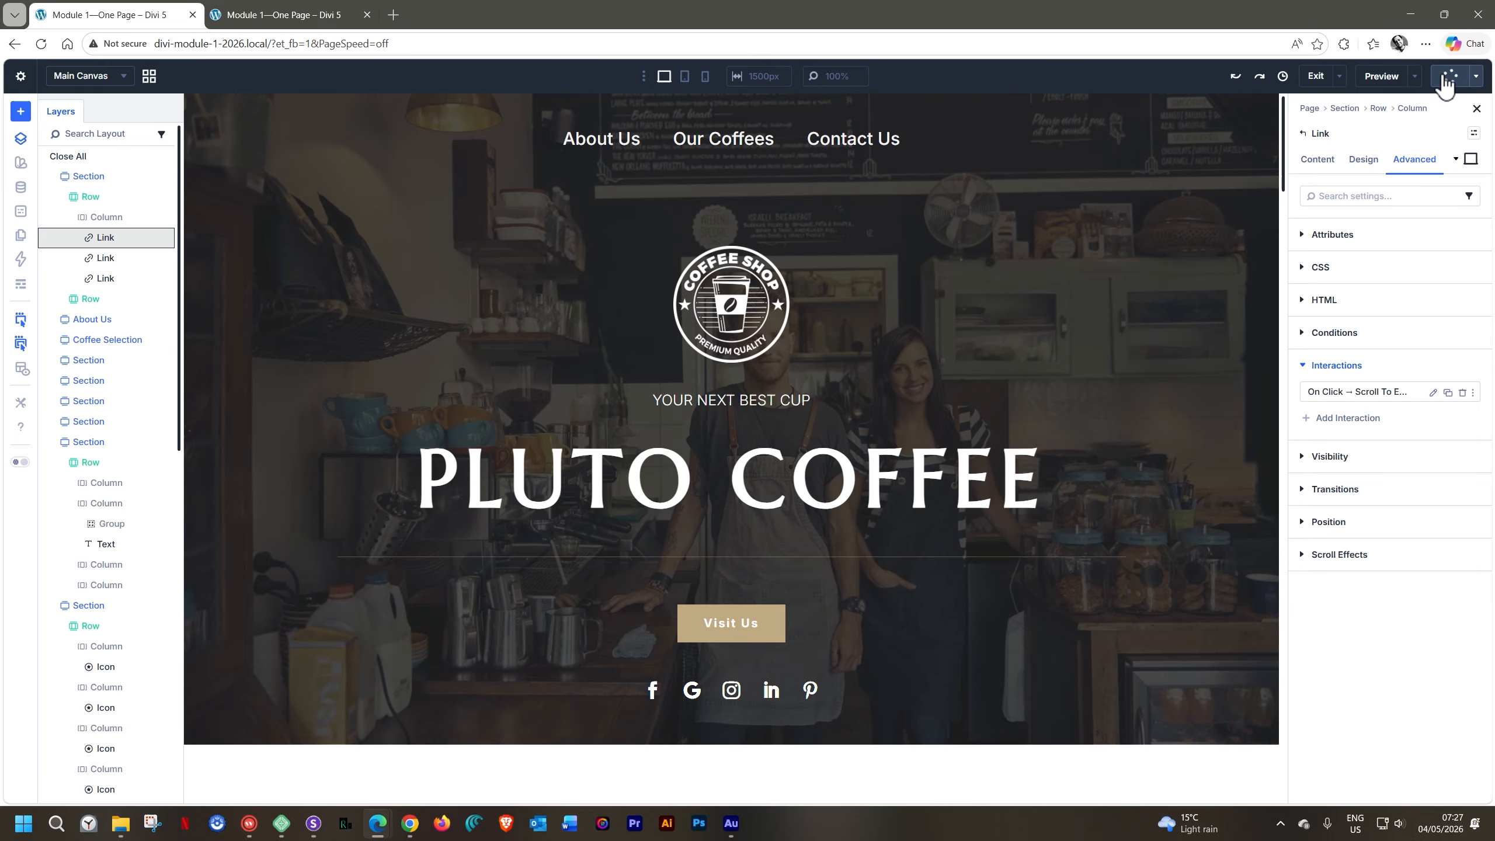
Step: Reload the page preview, test the About Us, Our Coffees and Contact Us links, and return to the builder
left_click(242, 8)
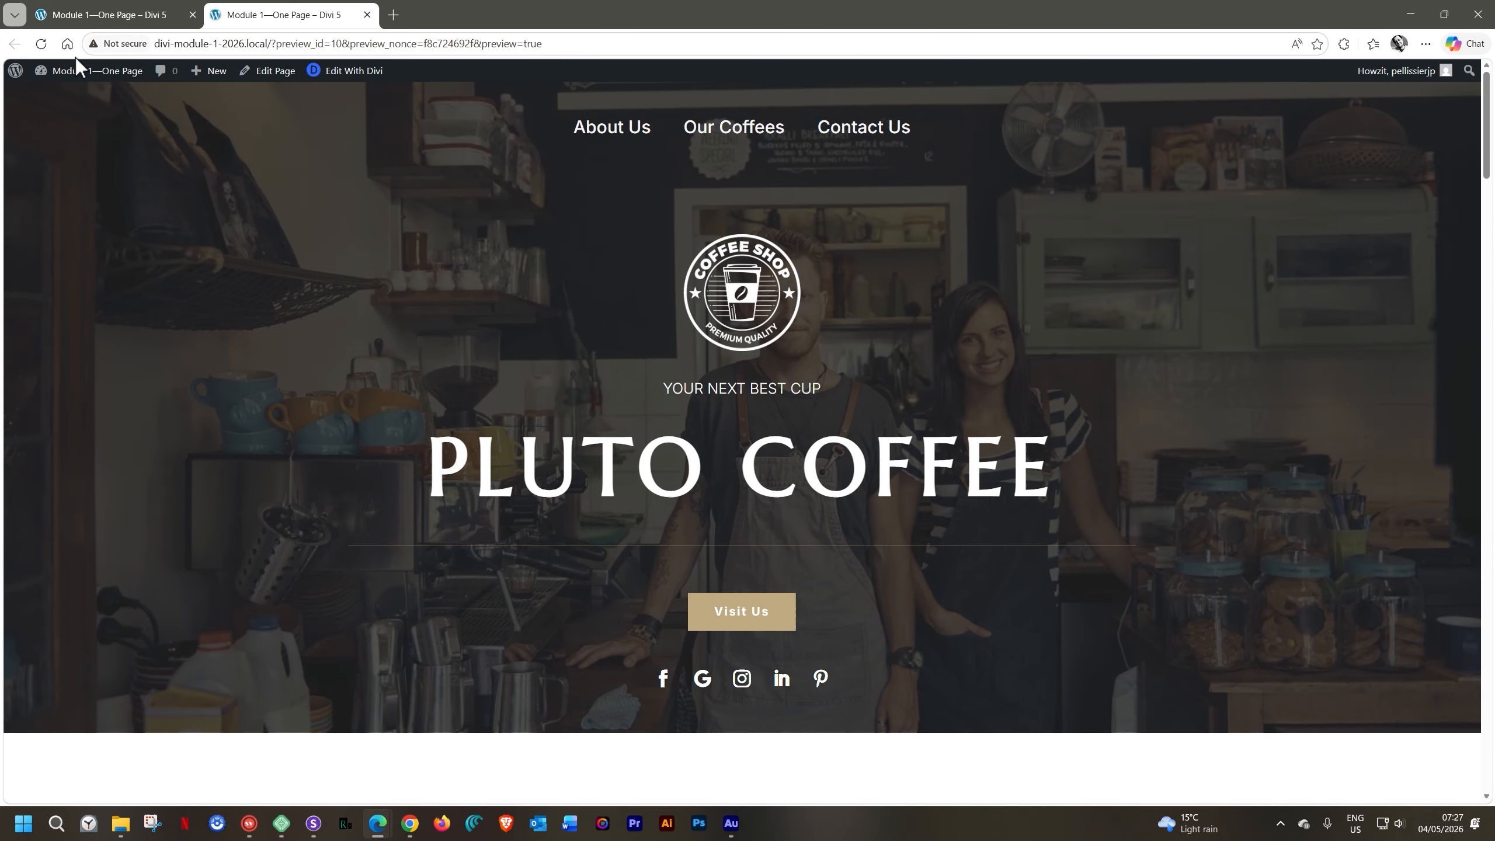
left_click(39, 44)
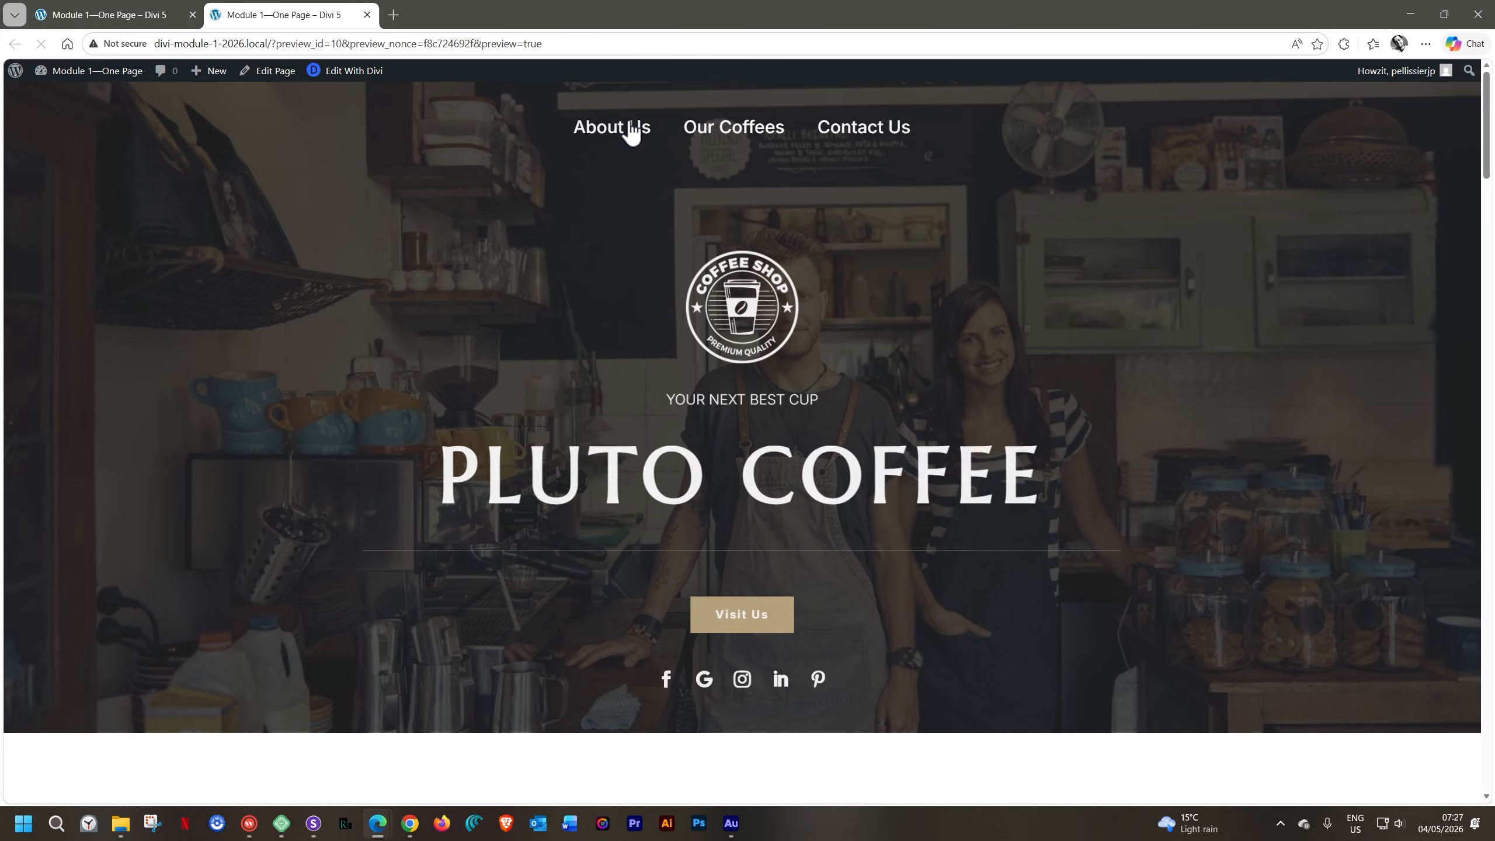
left_click(630, 132)
scroll(678, 261, "up", 11)
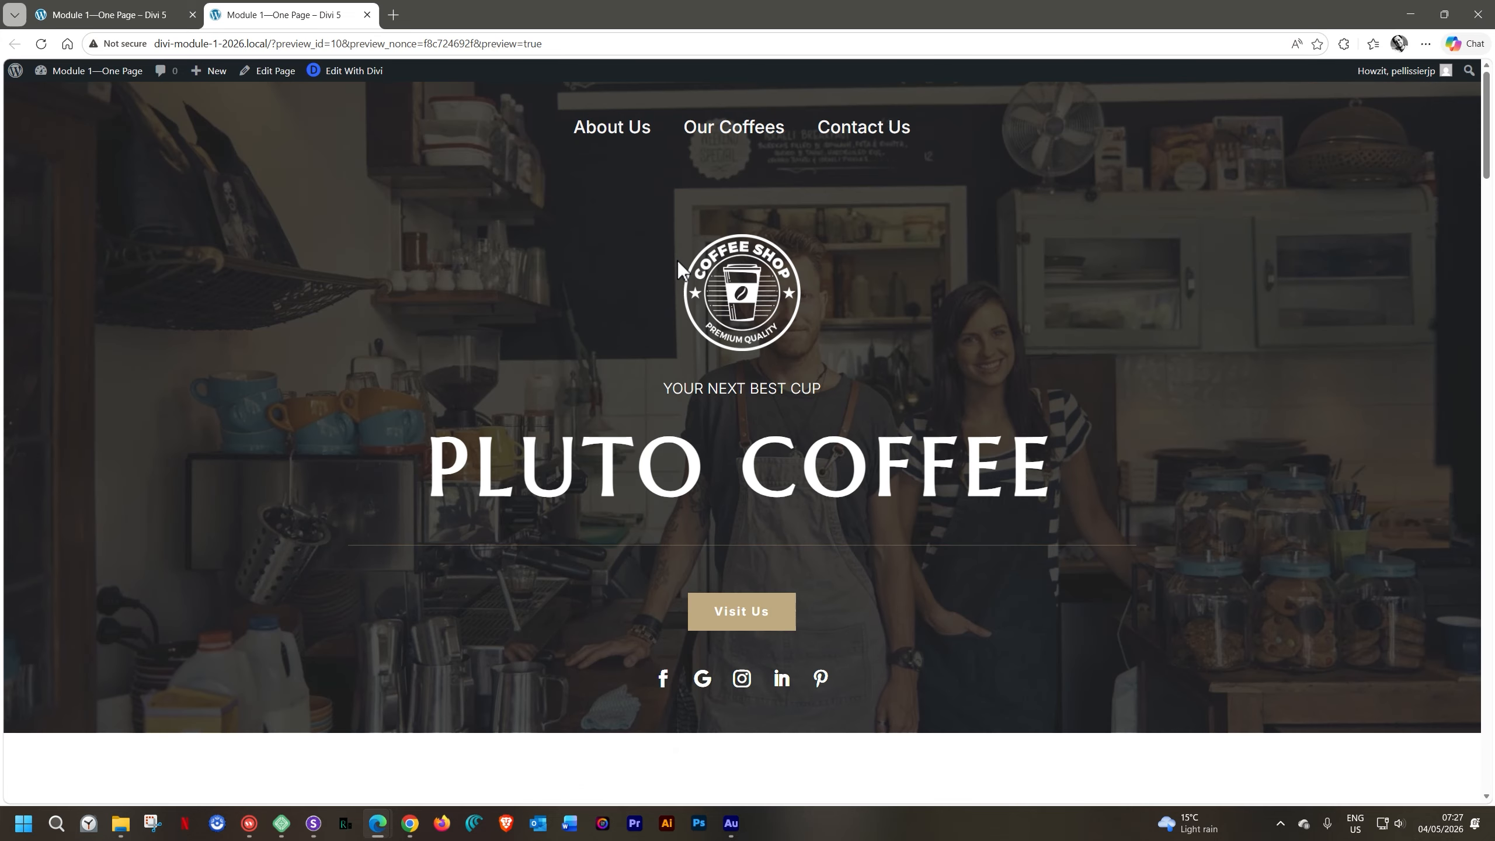
left_click(748, 140)
scroll(748, 143, "up", 10)
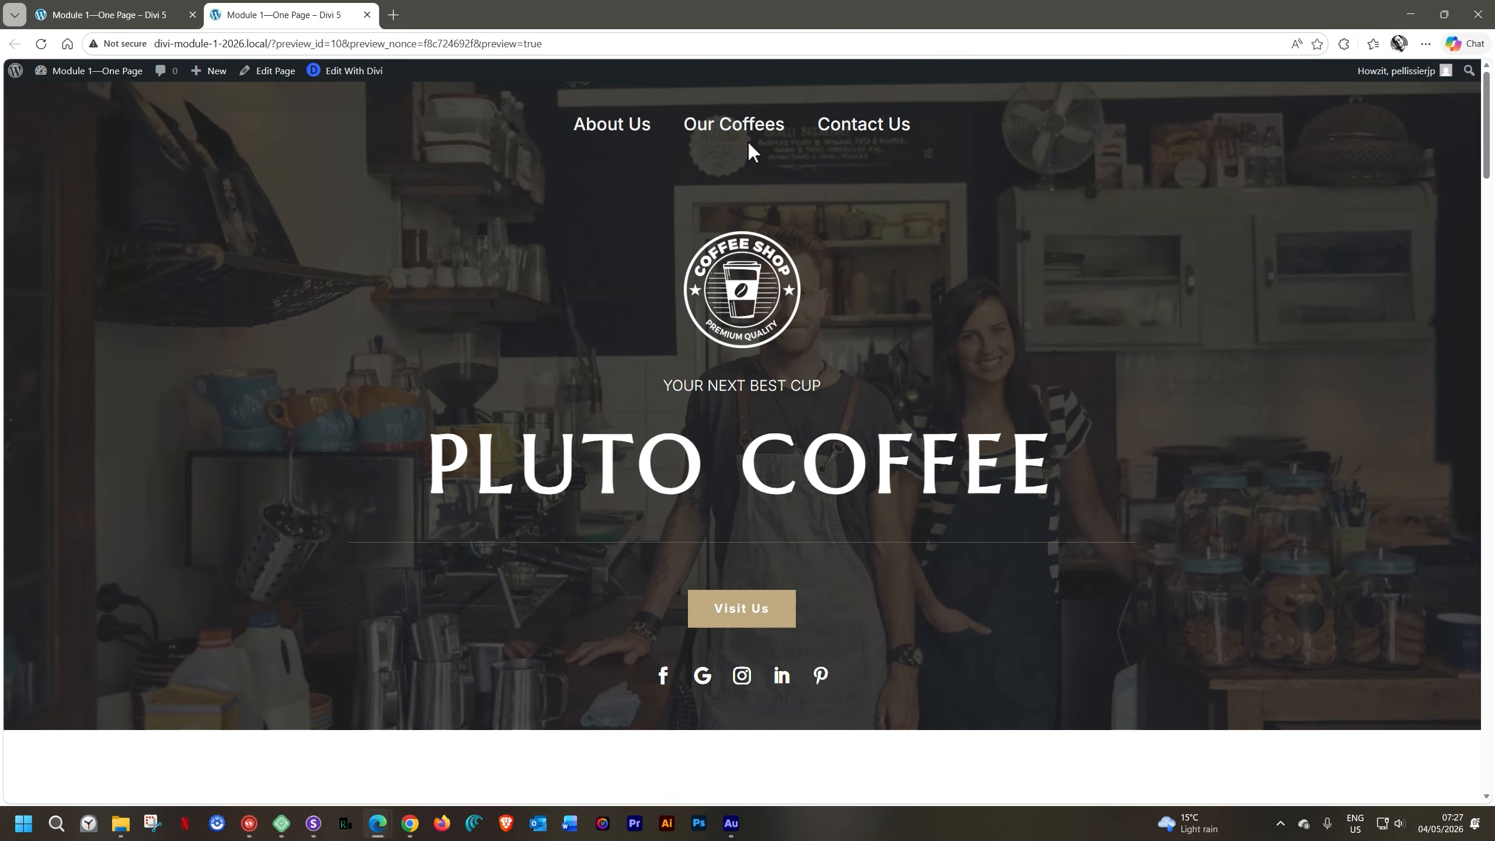
left_click(844, 135)
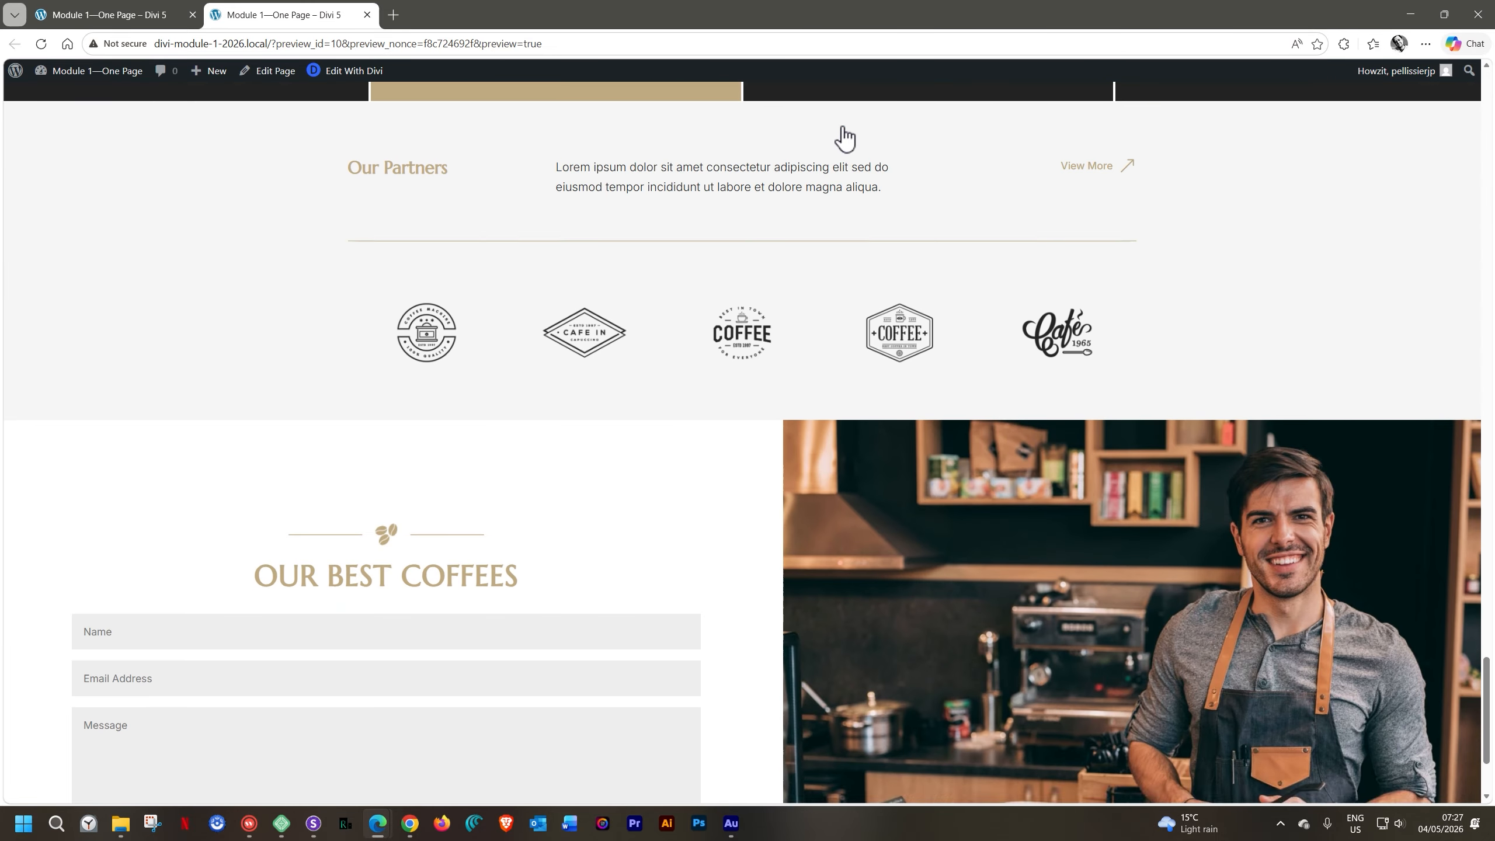
scroll(831, 287, "up", 15)
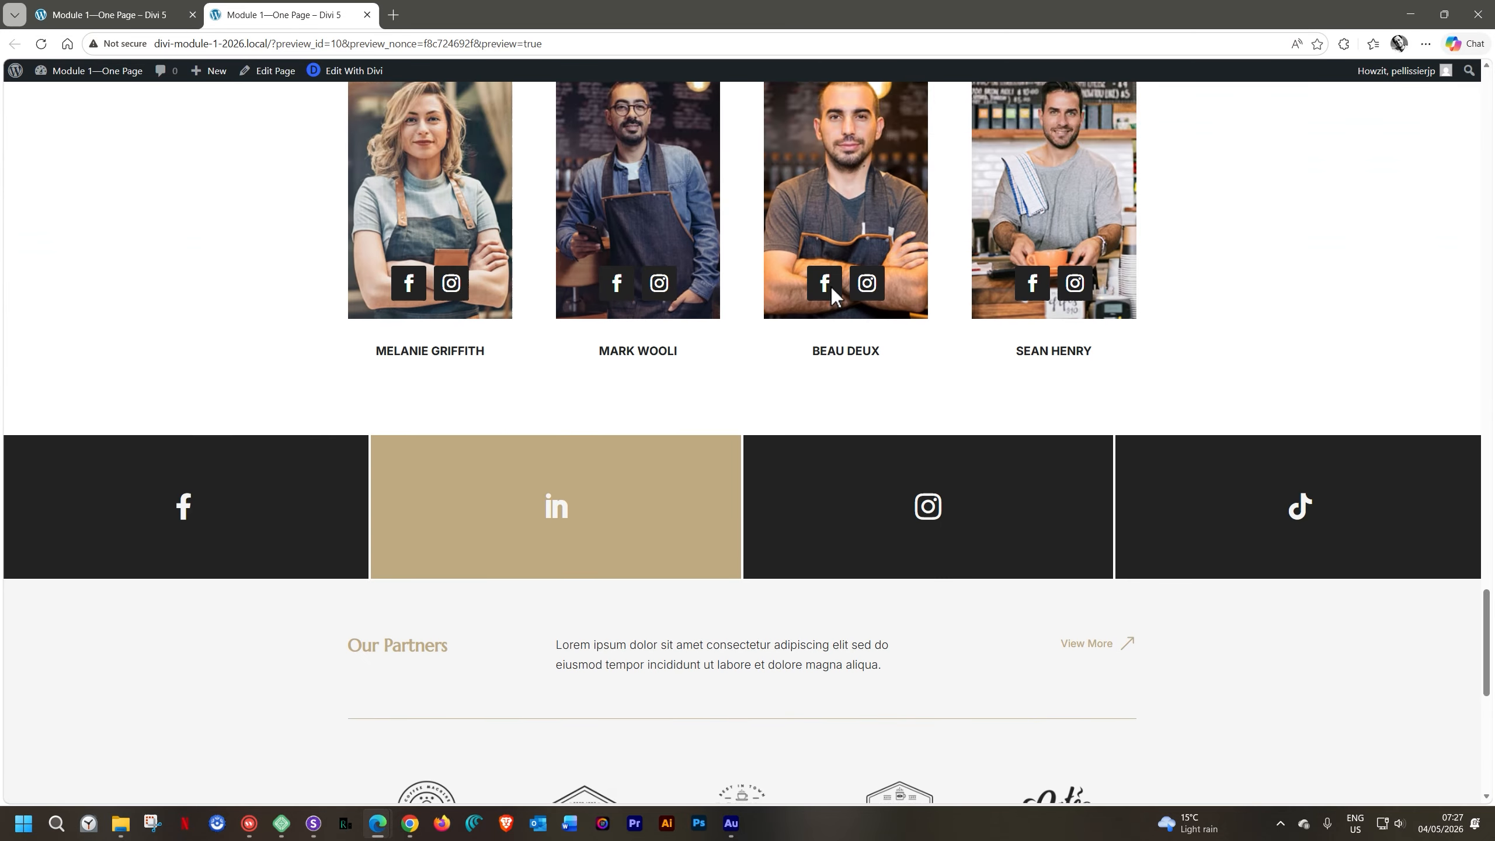
scroll(832, 288, "up", 10)
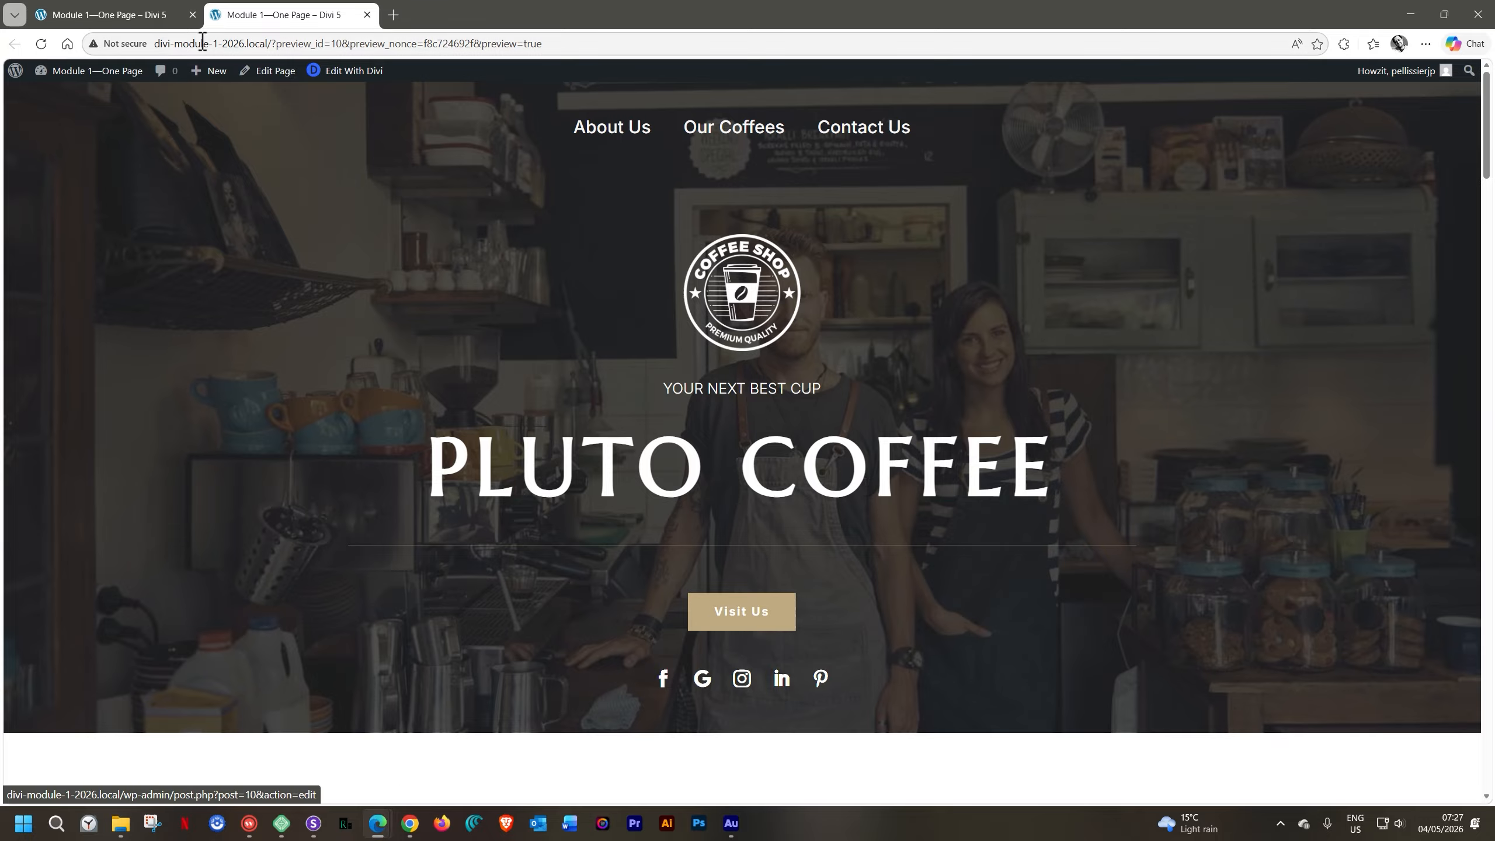
left_click(132, 23)
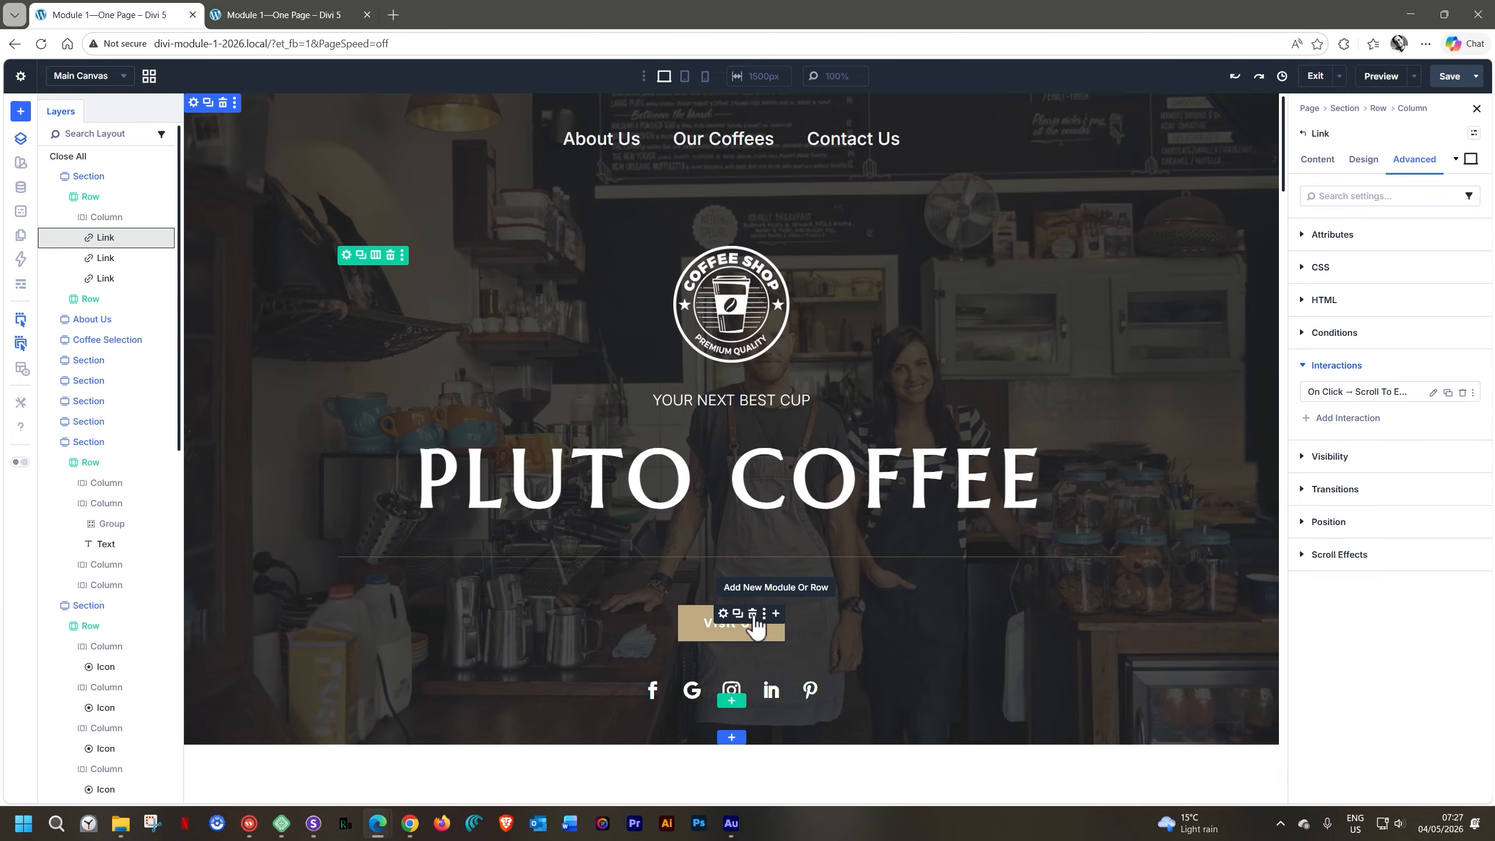
Step: Add a Click interaction to the hero section's Visit Us button with the effect action Scroll To Element
left_click(710, 627)
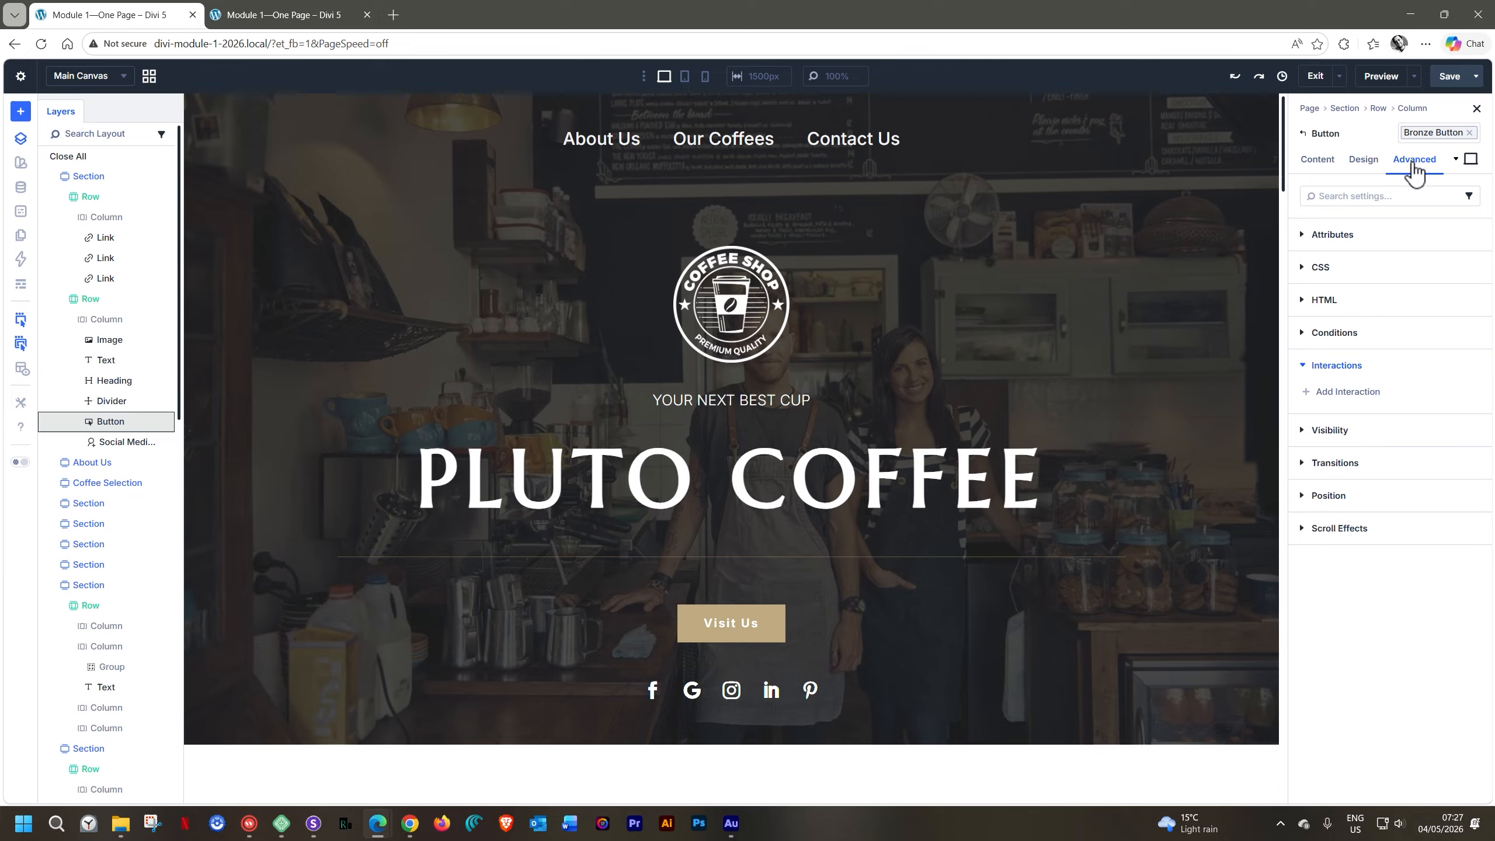
left_click(1330, 393)
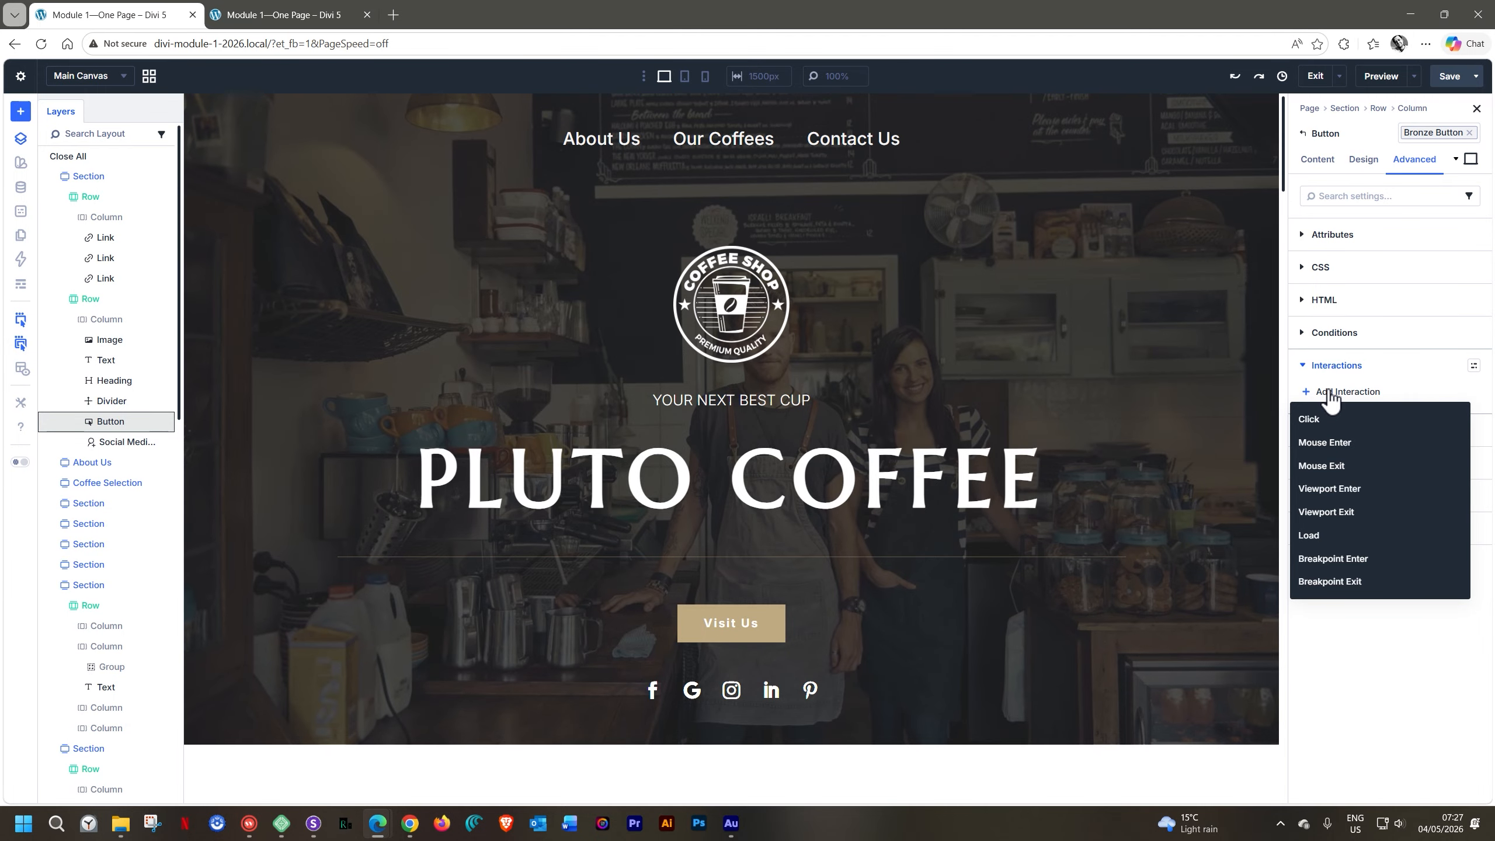
left_click(1318, 419)
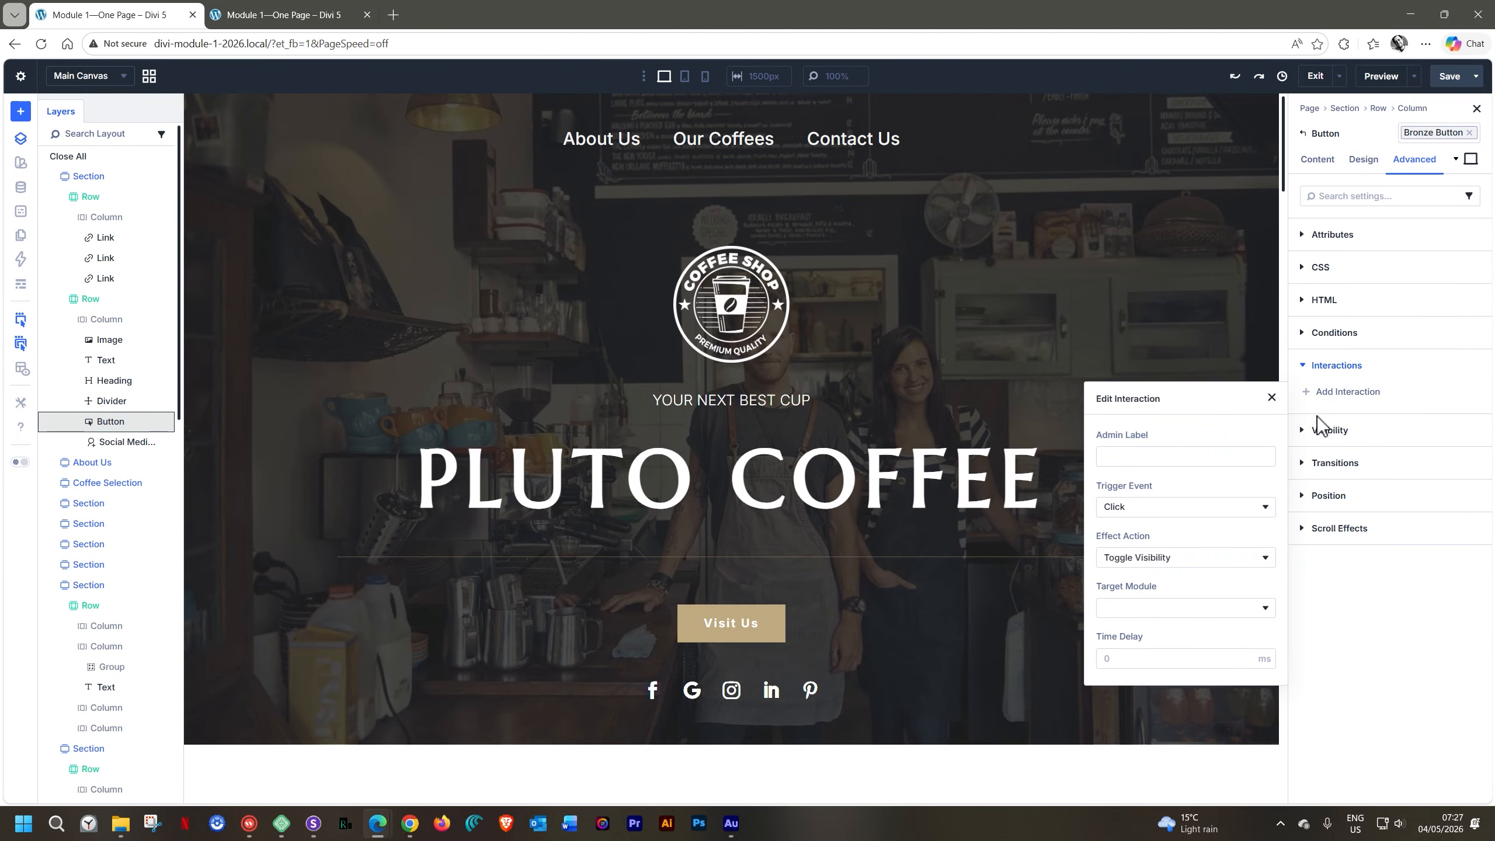
left_click(1142, 564)
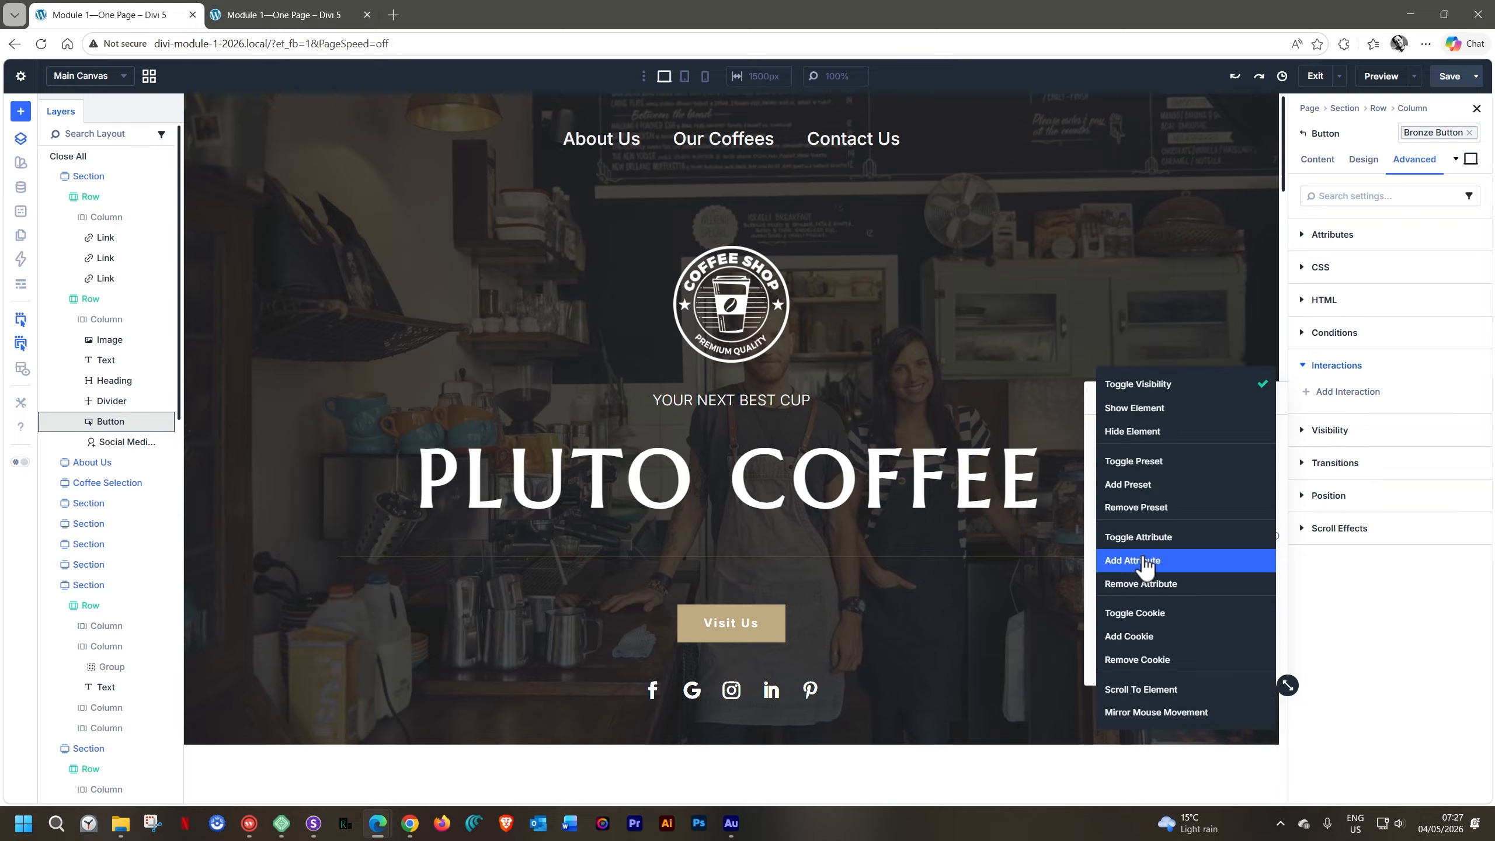
left_click(1145, 689)
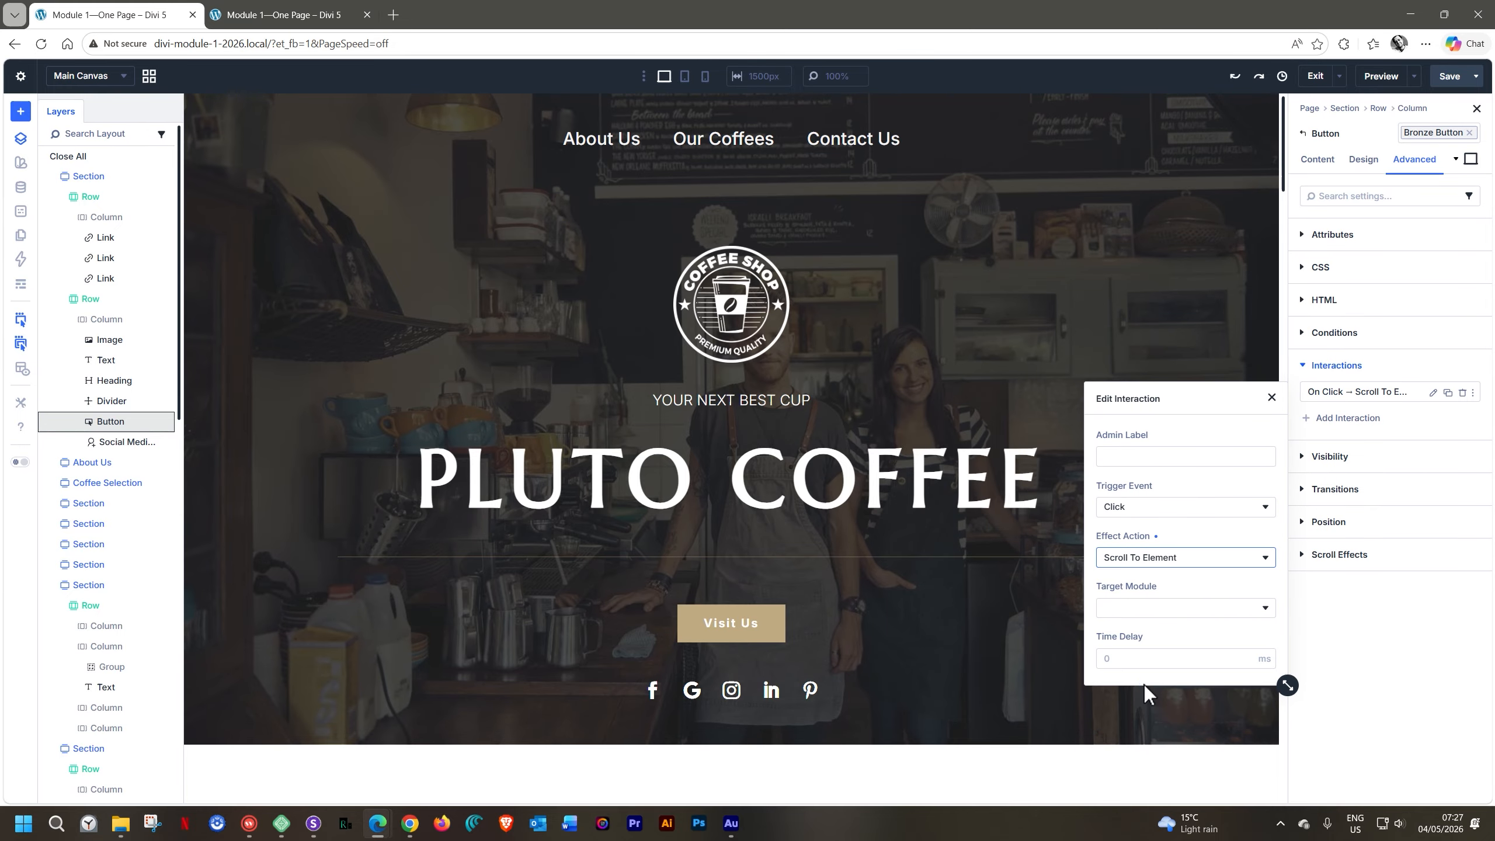
Step: Set the Visit Us interaction's target module to Section (Contact Us) and save the page
left_click(1161, 612)
scroll(1193, 552, "down", 10)
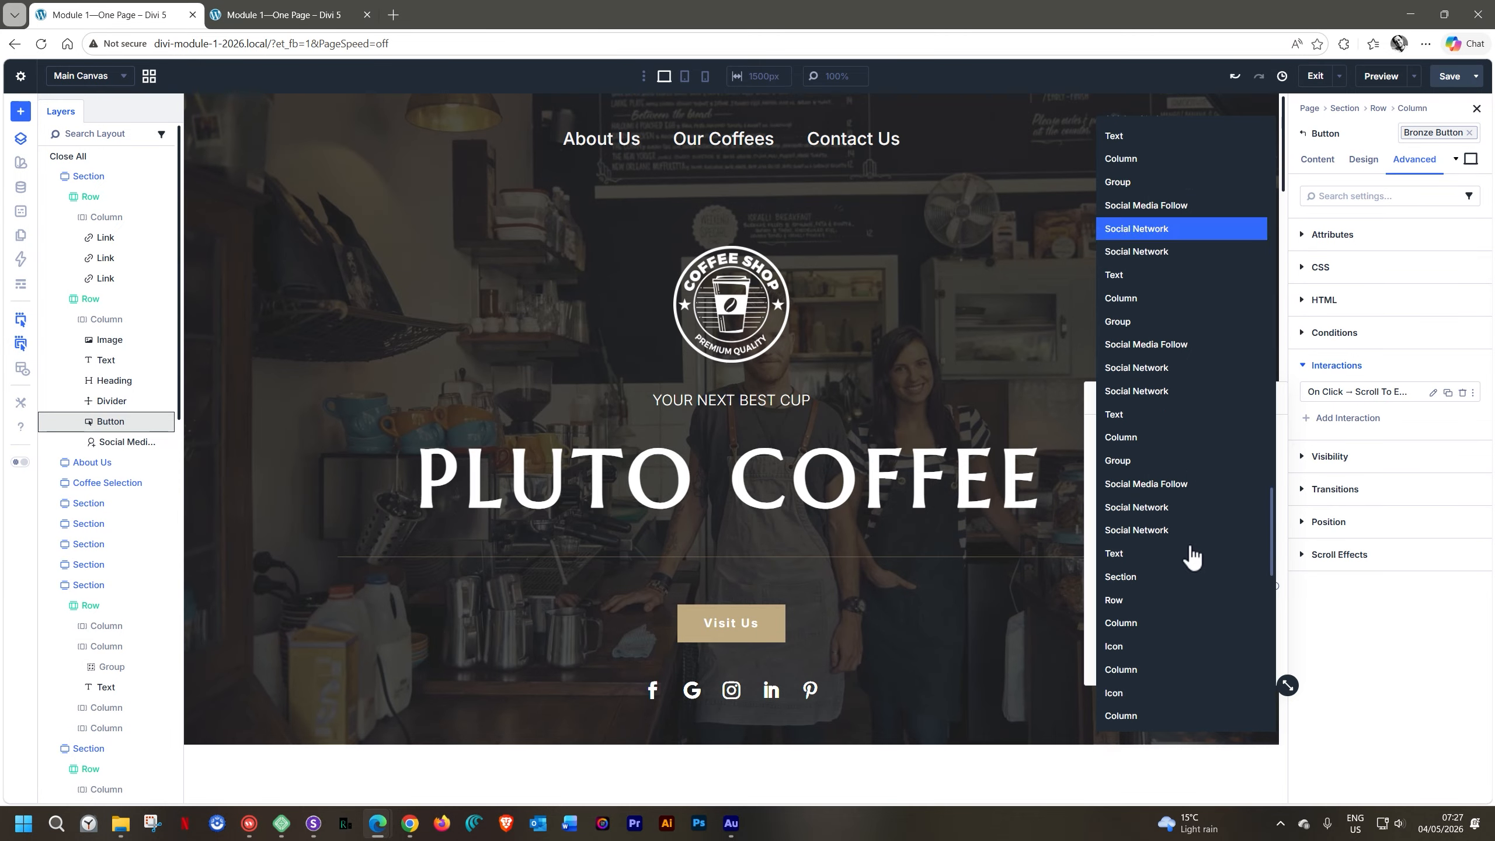
left_click(1174, 435)
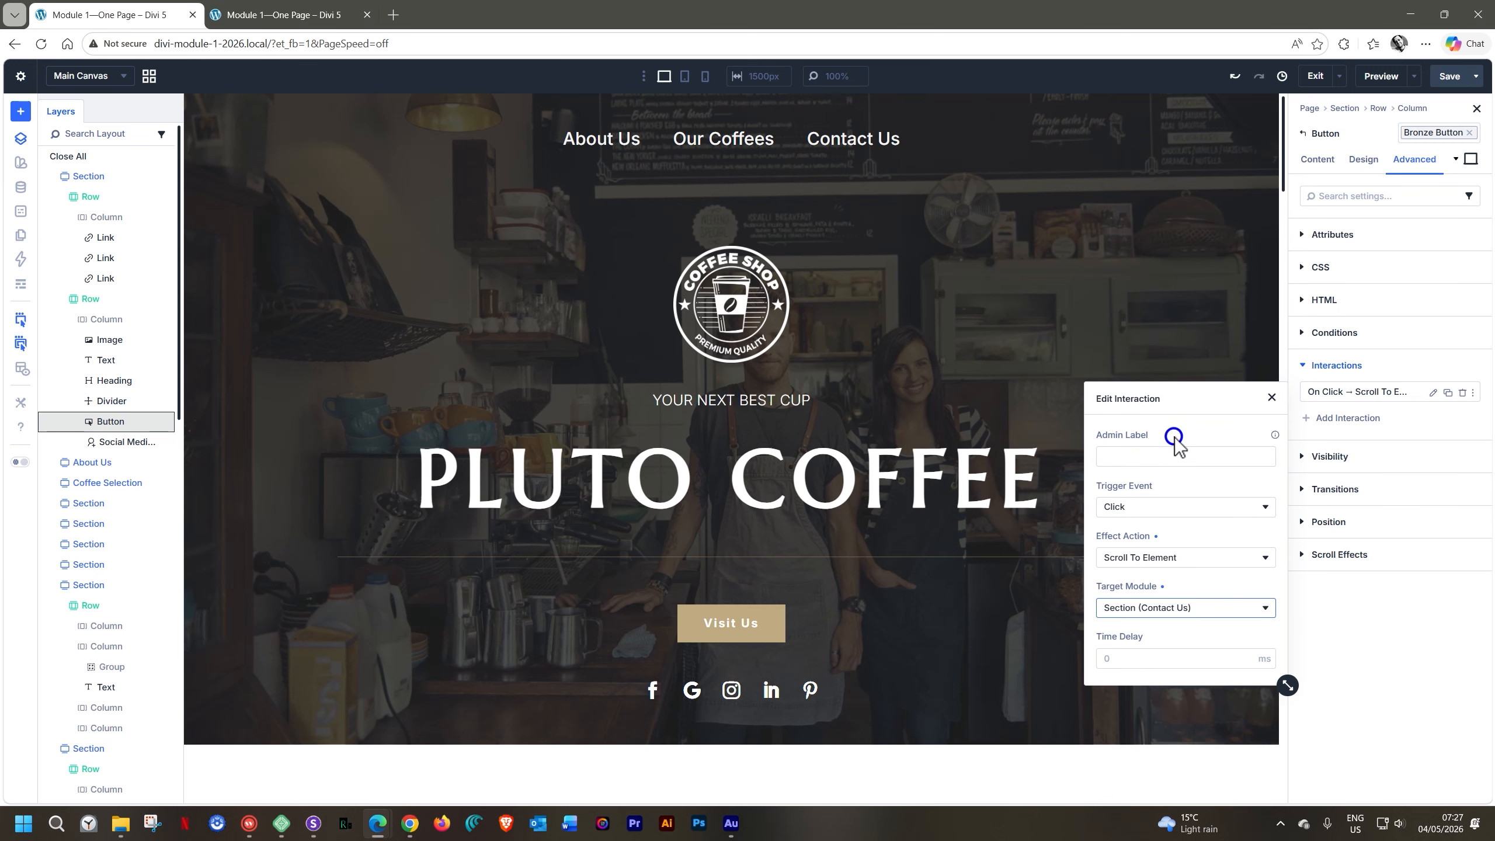
left_click(1271, 397)
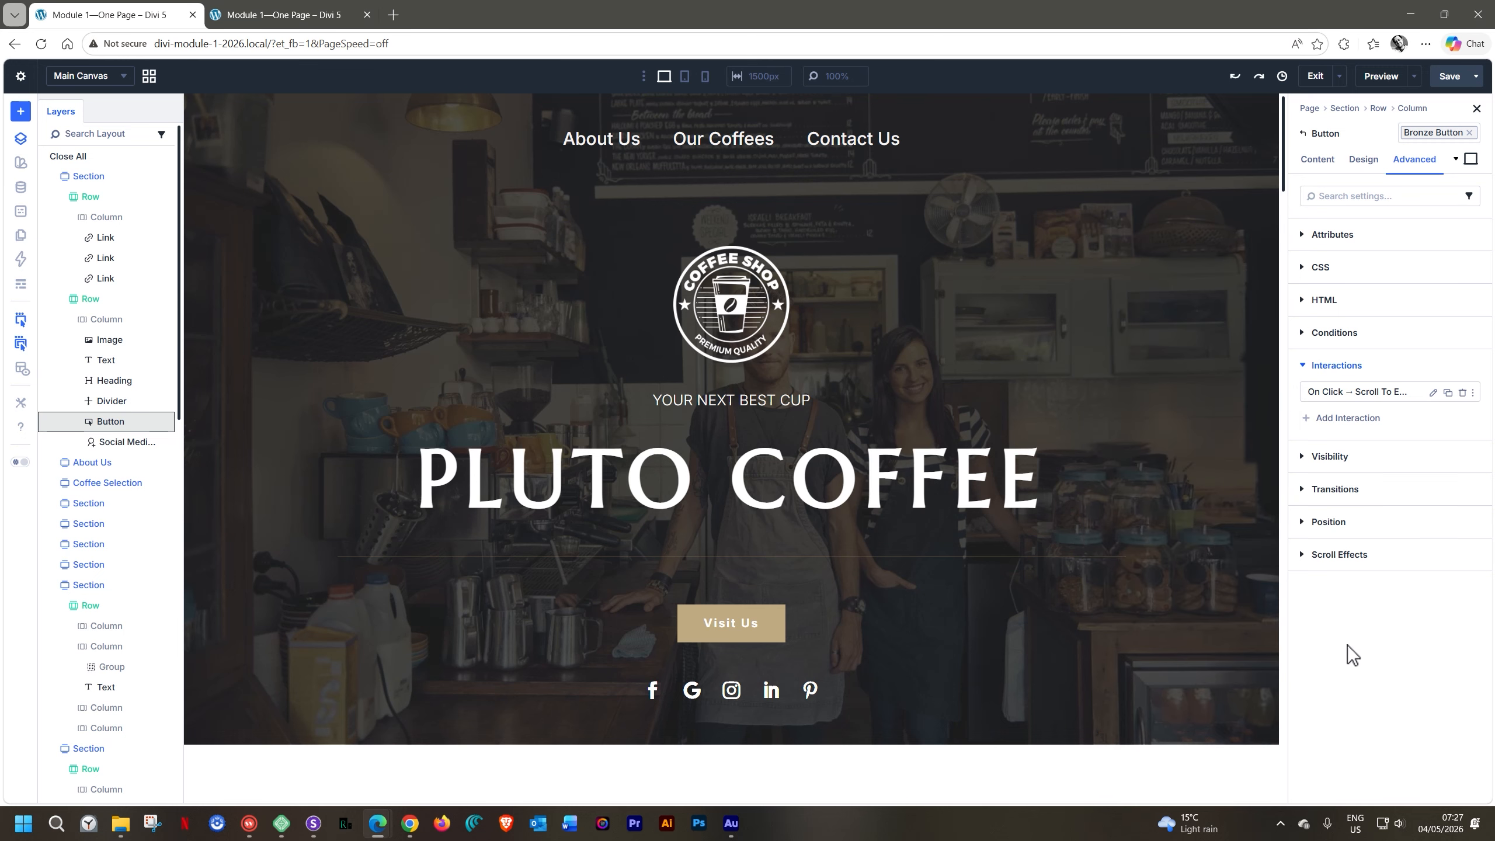
left_click(1448, 76)
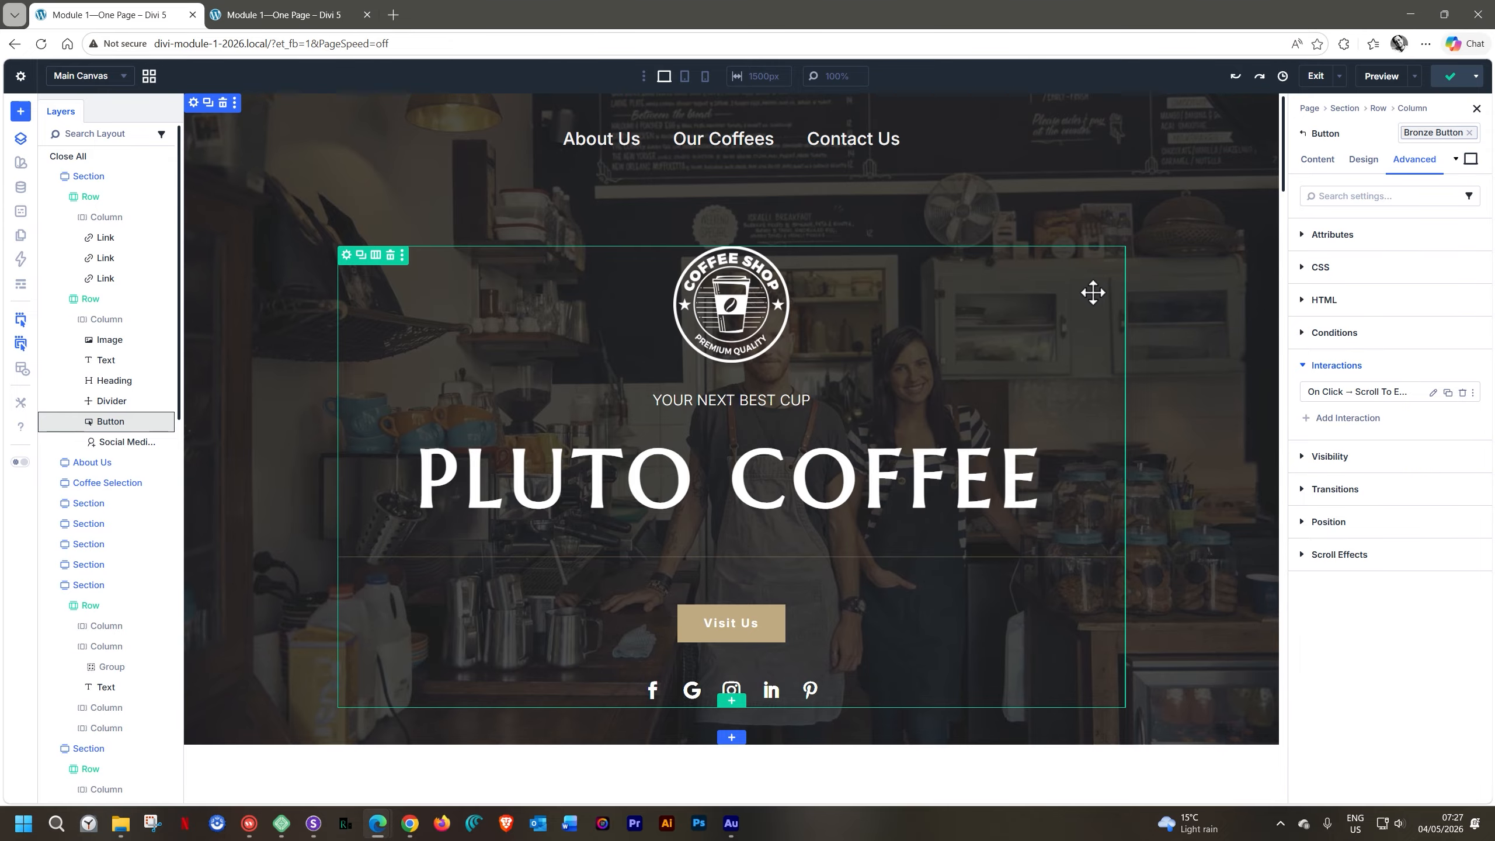
Step: Add a Click interaction to the Start Your Journey button below the coffee cards with the effect action Scroll To Element
scroll(1089, 300, "down", 15)
scroll(1087, 307, "down", 5)
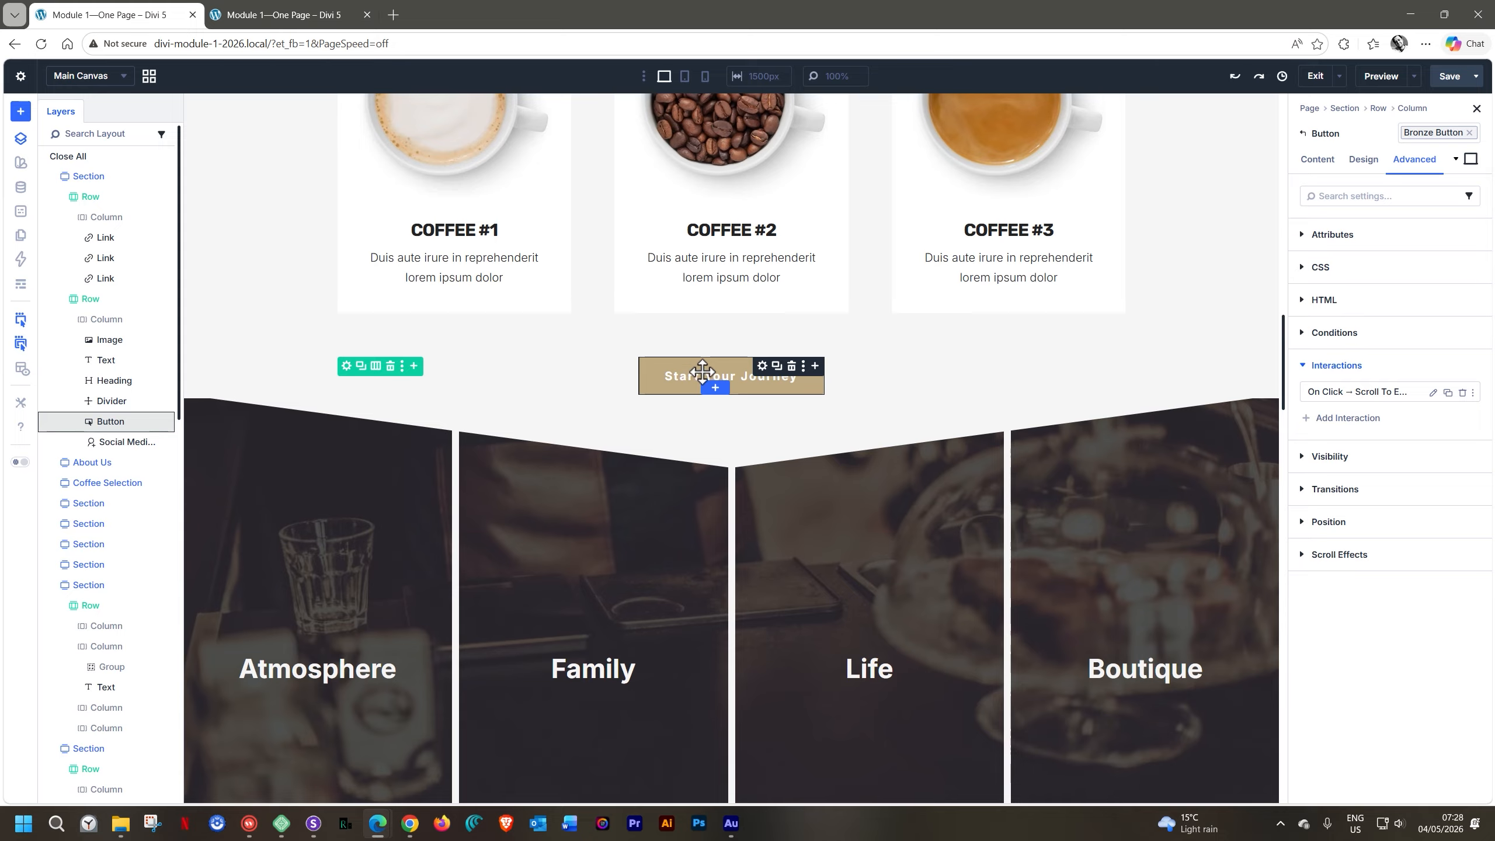
left_click(669, 366)
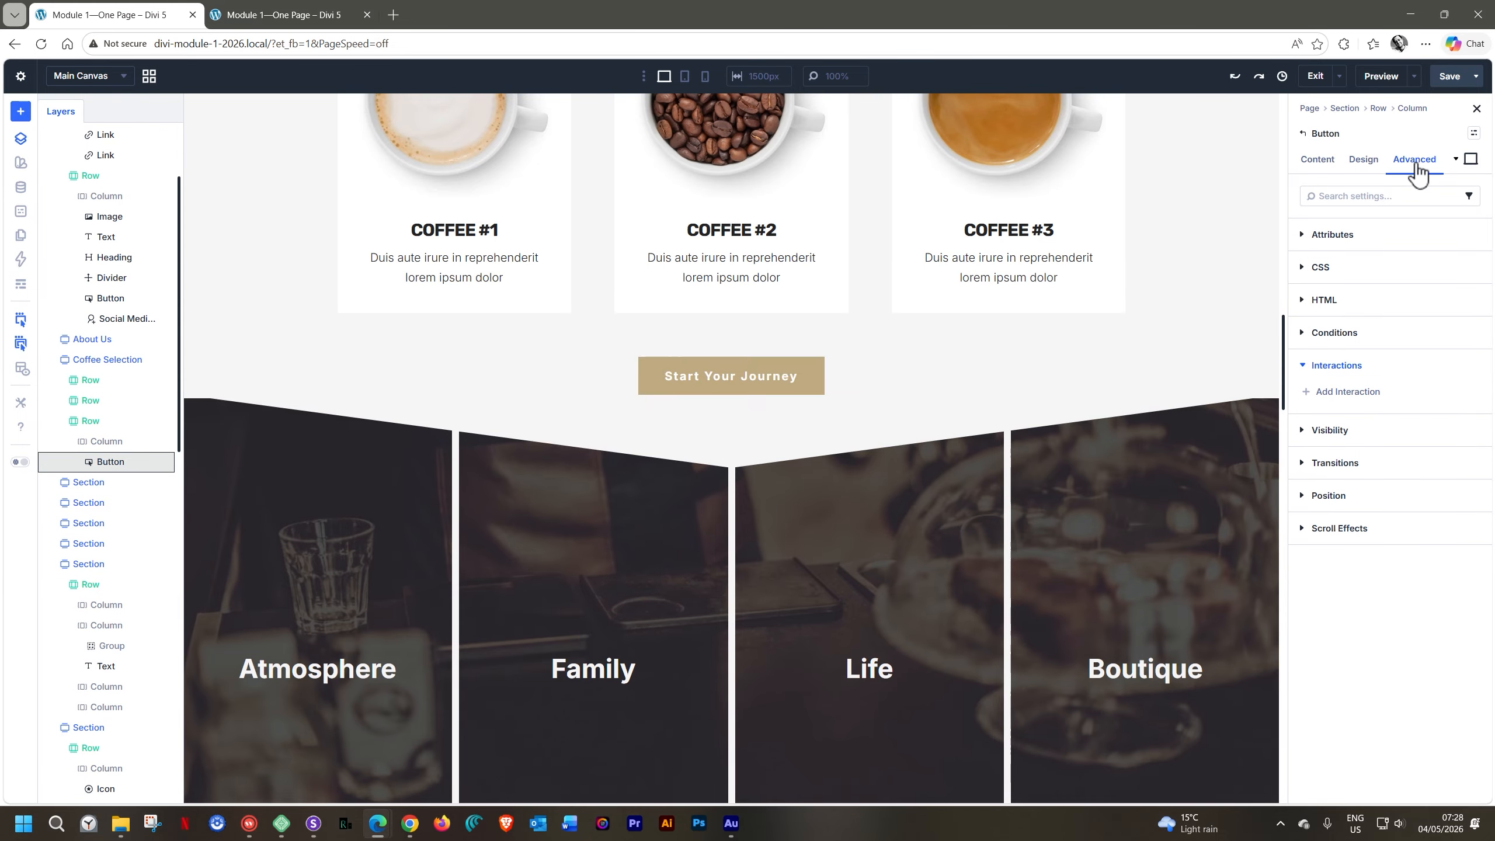
left_click(1321, 394)
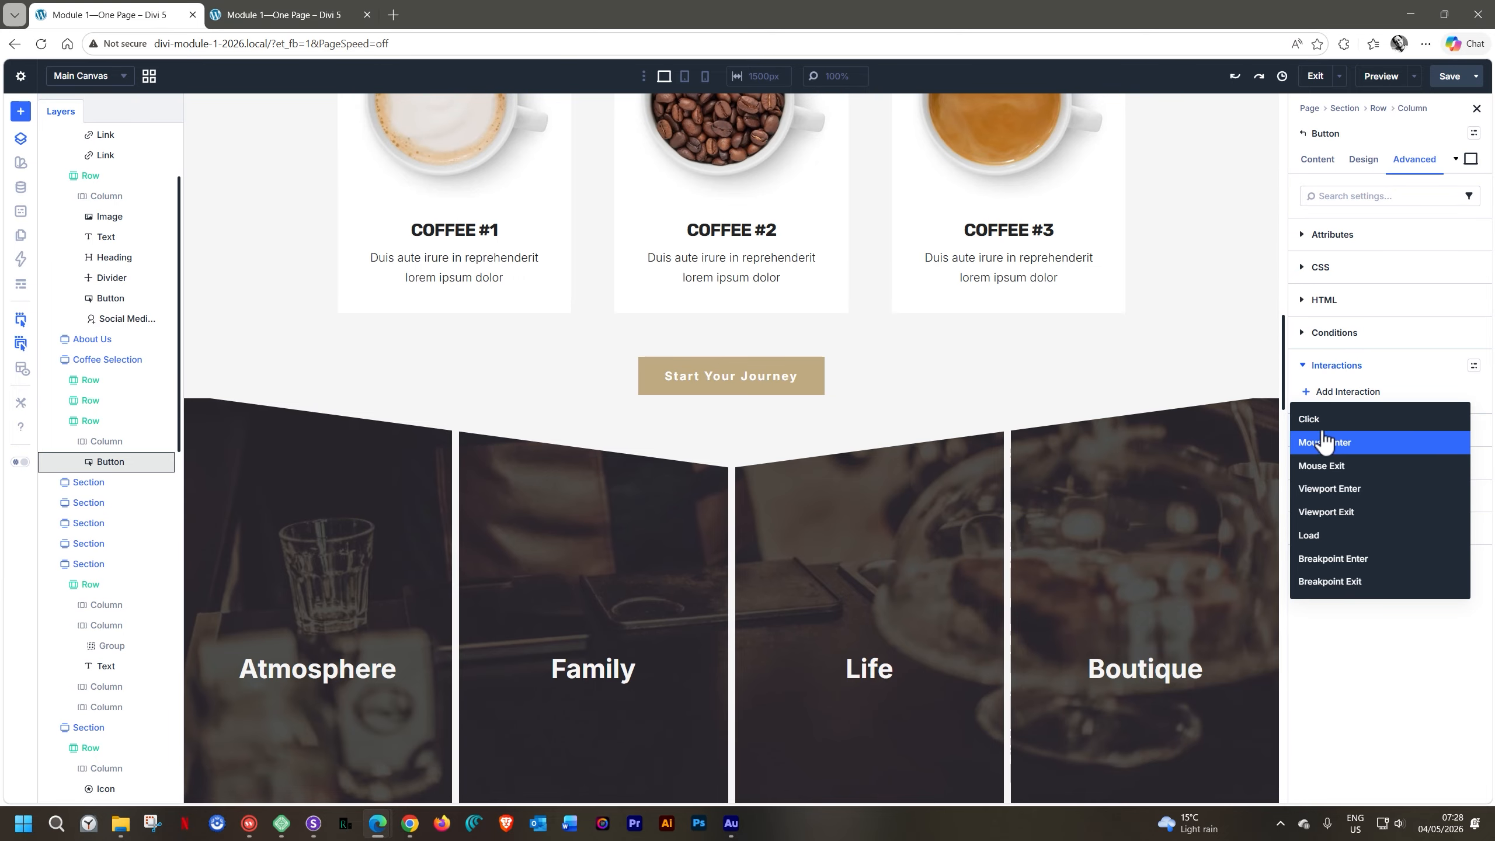
left_click(1320, 422)
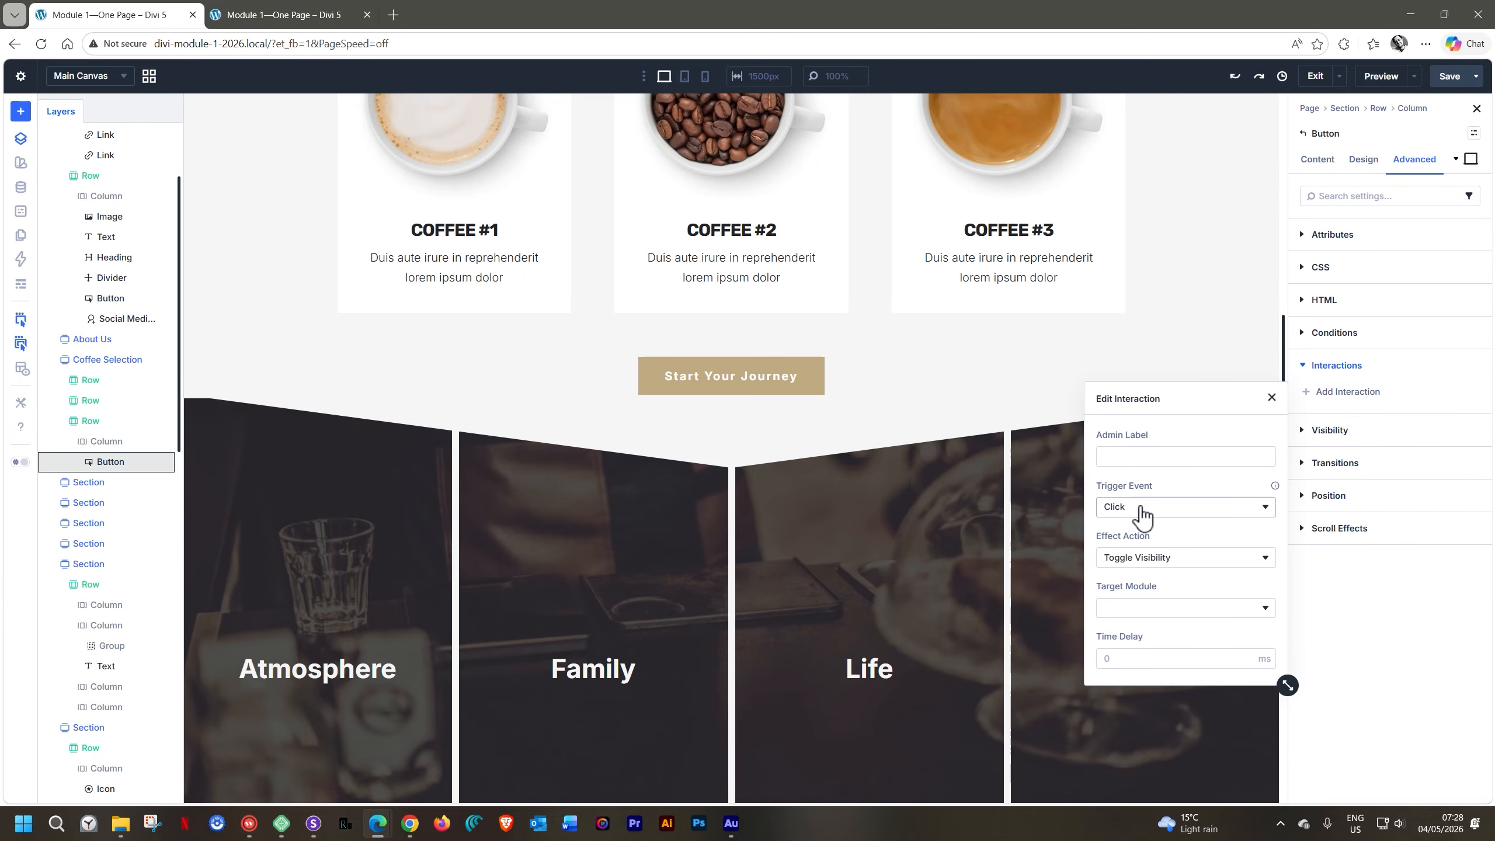
left_click(1140, 558)
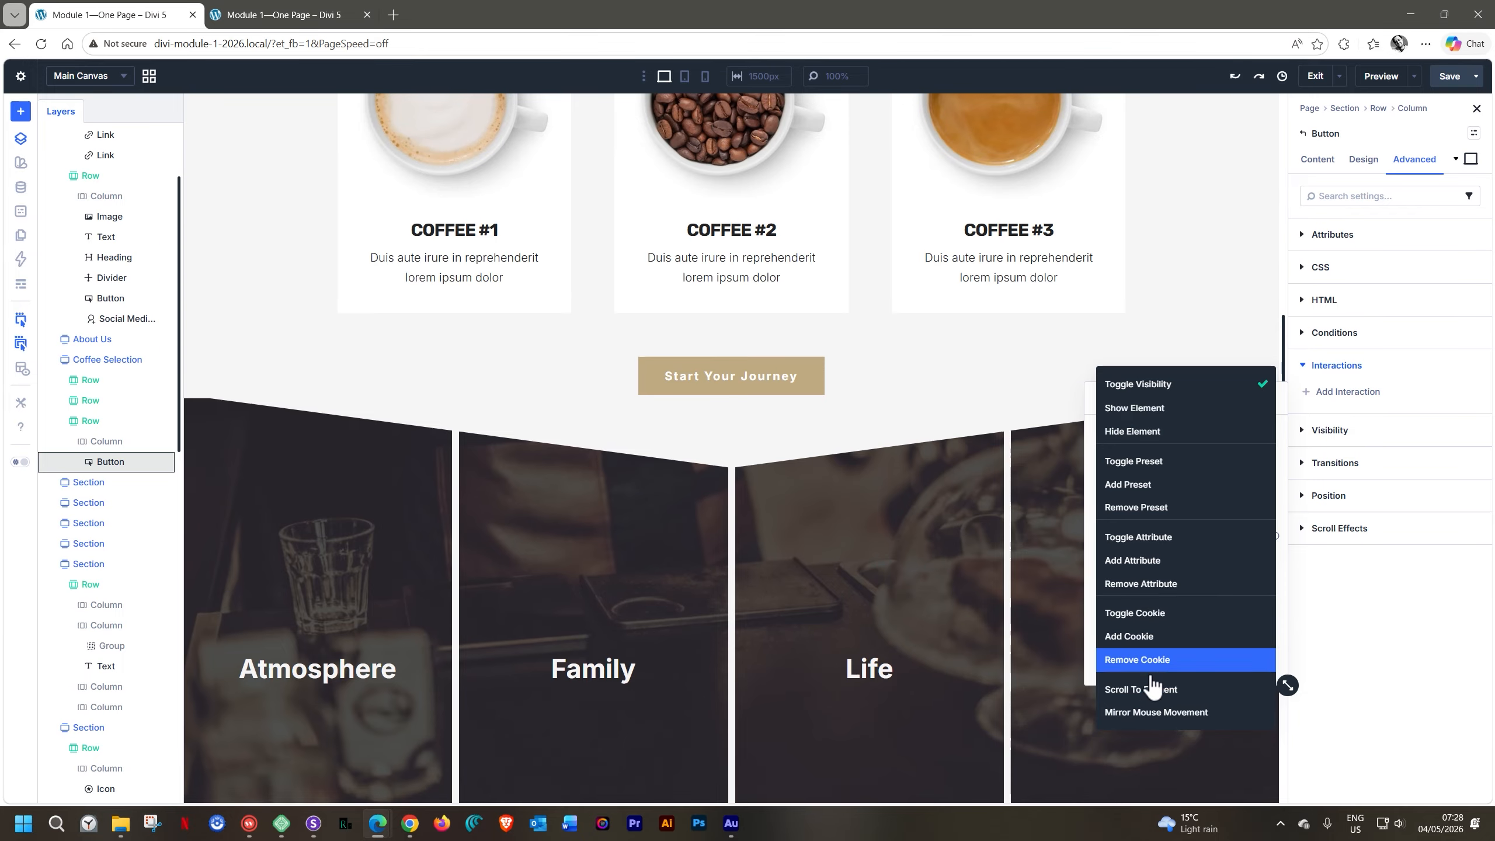
left_click(1139, 689)
Step: Set the Start Your Journey interaction's target module to Section (Contact Us) and save the page
left_click(1152, 604)
scroll(1151, 616, "down", 10)
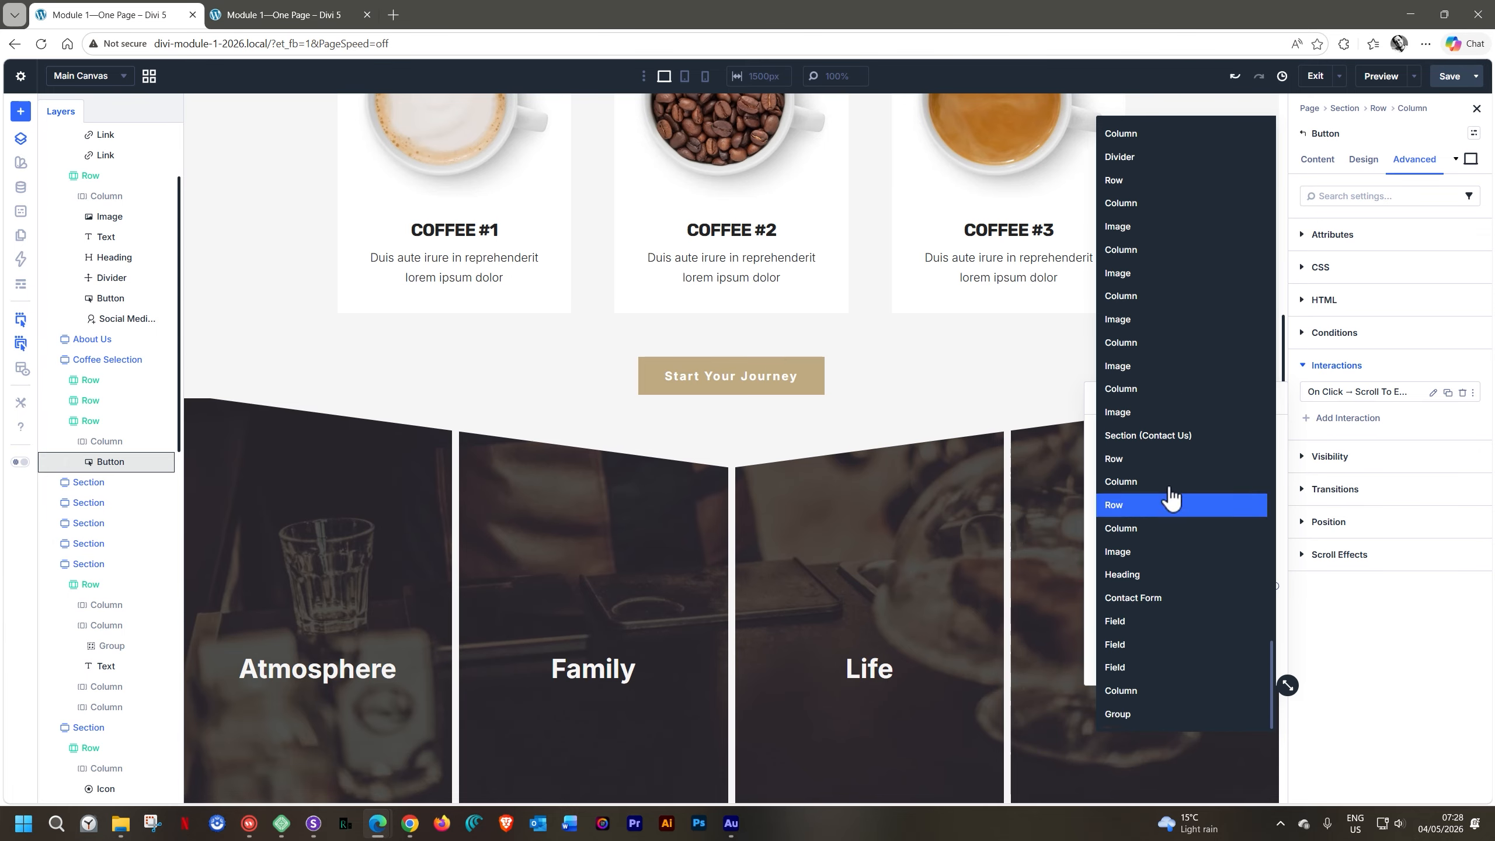
left_click(1172, 443)
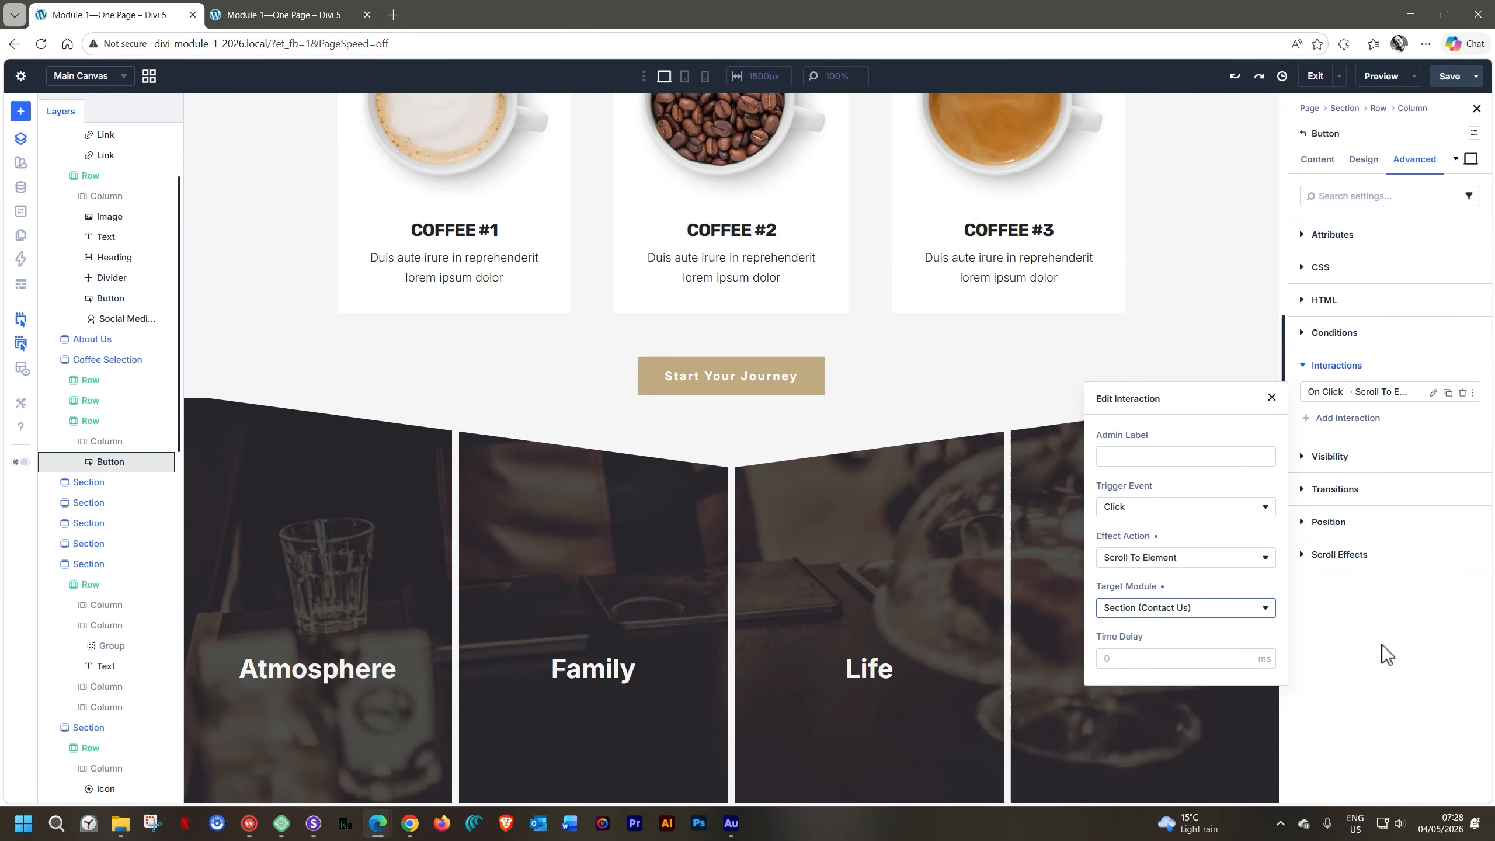
left_click(1382, 644)
left_click(1440, 79)
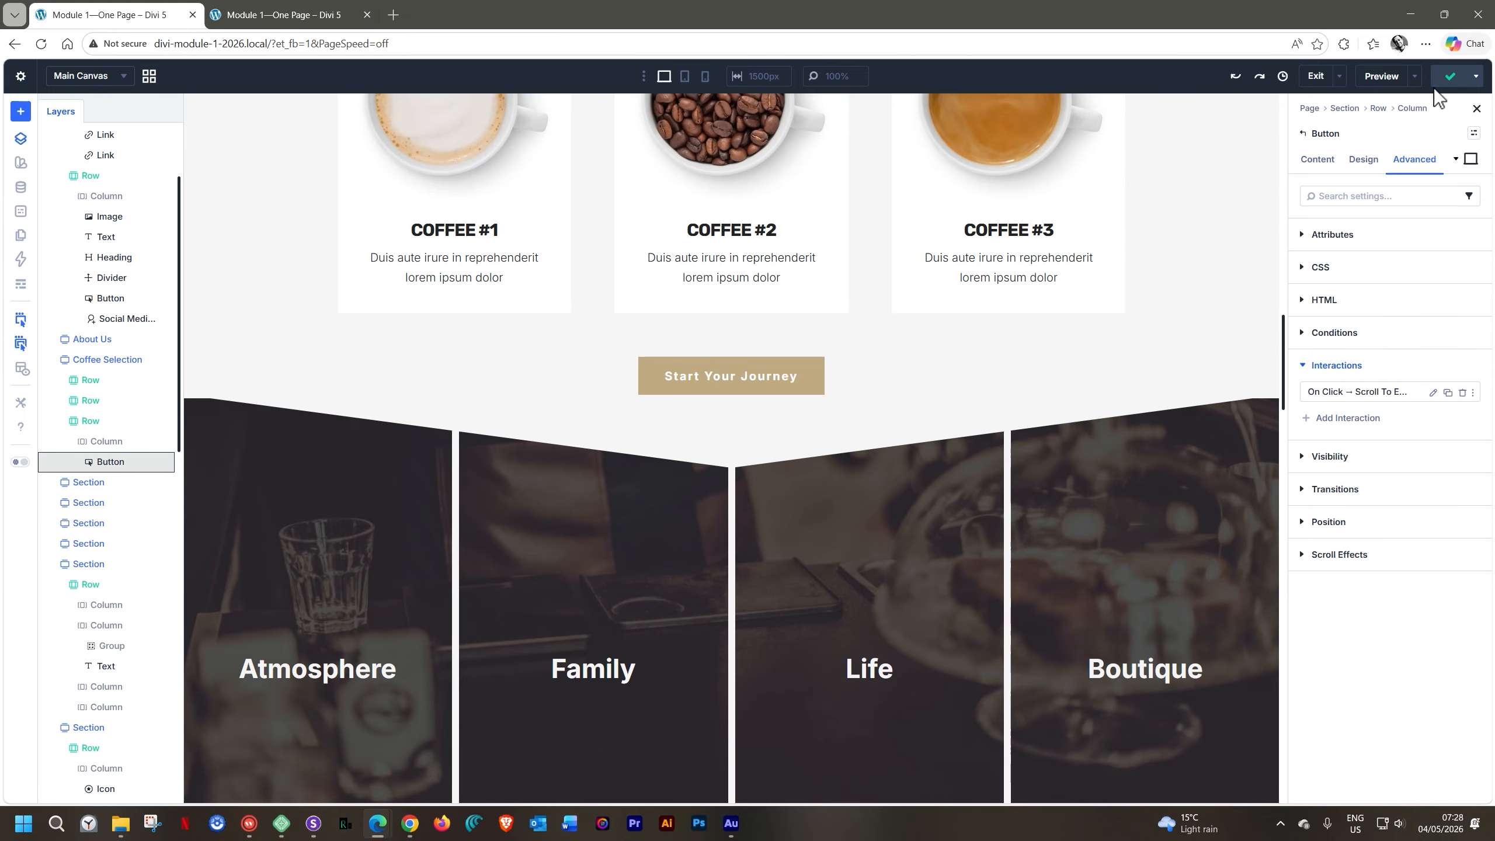
Step: Reload the page preview in the other browser tab and test the Visit Us and Start Your Journey buttons
left_click(303, 5)
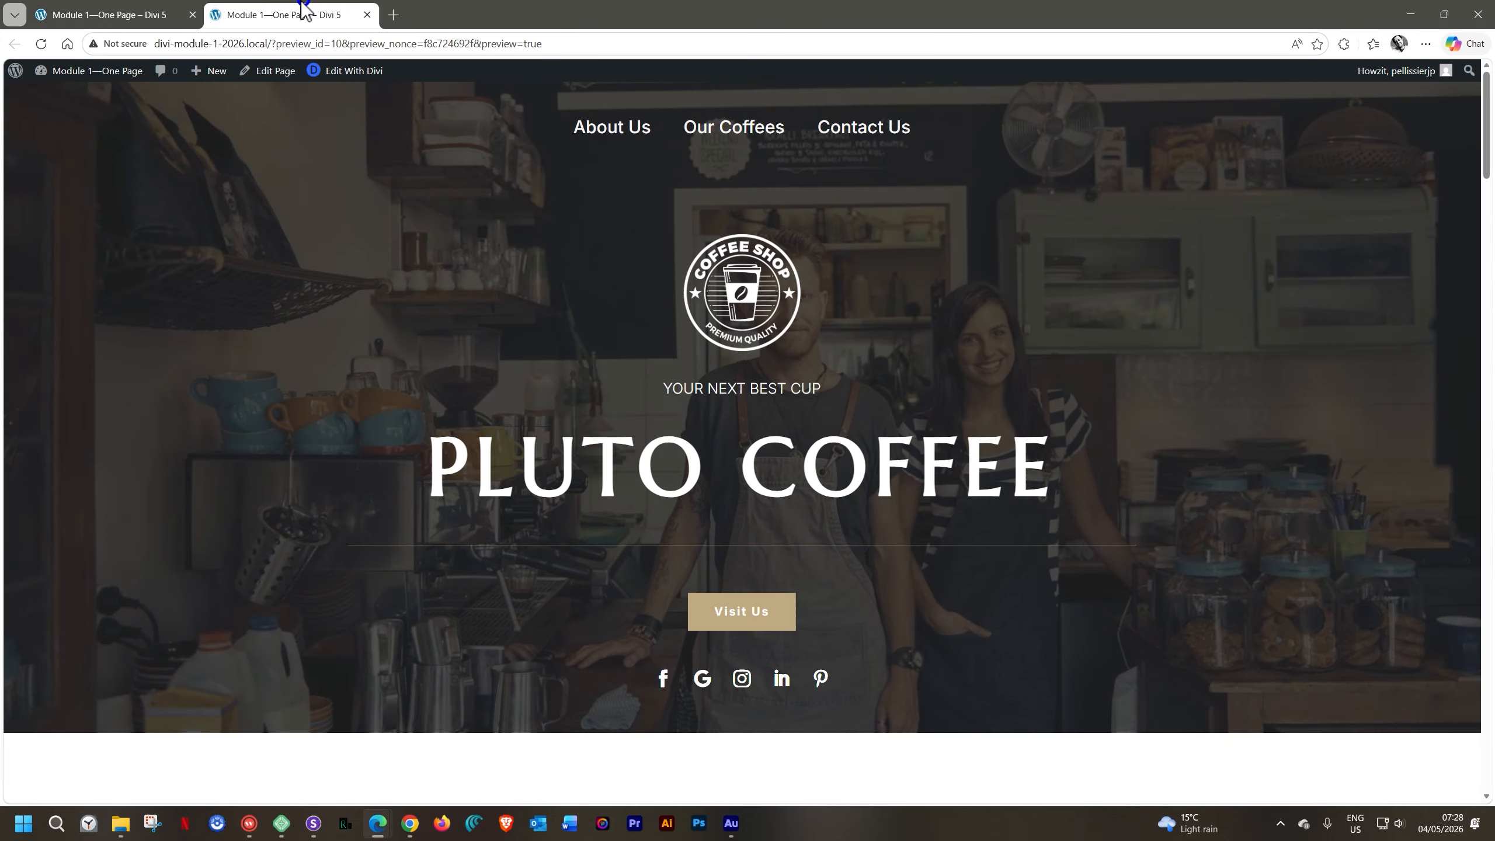
left_click(40, 48)
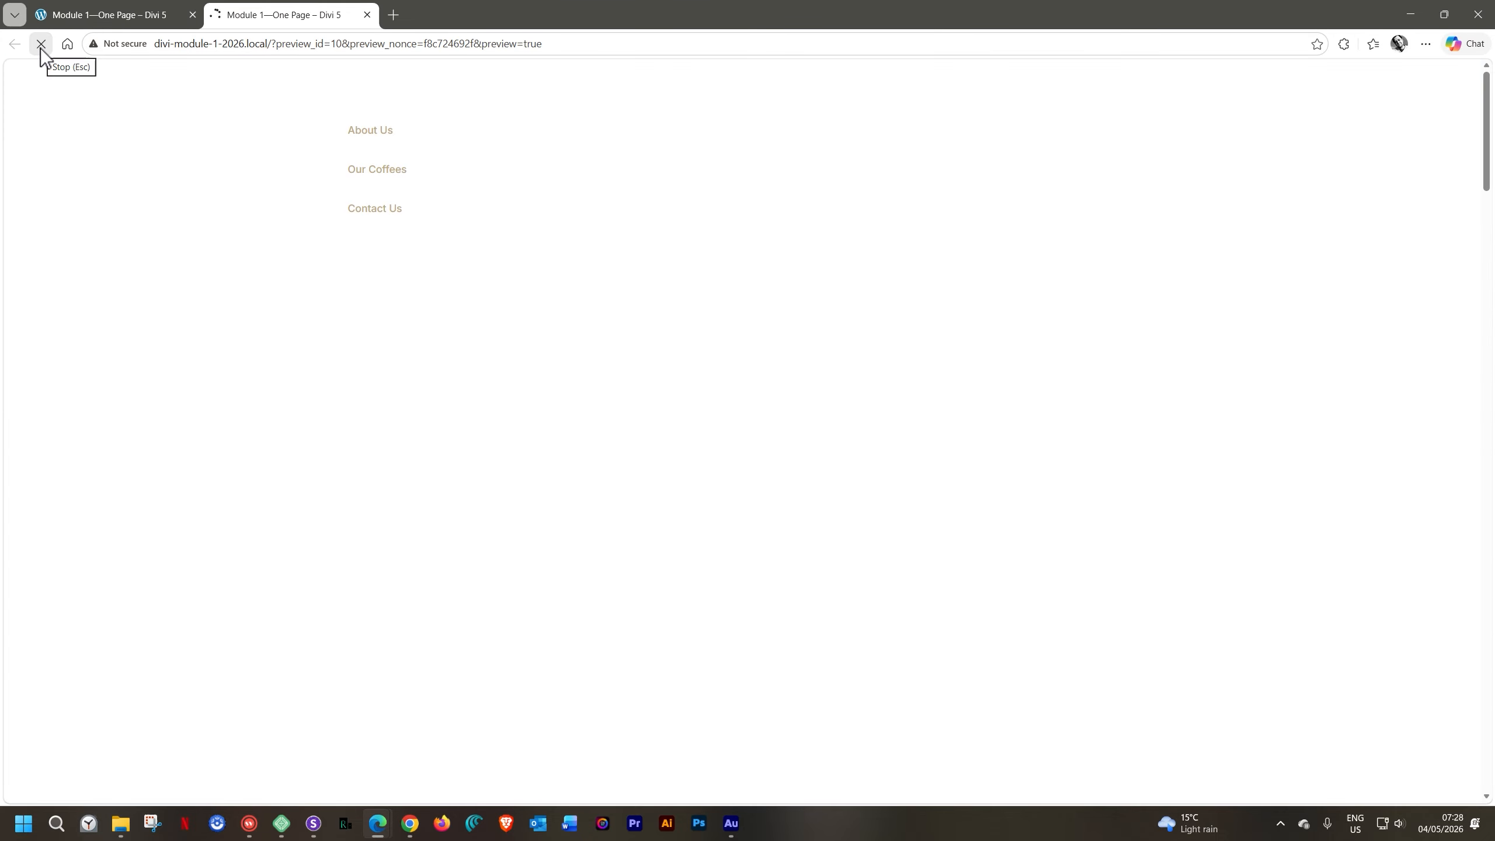
scroll(780, 380, "down", 3)
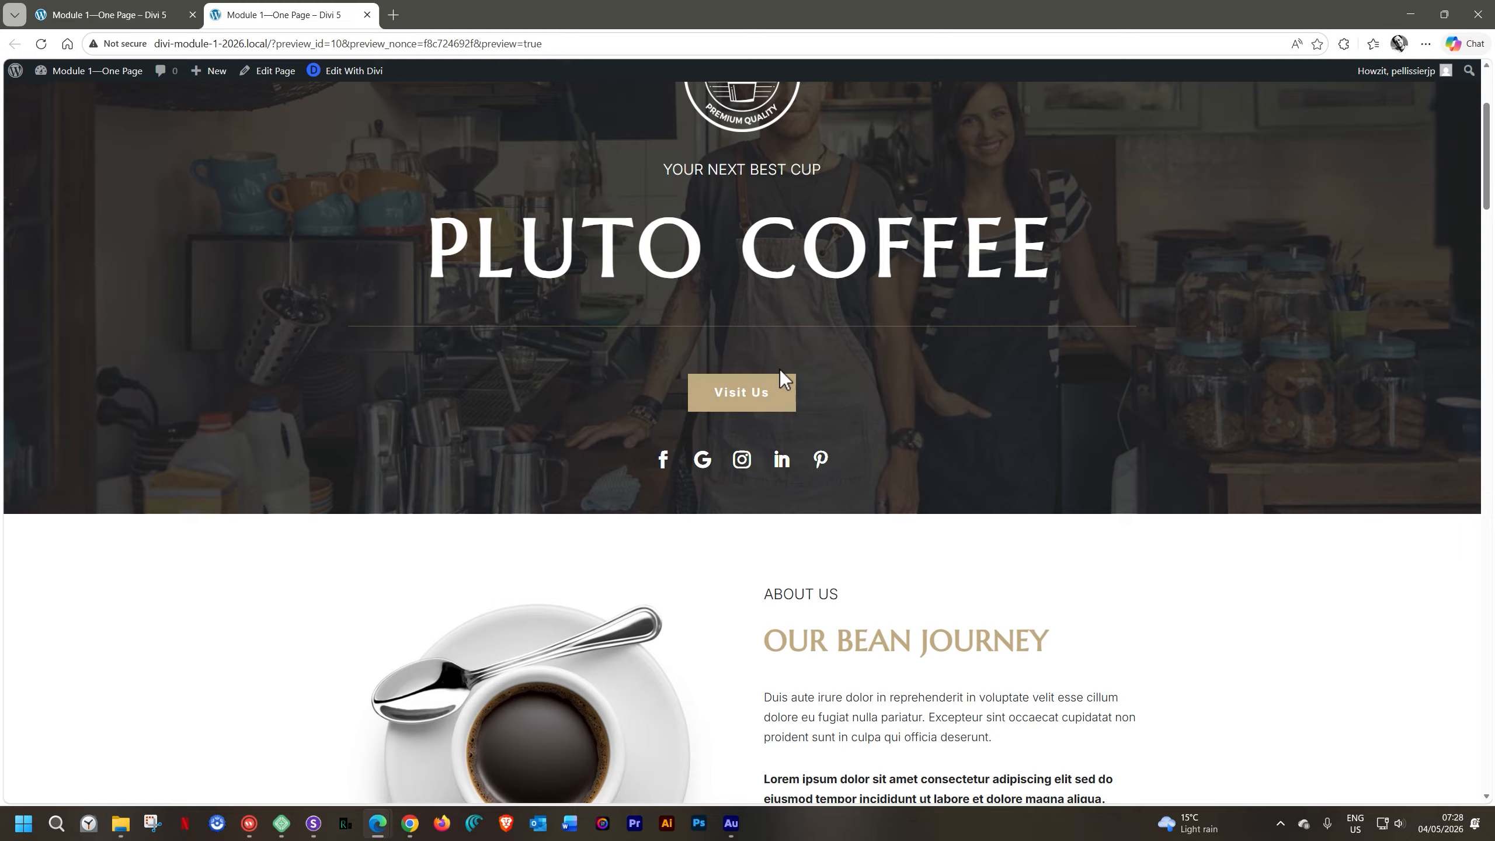
scroll(737, 396, "down", 10)
scroll(734, 394, "down", 15)
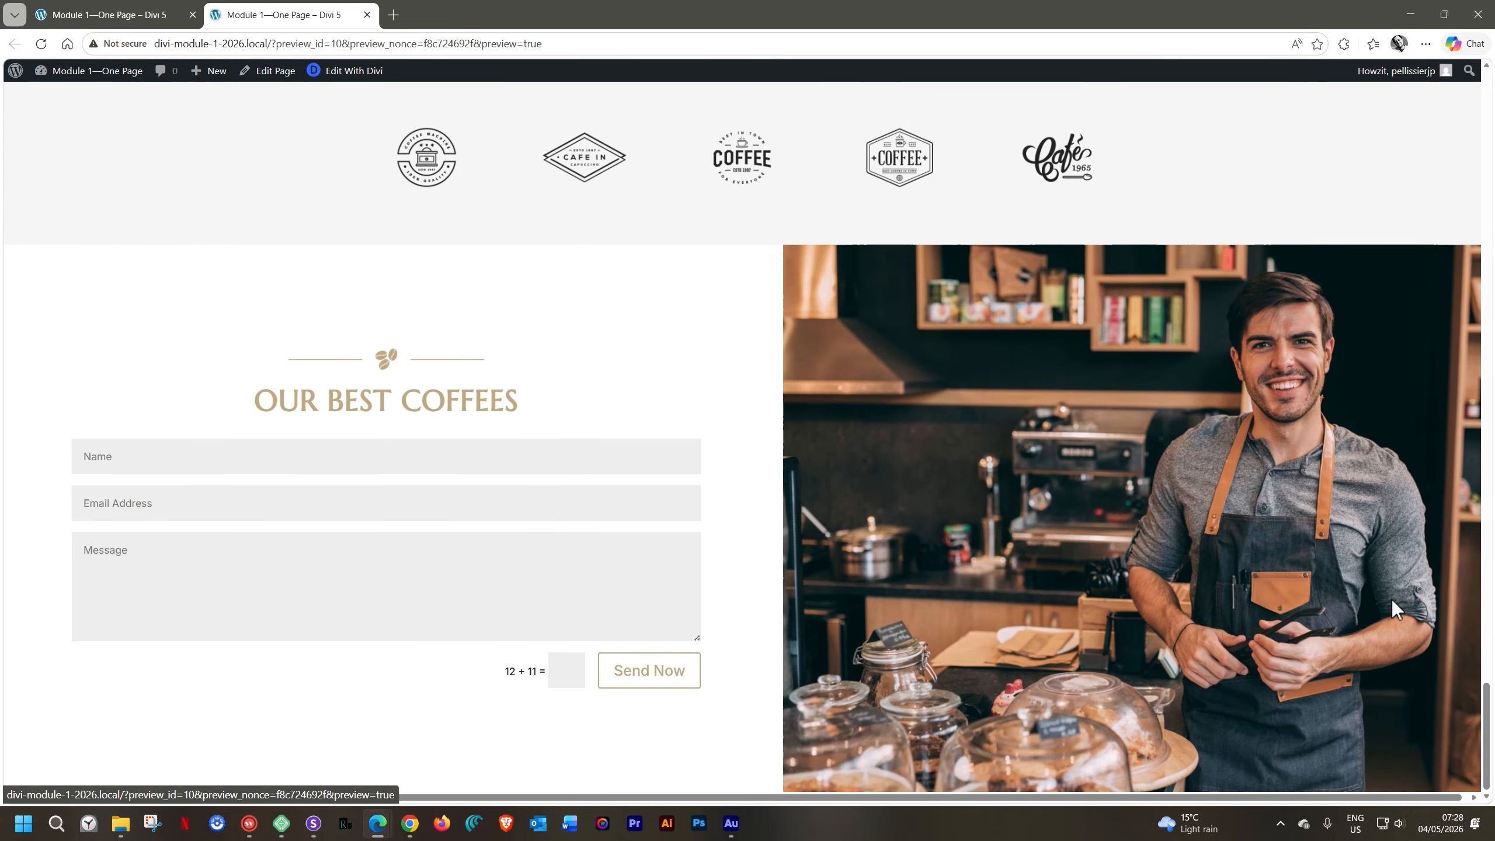
left_click_drag(1489, 729, 1494, 319)
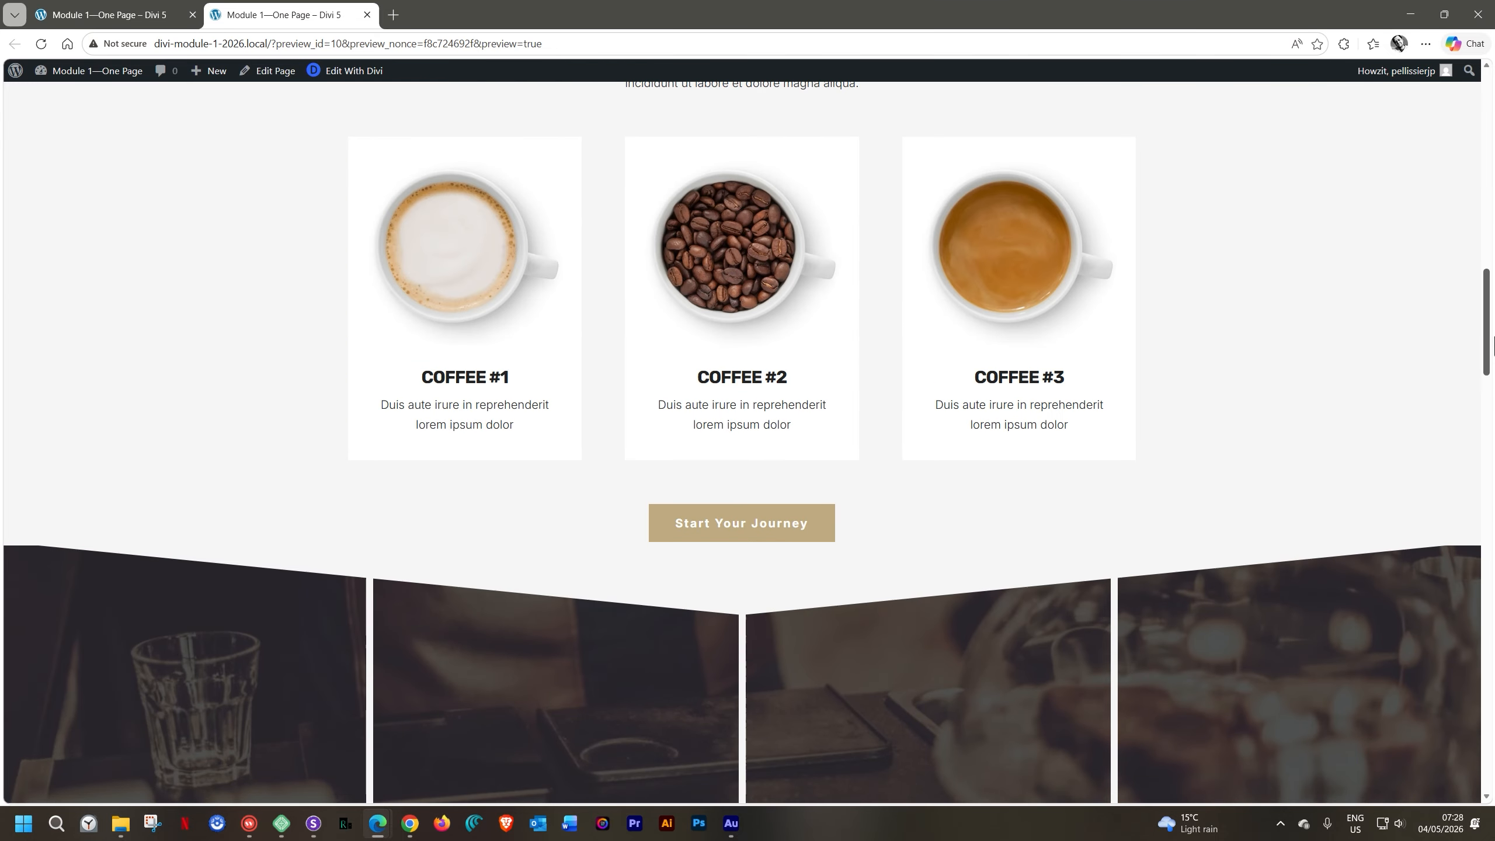
scroll(759, 536, "down", 1)
scroll(759, 533, "down", 12)
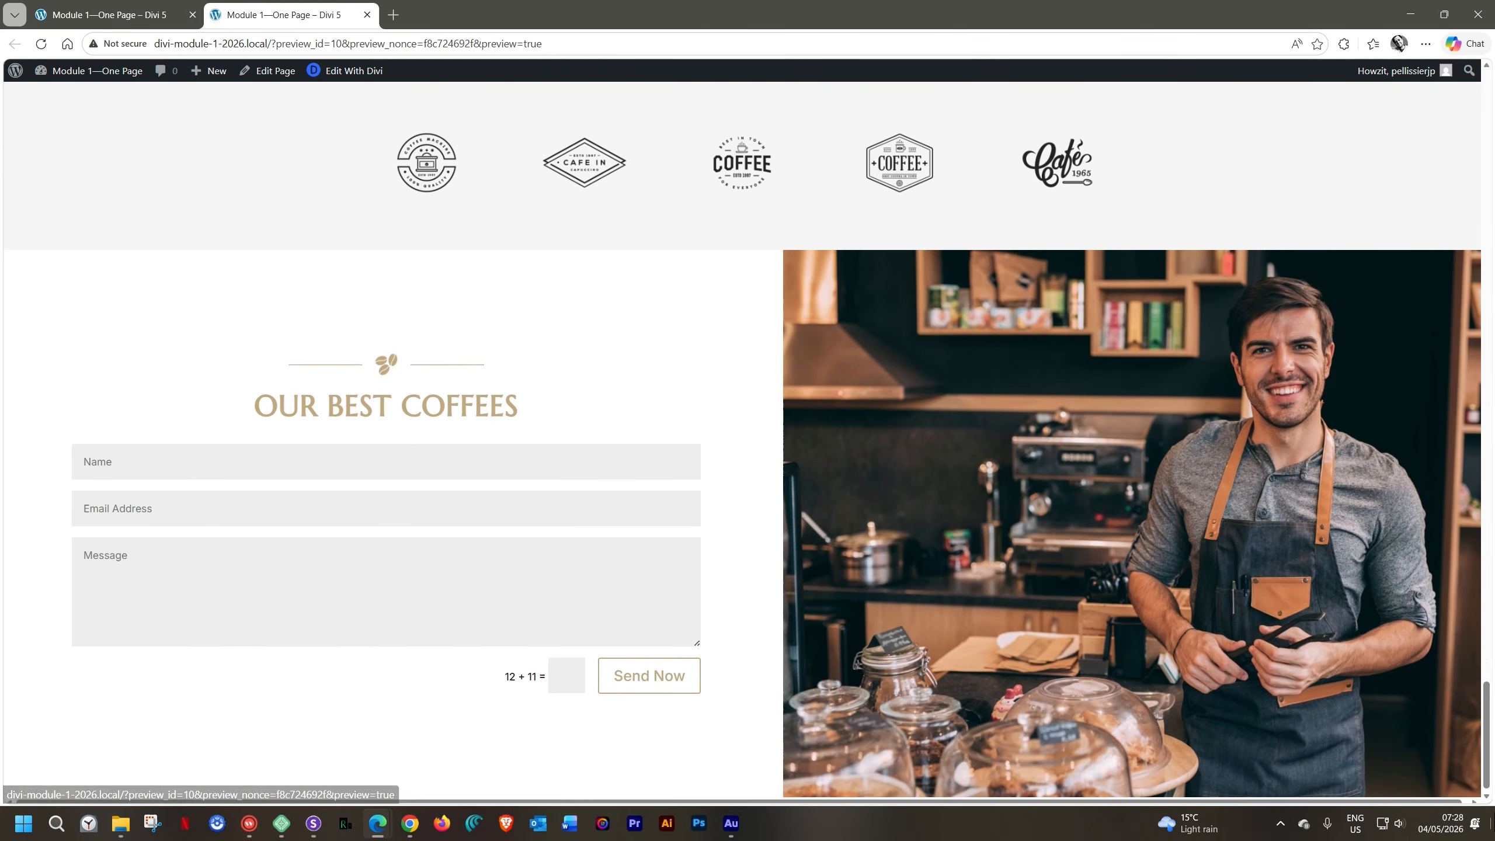
Step: Review the previewed one-page site from the hero section down to the contact form and back up
left_click_drag(1486, 757, 1492, 126)
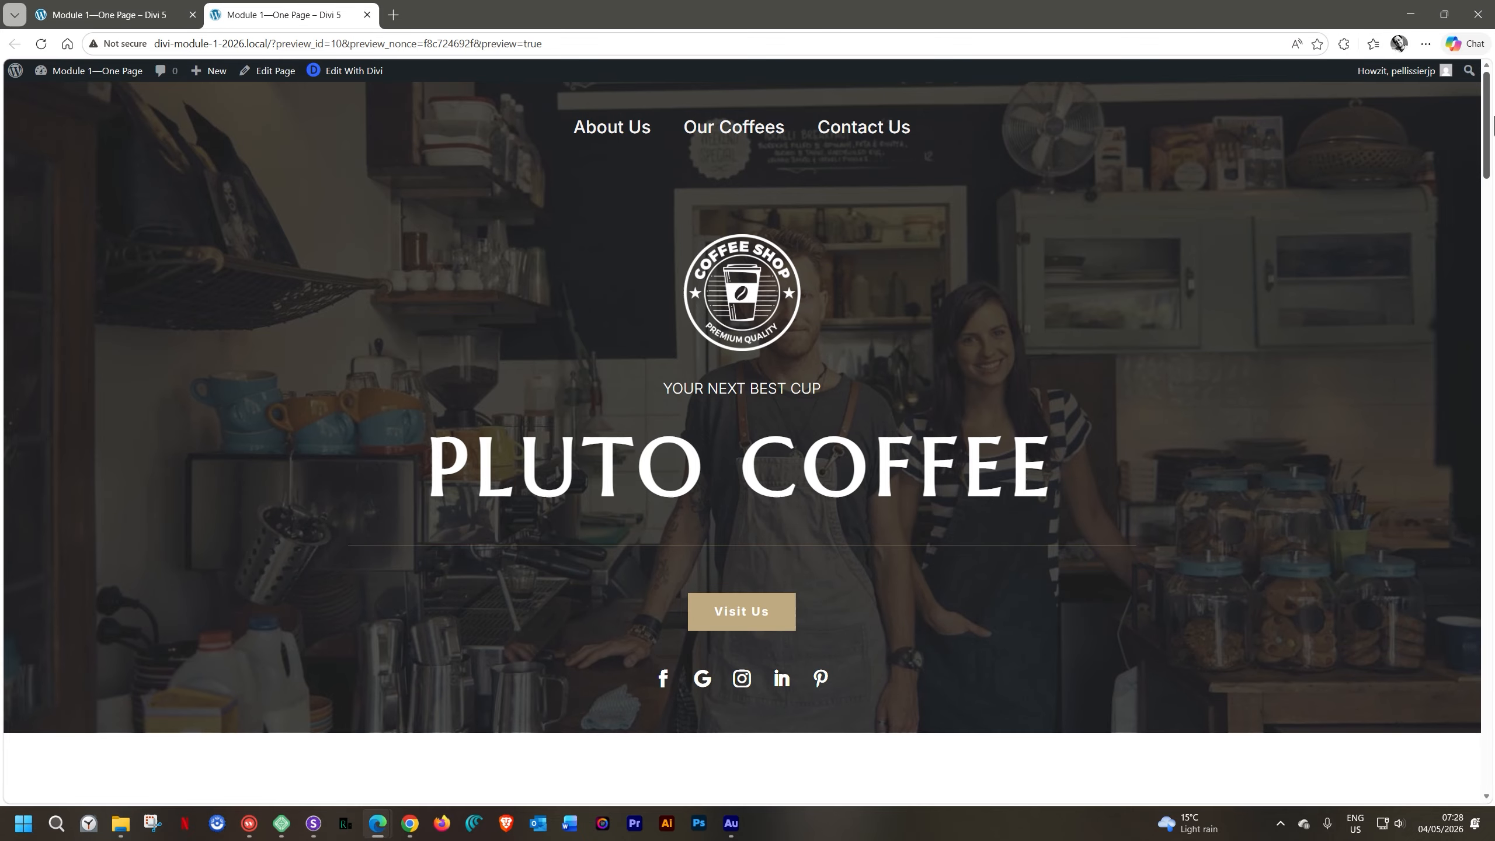
left_click_drag(1493, 126, 1492, 521)
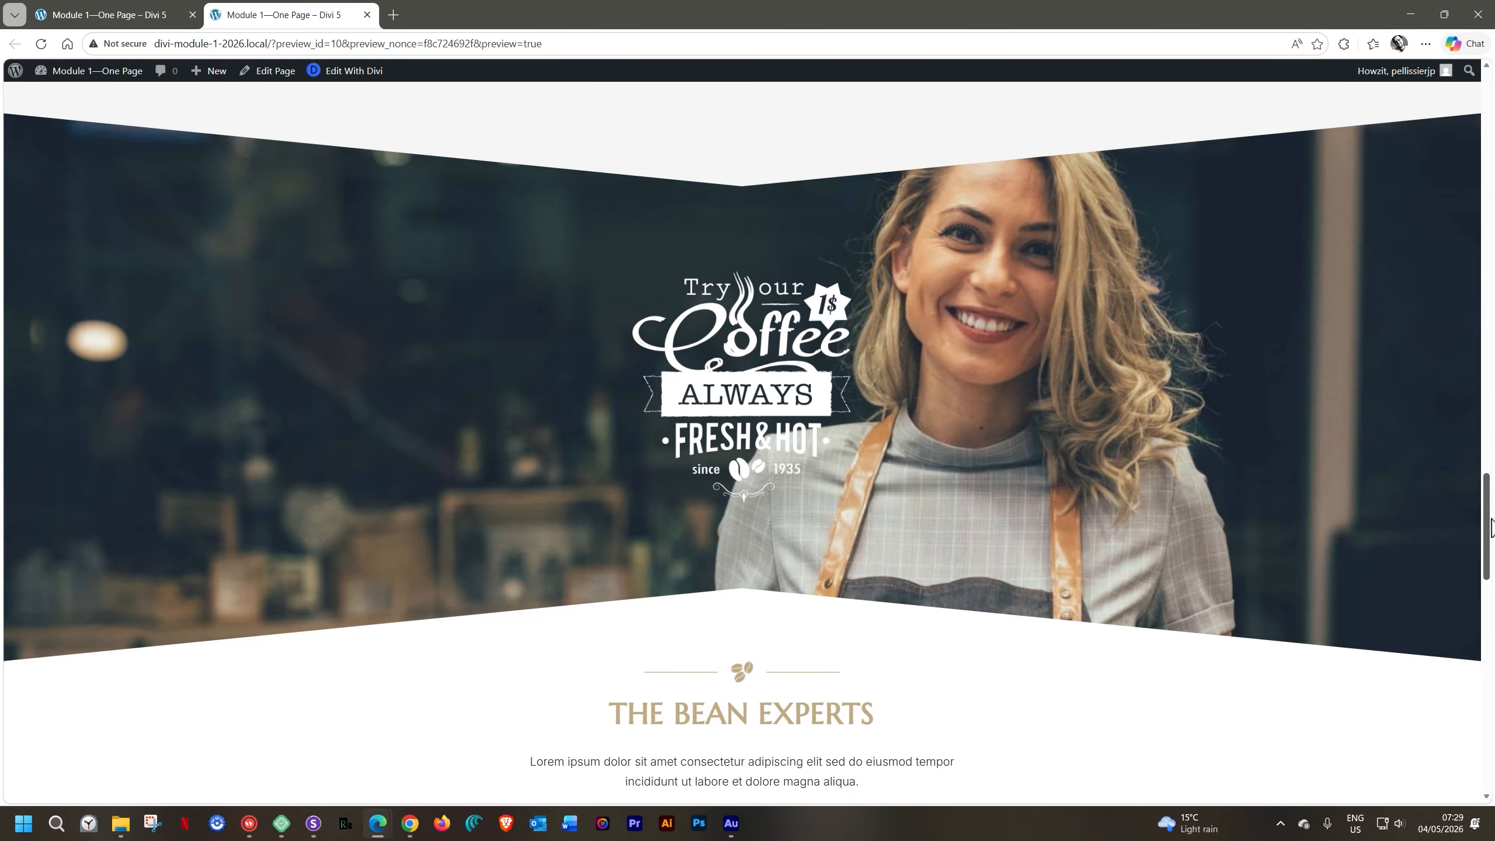
left_click_drag(1492, 520, 1492, 710)
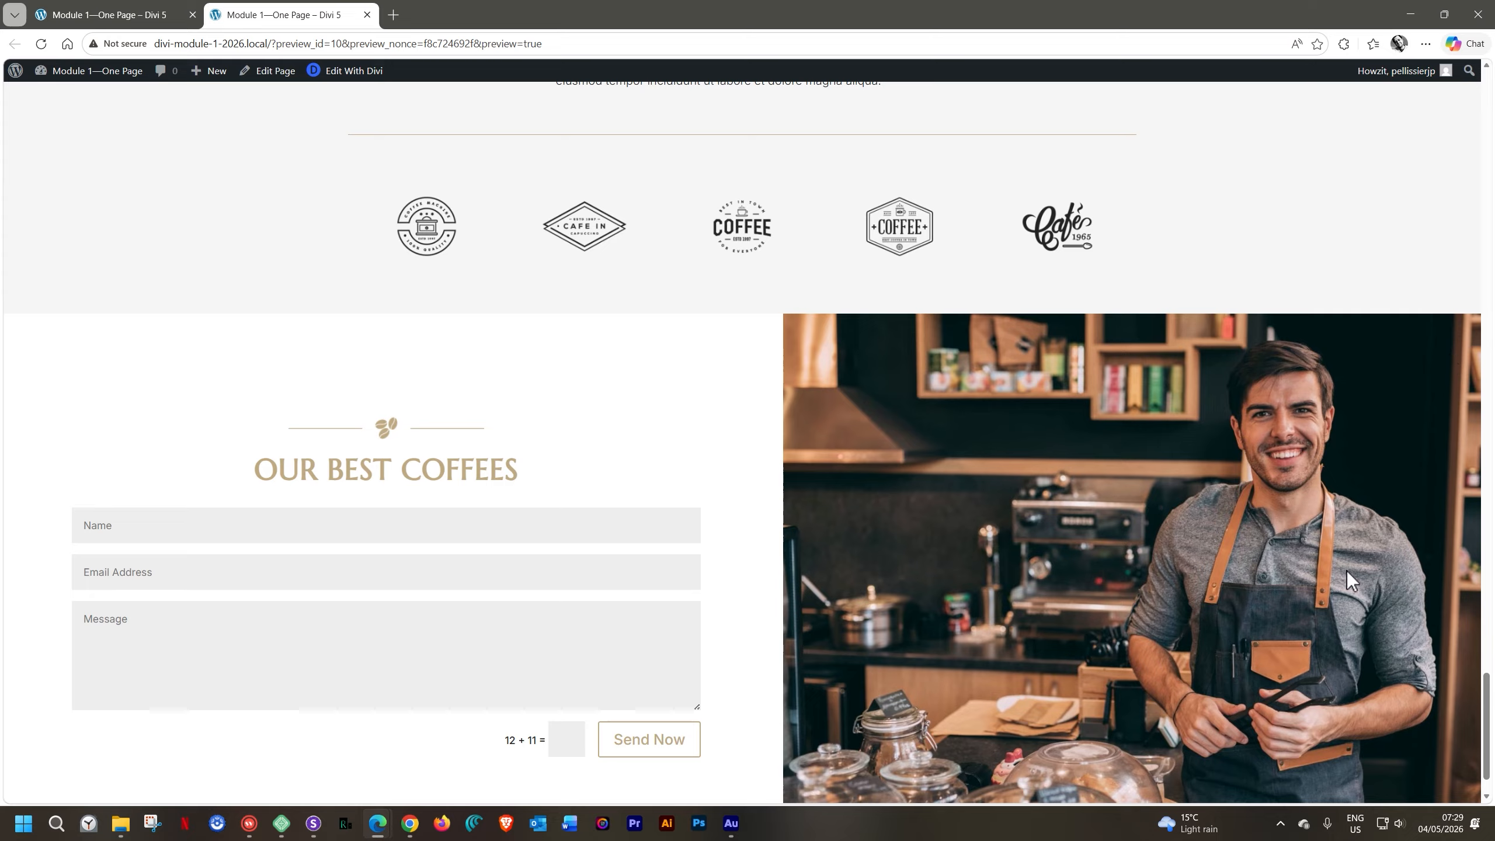
scroll(1492, 471, "up", 2)
scroll(1492, 471, "up", 4)
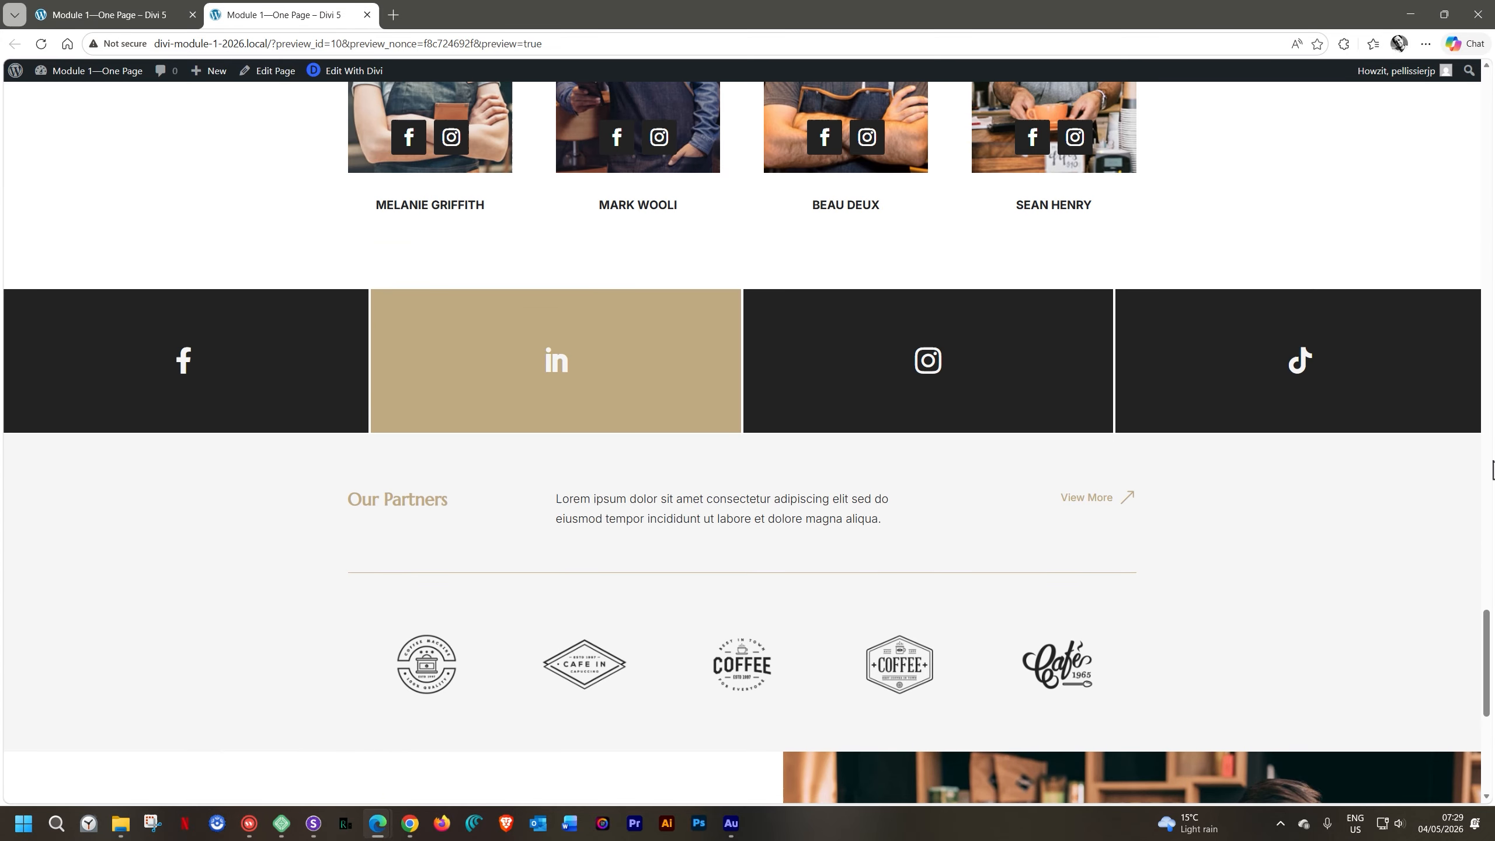
scroll(1491, 476, "up", 2)
scroll(1490, 476, "up", 10)
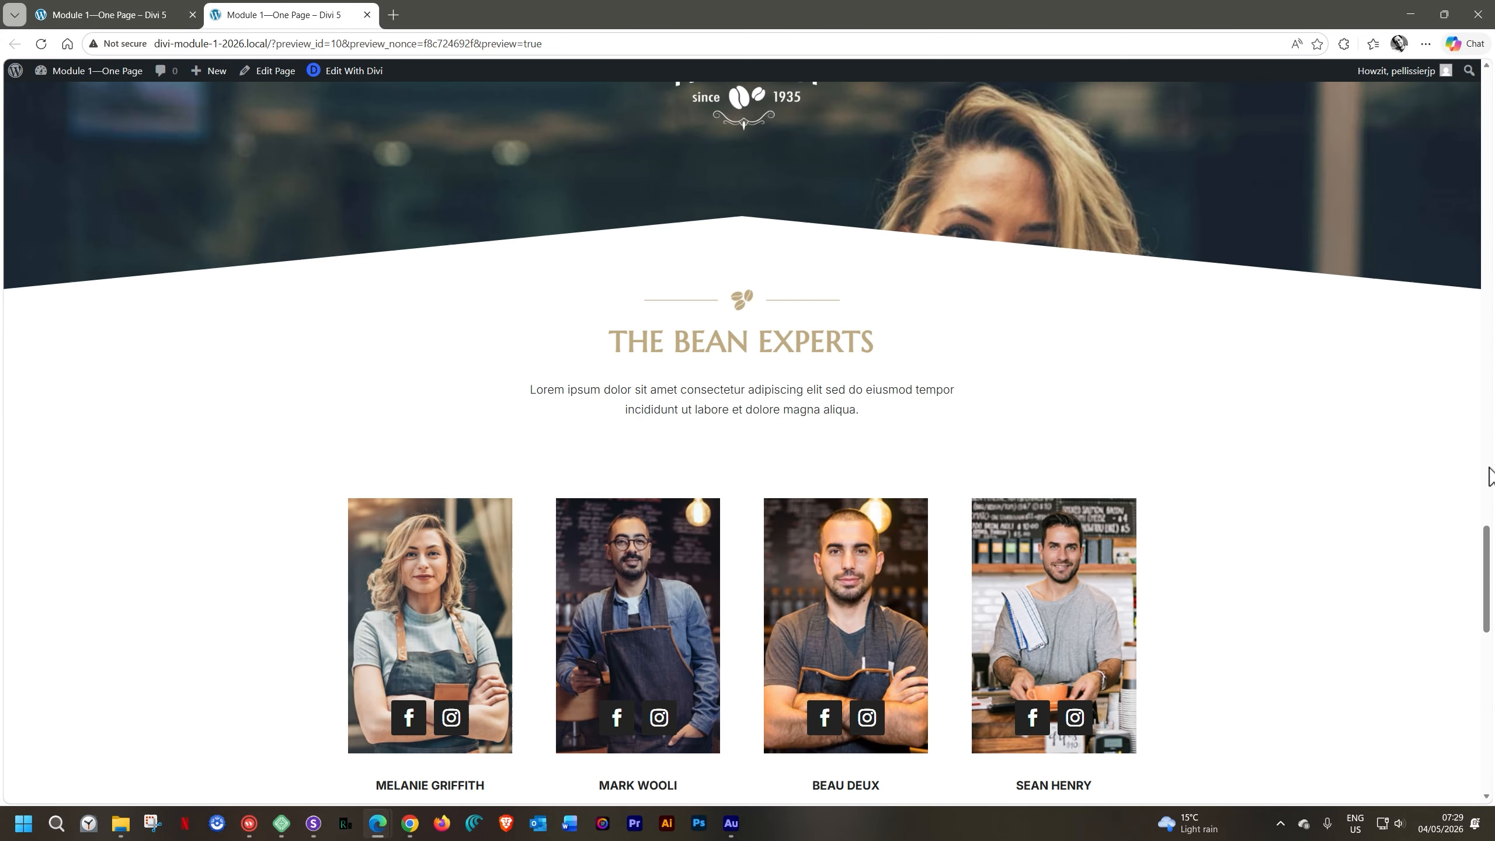
scroll(1490, 476, "up", 5)
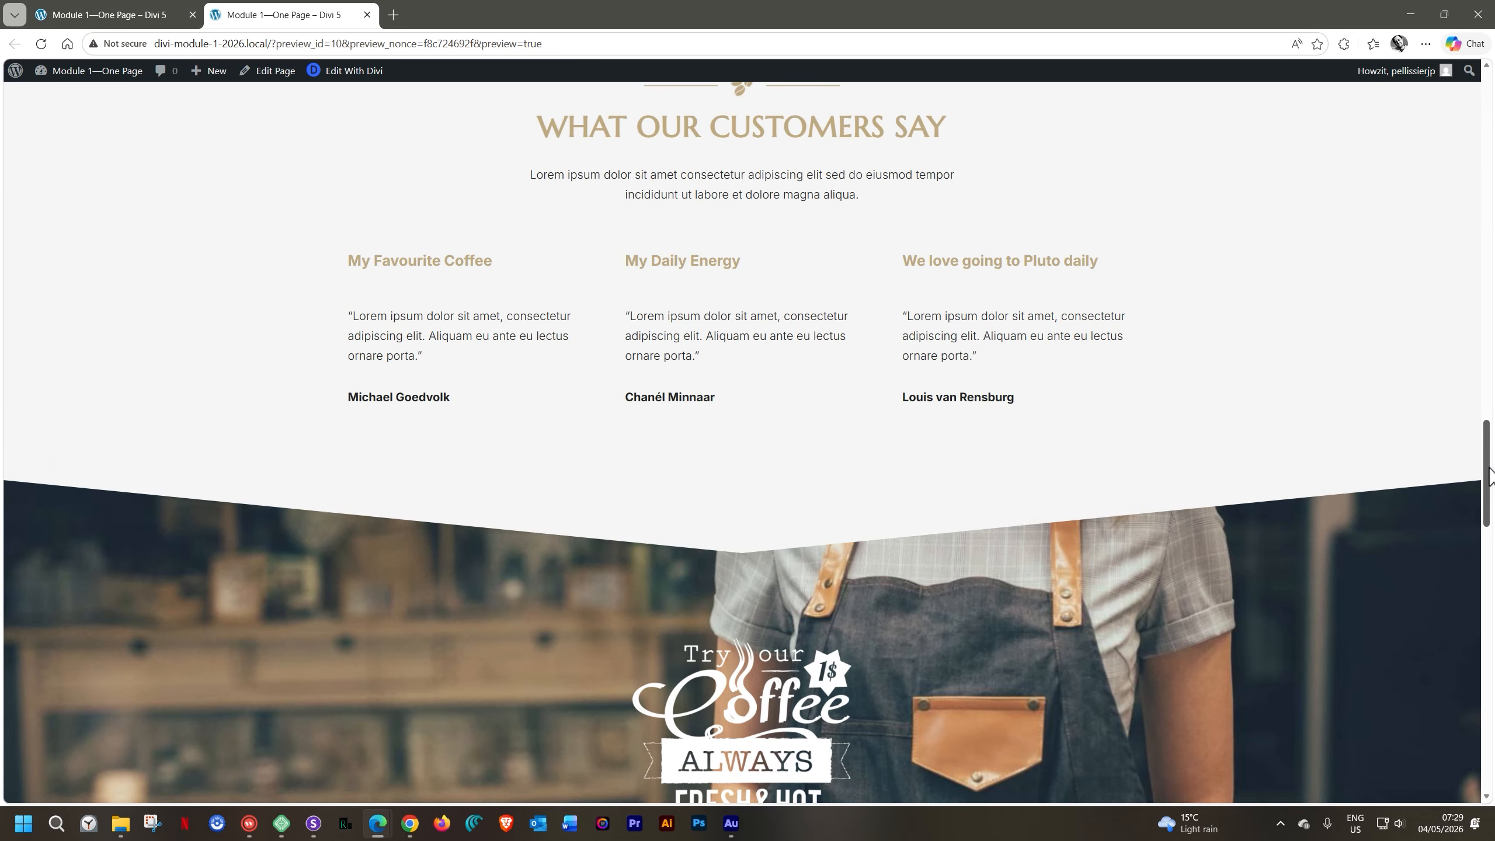
scroll(1490, 476, "up", 20)
scroll(1490, 476, "up", 6)
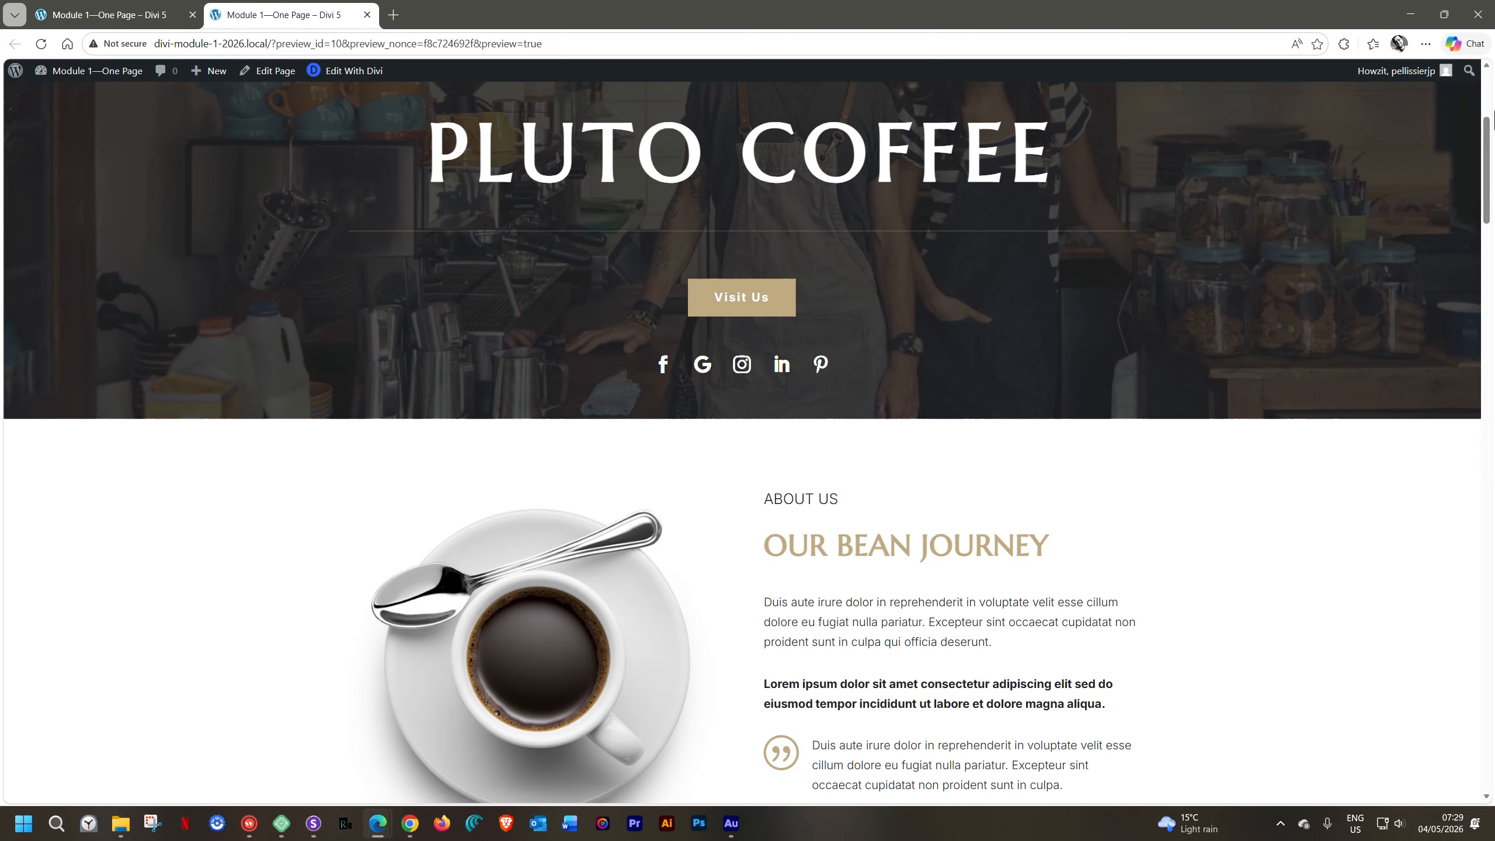
left_click_drag(1487, 127, 1488, 88)
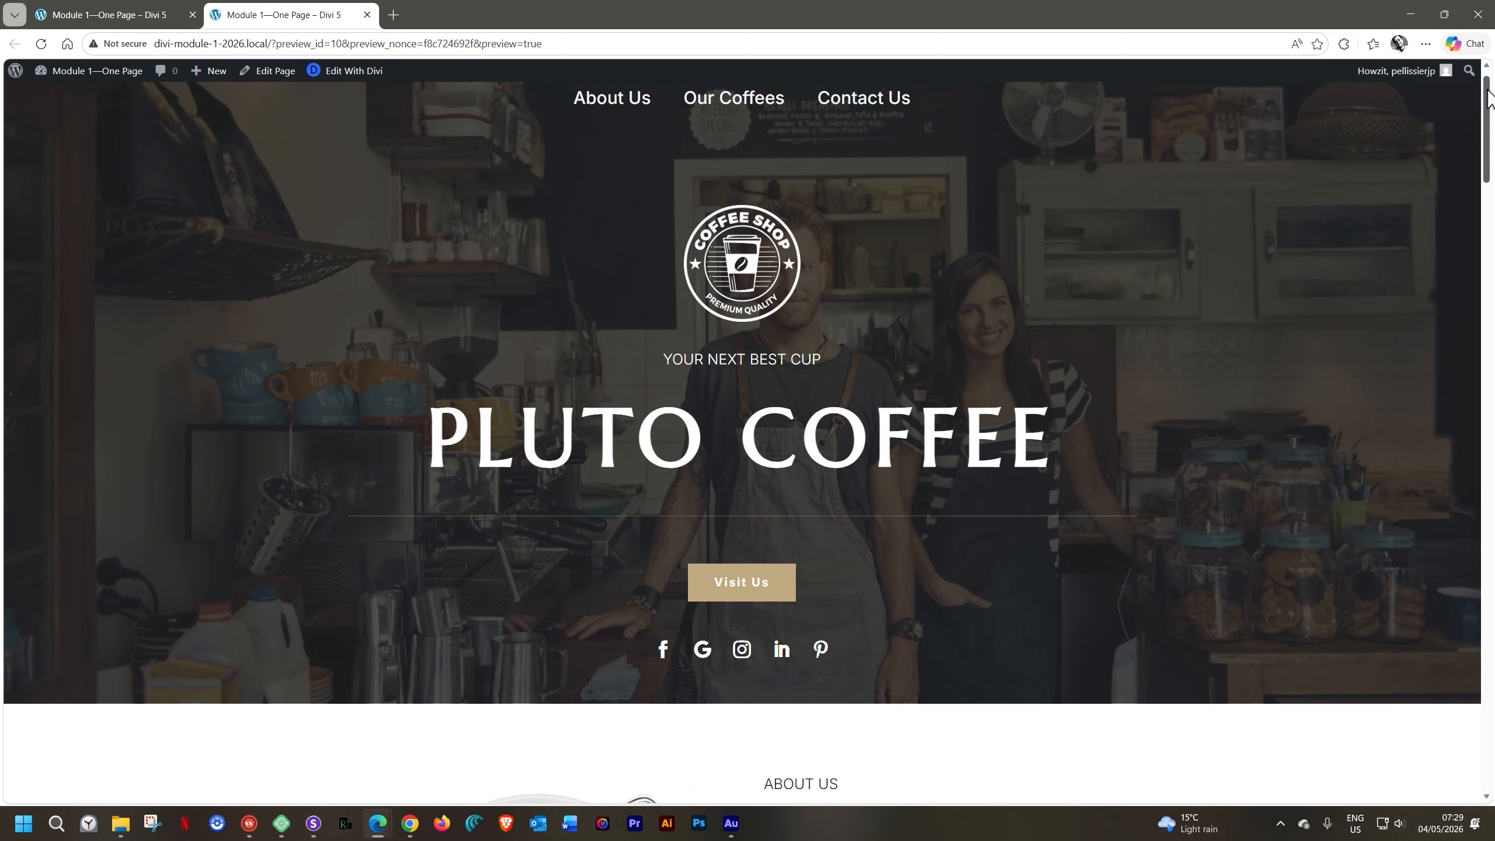